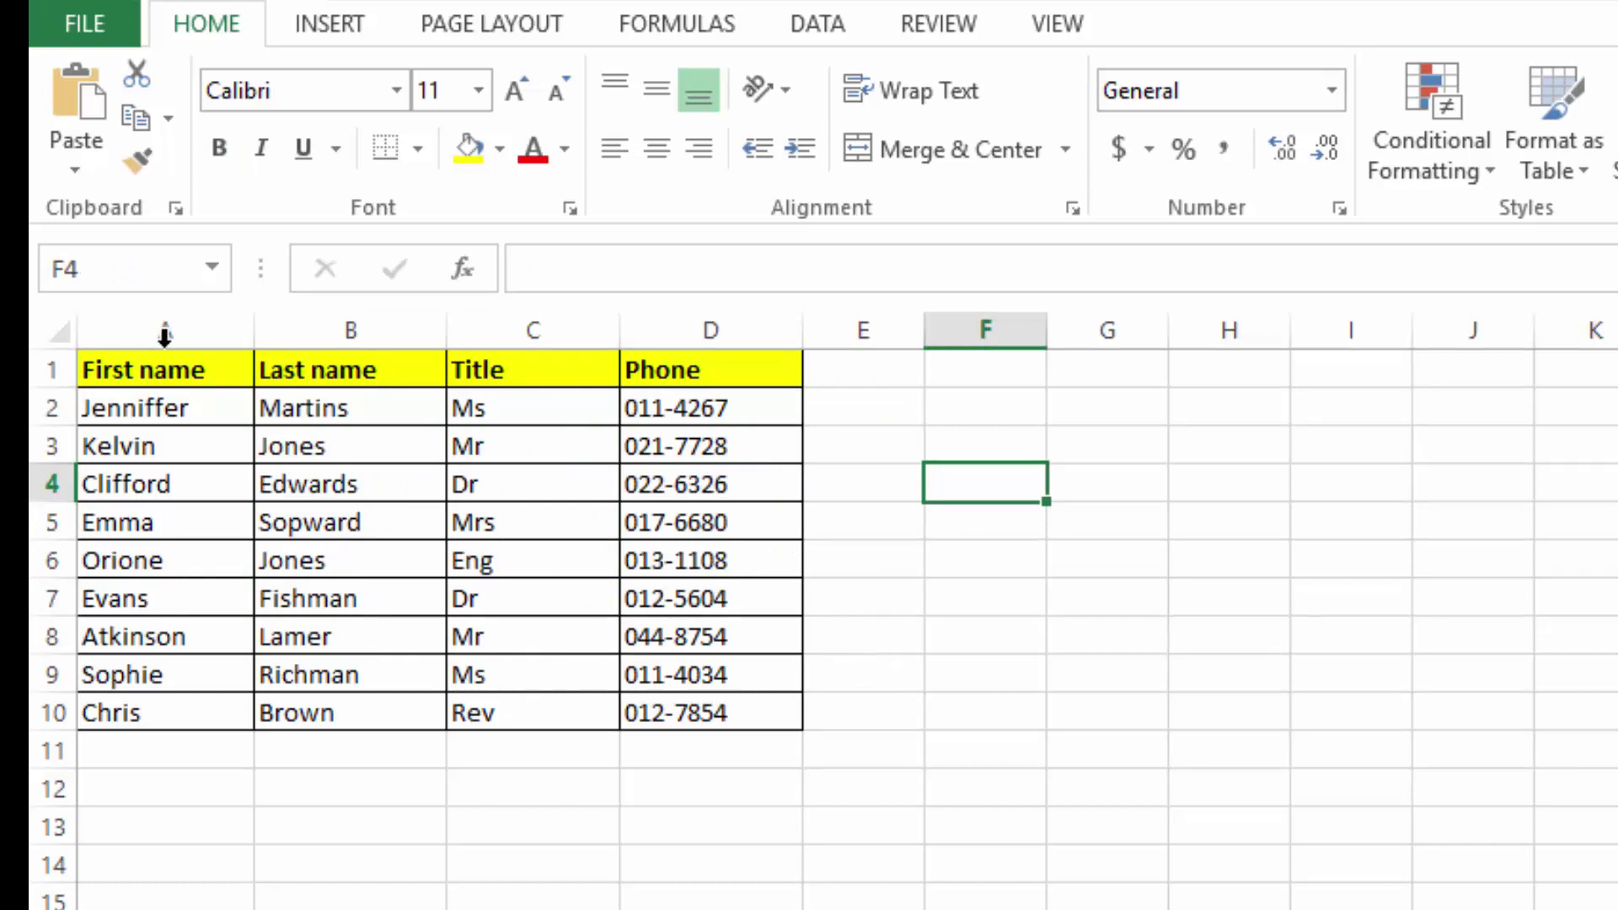
left_click_drag(126, 375, 733, 701)
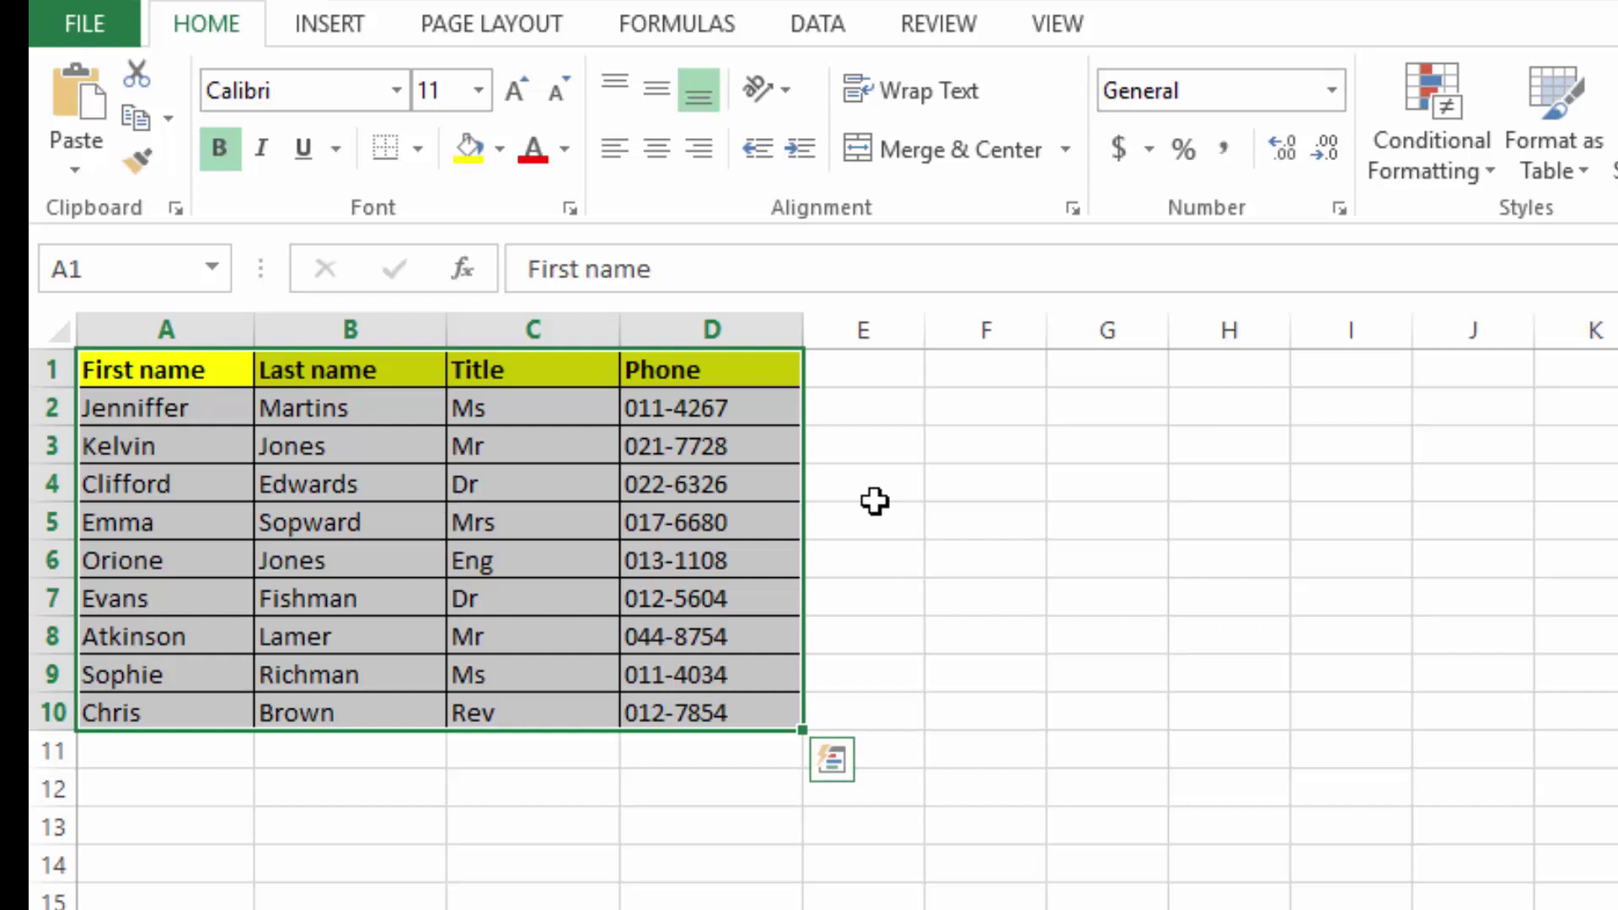
left_click(904, 468)
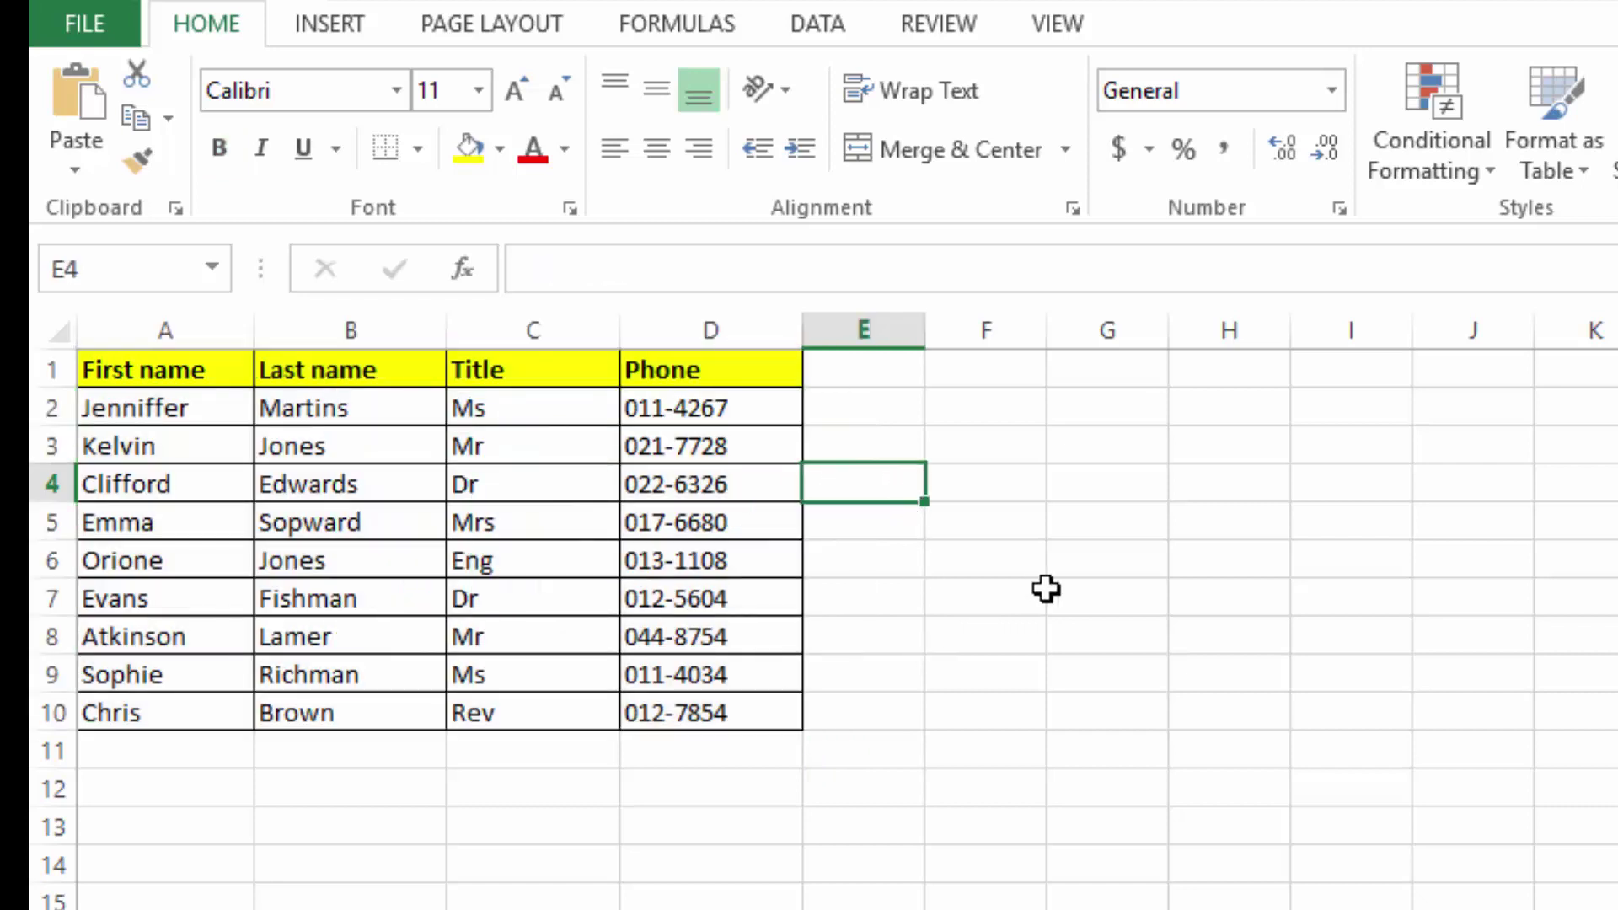
left_click(1017, 589)
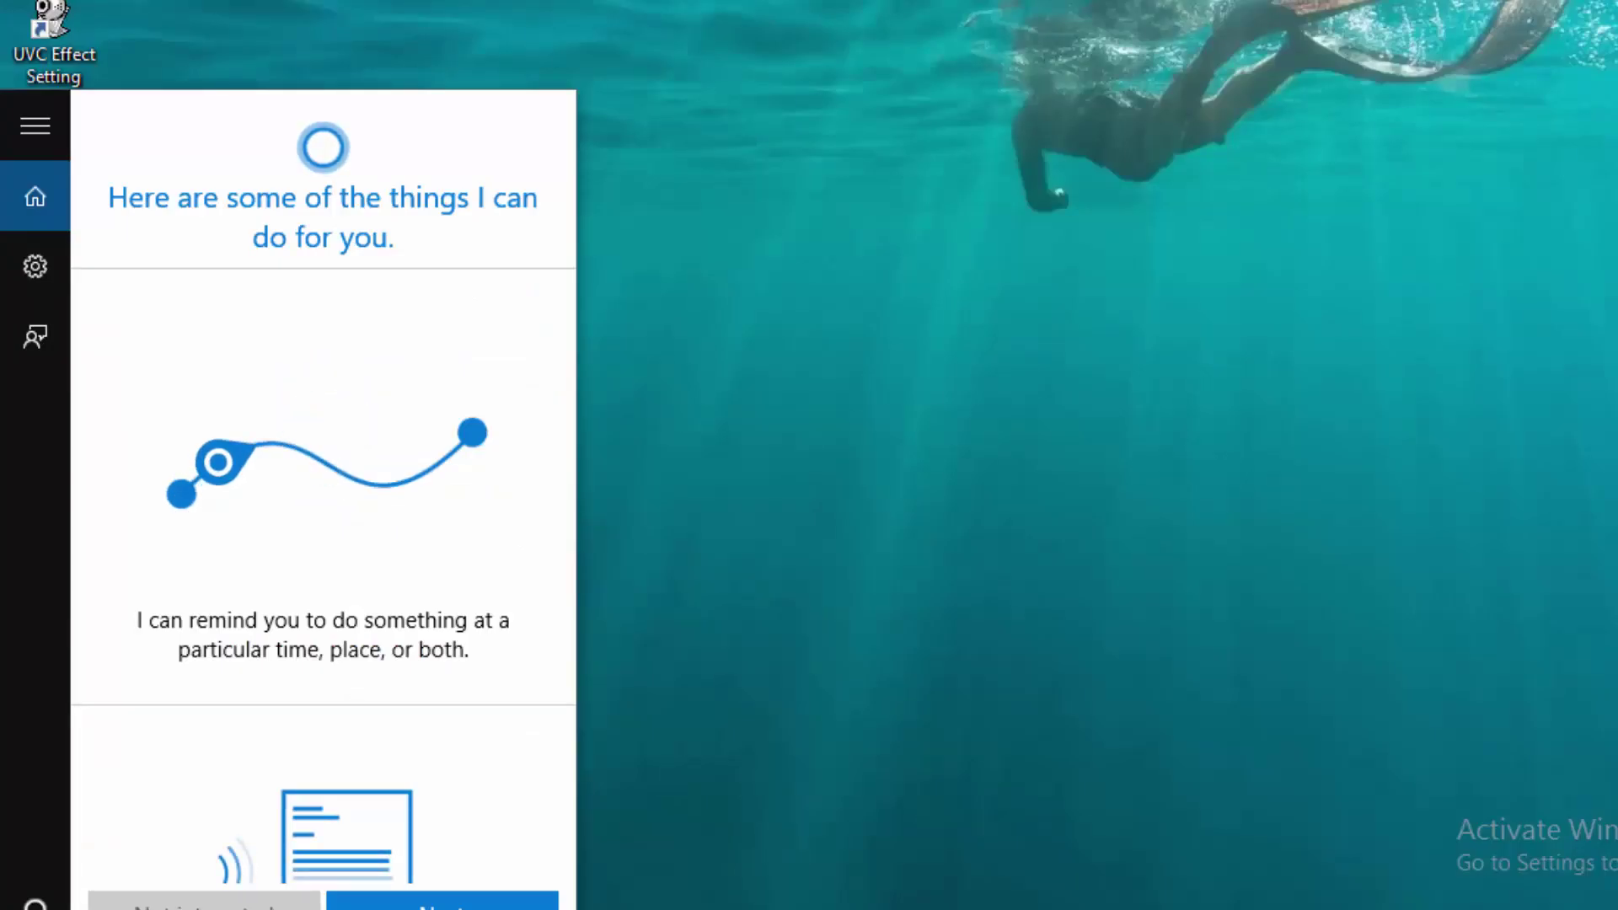
Open Publisher 2013 and dismiss the Office activation wizard
type("pu")
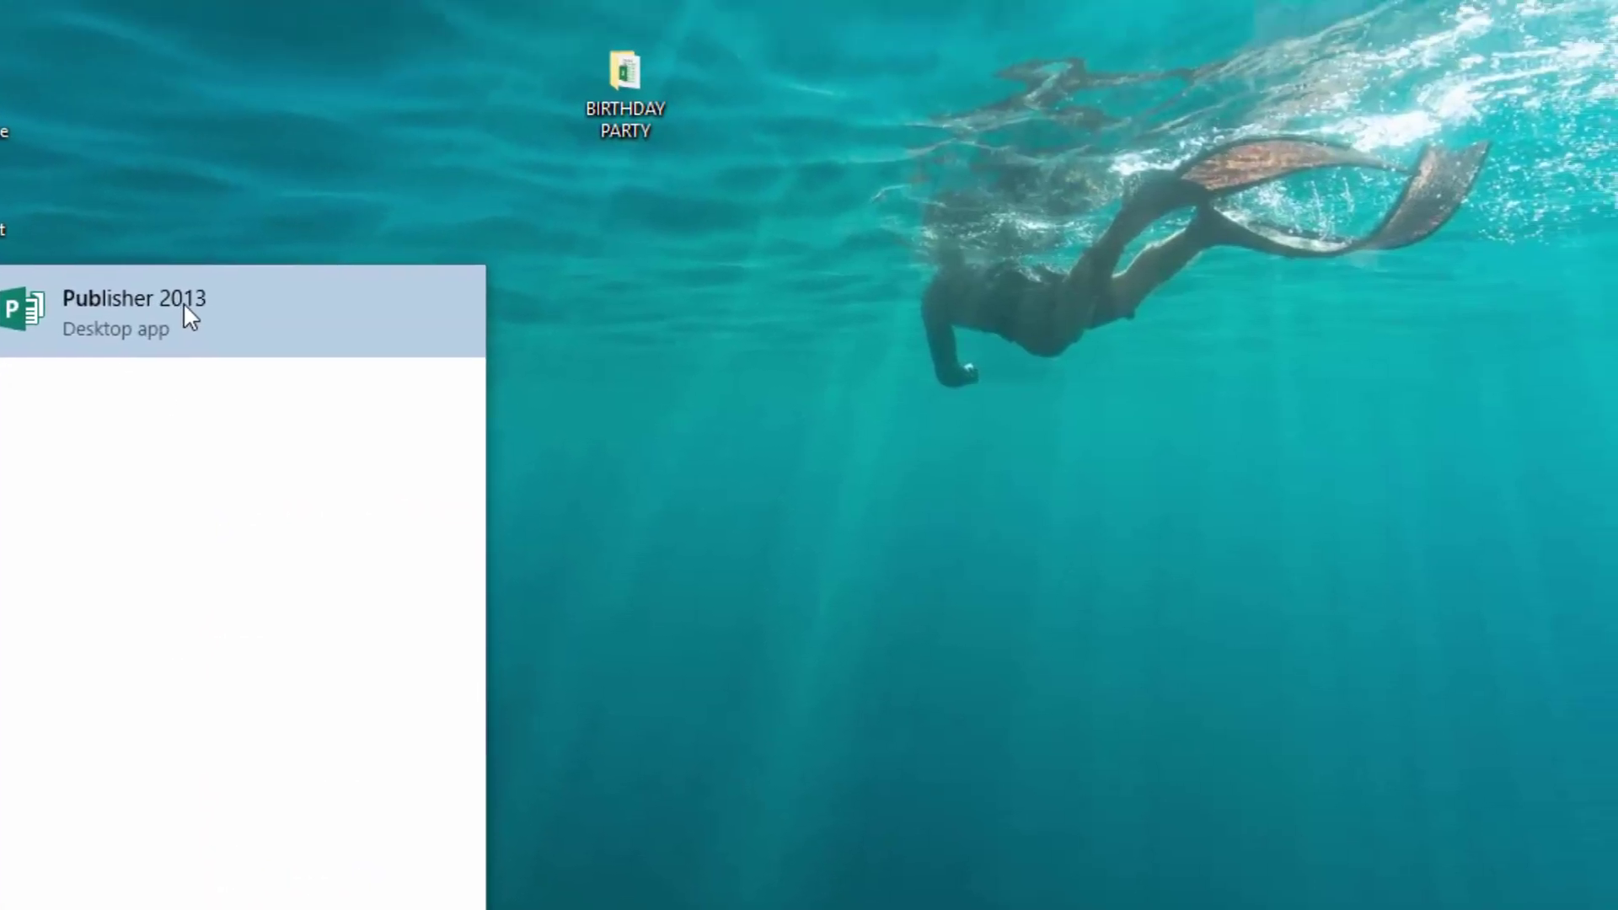
left_click(253, 135)
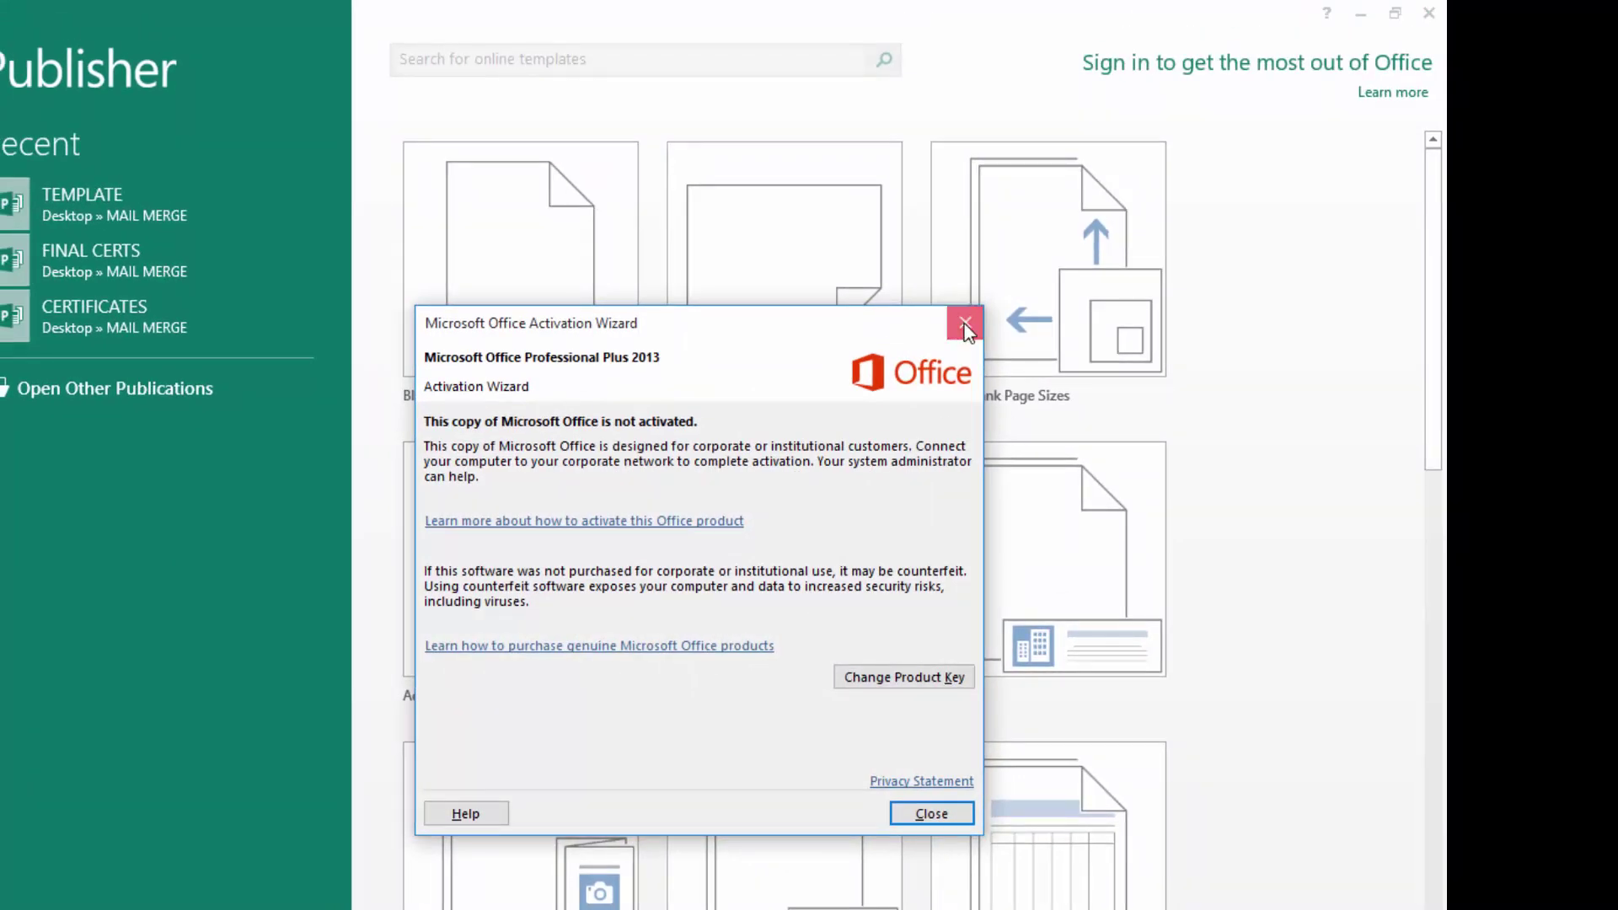
left_click(965, 323)
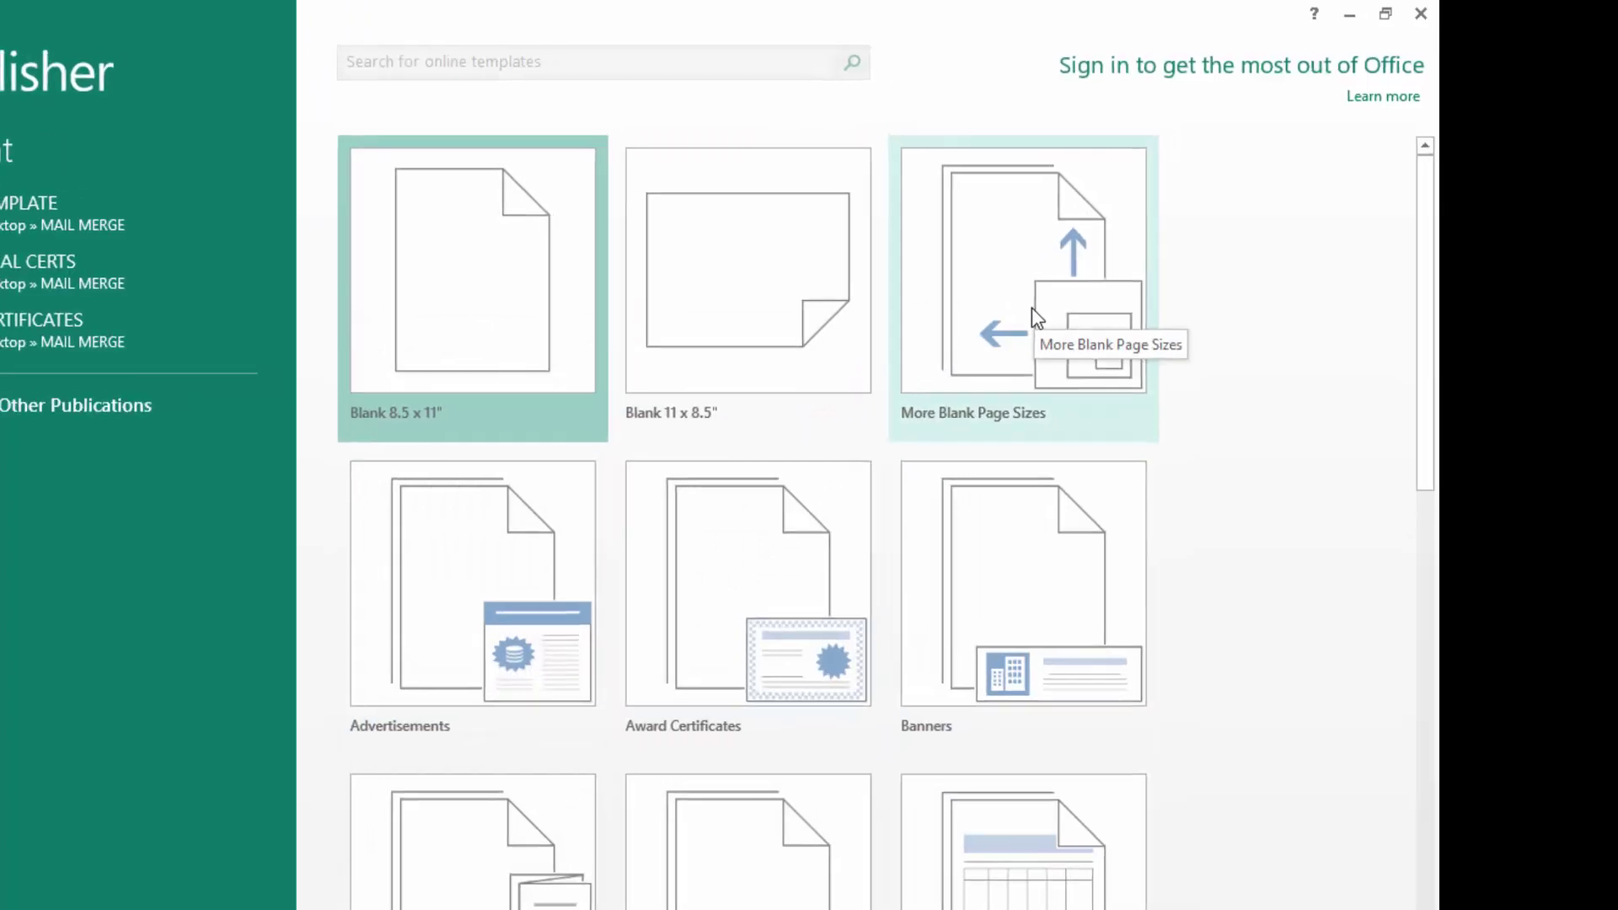
Create a blank publication with the A5 (Landscape) page size, 8.268 x 5.827"
left_click(811, 423)
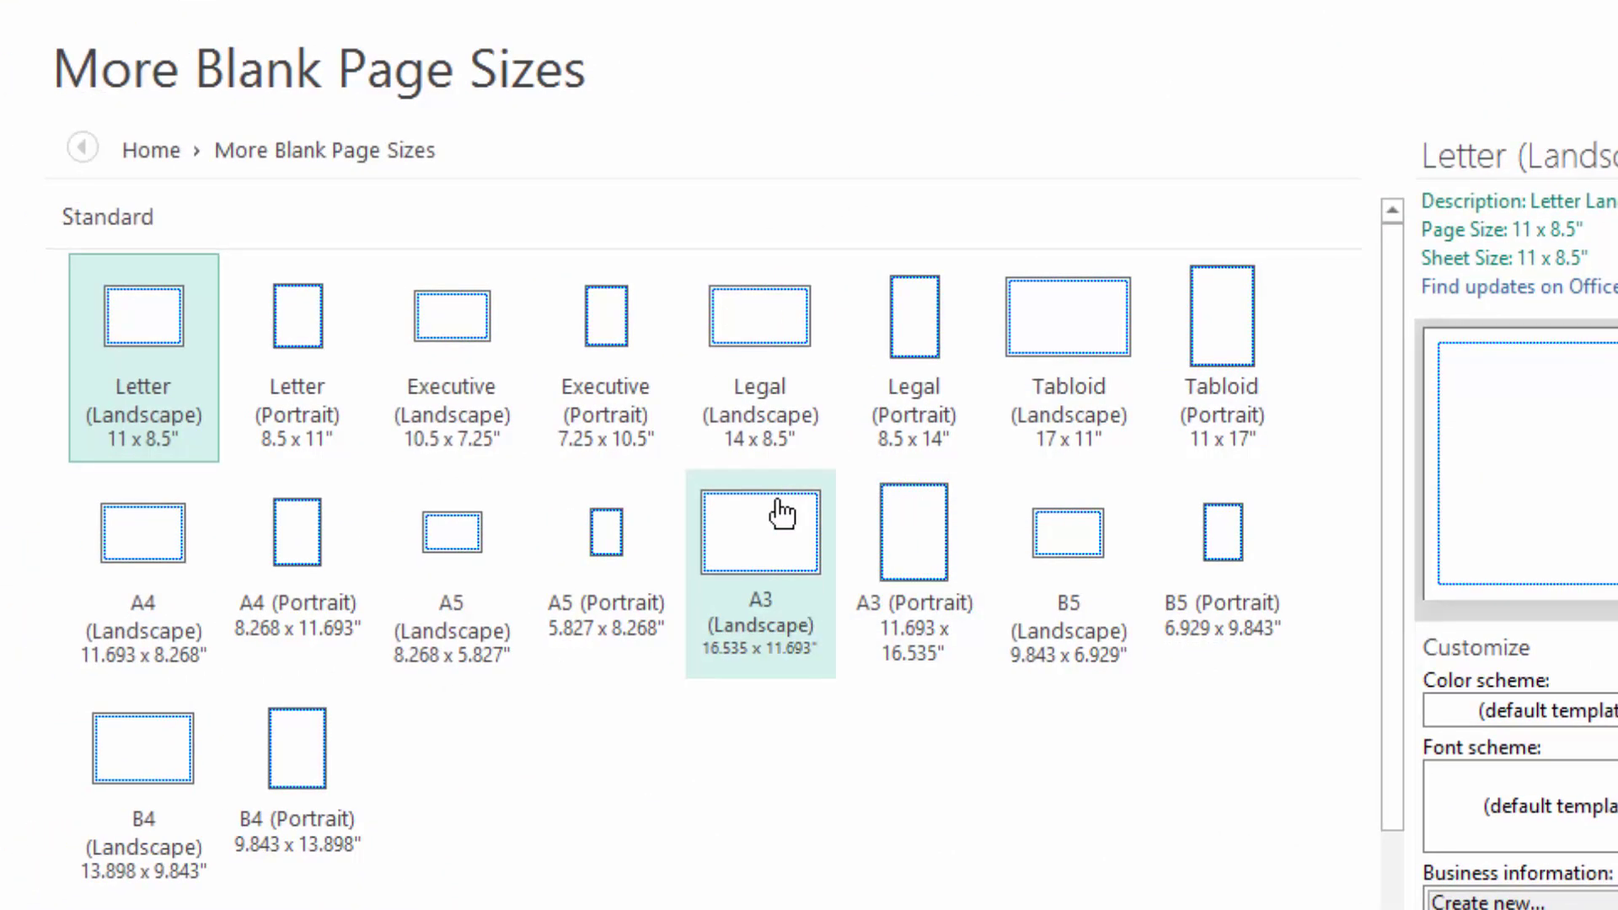
left_click(442, 543)
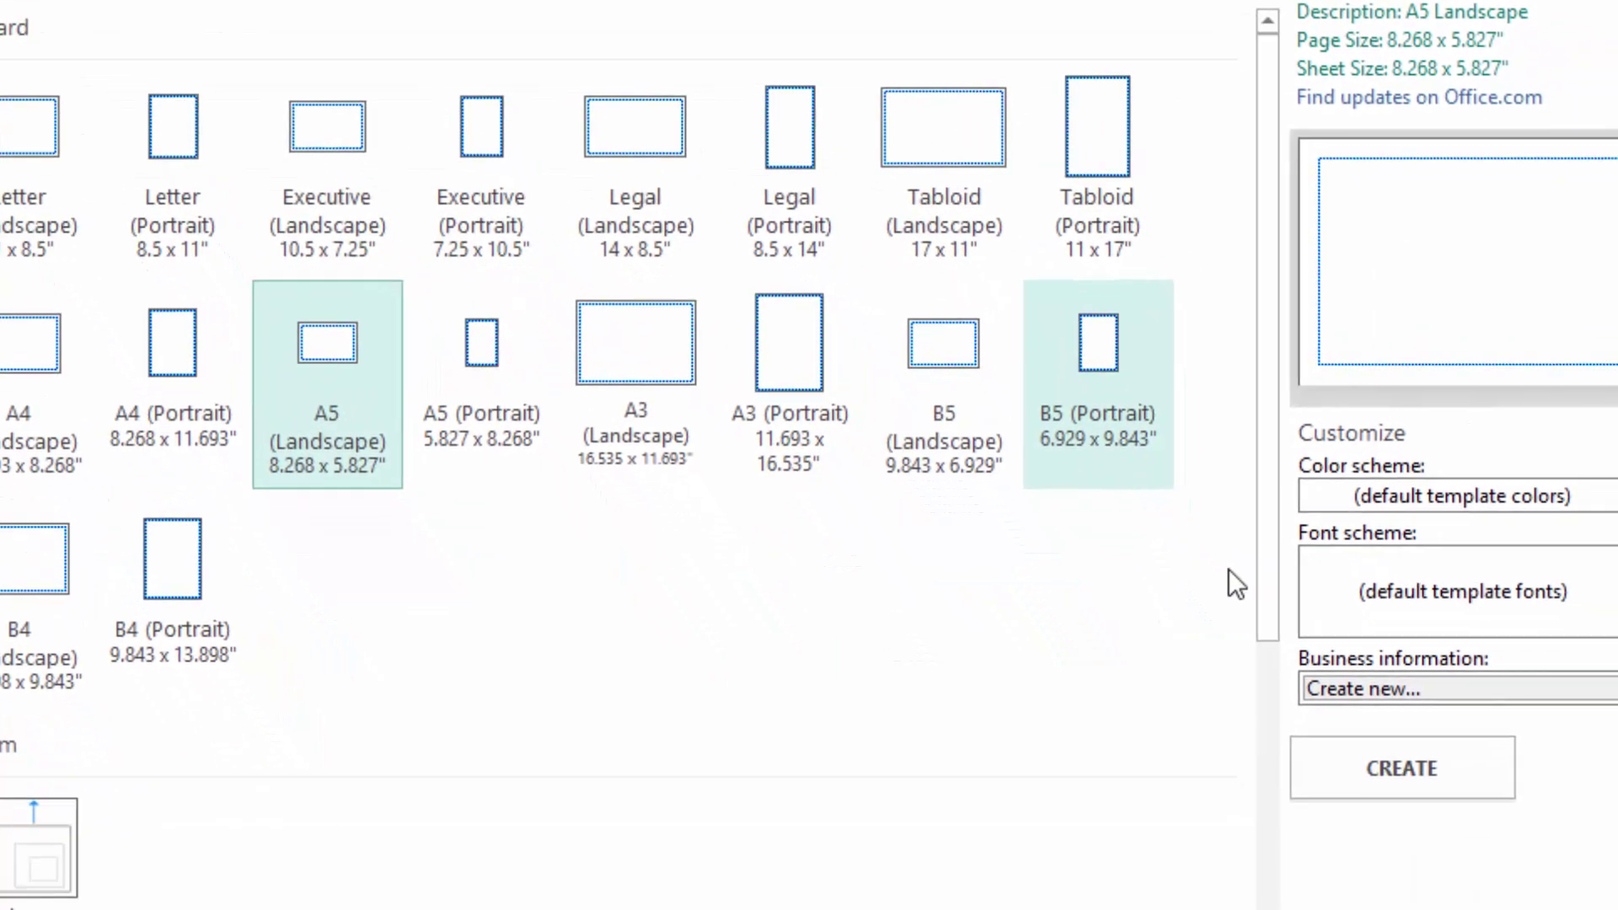
left_click(1375, 724)
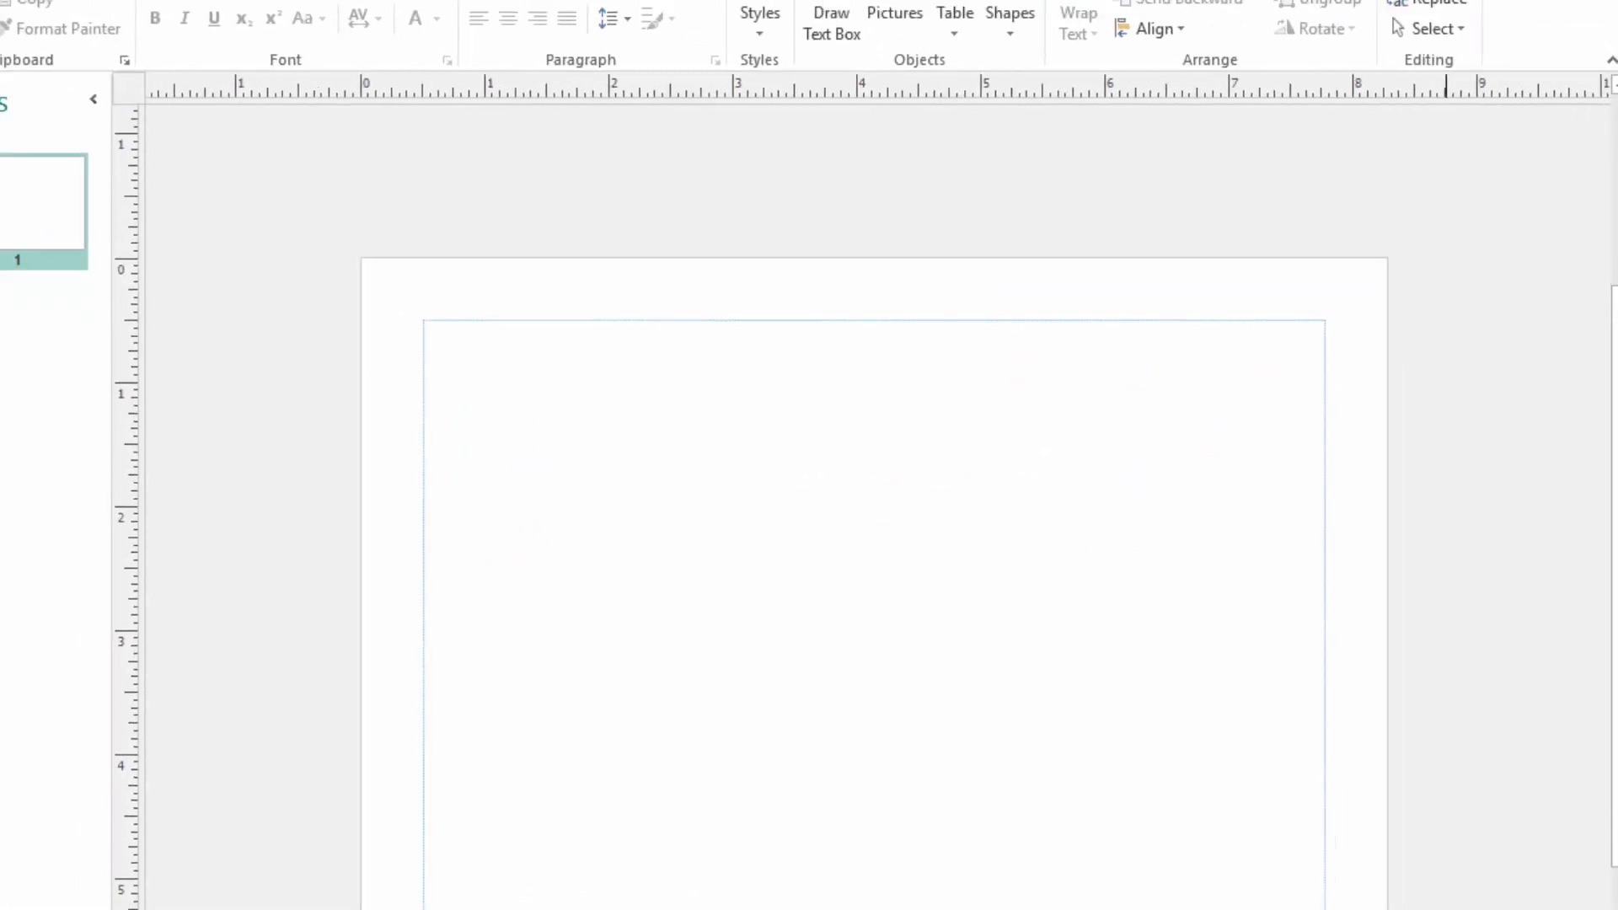
scroll(1358, 816, "down", 3)
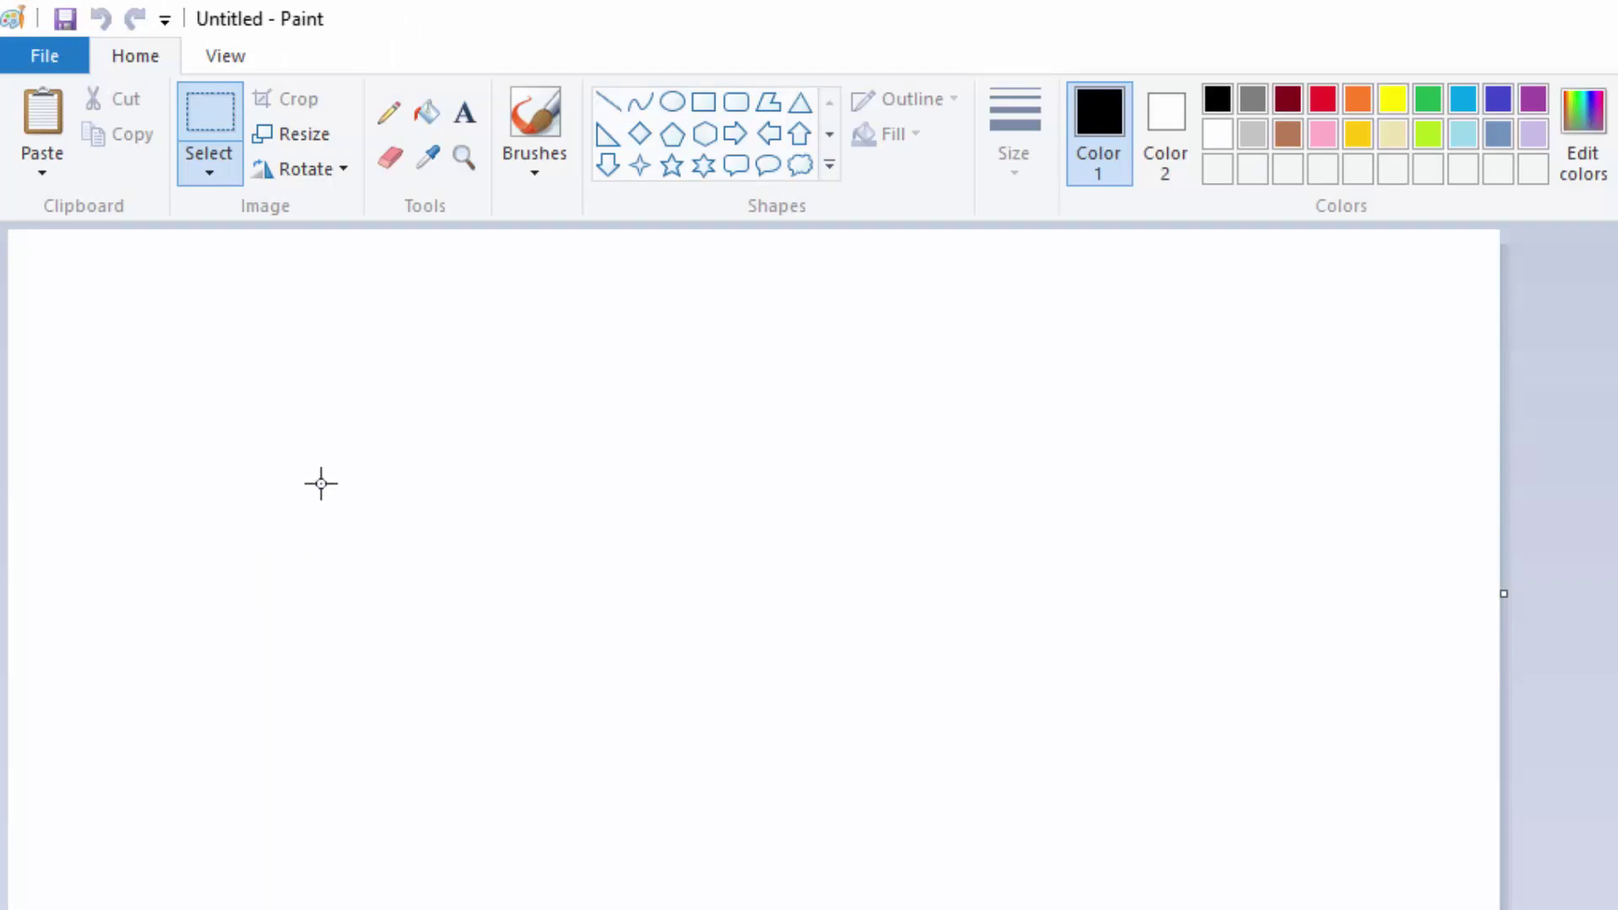
In Paint, draw a small circle with a second-thinnest black outline on the blank canvas and fill it with gold
left_click(672, 102)
left_click_drag(576, 352, 600, 377)
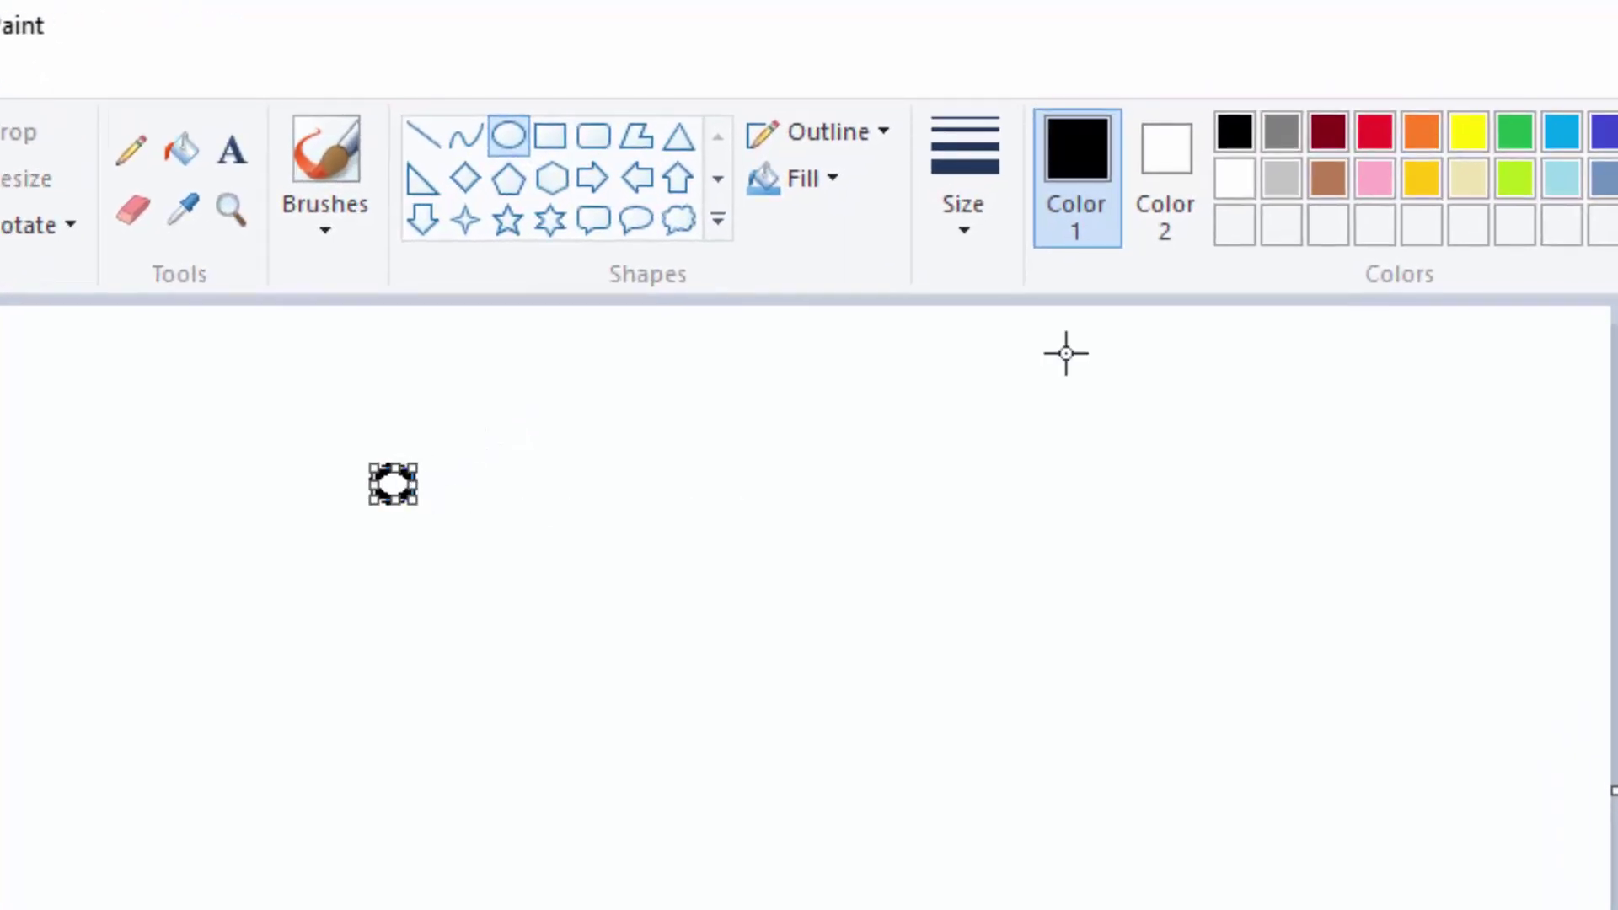
left_click(968, 235)
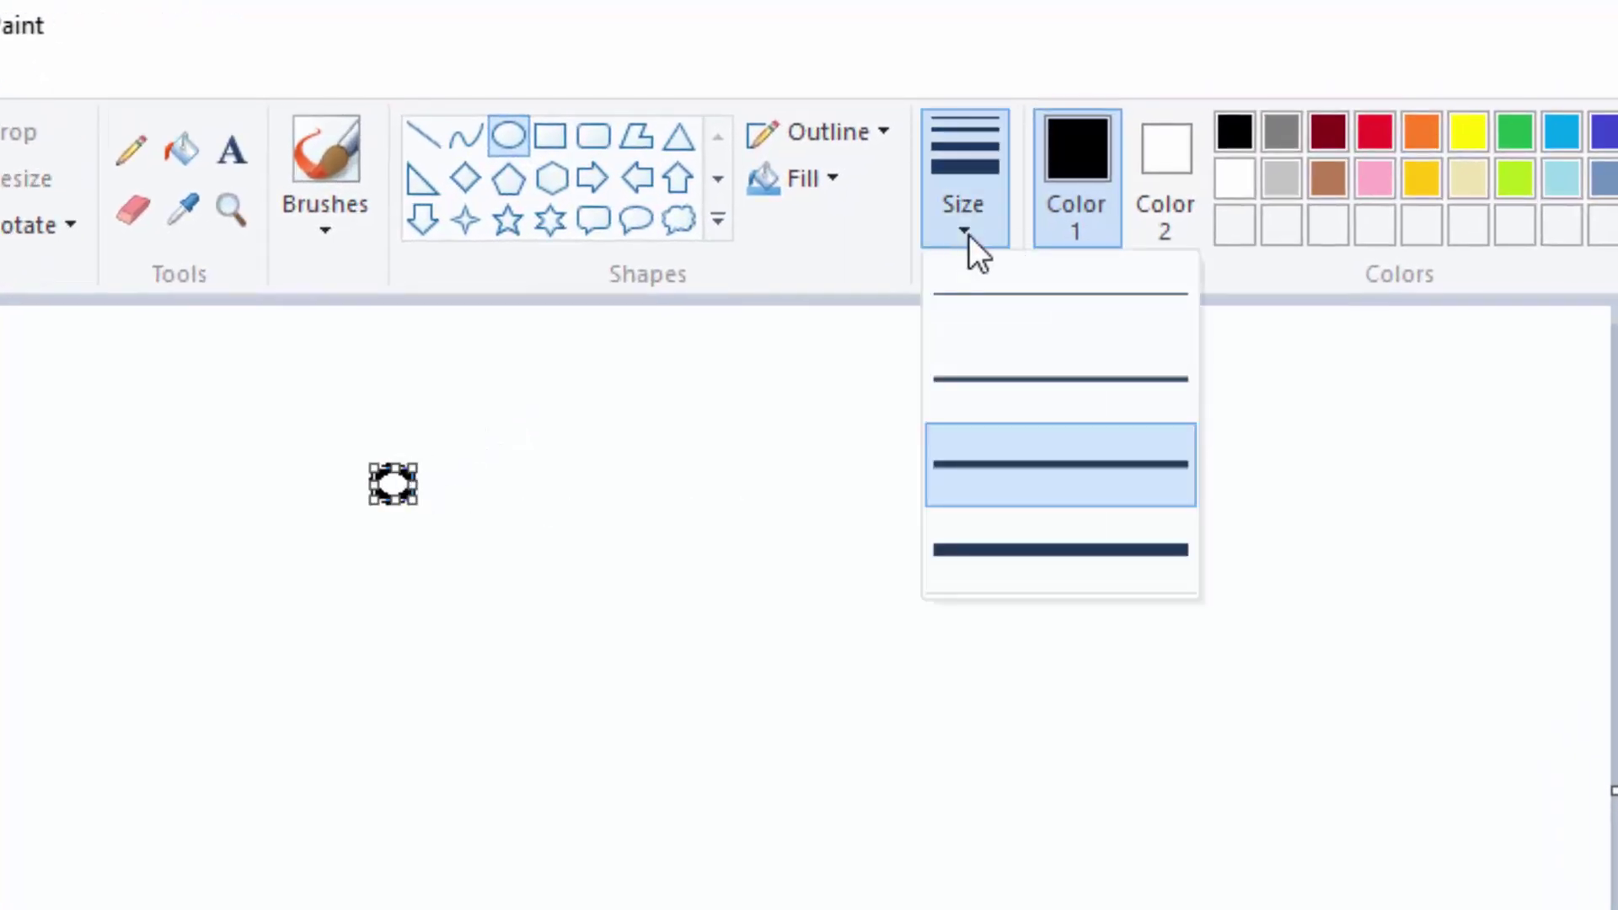
left_click(977, 366)
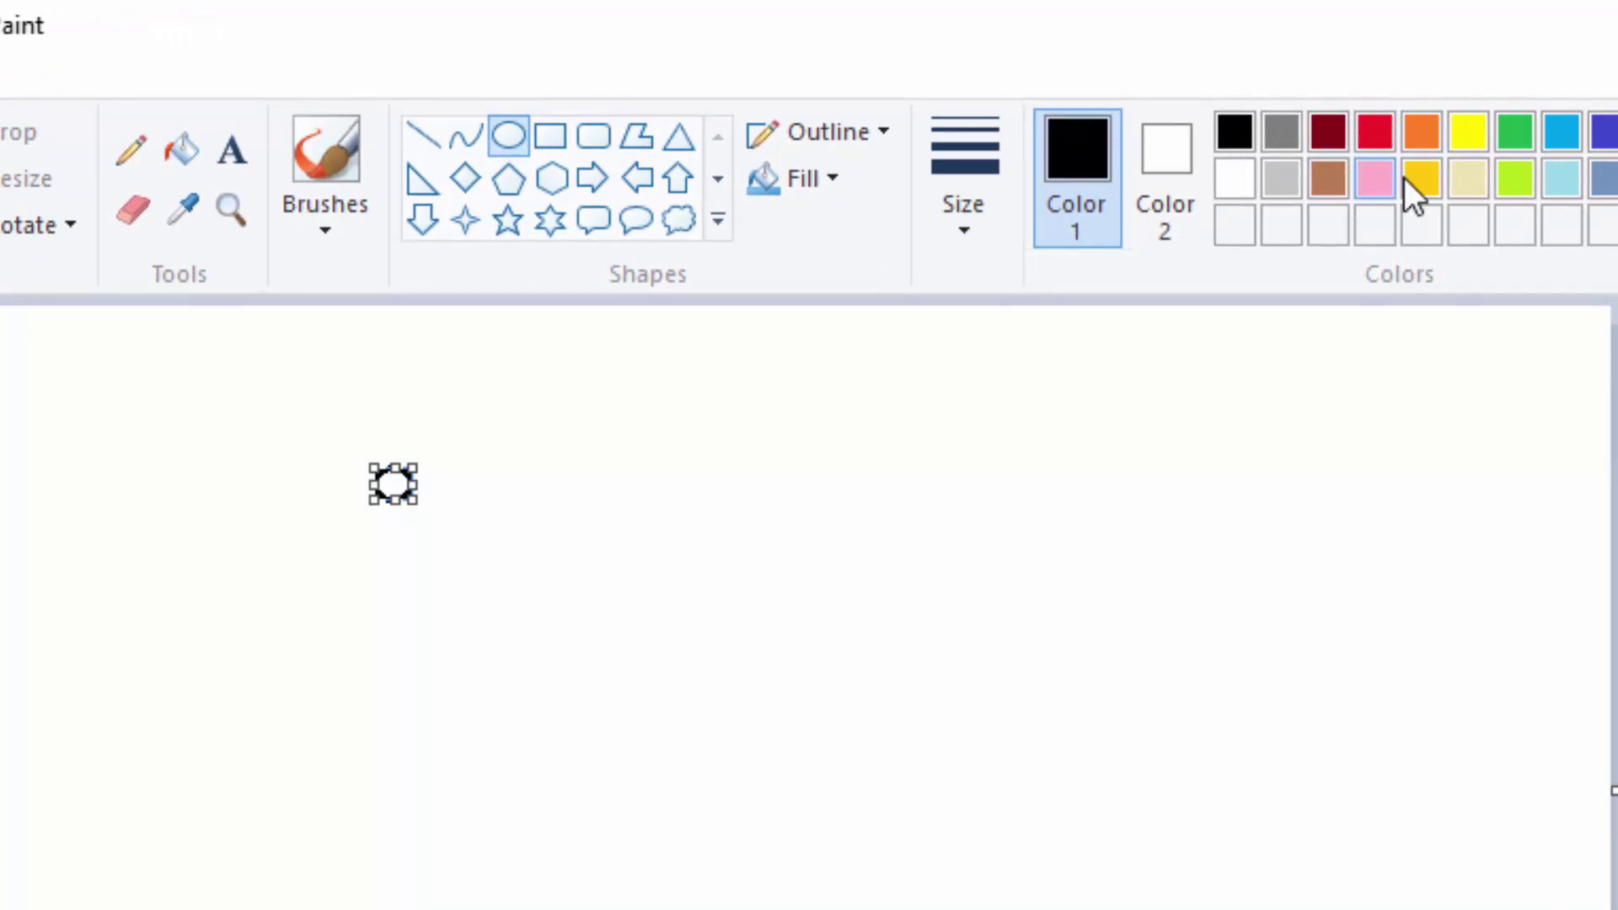
left_click(934, 453)
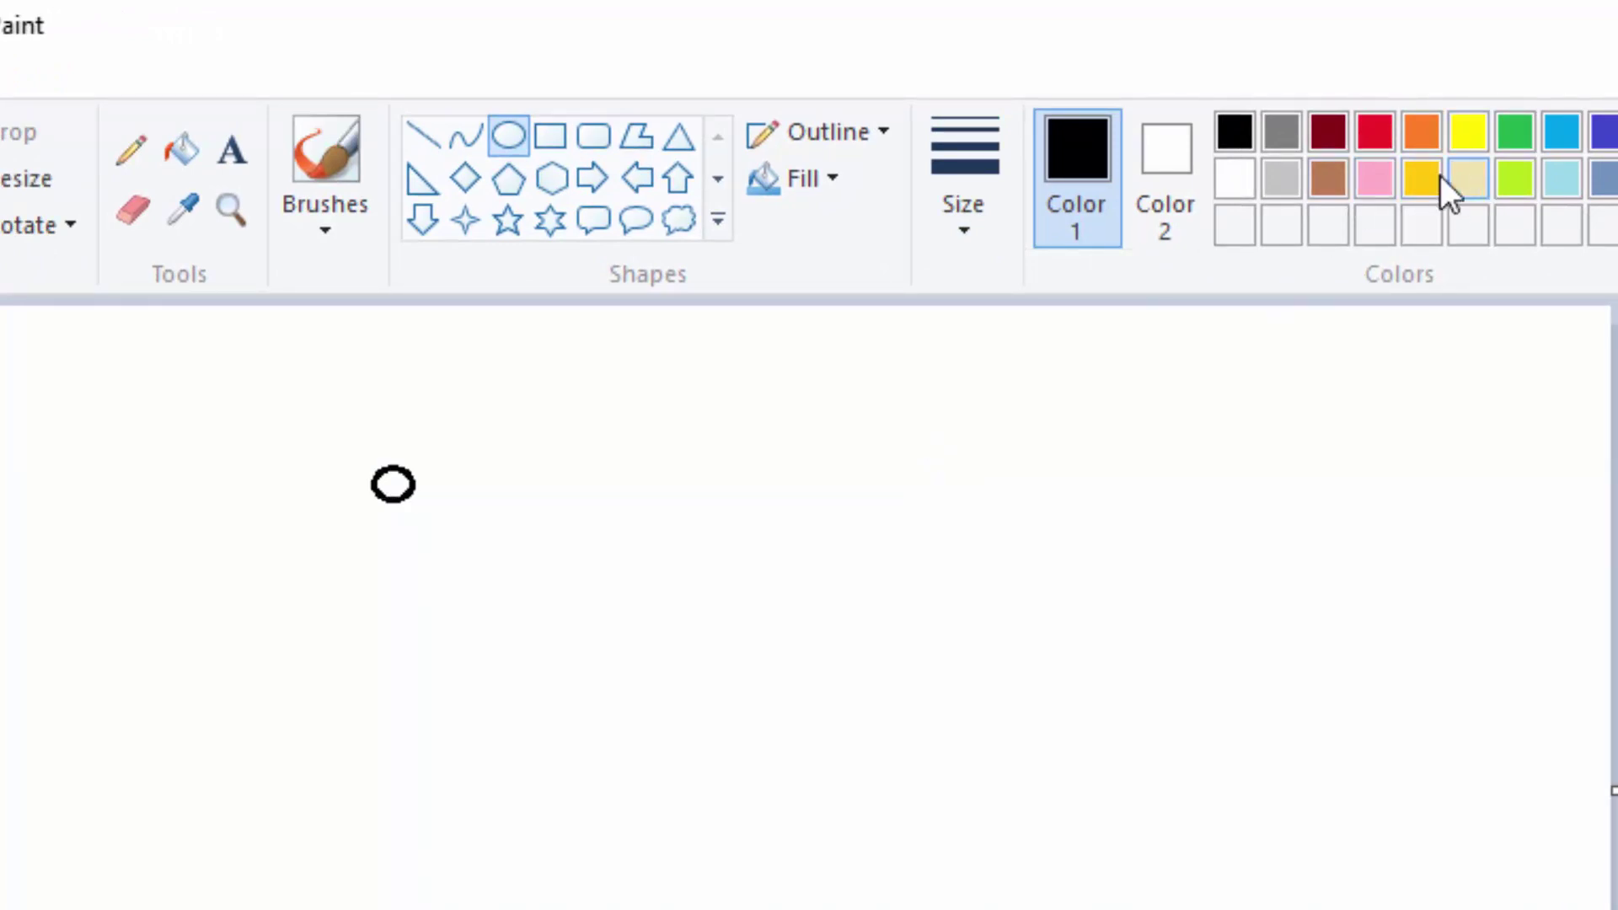
left_click(1424, 179)
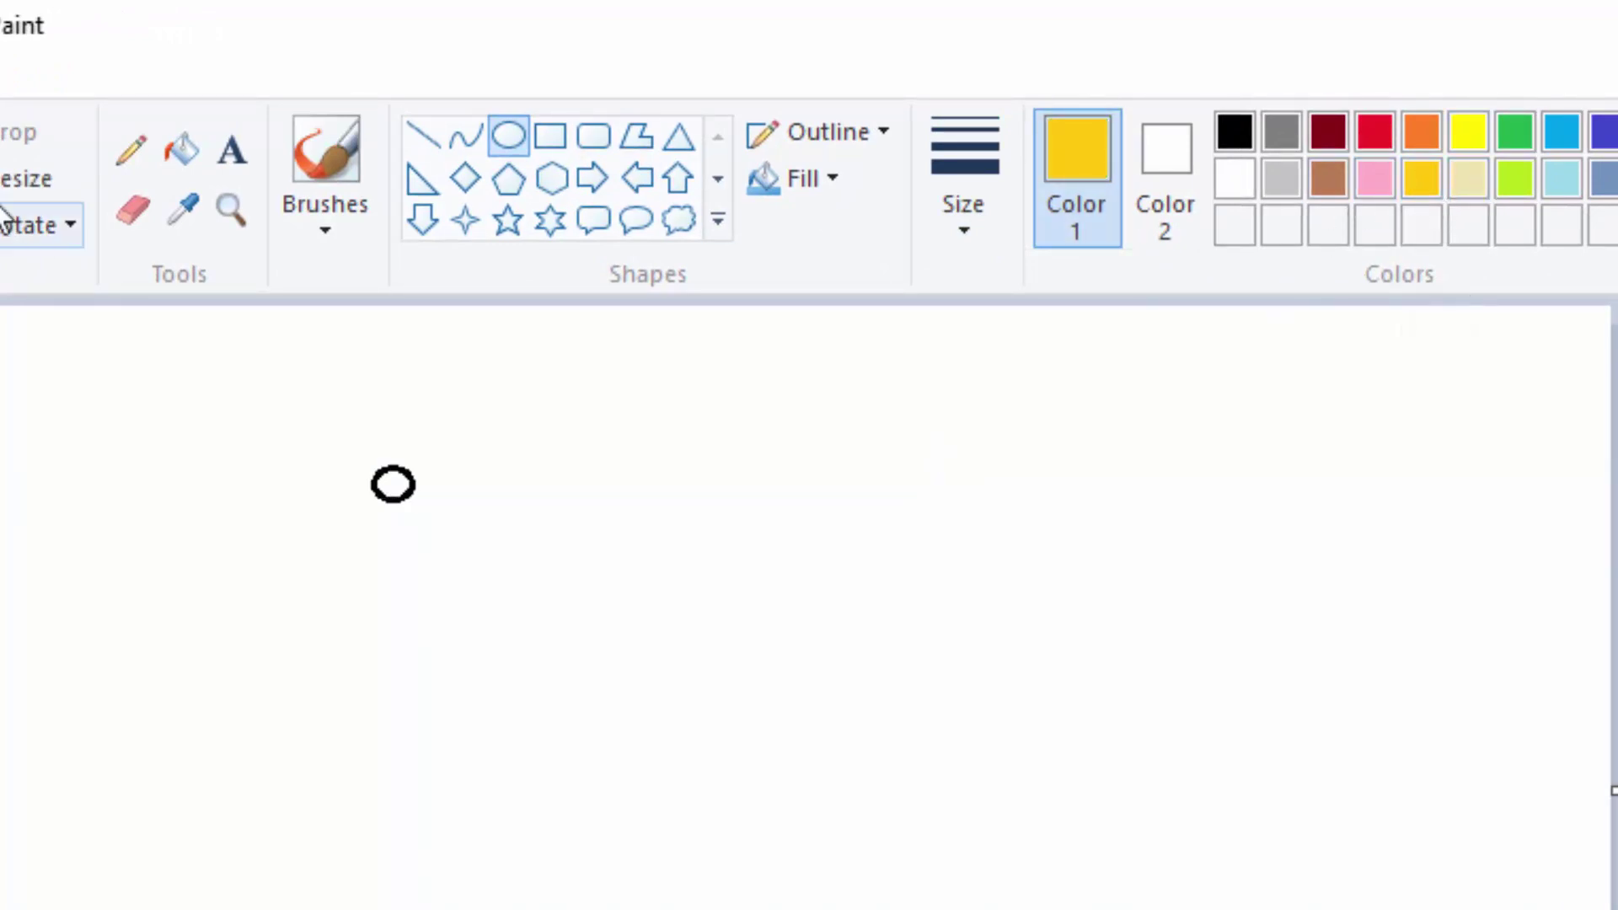
left_click(393, 482)
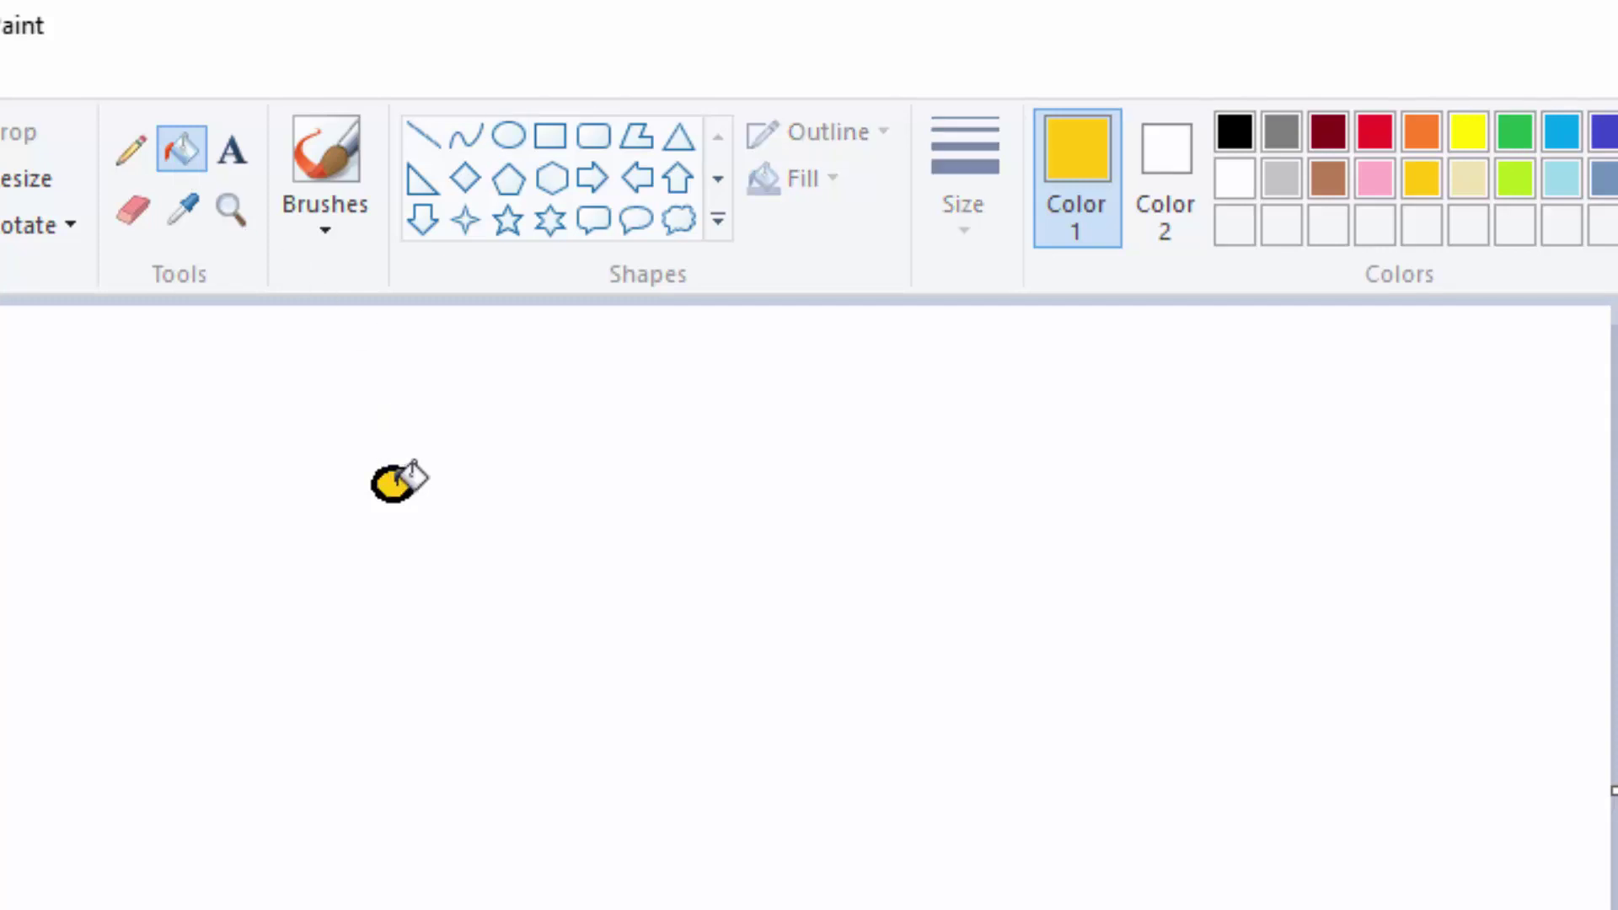
Draw five pointed tips with straight red lines around the gold circle to form a star and fill them red
left_click(423, 135)
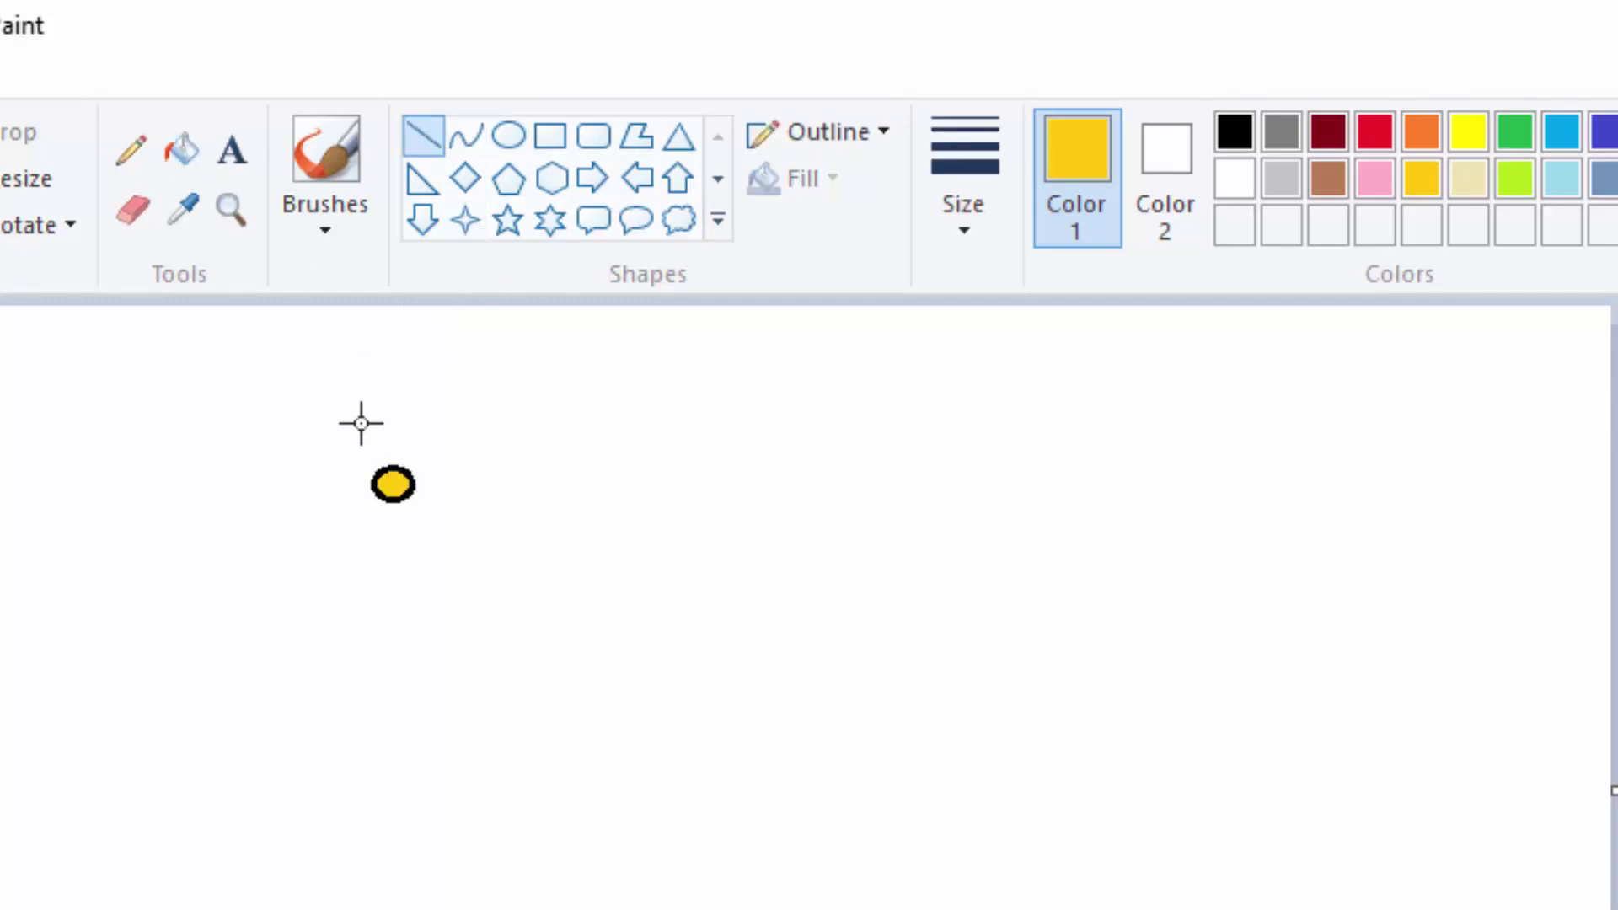
left_click_drag(405, 467, 452, 455)
left_click(1372, 131)
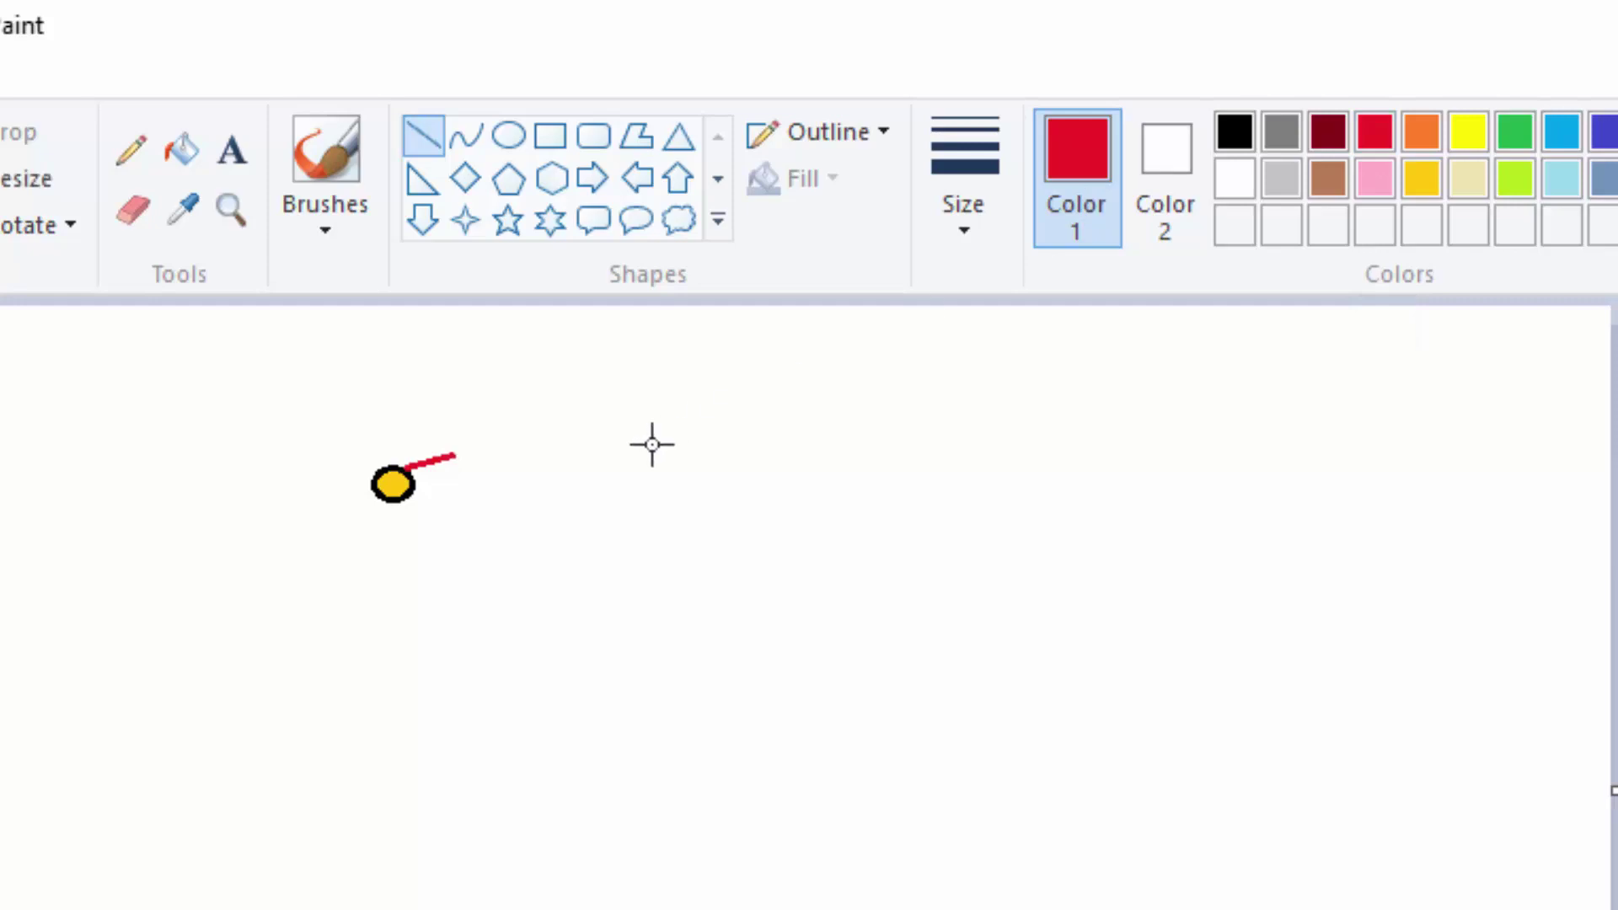
left_click_drag(412, 490, 452, 453)
mouse_move(410, 491)
left_mouse_down()
mouse_move(436, 520)
mouse_move(392, 497)
left_mouse_up()
left_click(569, 464)
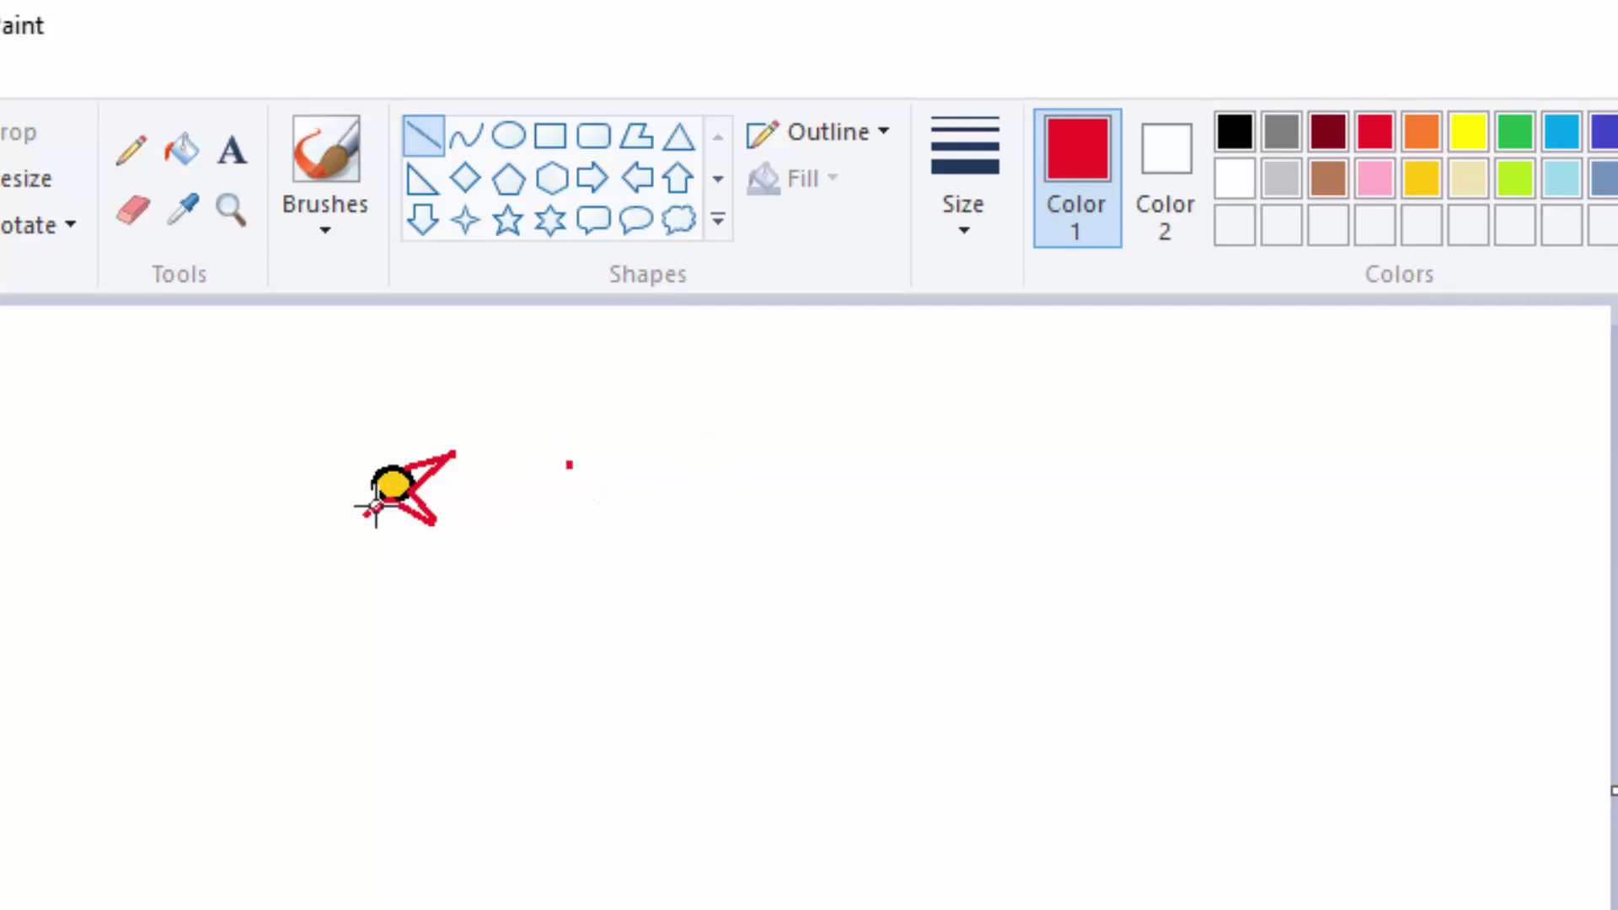
left_click_drag(365, 520, 375, 480)
left_click_drag(358, 464, 350, 460)
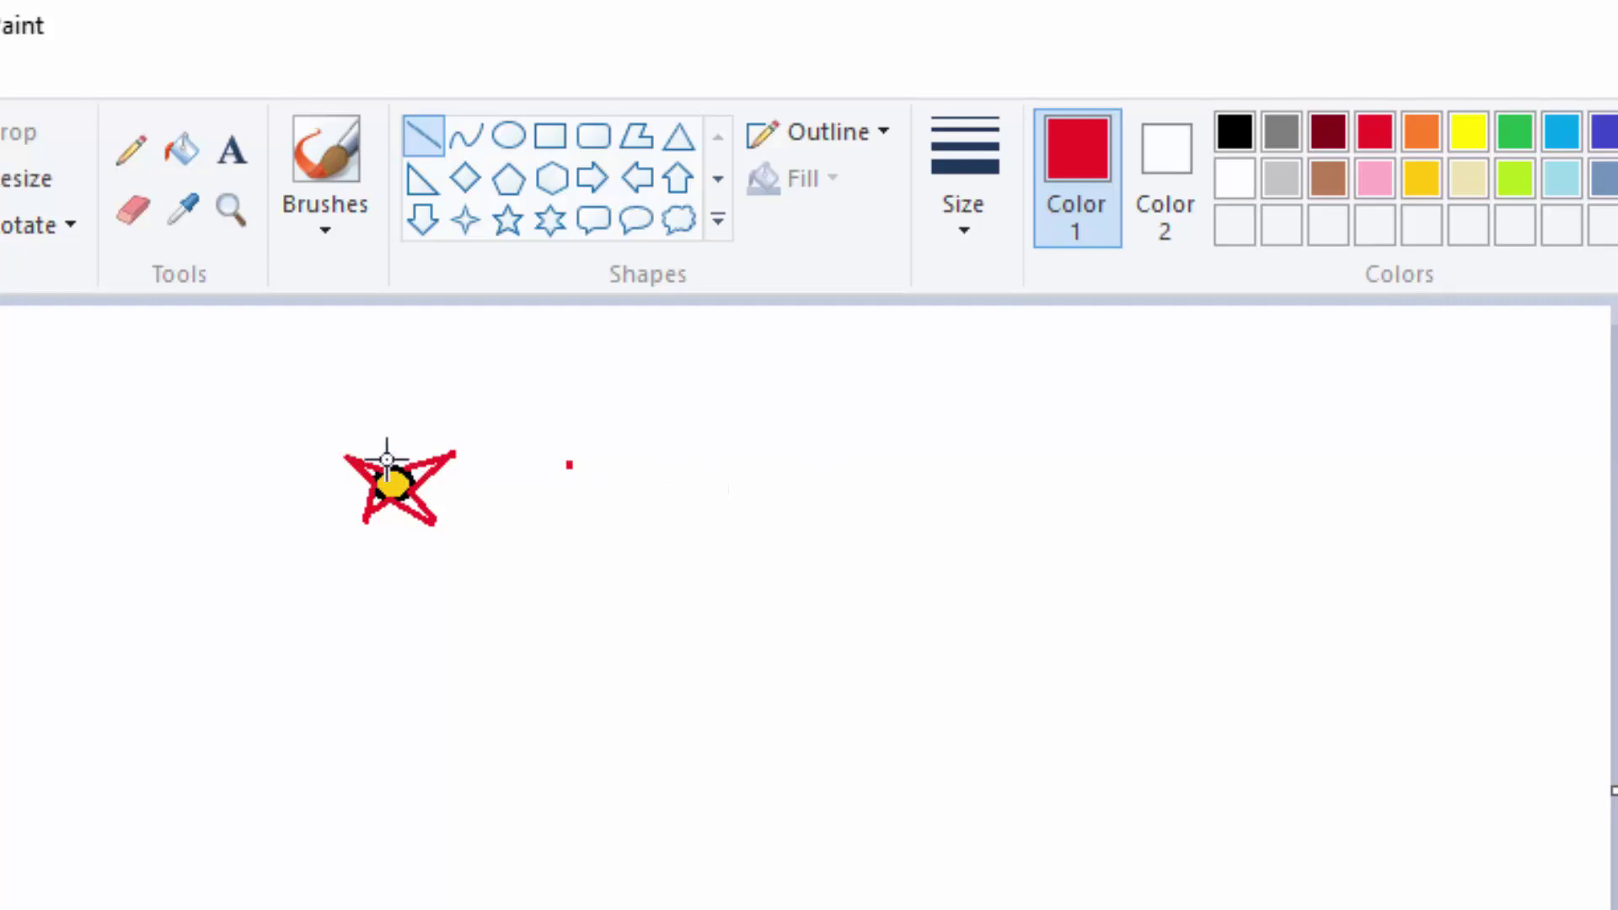
left_click_drag(393, 439, 401, 466)
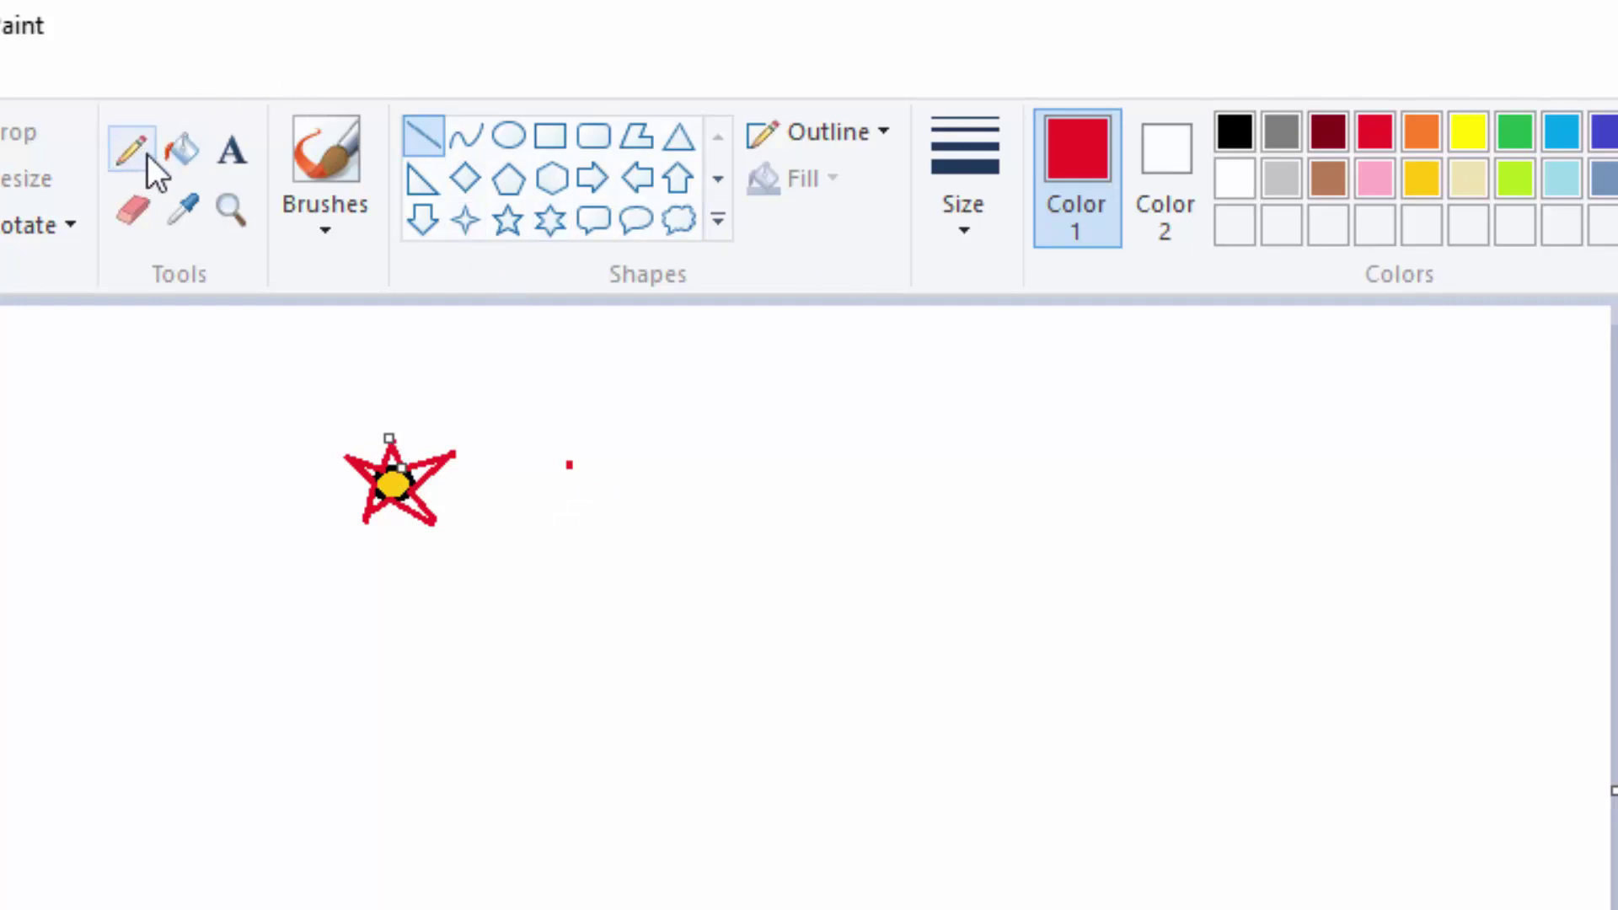
left_click(184, 149)
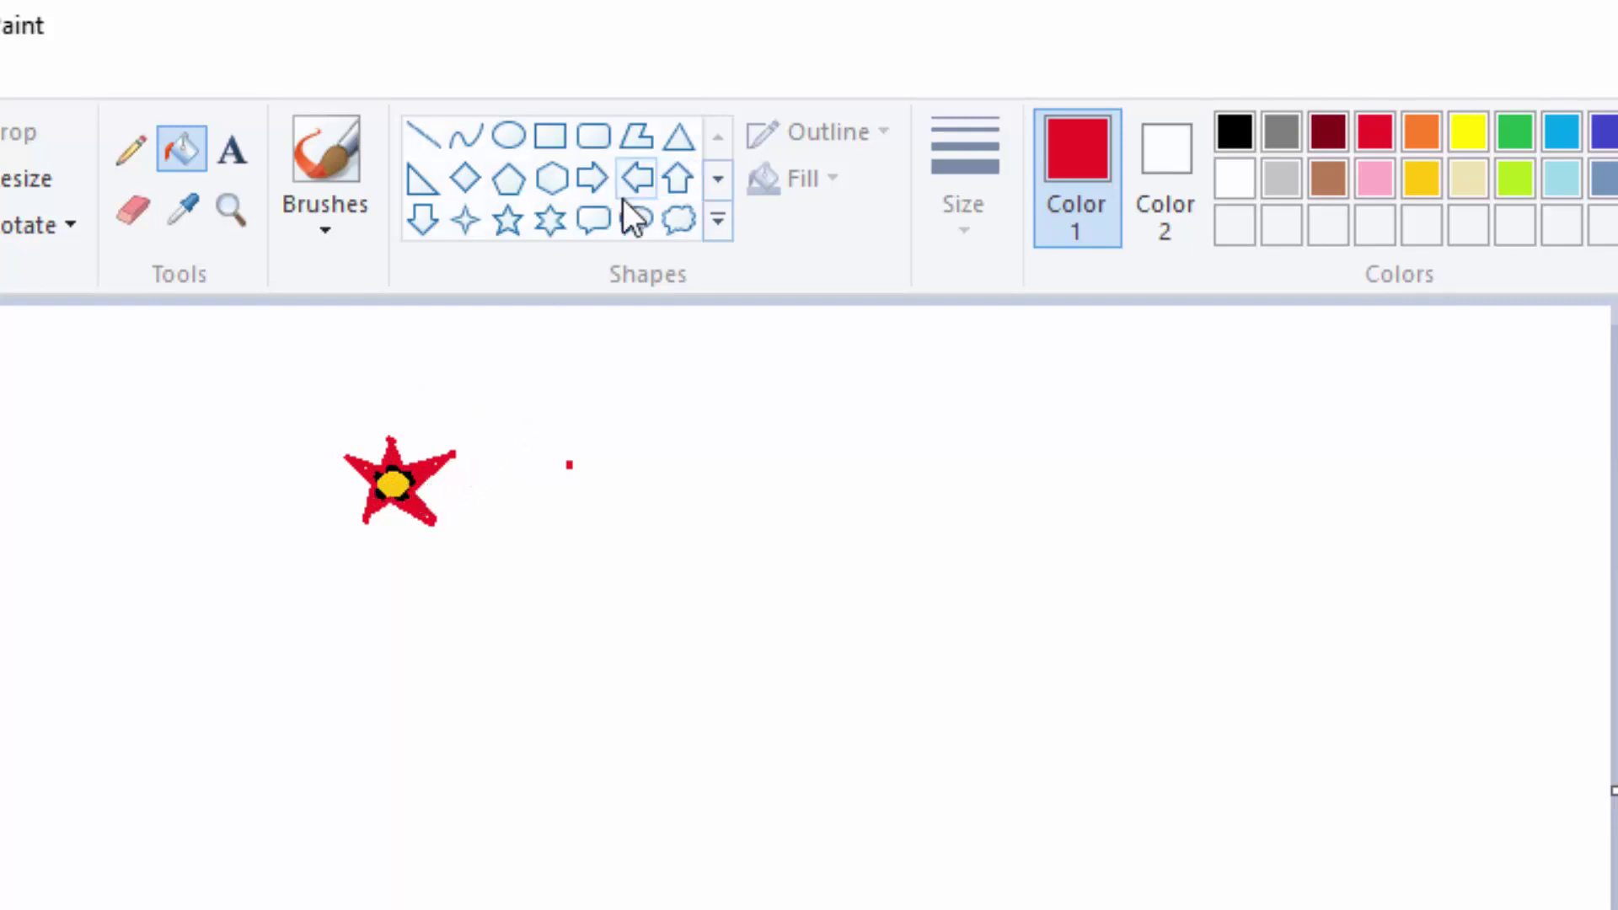
Crop the picture to a rectangle of about 60 × 53 px around the star and restore the Paint window to a smaller size
left_click(282, 156)
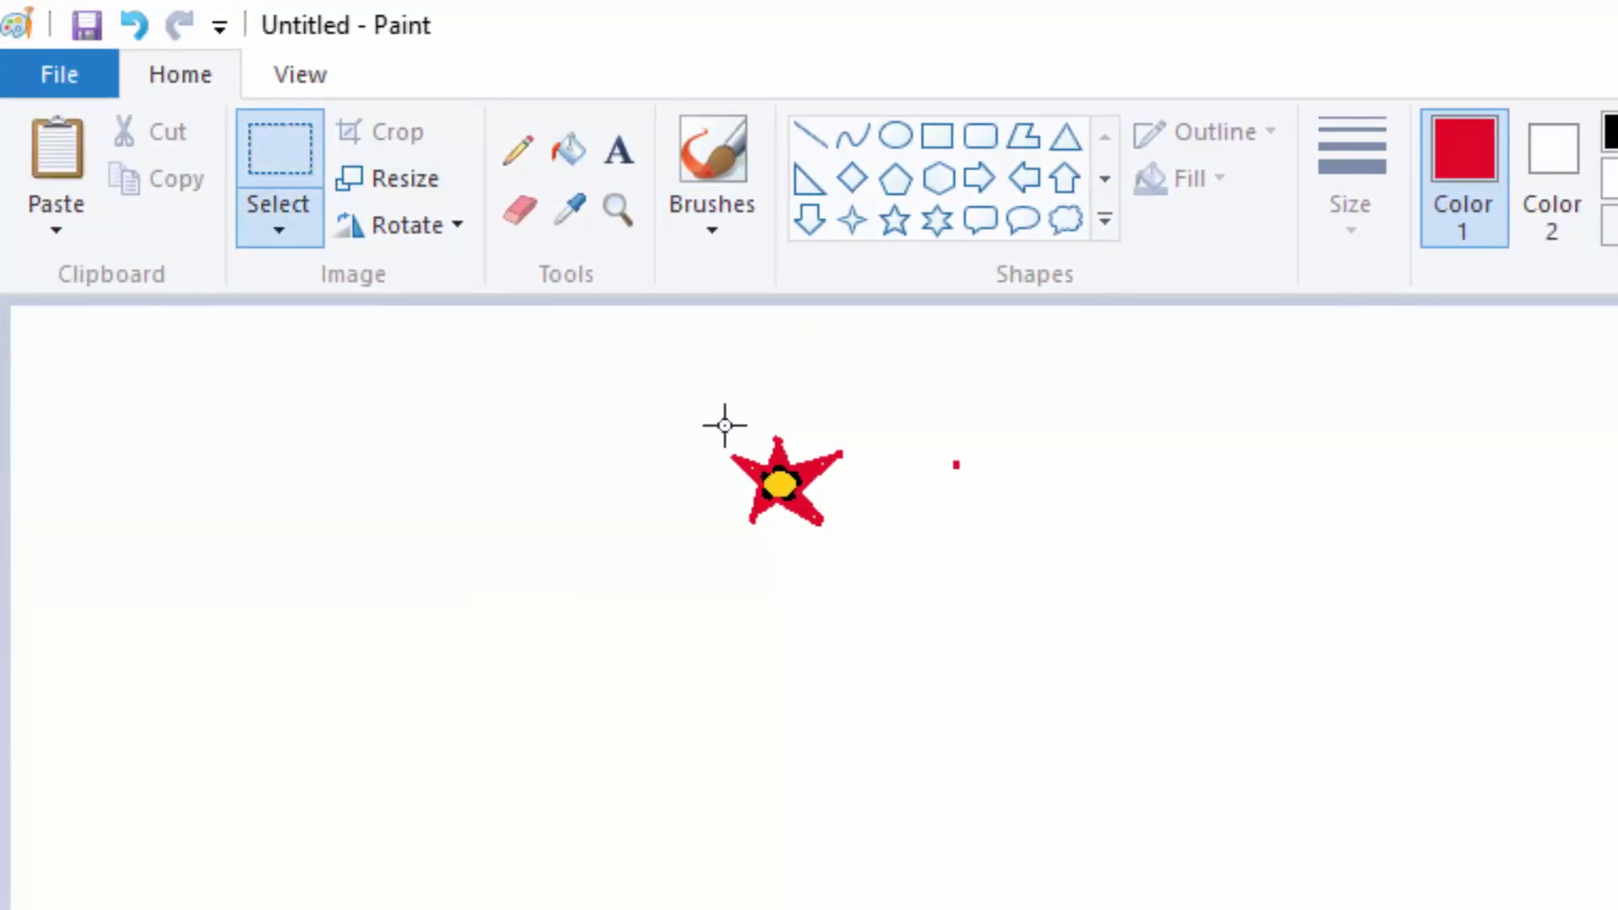
left_click_drag(724, 425, 851, 537)
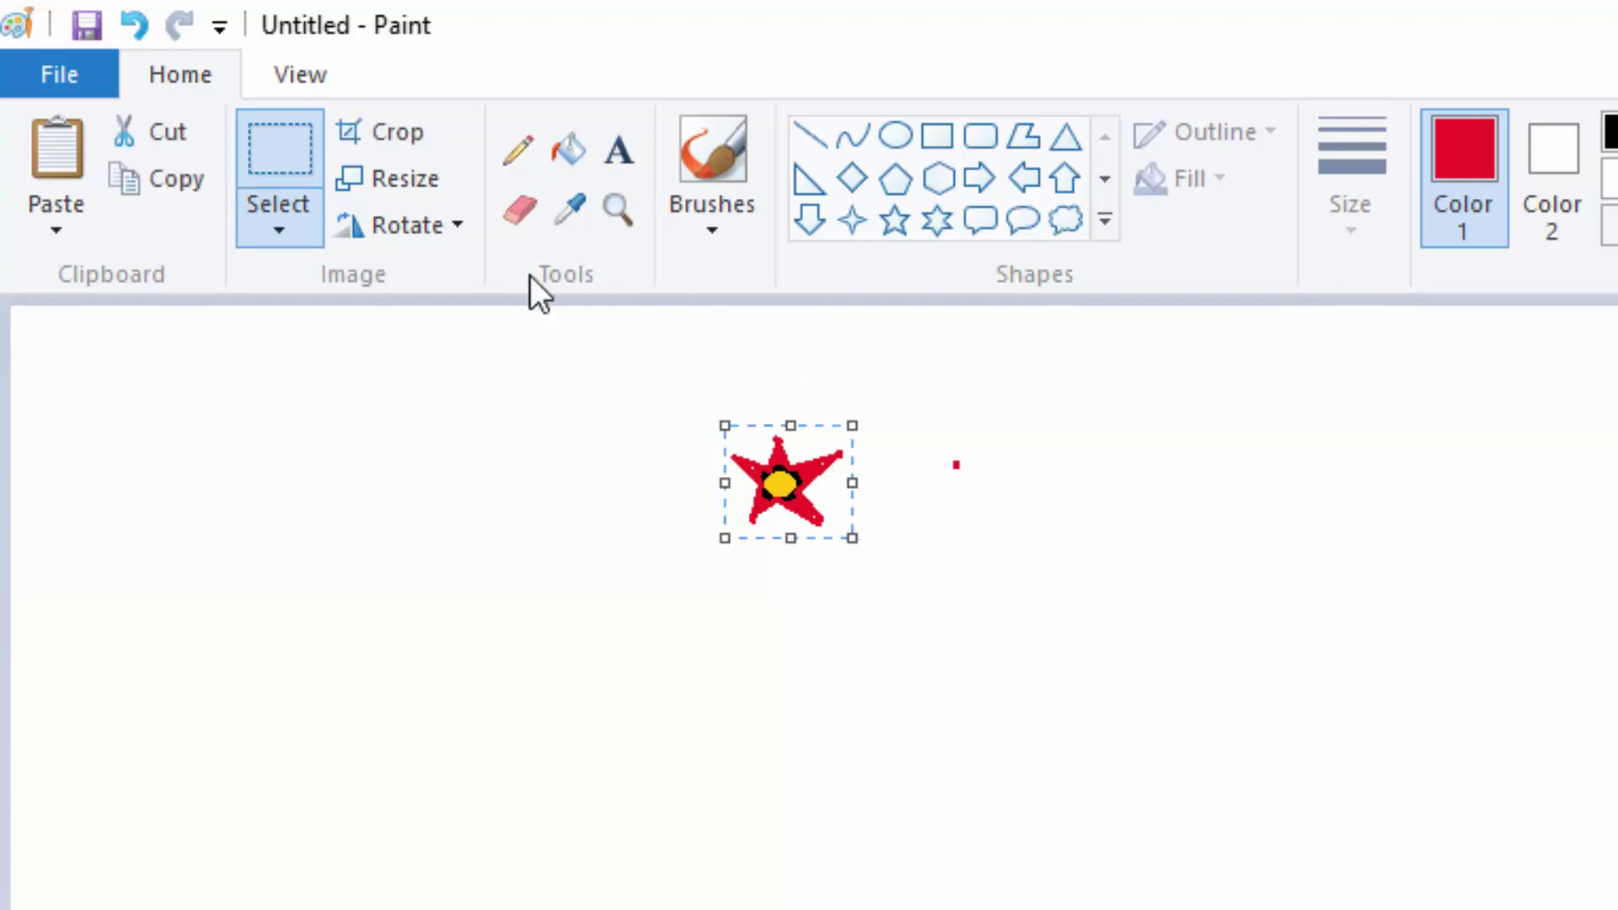
left_click(413, 135)
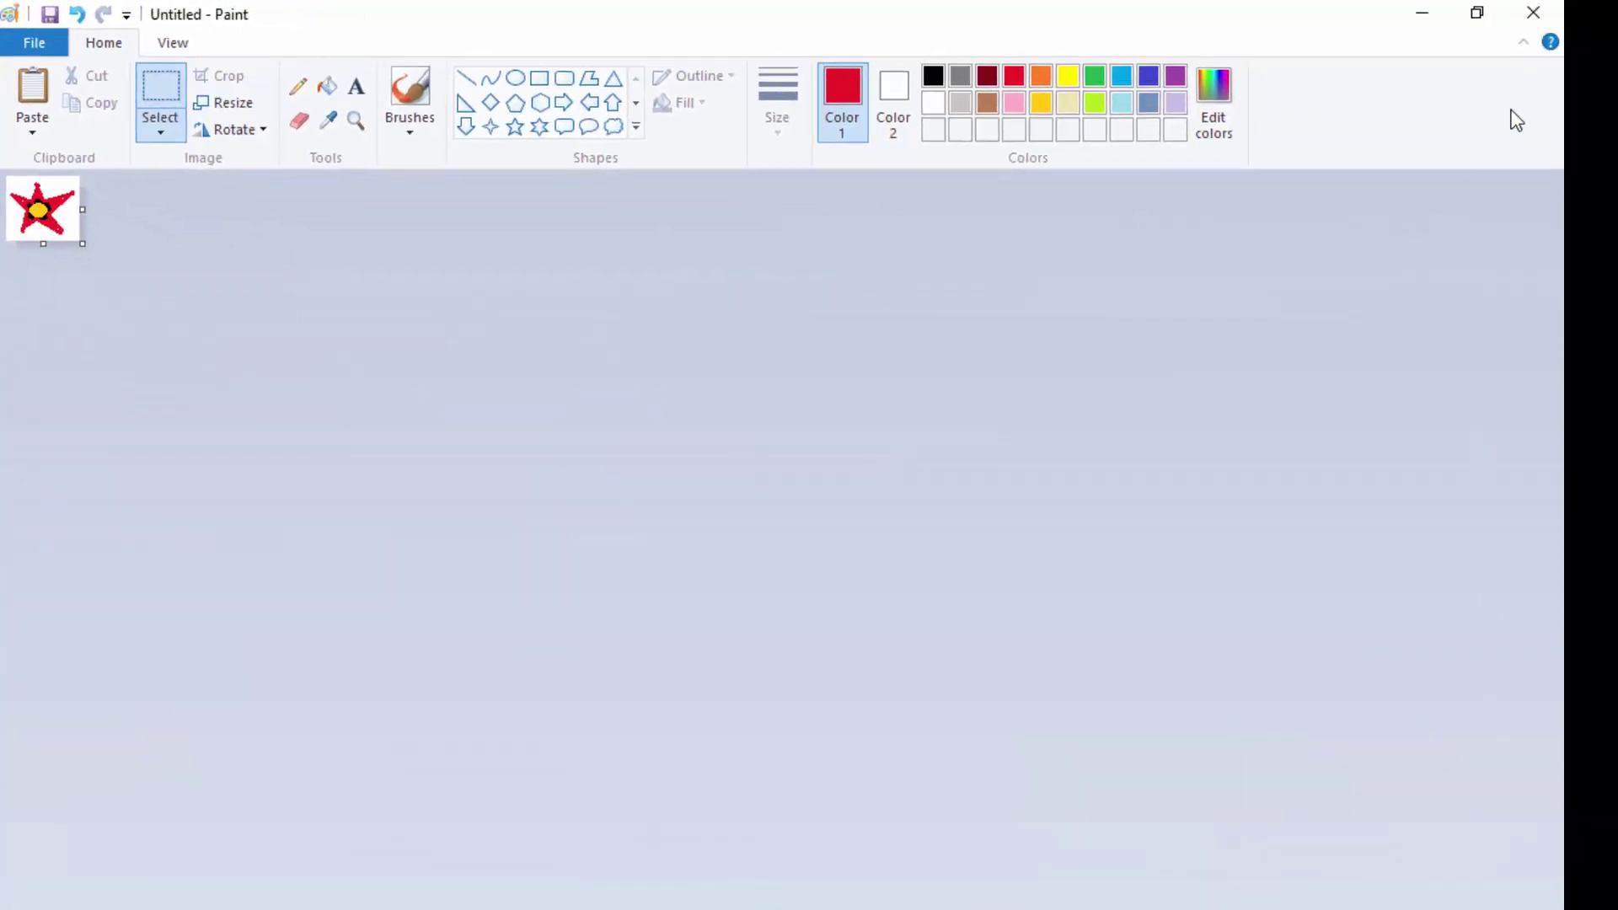
left_click(1484, 19)
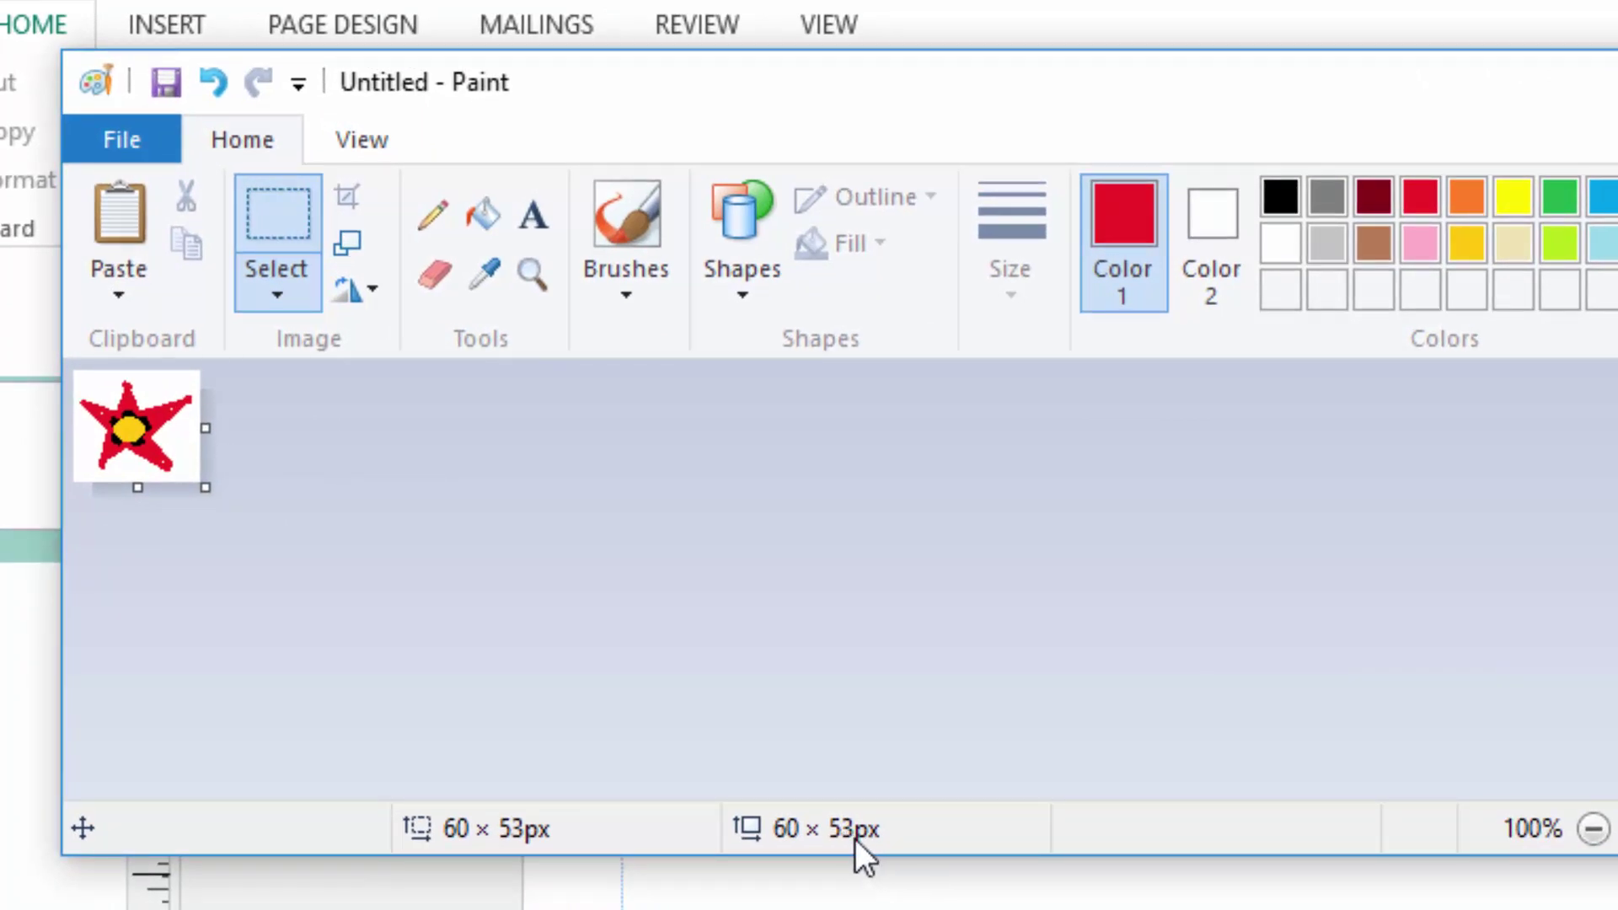
Resize the star picture by pixels to a vertical size of 20, keeping the aspect ratio
left_click(349, 247)
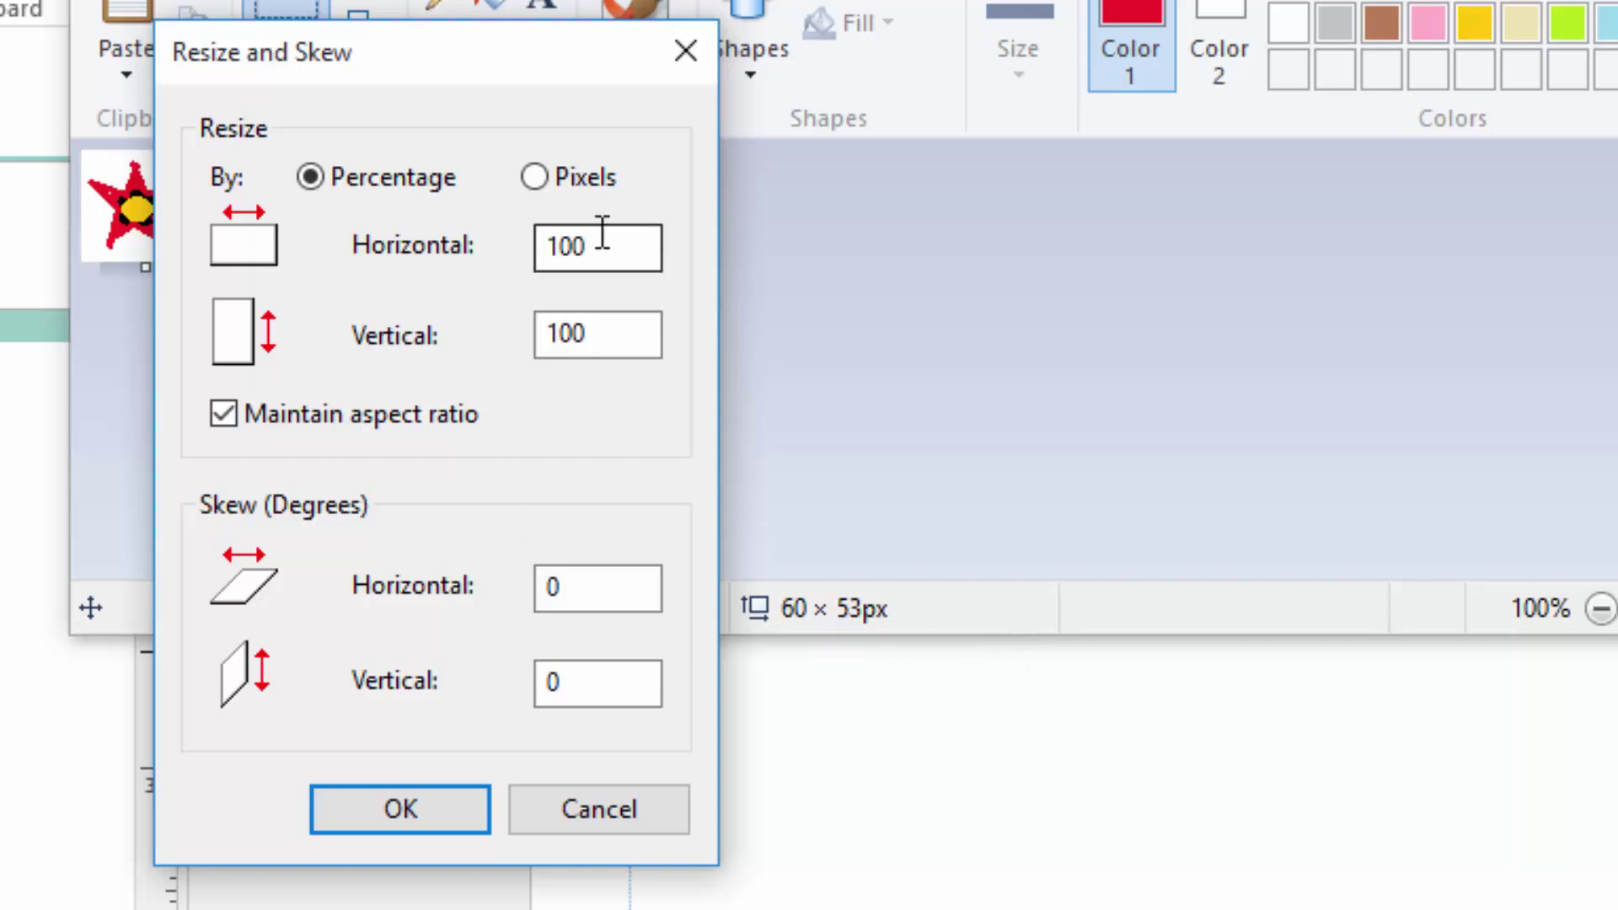
left_click(548, 176)
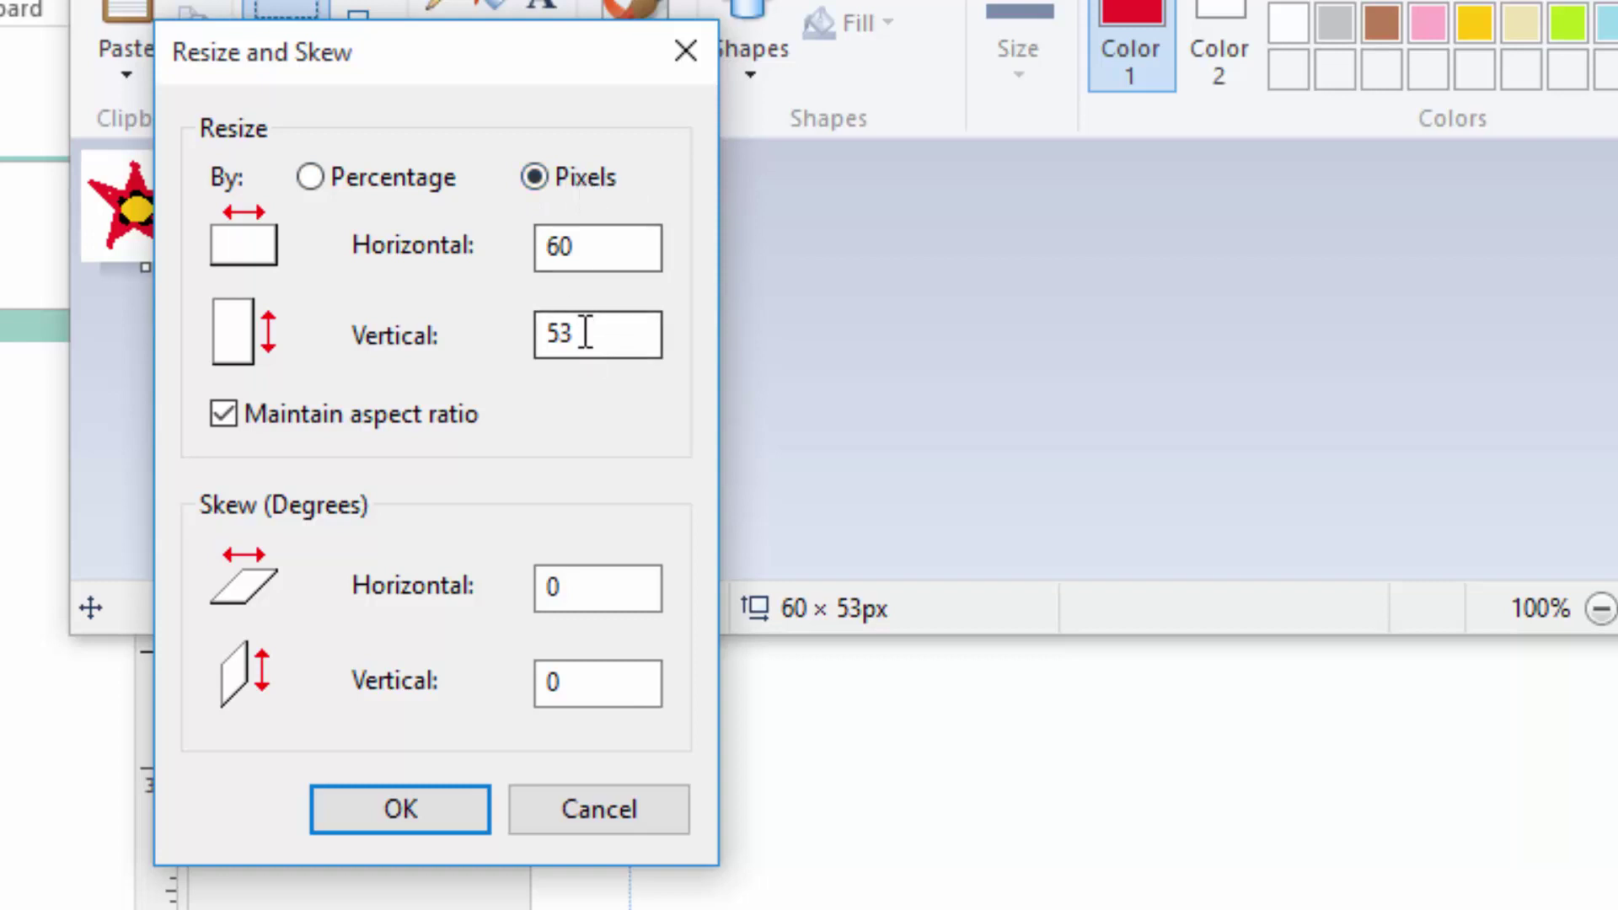
left_click_drag(589, 334, 326, 335)
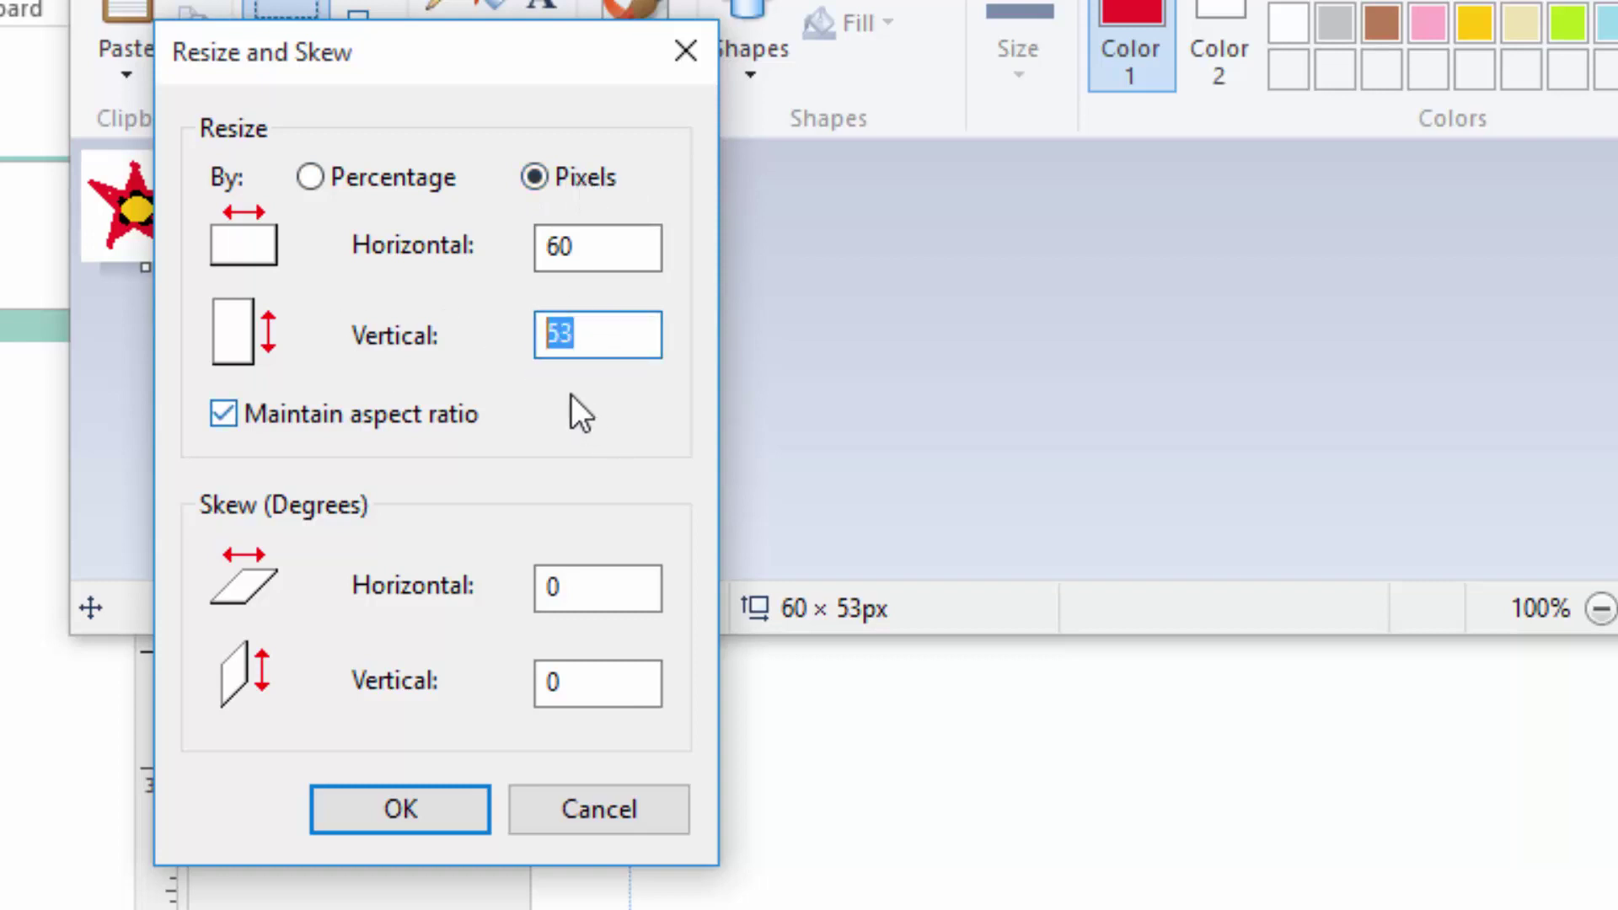
type("20")
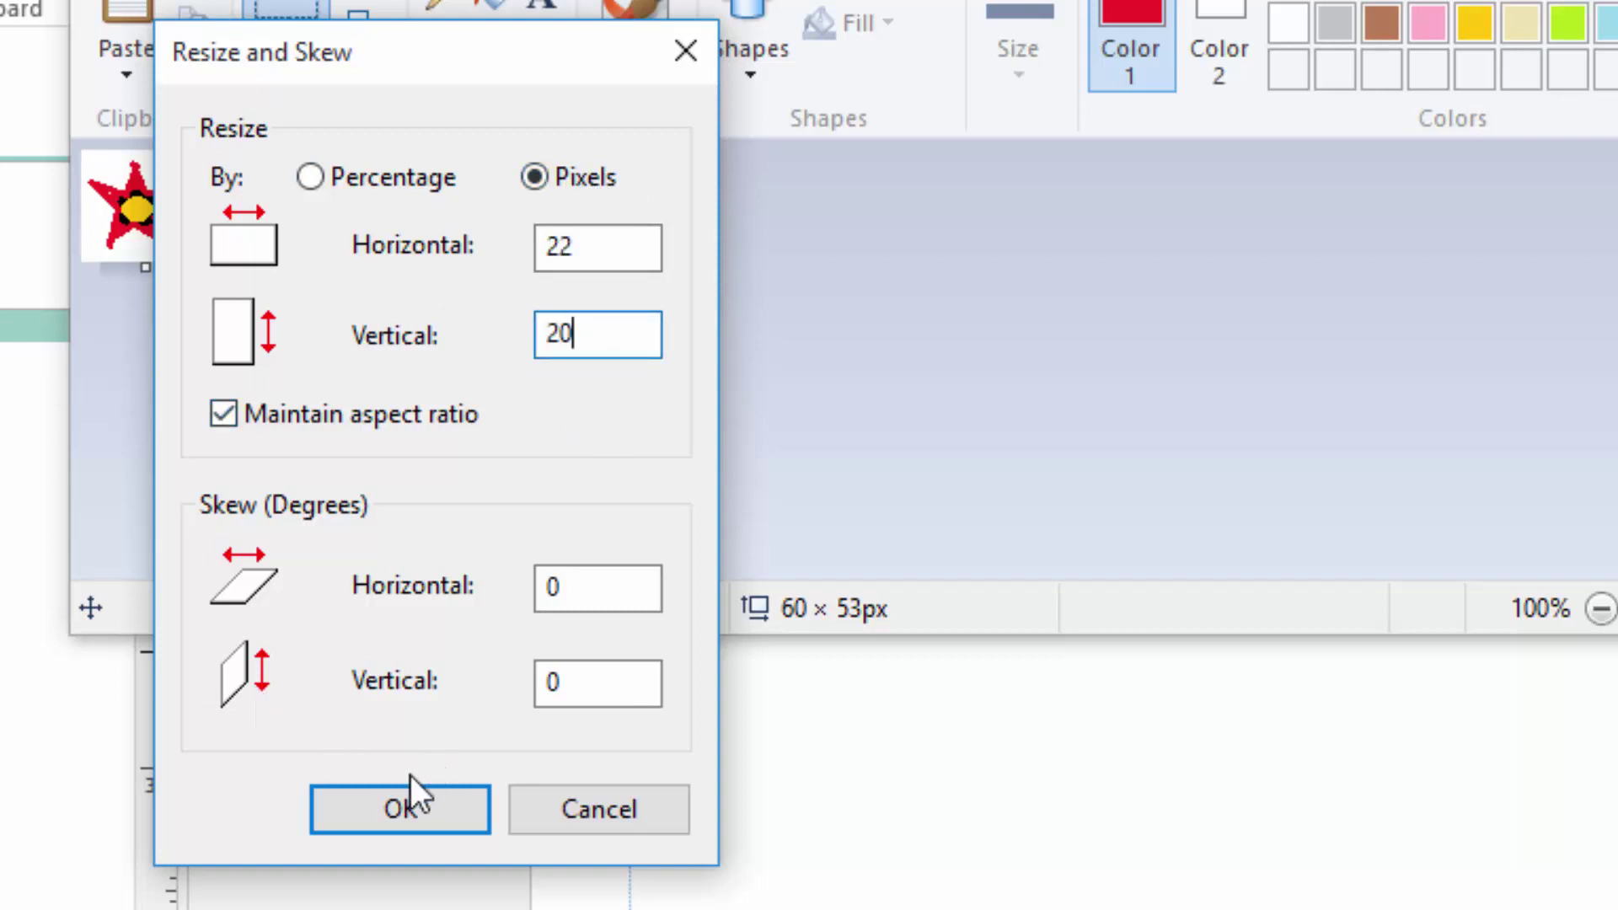
left_click(406, 806)
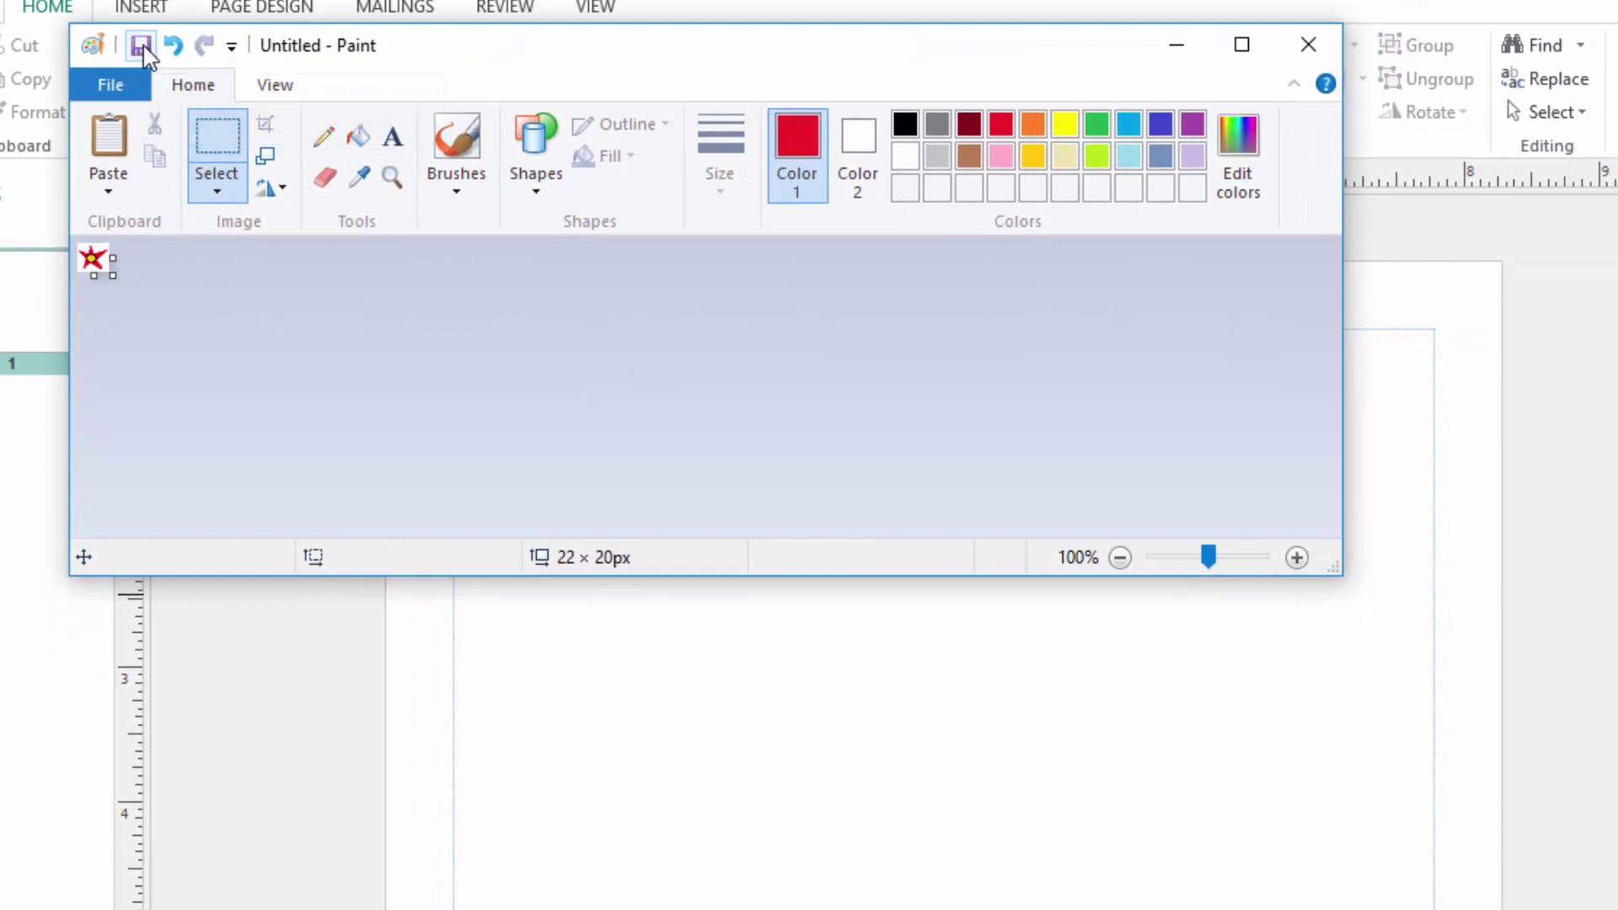
Save the star picture as a PNG named PIC in the BIRTHDAY PARTY folder on the Desktop
left_click(140, 46)
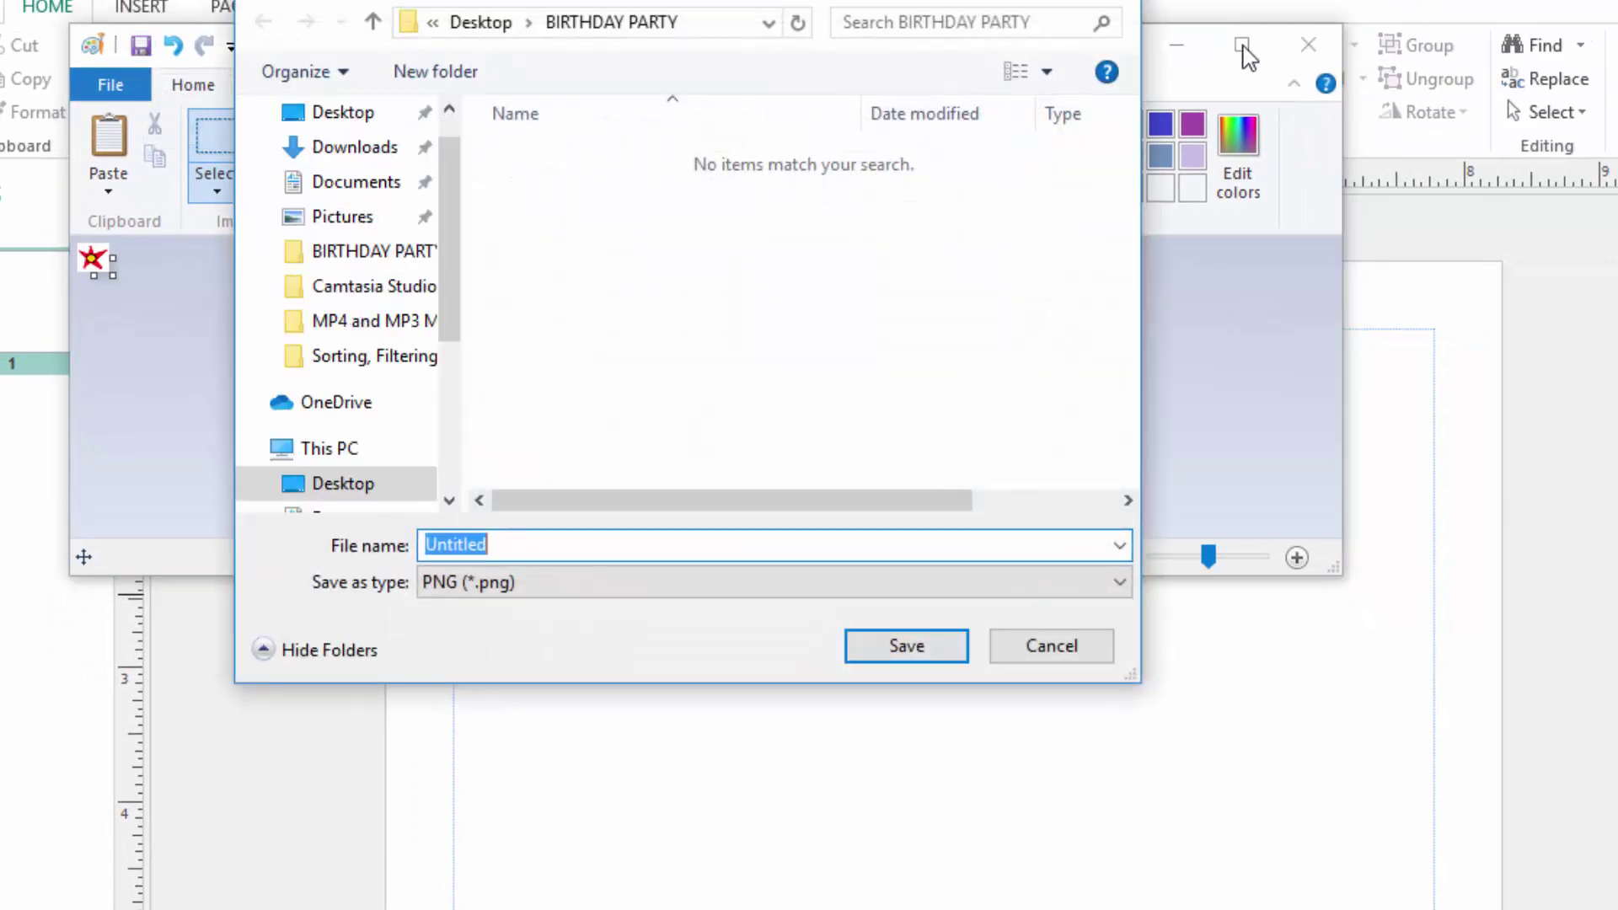
left_click(343, 113)
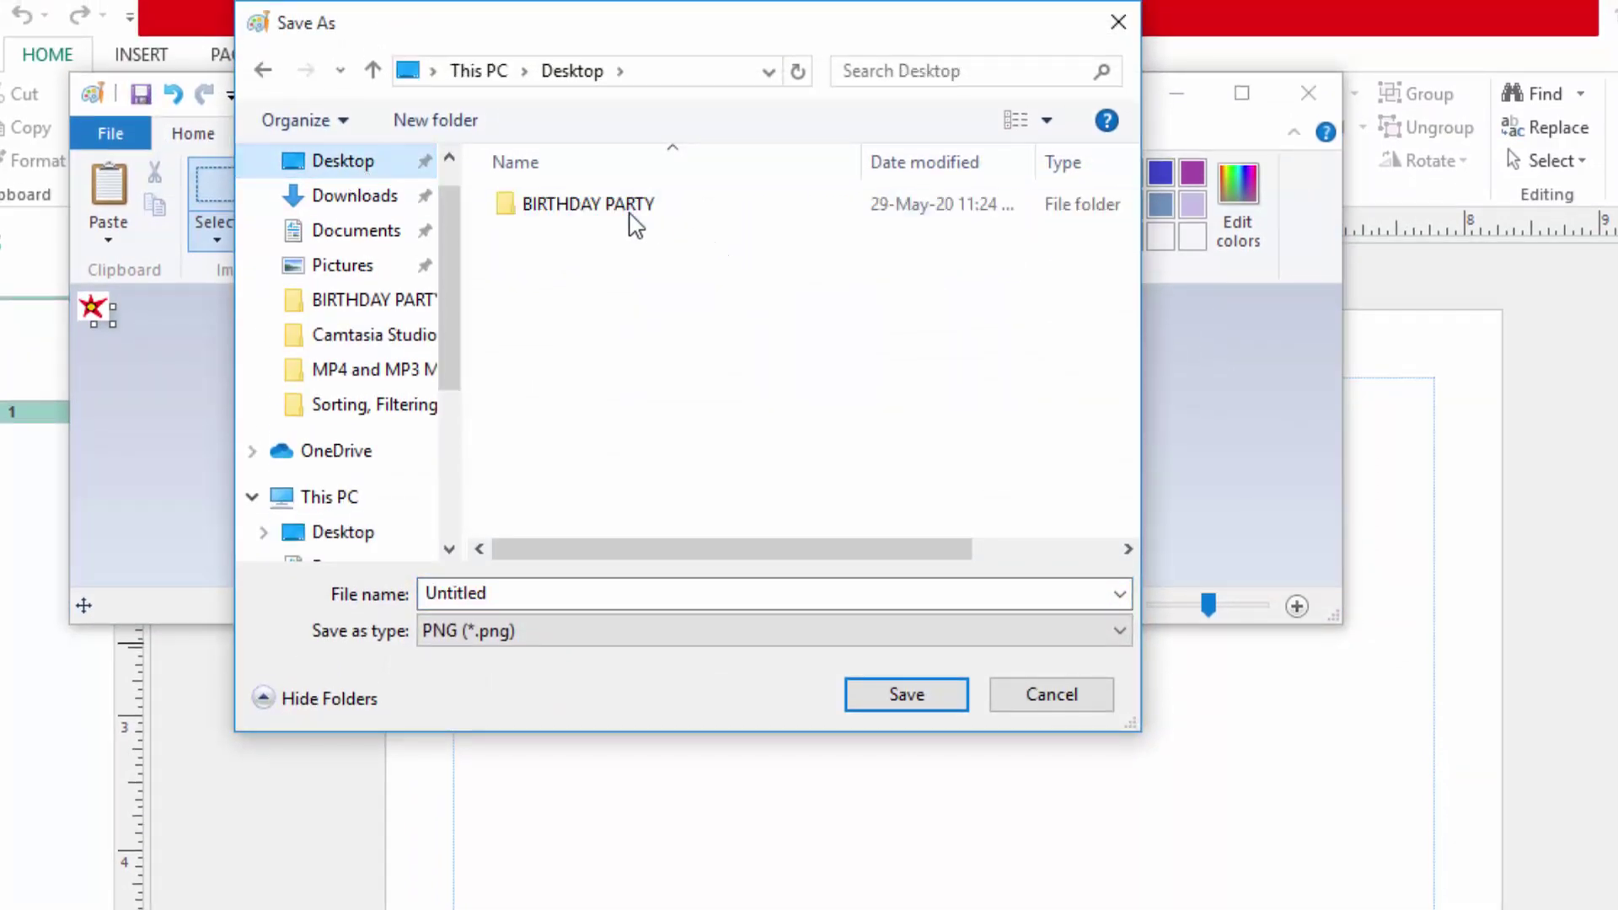
double_click(634, 220)
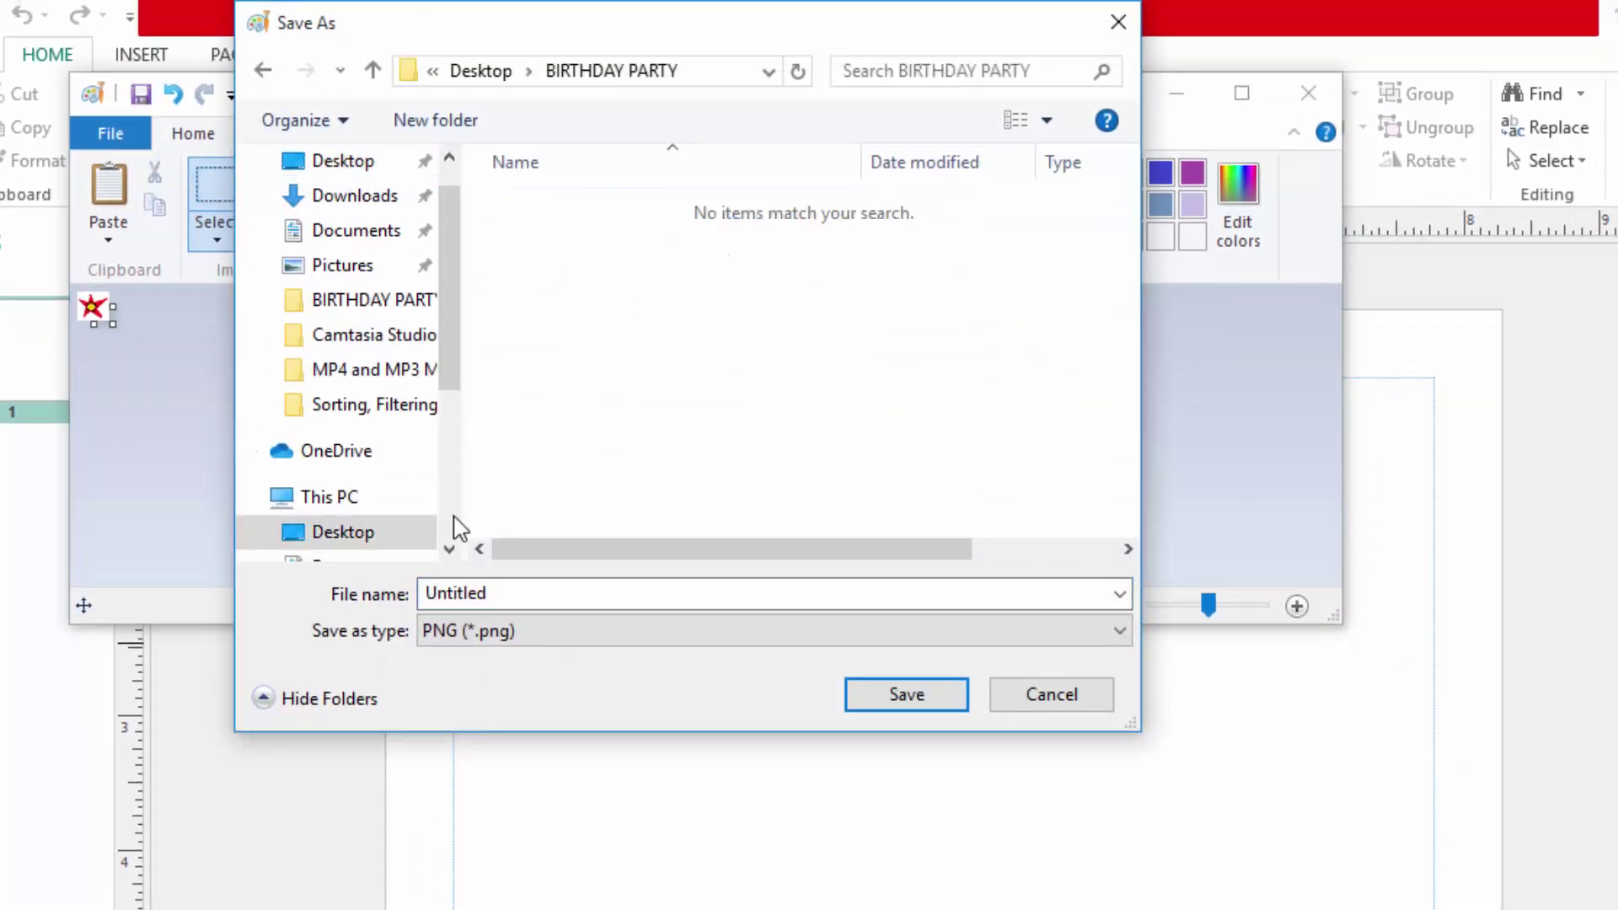
double_click(593, 601)
type("PIC")
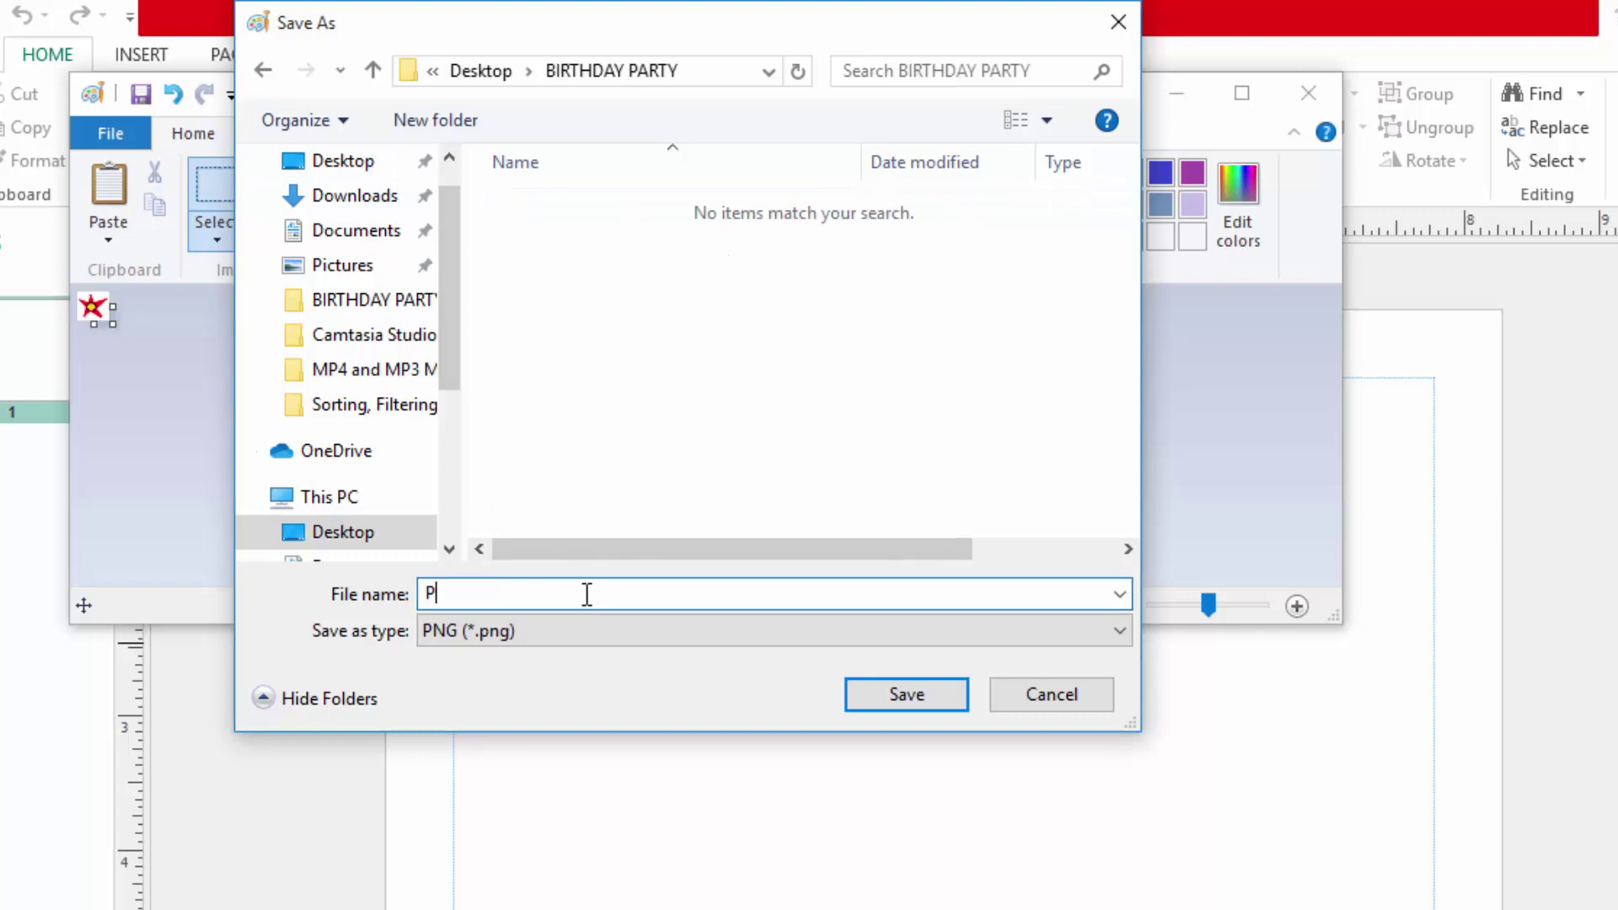
left_click(914, 703)
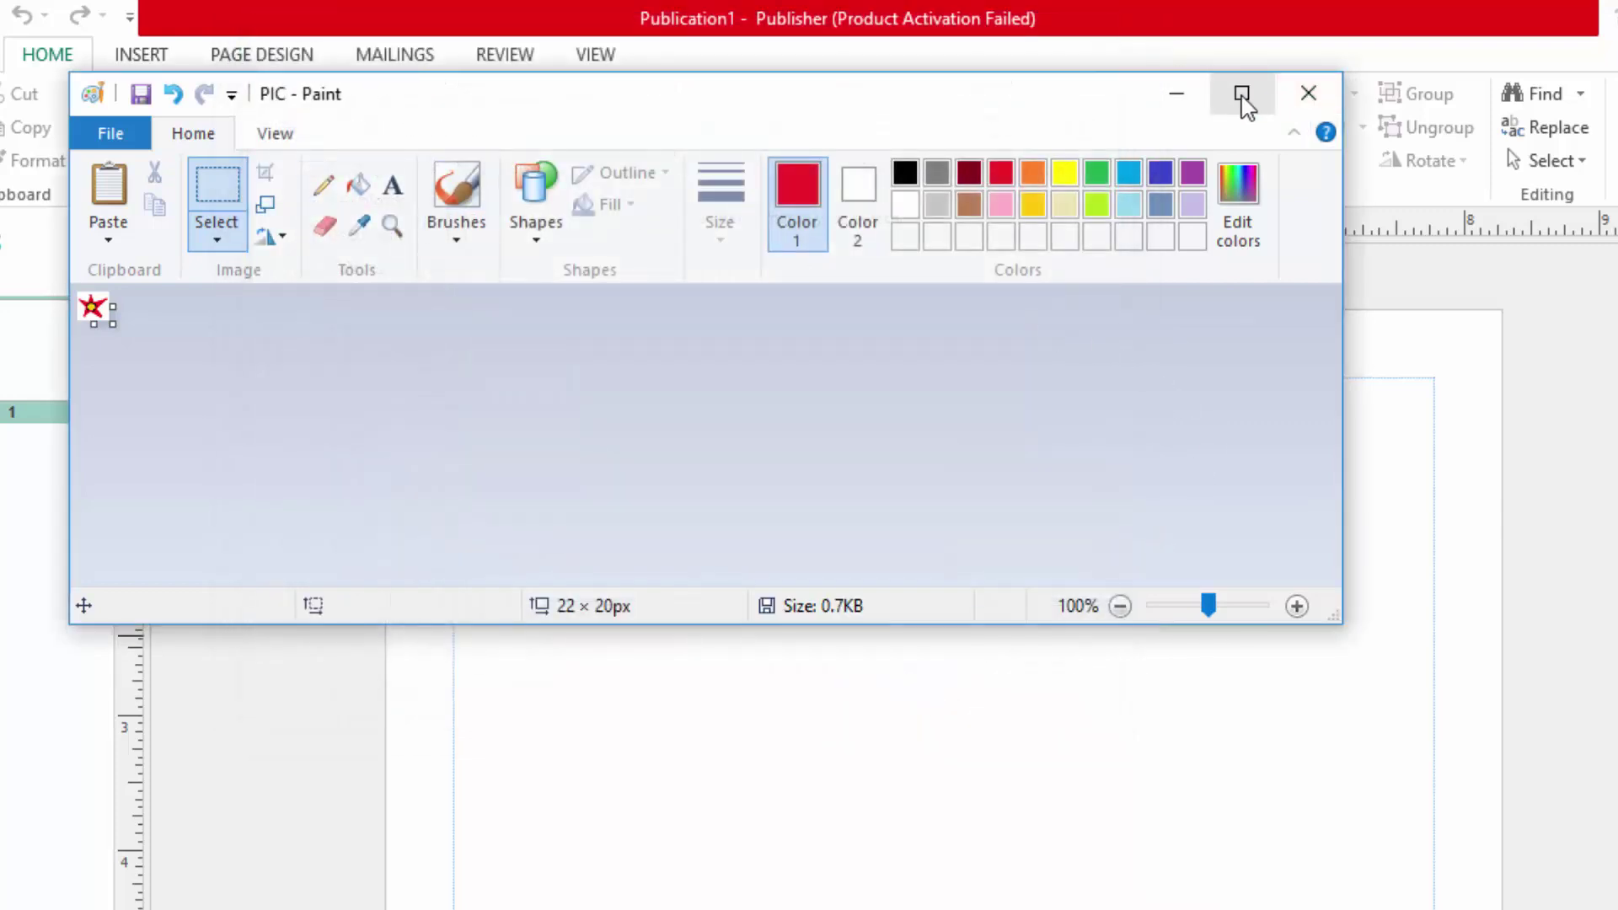
Maximize the Paint window, start a new picture and enlarge its tiny canvas into a large drawing area
left_click(1242, 92)
left_click(26, 52)
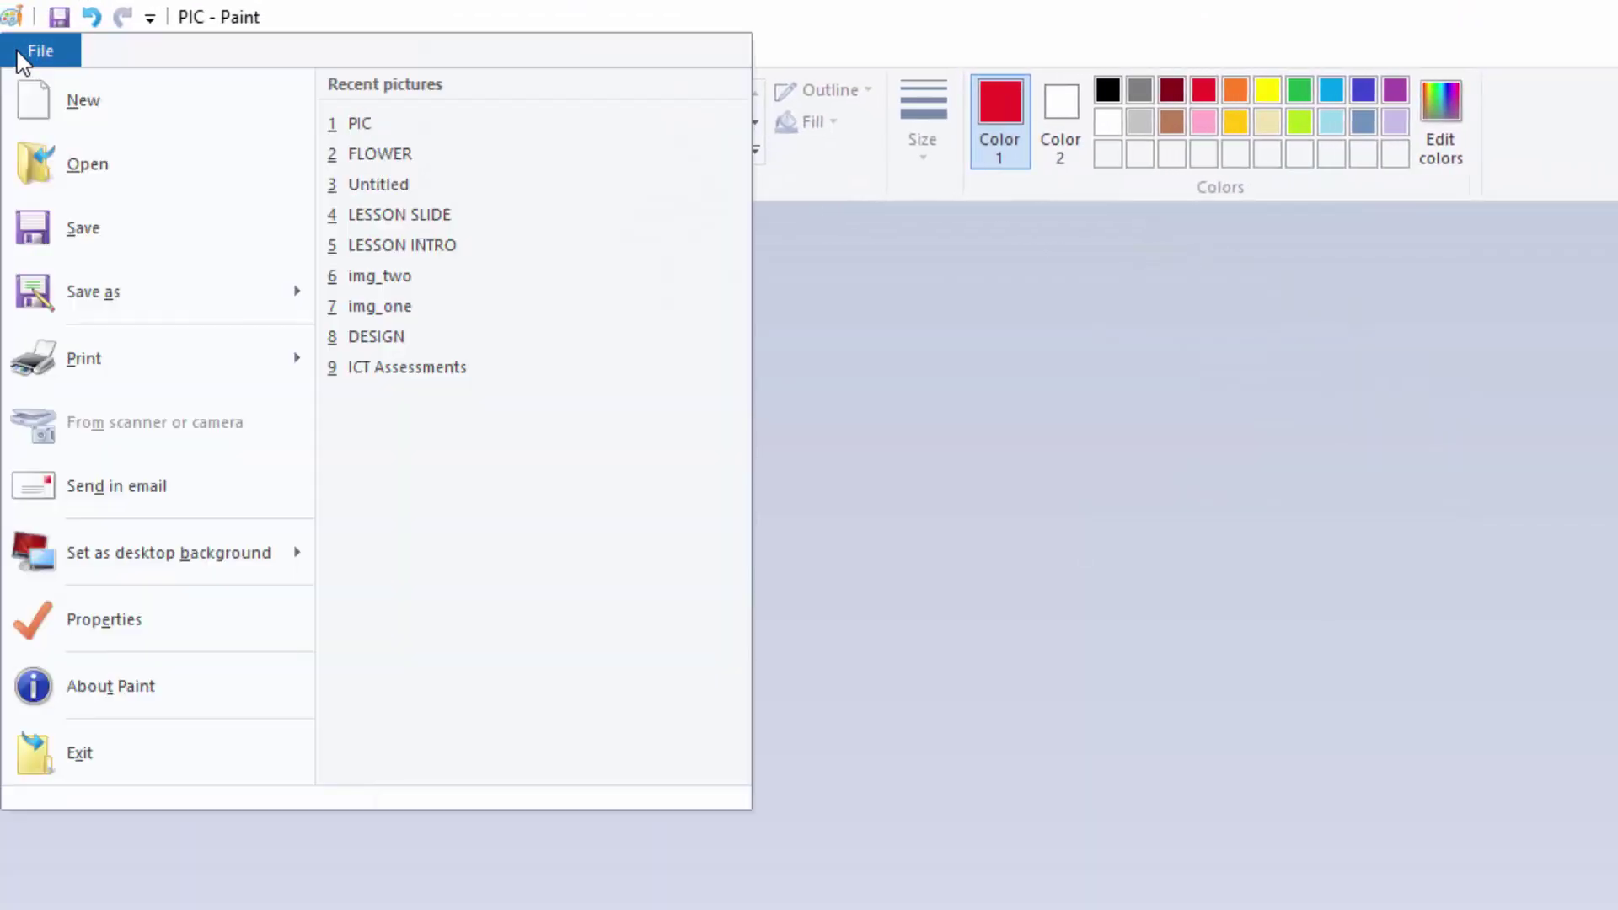
left_click(36, 101)
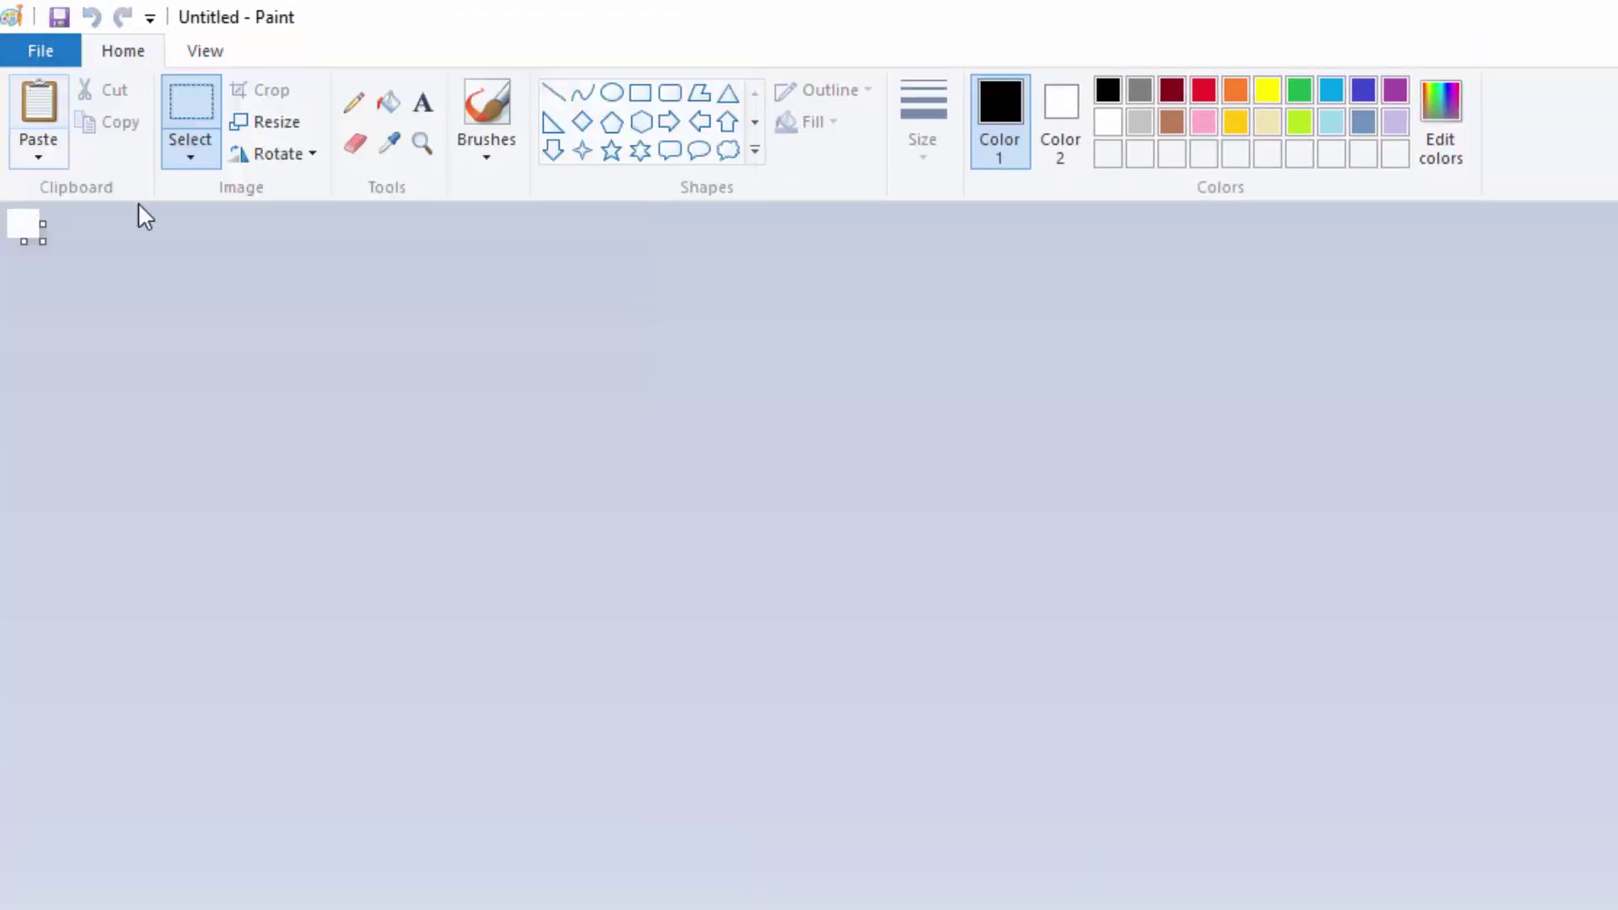
left_click_drag(42, 242, 1302, 725)
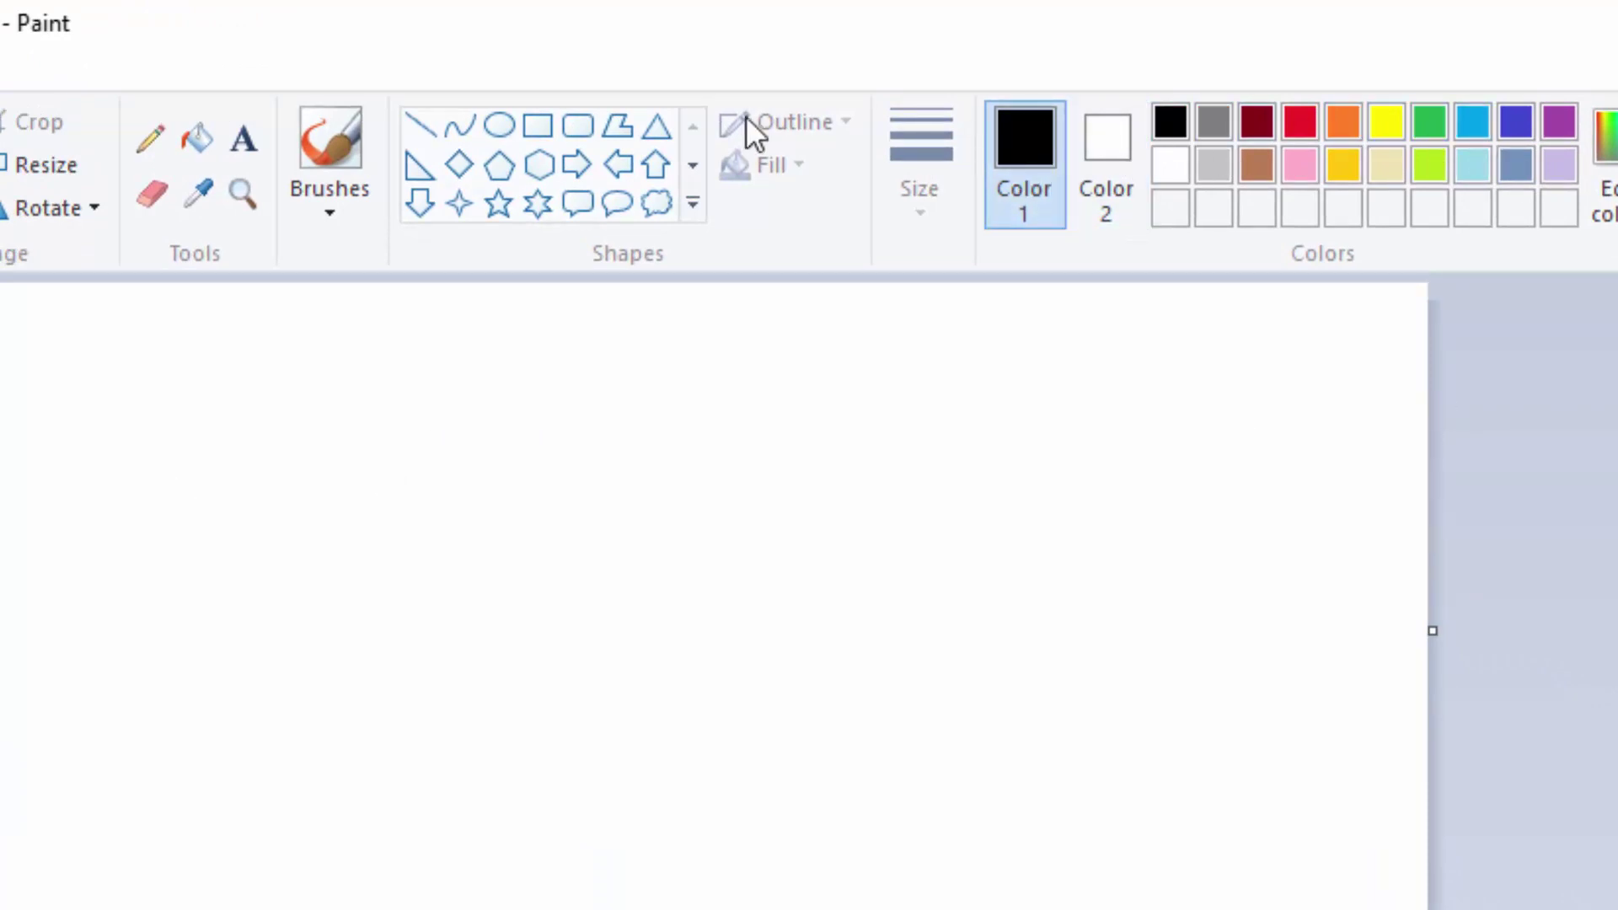
Draw a small leaf outline in black with the Curve tool and add a diagonal midrib with side veins inside it
left_click(461, 129)
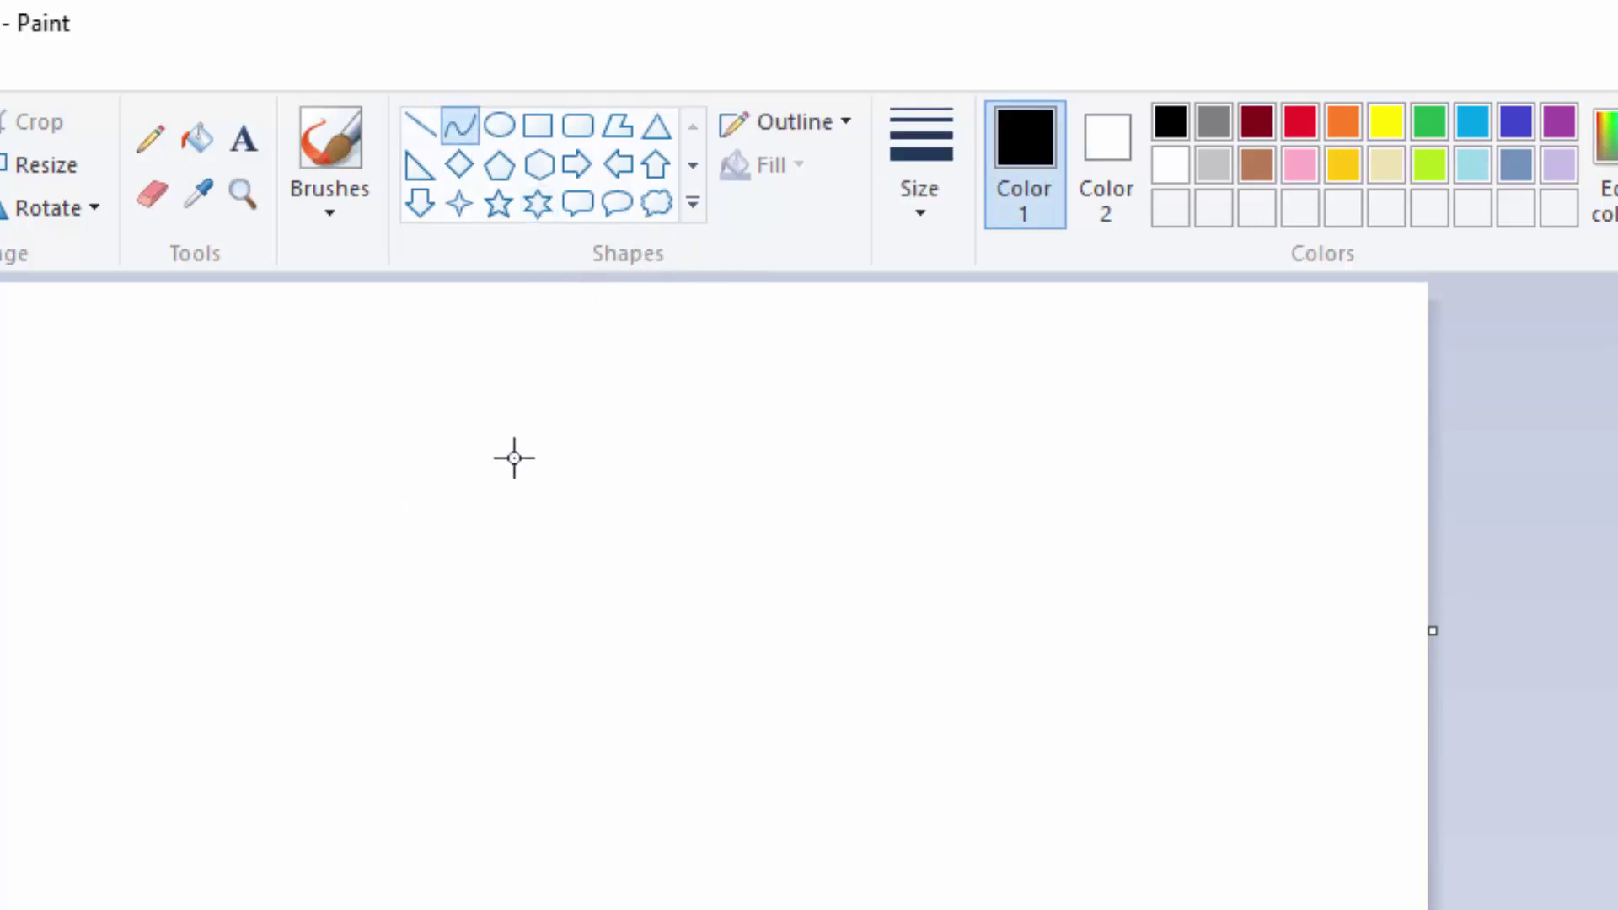
mouse_move(481, 493)
left_mouse_down()
mouse_move(592, 430)
mouse_move(562, 440)
mouse_move(503, 419)
mouse_move(477, 434)
left_mouse_up()
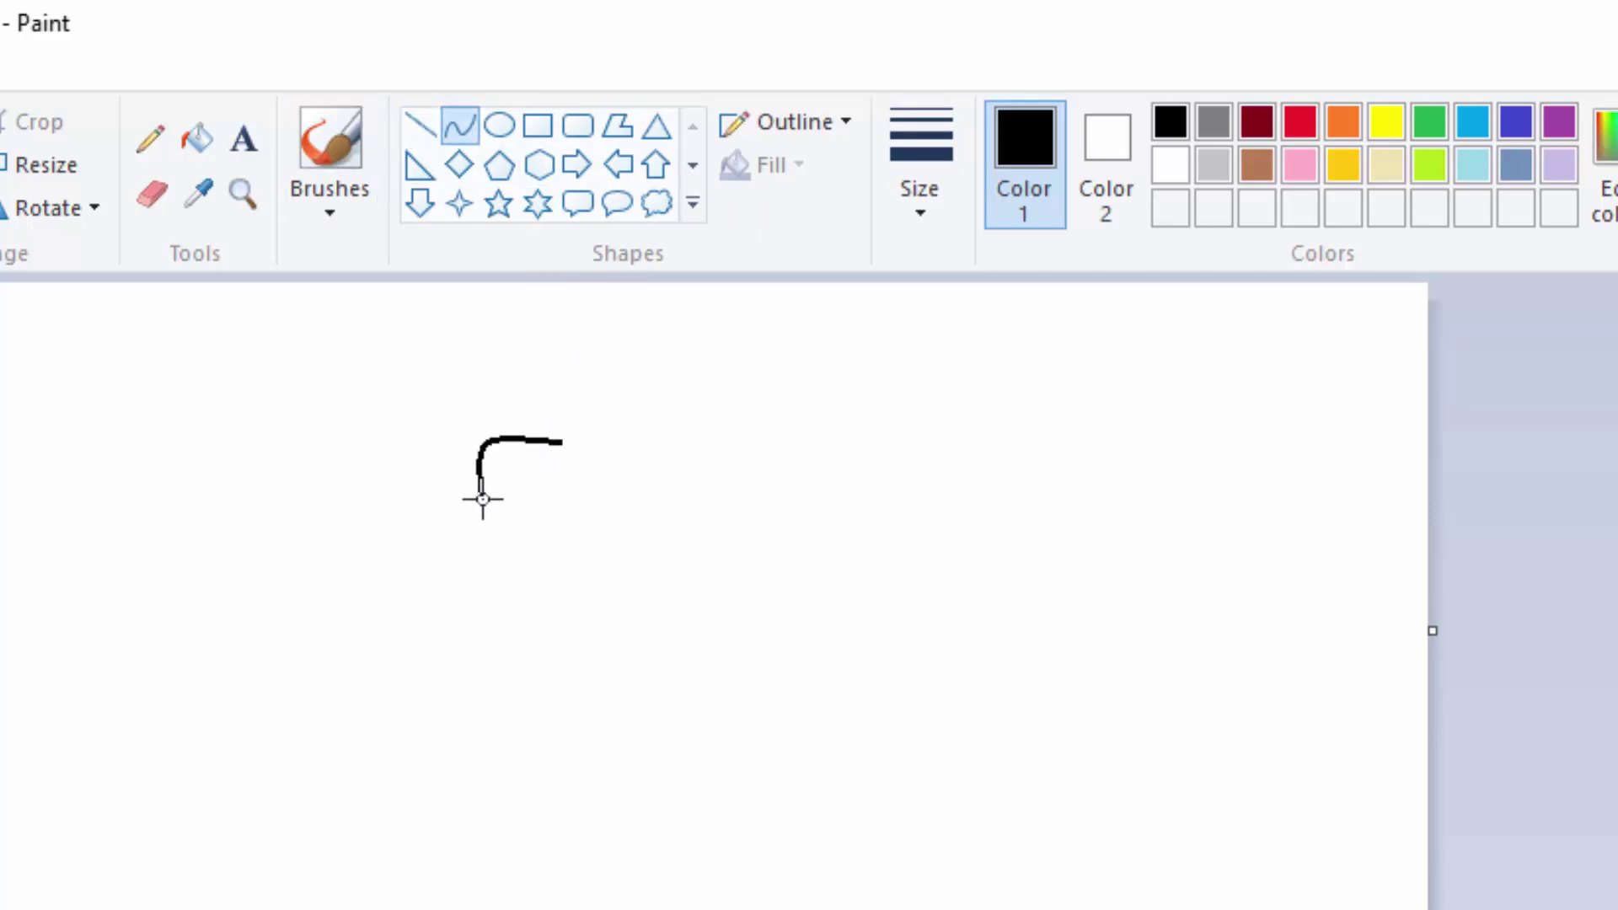
mouse_move(482, 499)
left_mouse_down()
mouse_move(561, 441)
mouse_move(523, 462)
mouse_move(582, 509)
mouse_move(534, 505)
mouse_move(556, 445)
mouse_move(536, 454)
left_mouse_up()
left_click(420, 118)
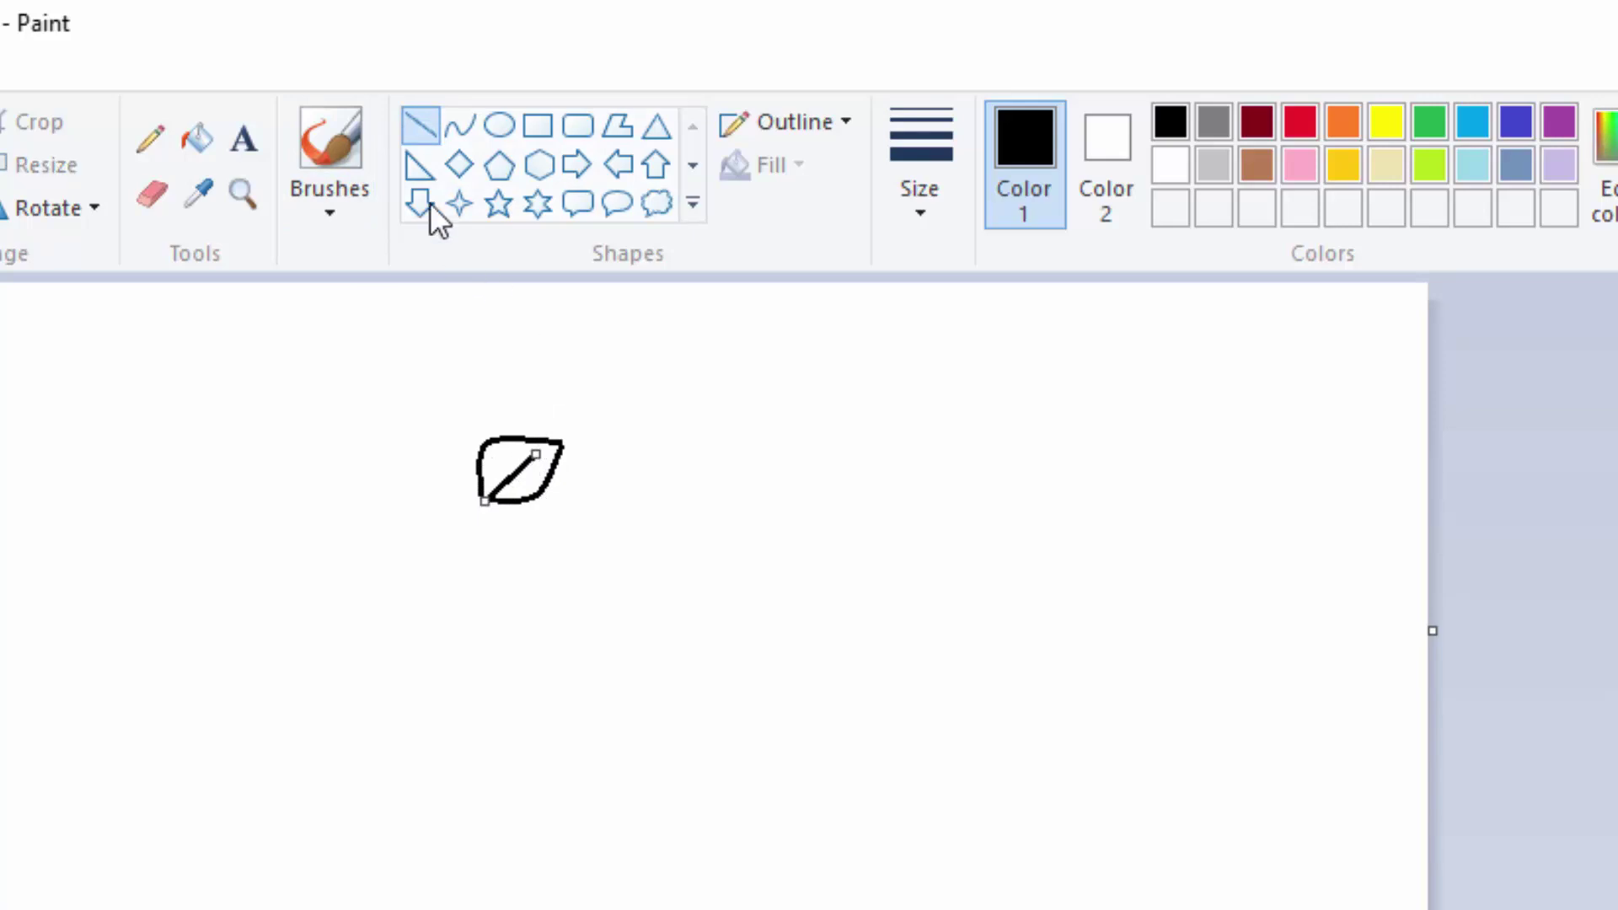
left_click(459, 126)
mouse_move(498, 482)
left_mouse_down()
mouse_move(498, 455)
mouse_move(541, 477)
mouse_move(508, 483)
left_mouse_up()
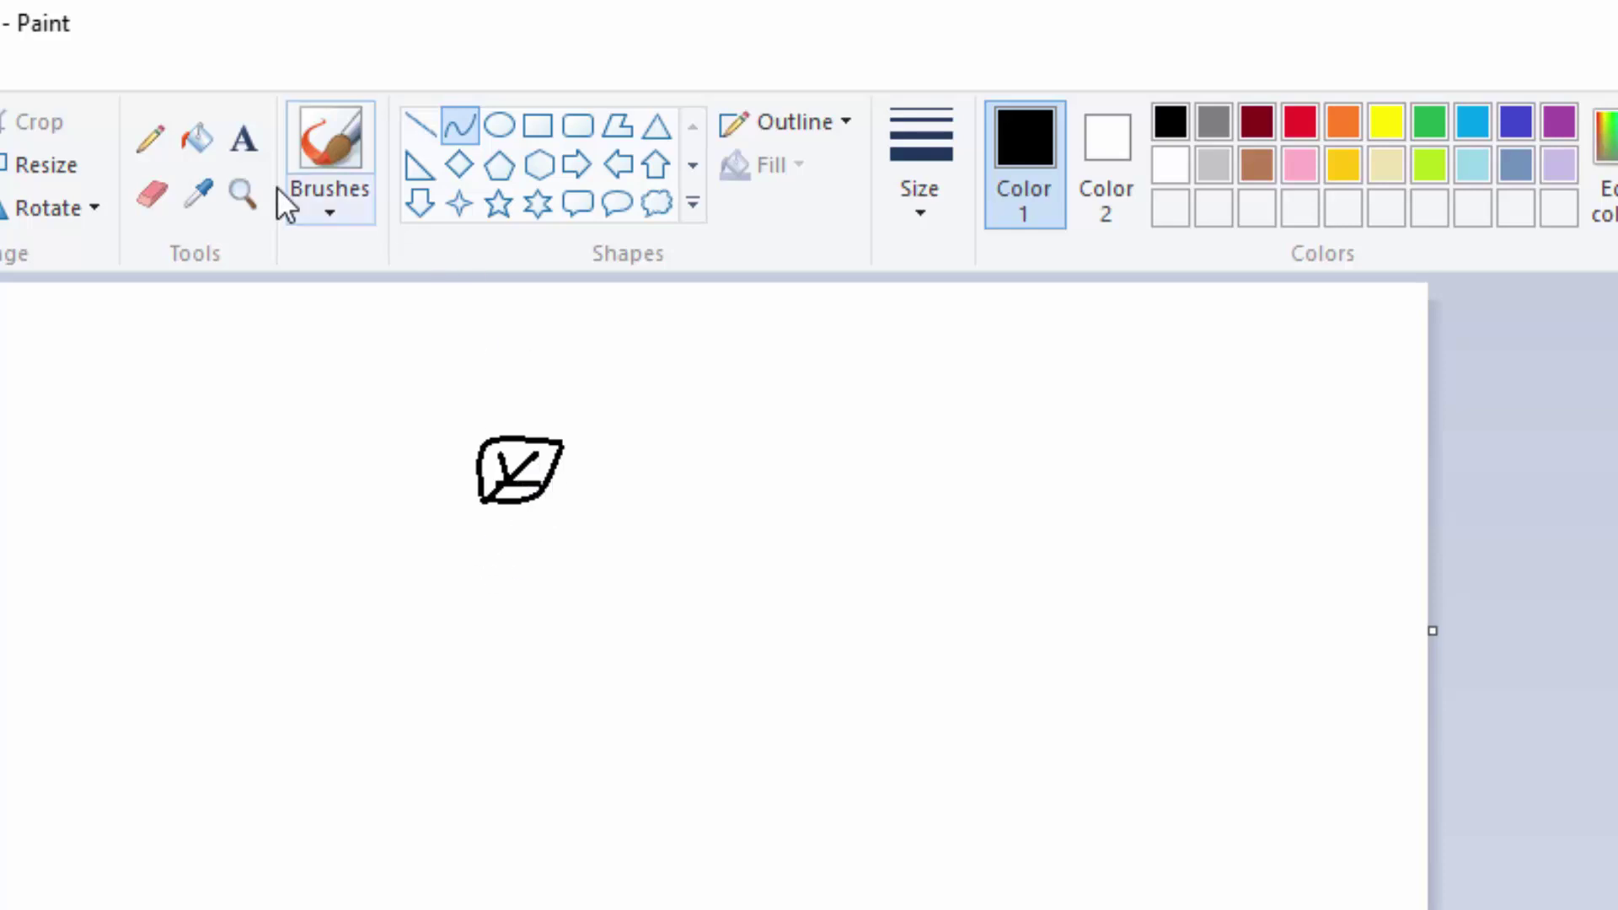
Draw a small black circle to the left of the leaf and surround it with four pointed petals using the Curve tool
left_click(504, 122)
left_click_drag(25, 430, 98, 504)
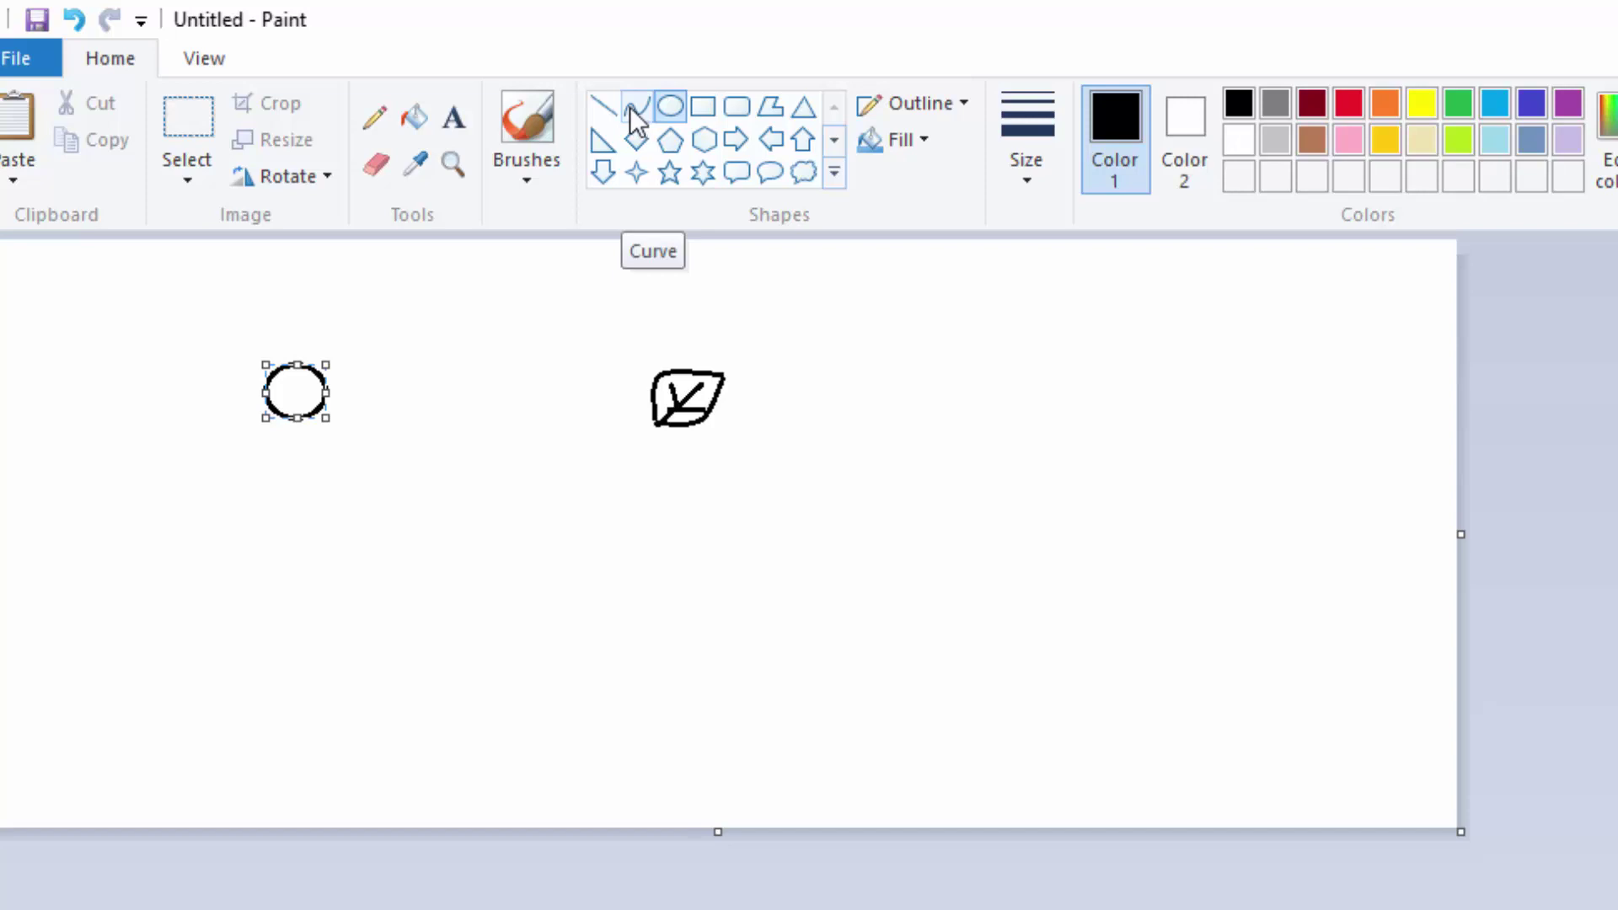
left_click(631, 111)
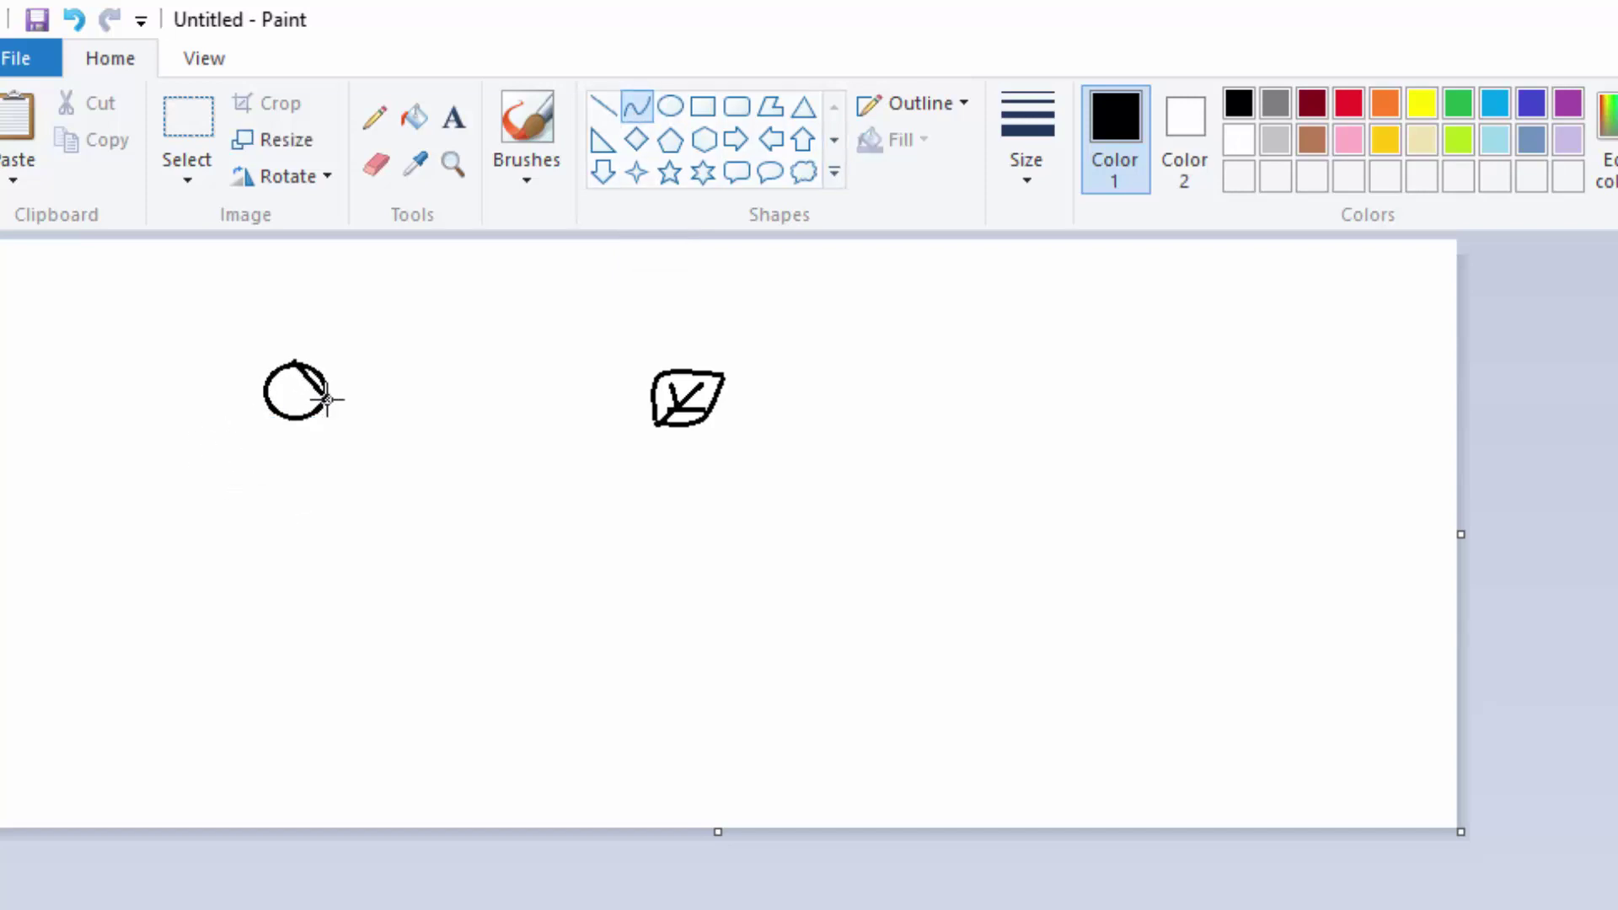
left_click_drag(305, 369, 367, 336)
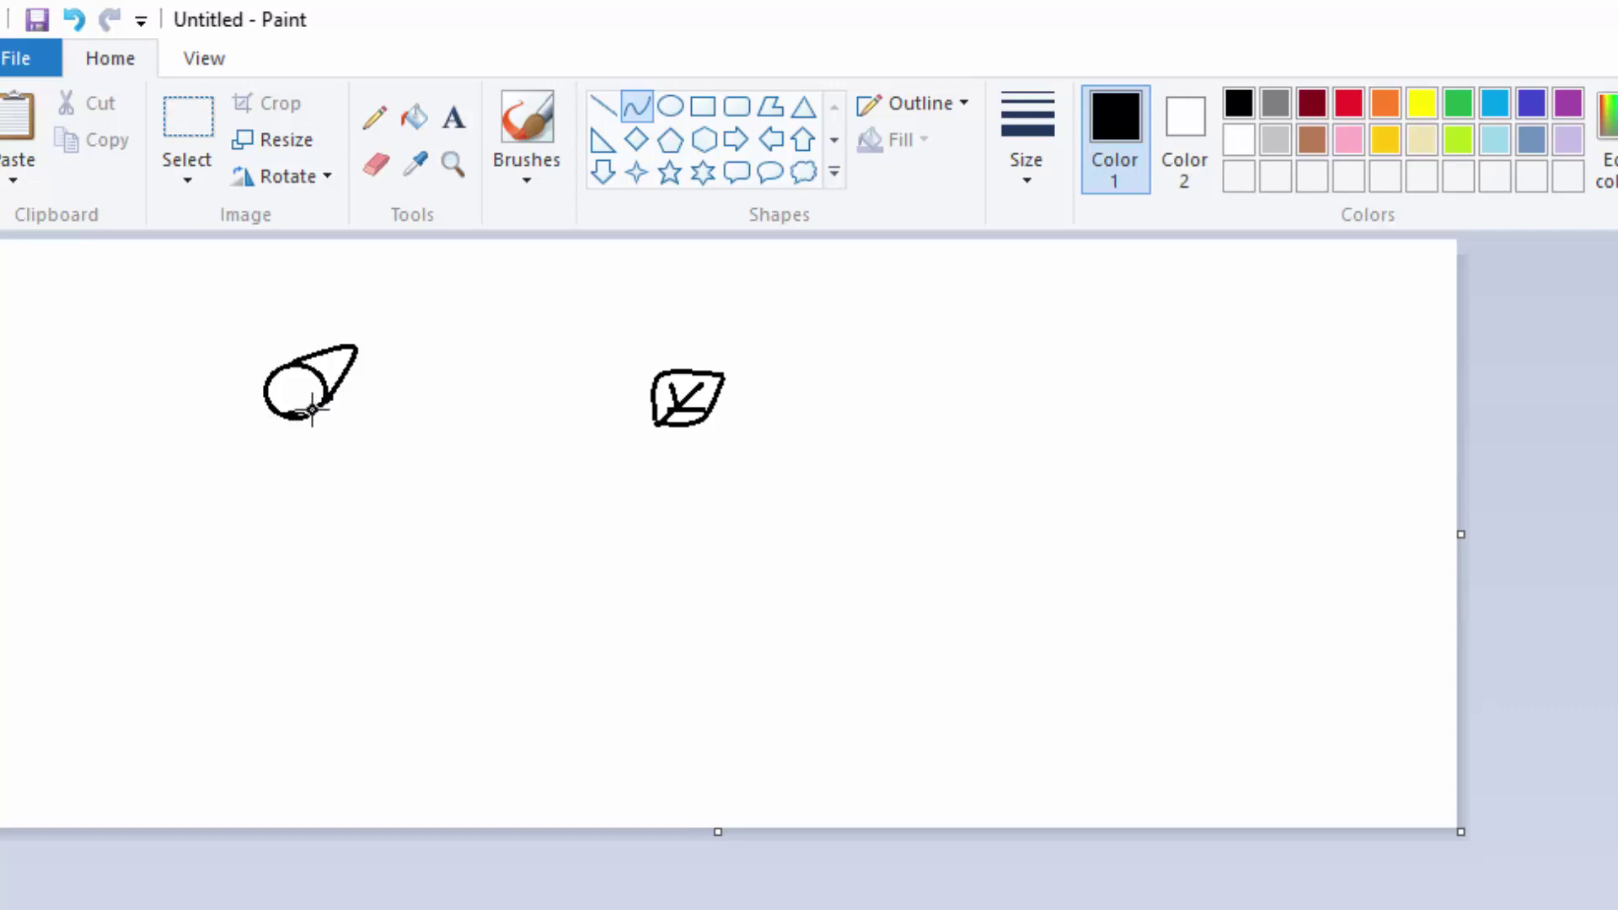
left_click_drag(312, 411, 329, 459)
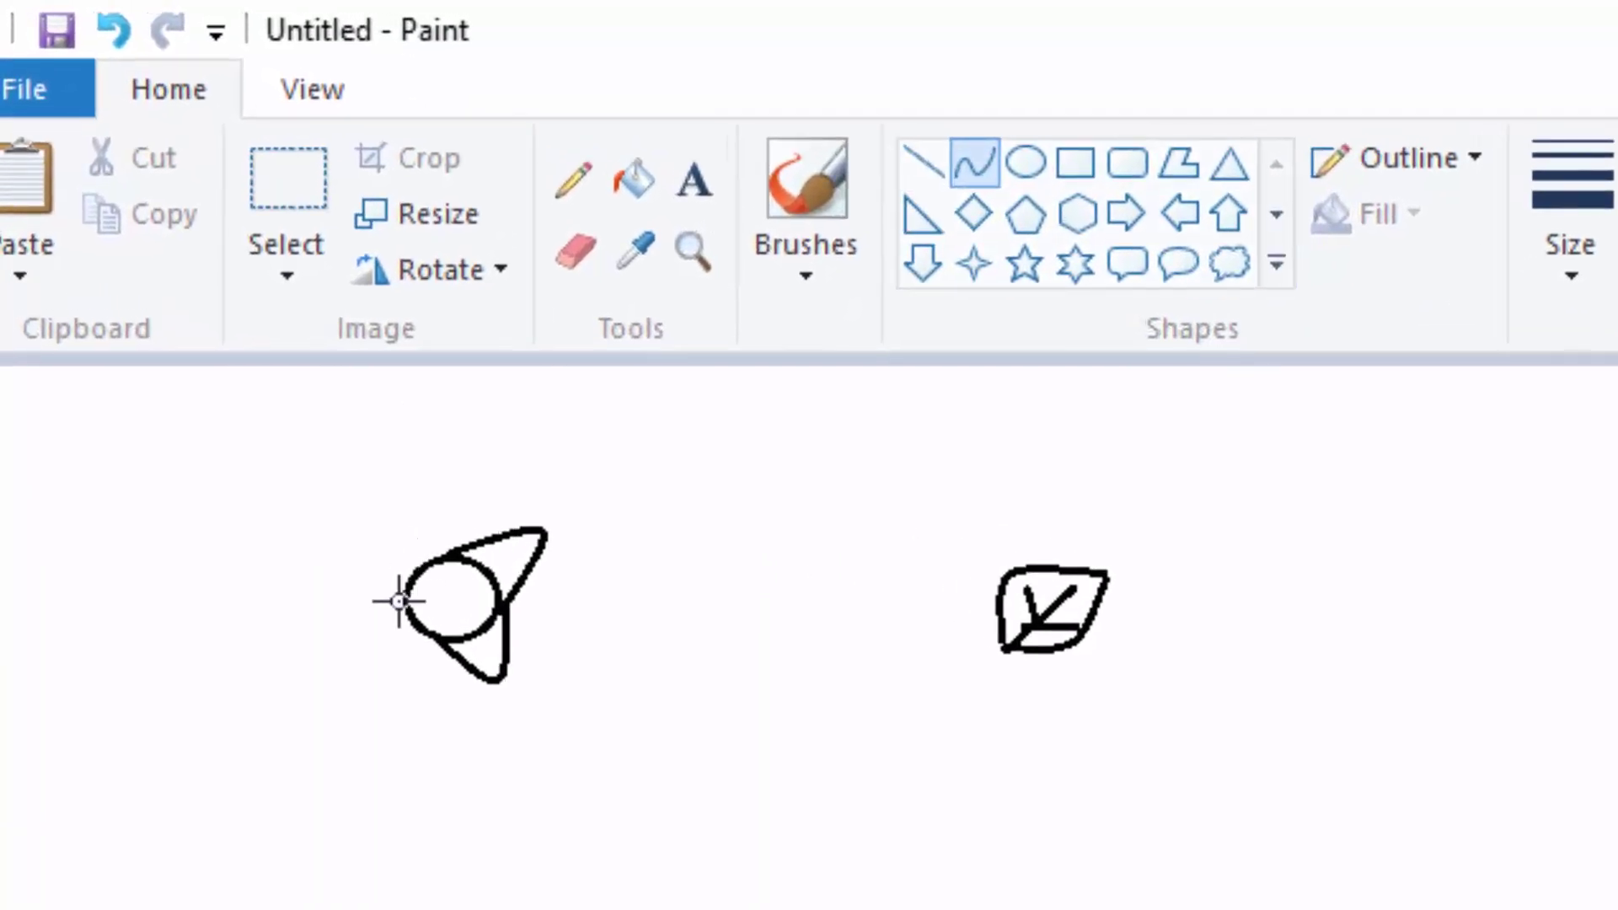
left_click_drag(408, 574, 335, 649)
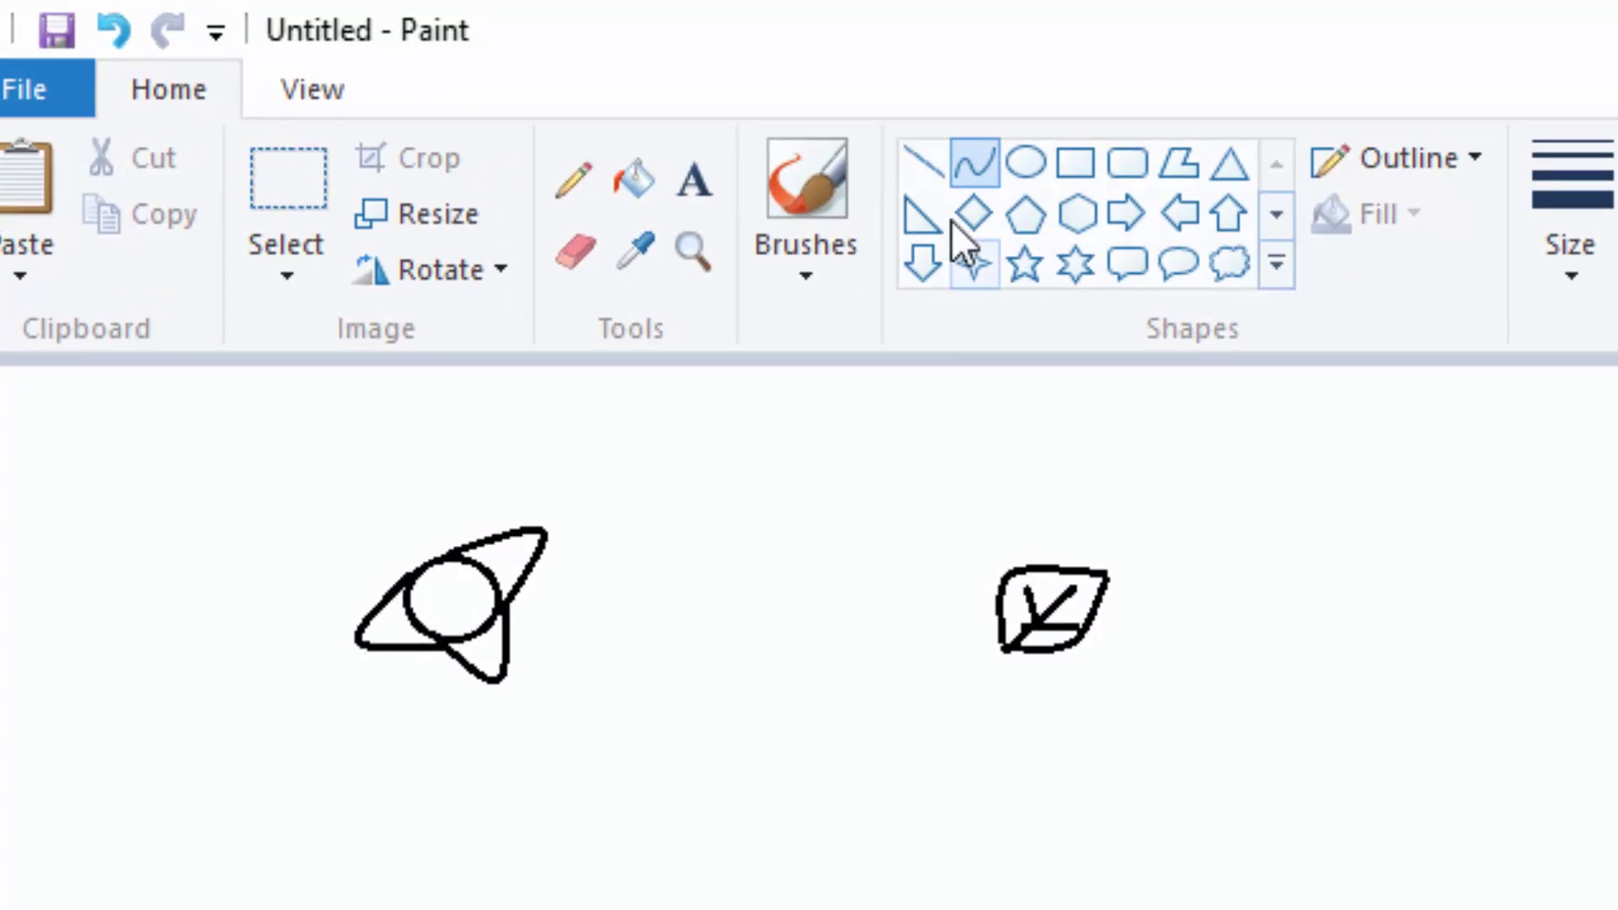
left_click(920, 160)
left_click(975, 163)
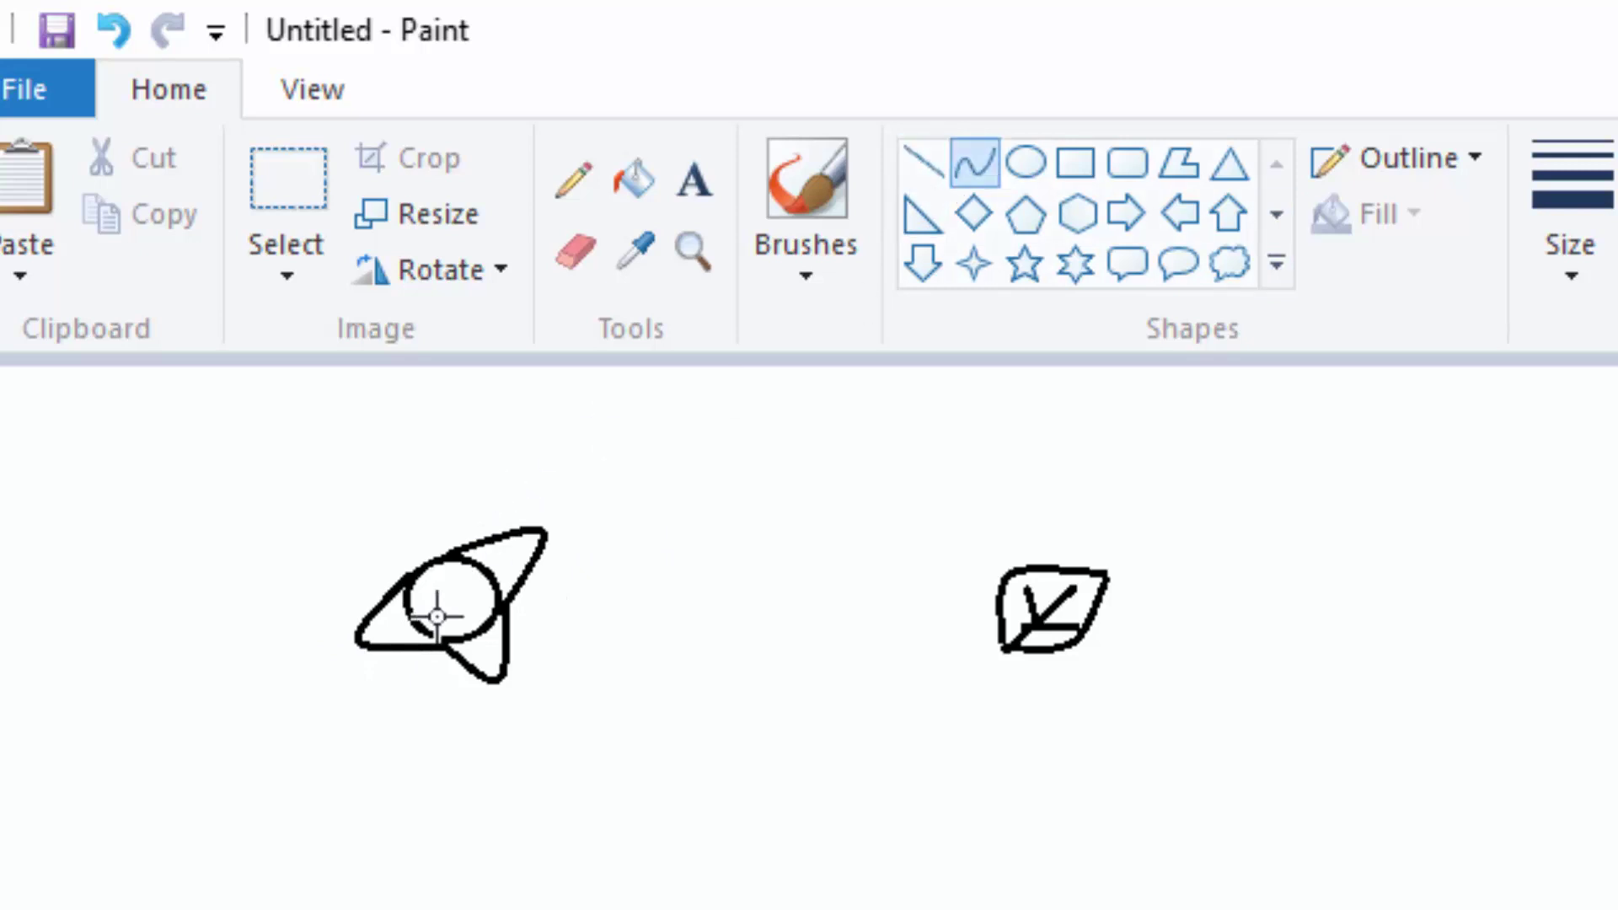
mouse_move(402, 588)
left_mouse_down()
mouse_move(455, 542)
mouse_move(439, 559)
mouse_move(390, 524)
mouse_move(365, 473)
left_mouse_up()
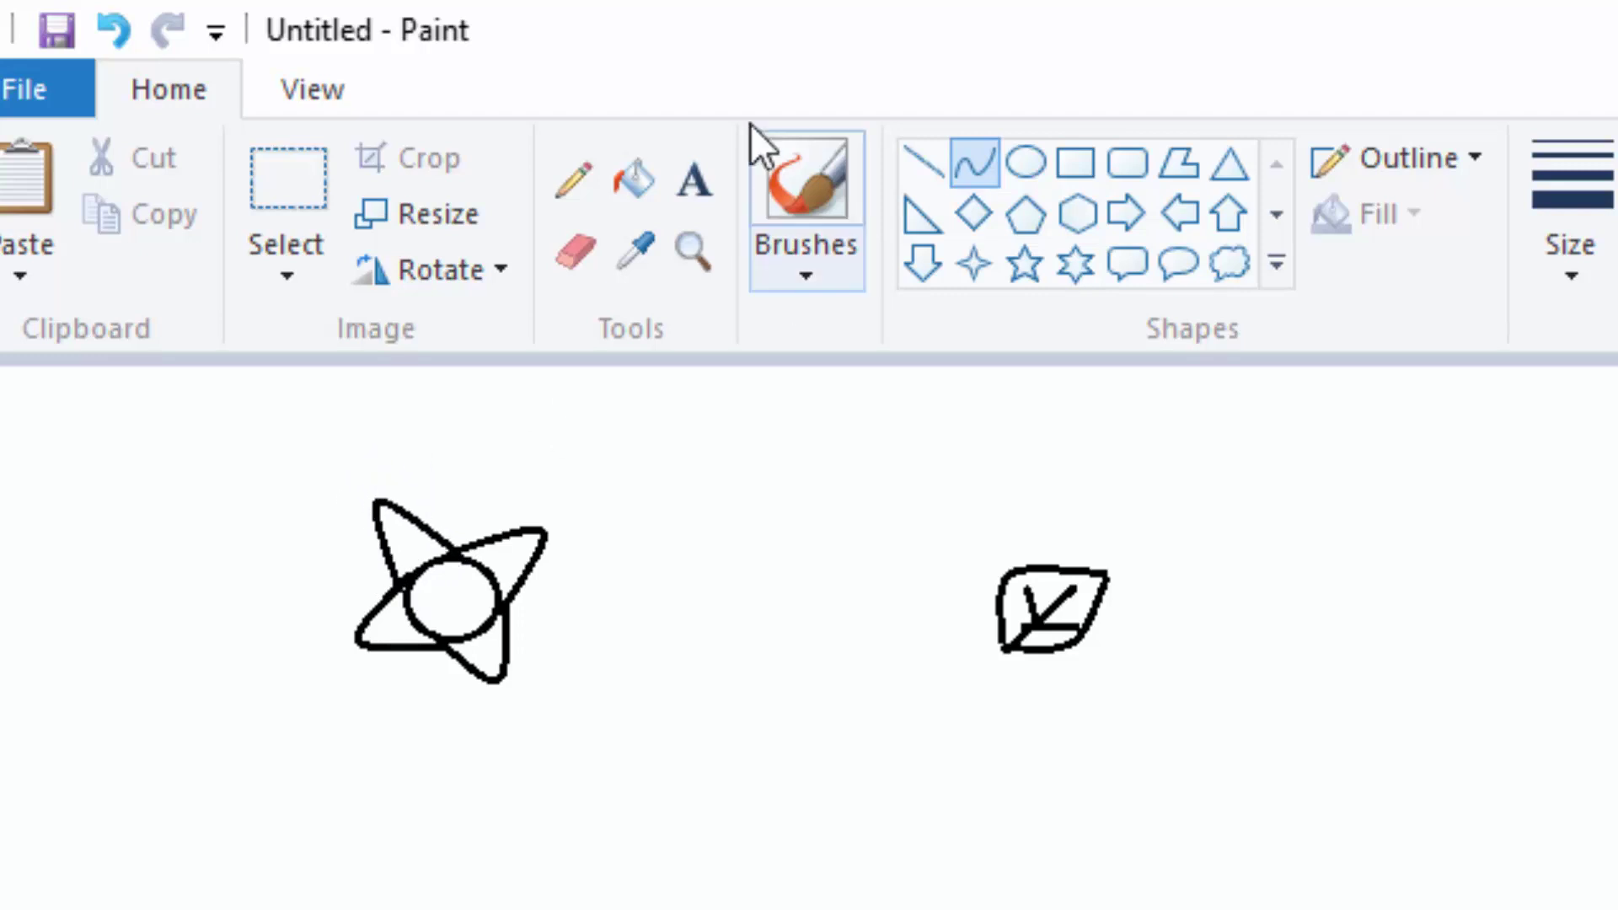
Add thin black pencil vein lines inside the four petals and fill the petals with lime
left_click(578, 179)
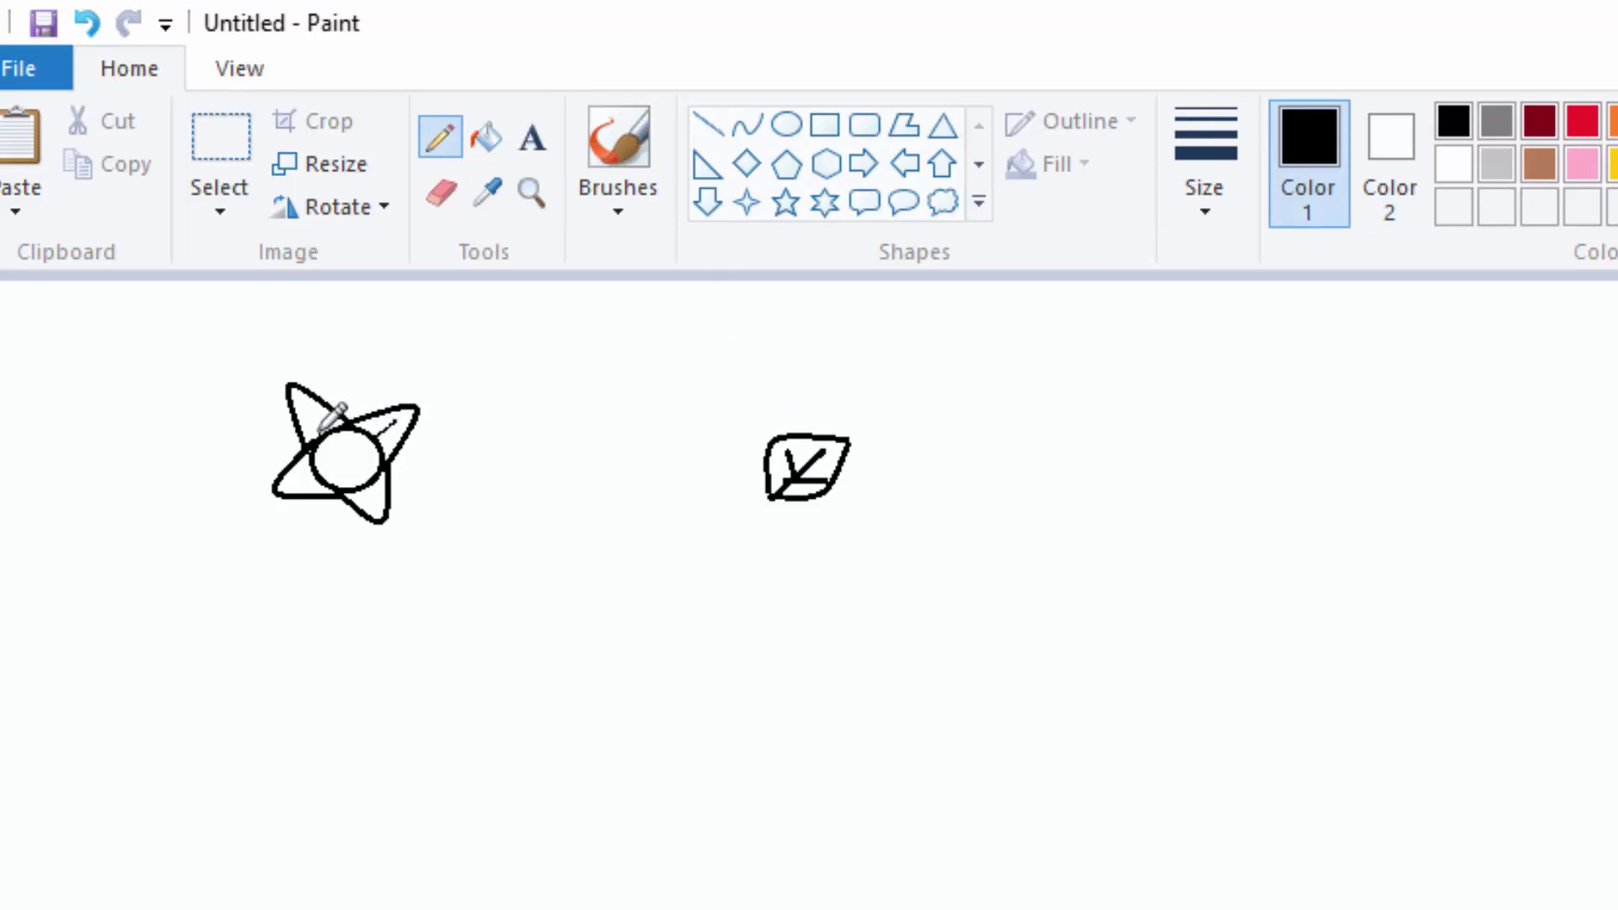
left_click_drag(315, 424, 307, 408)
left_click(1617, 164)
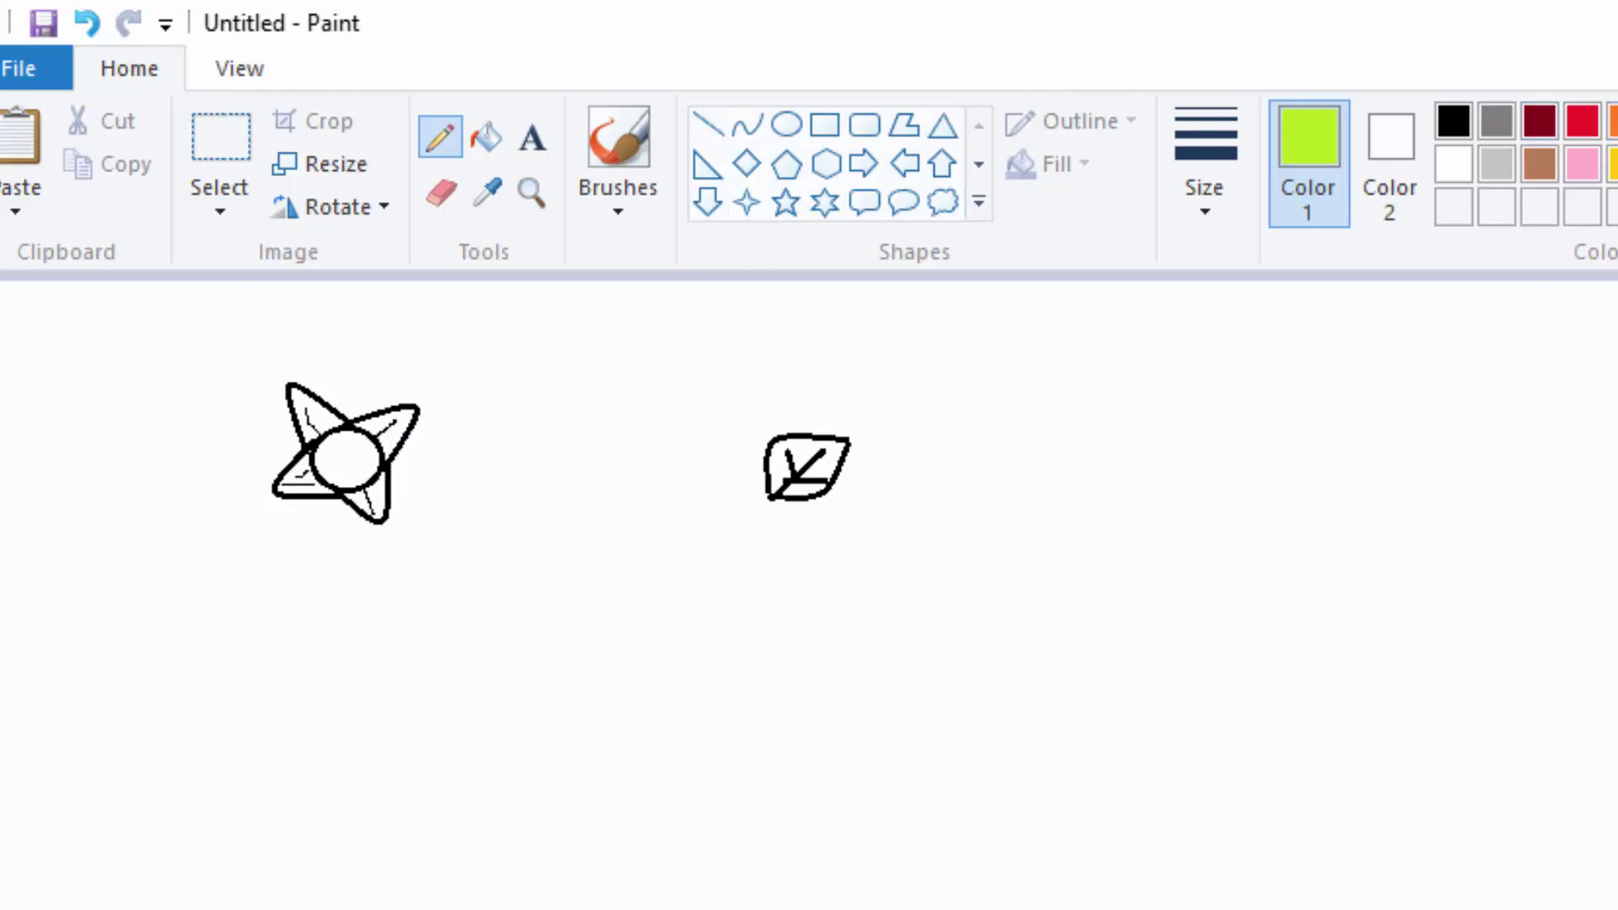
left_click(492, 138)
left_click(383, 421)
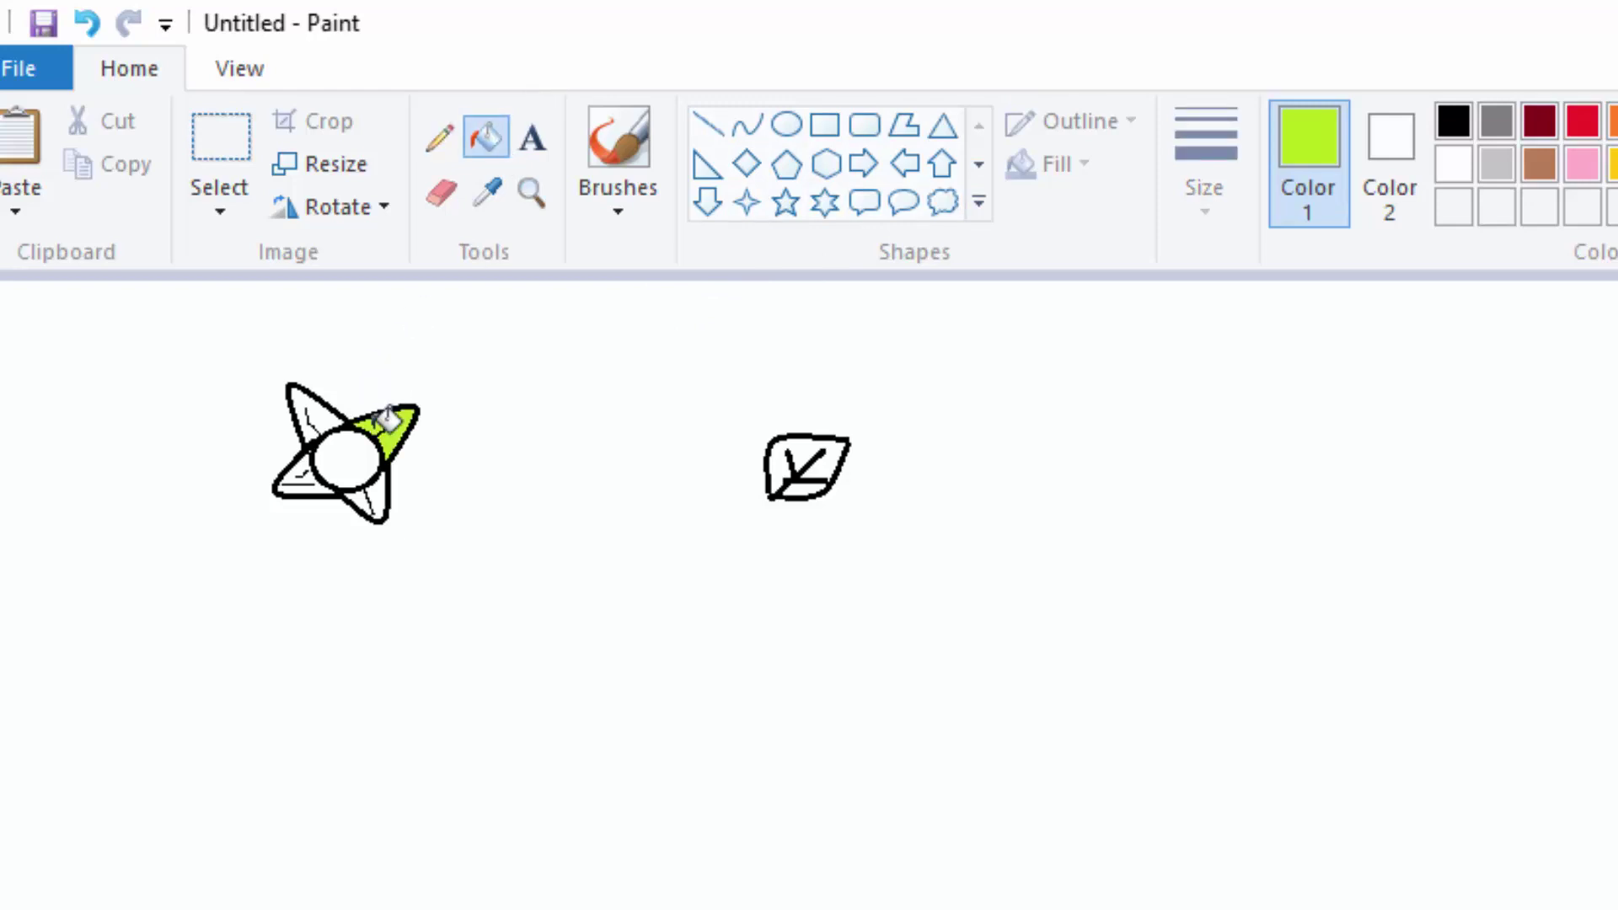
left_click(310, 398)
left_click(312, 472)
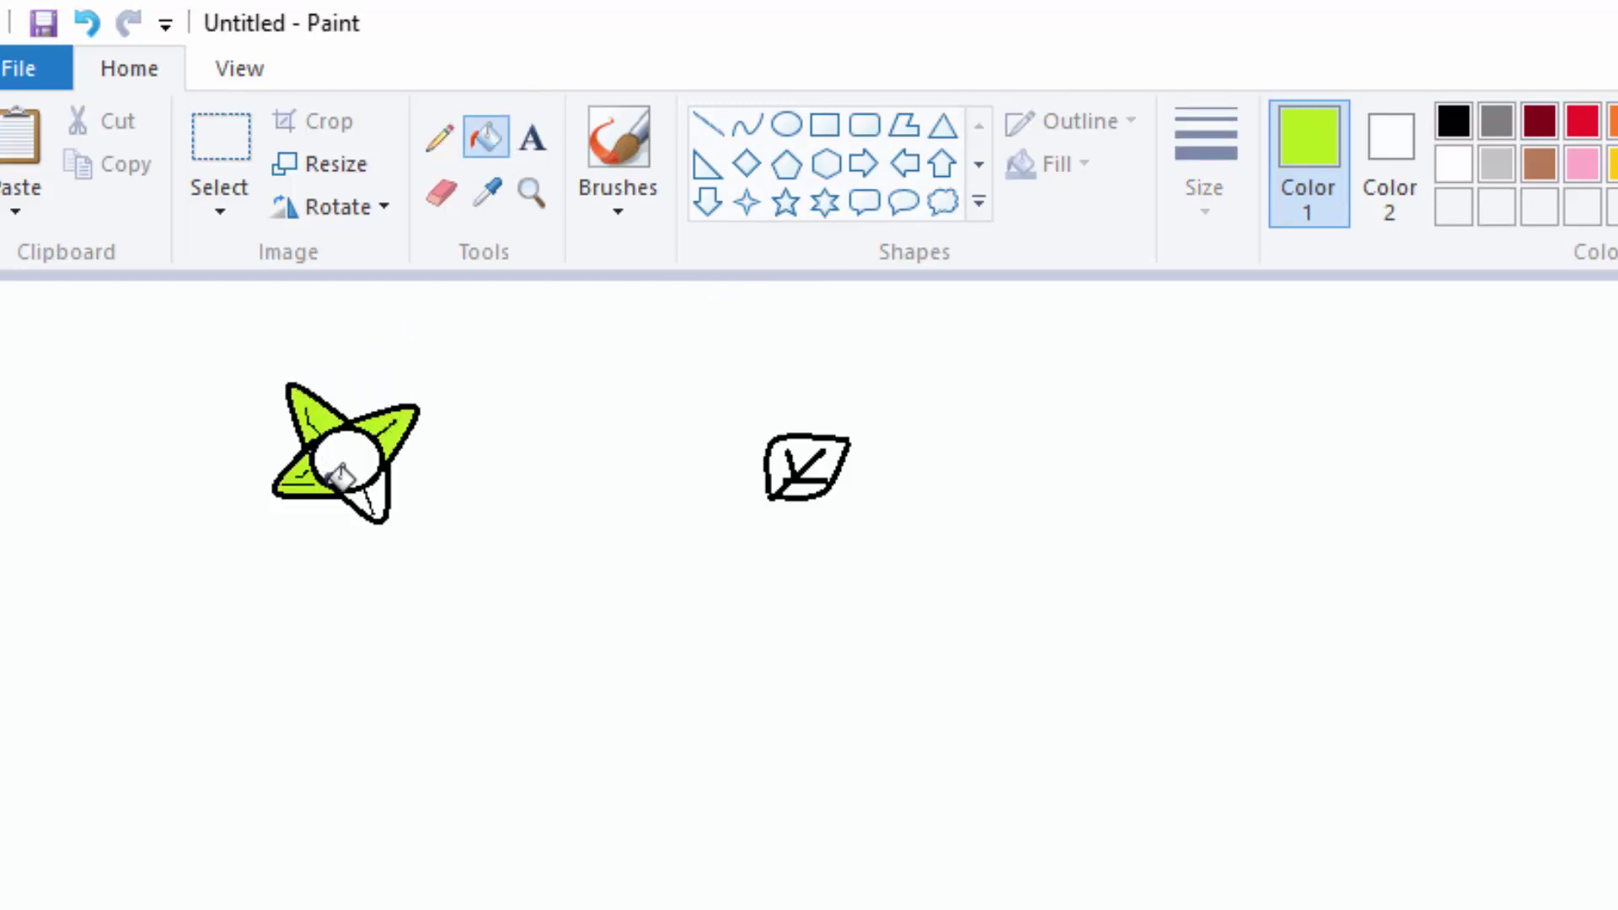
left_click(366, 499)
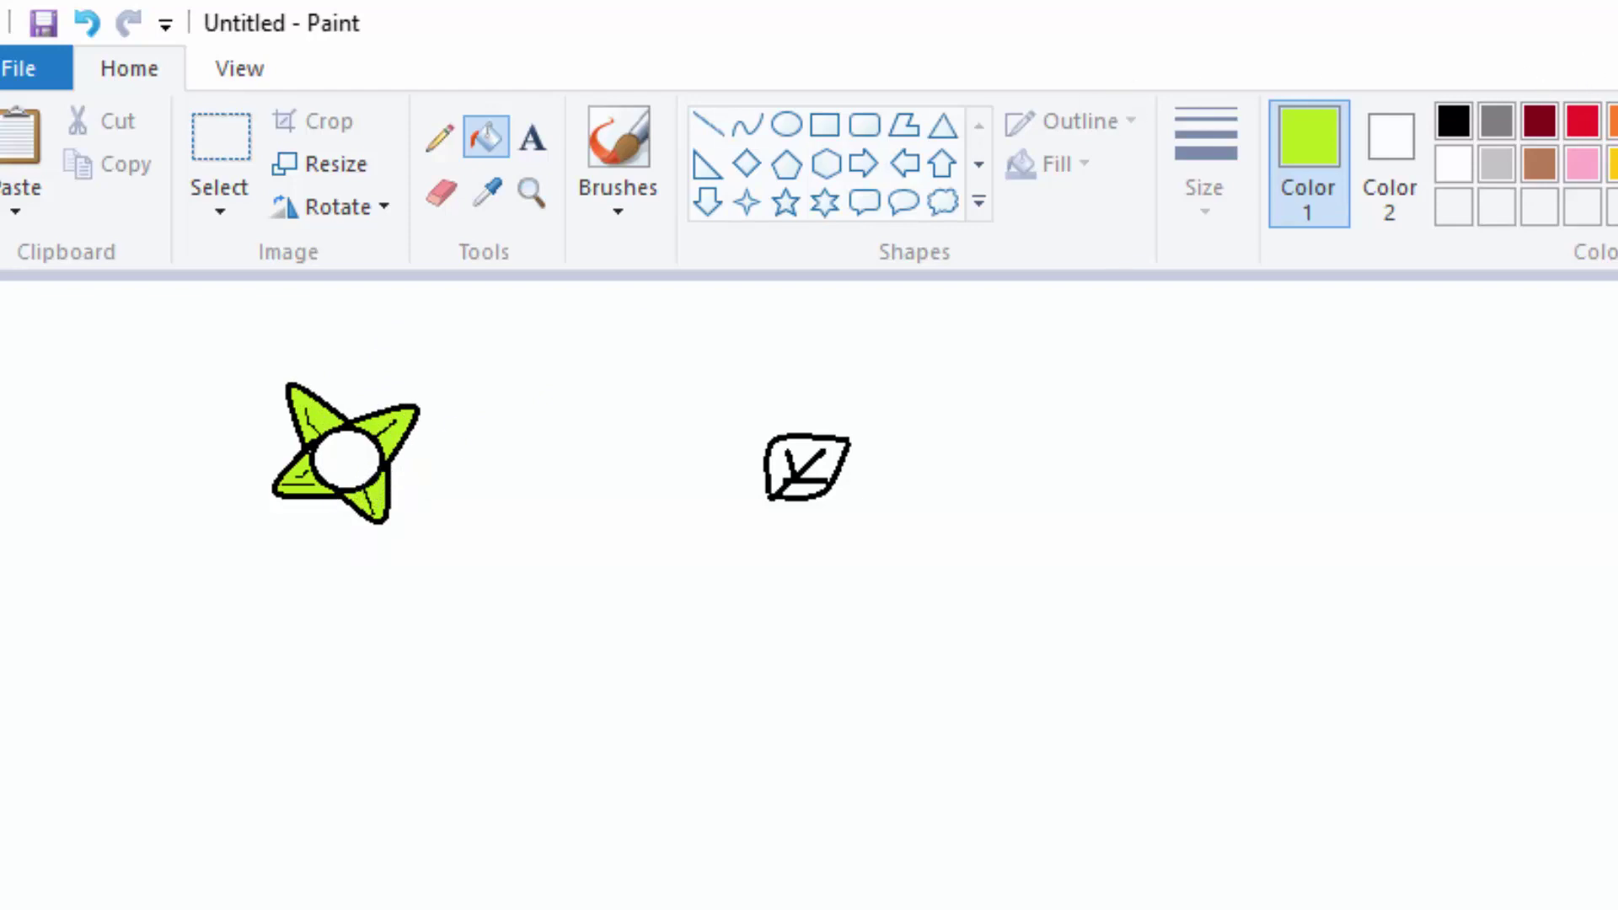
Fill the flower's centre with rose pink and dot it with white using the Pencil at its thickest size
left_click(1581, 163)
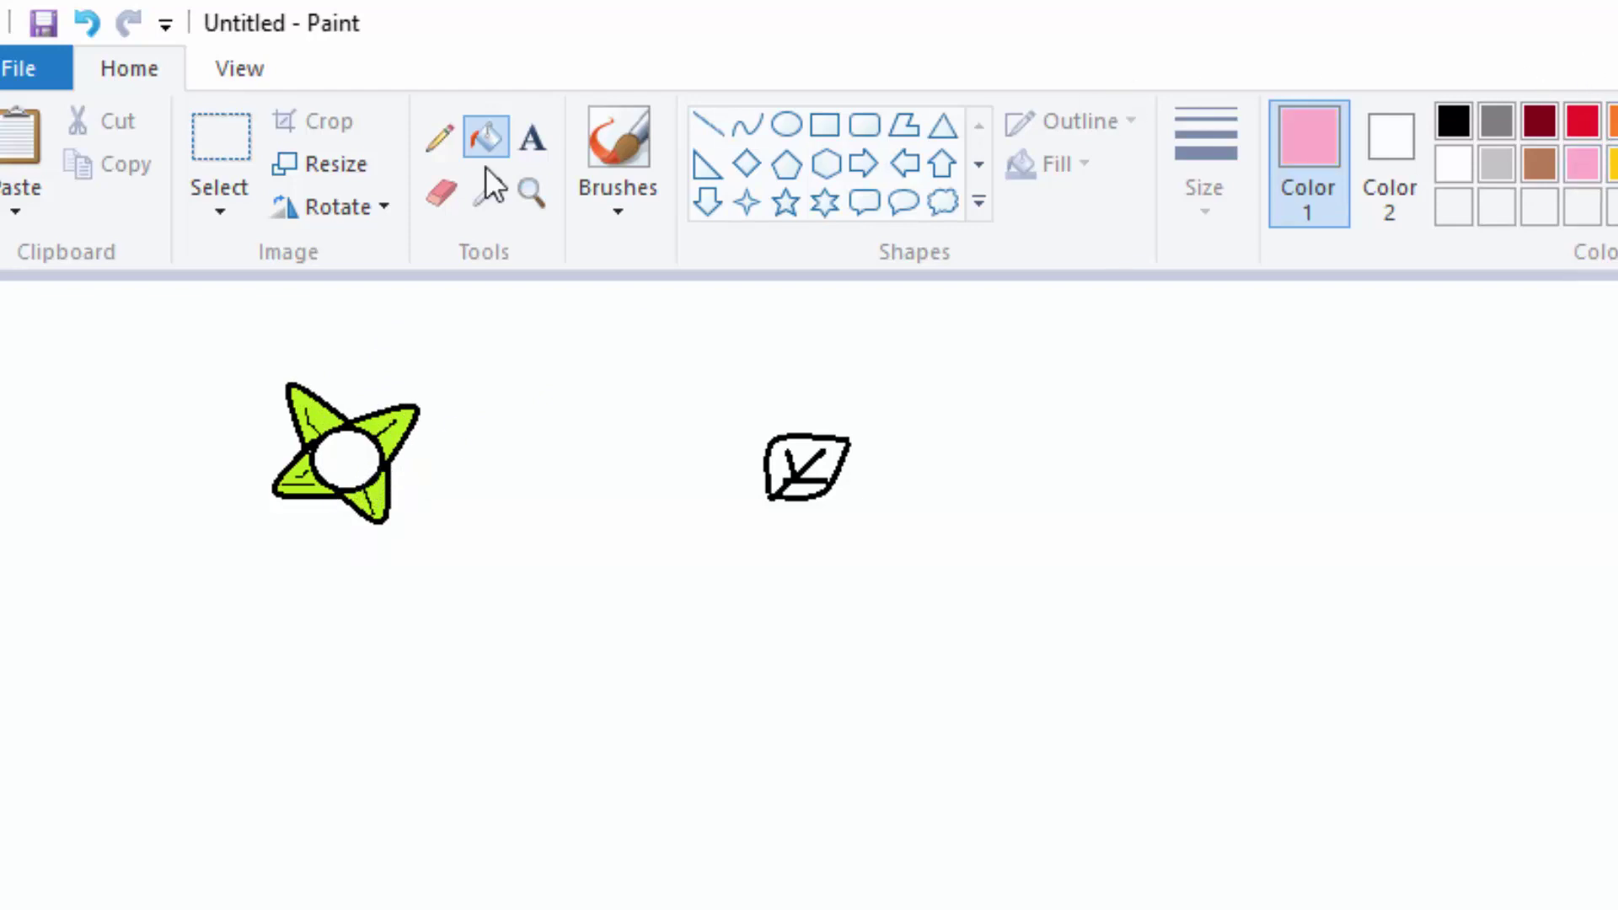
left_click(345, 456)
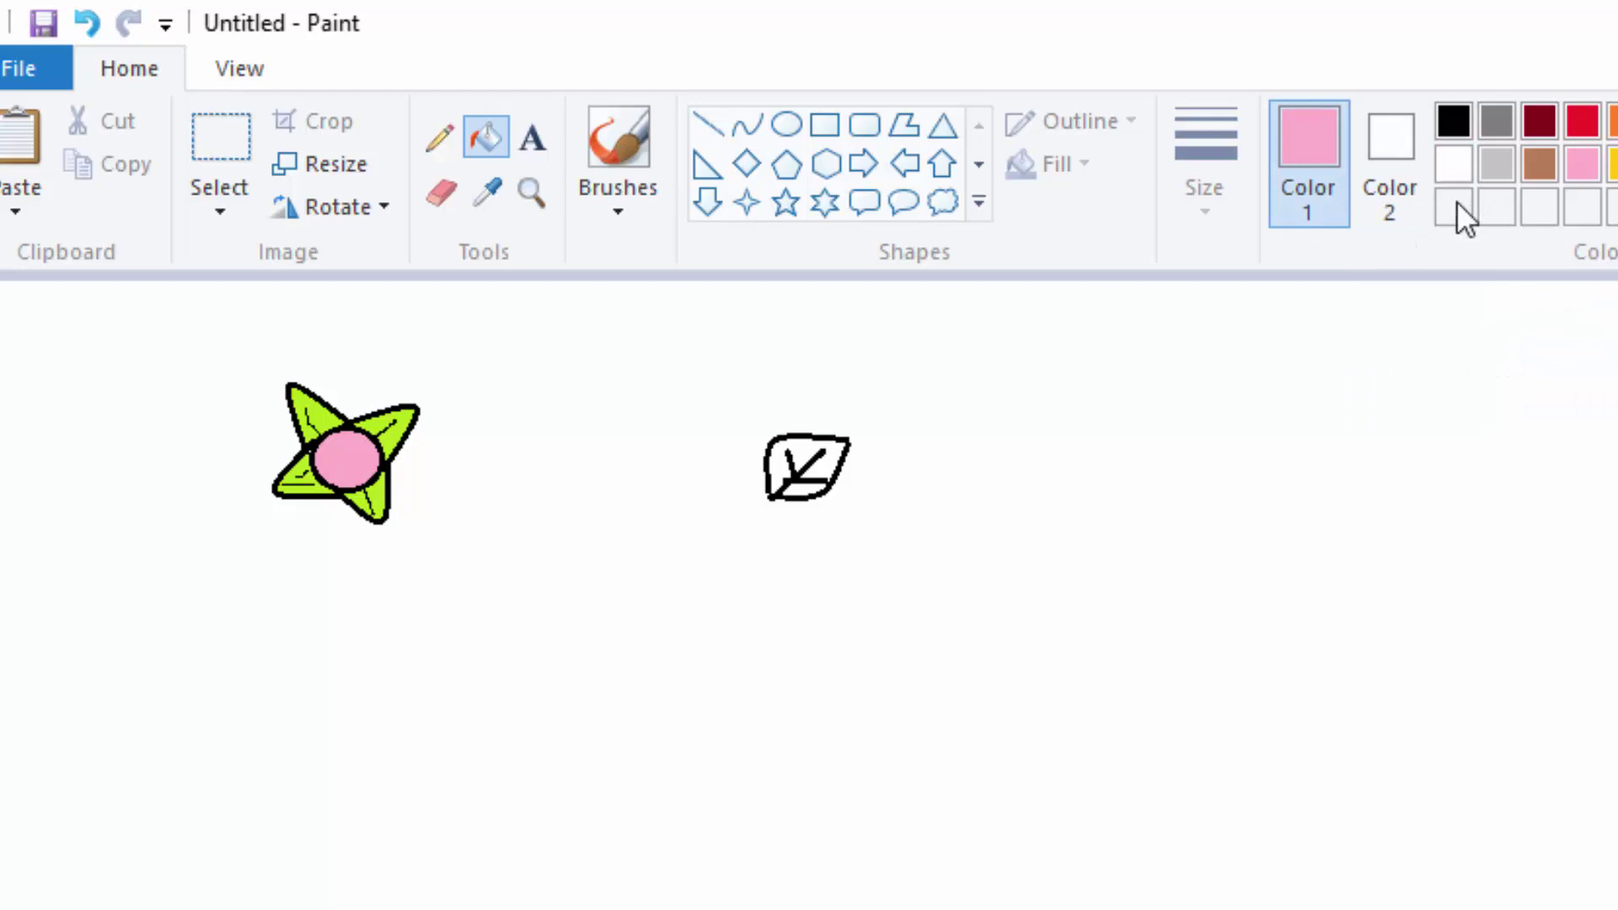
left_click(1450, 163)
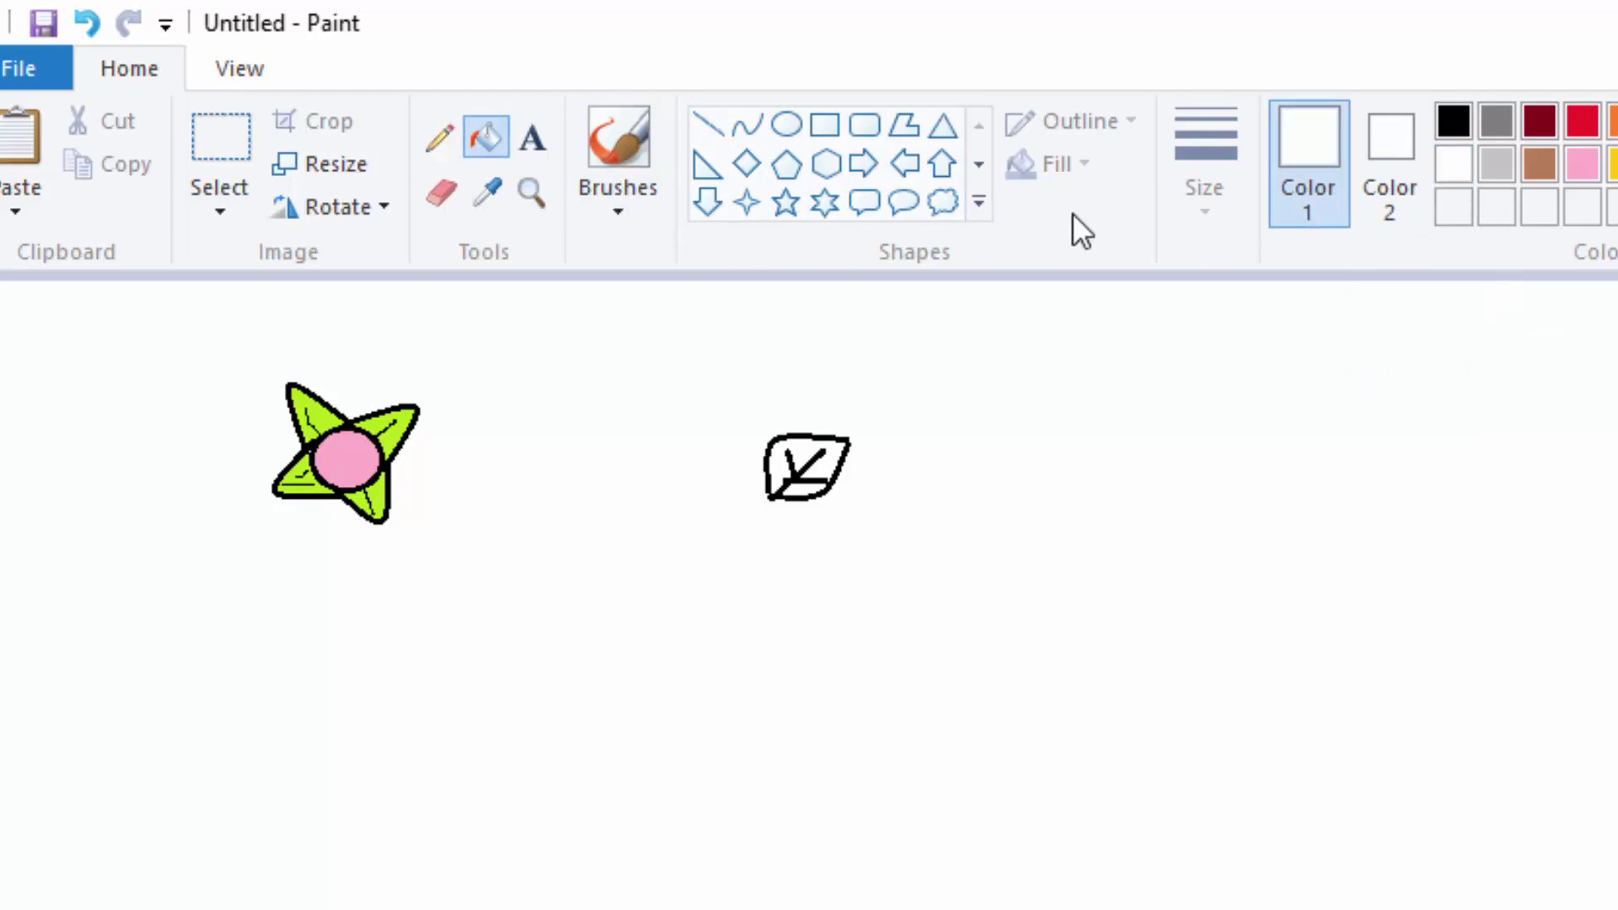
left_click(447, 145)
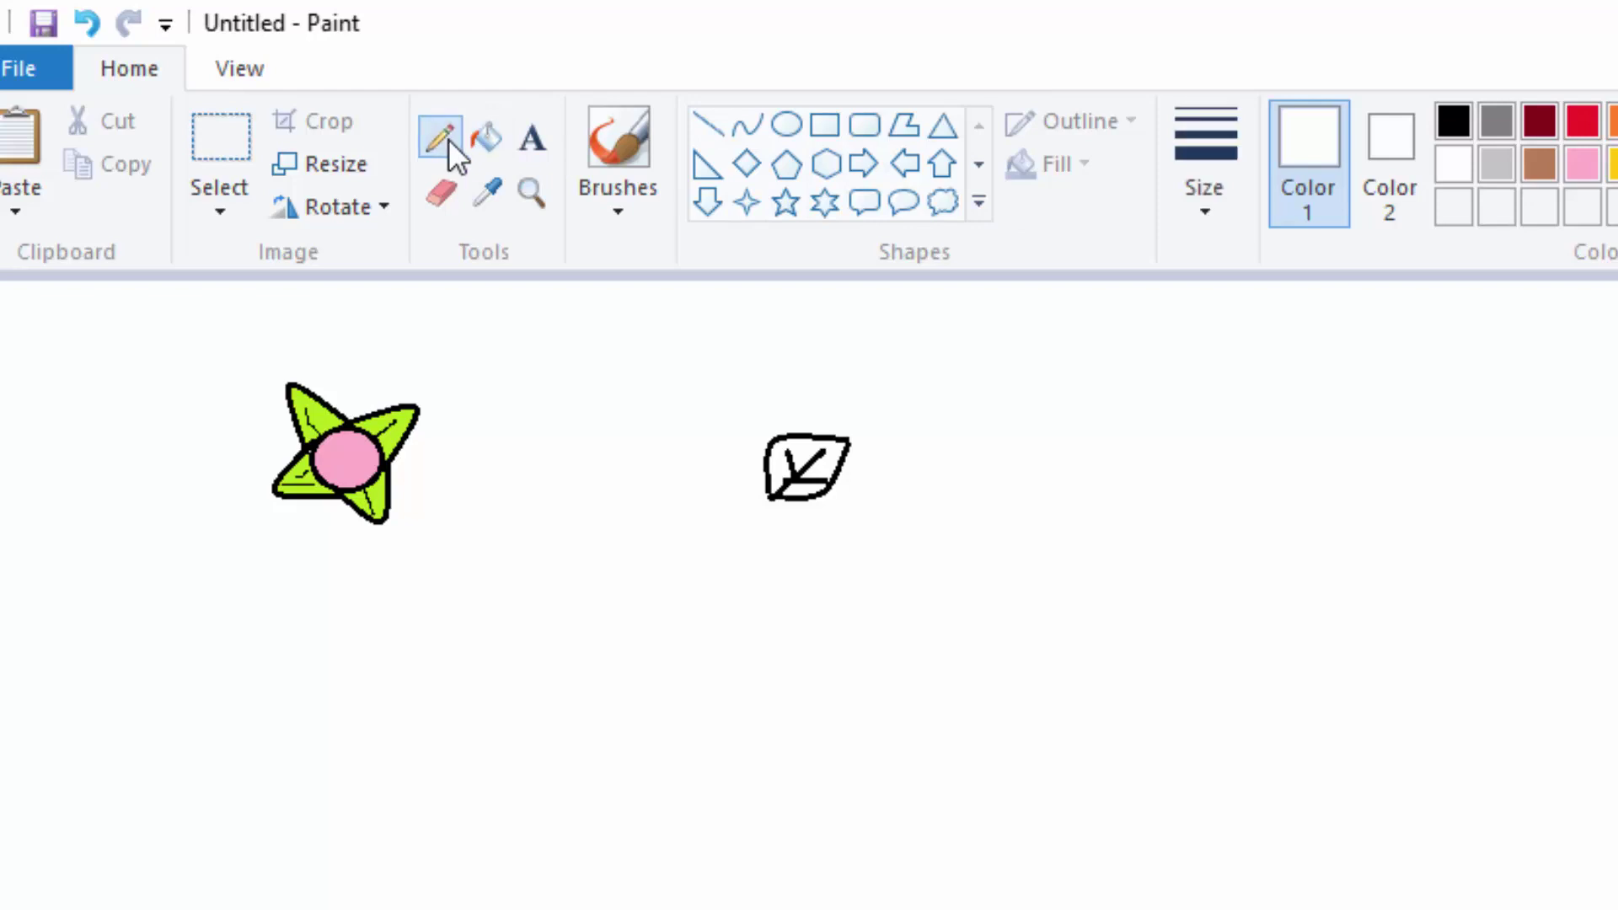
left_click(1196, 206)
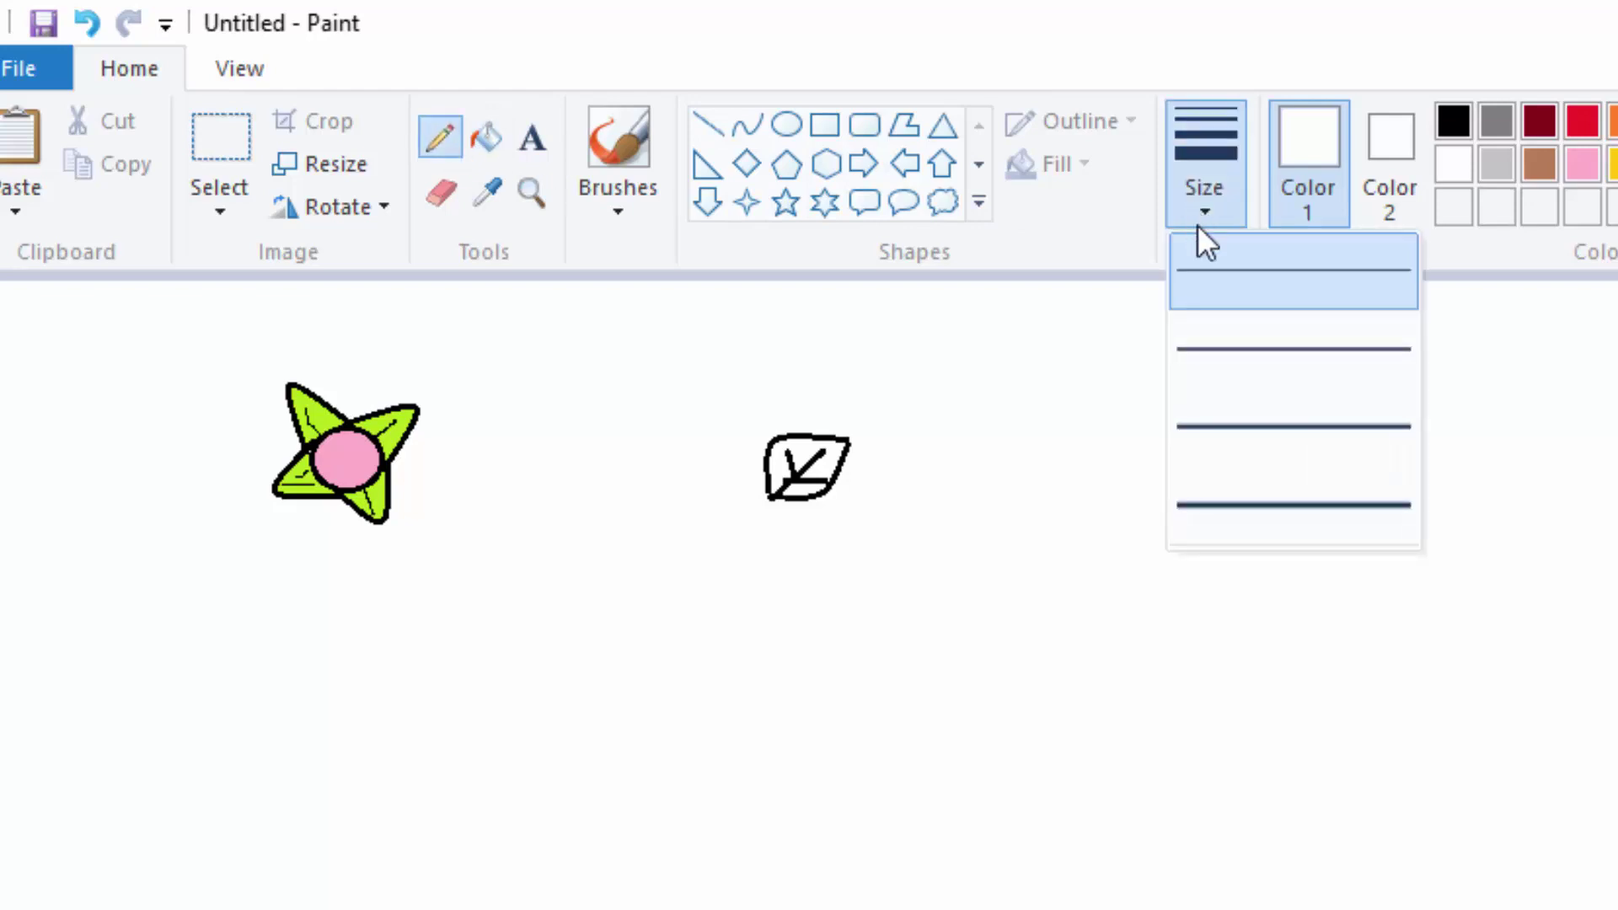
left_click(1226, 504)
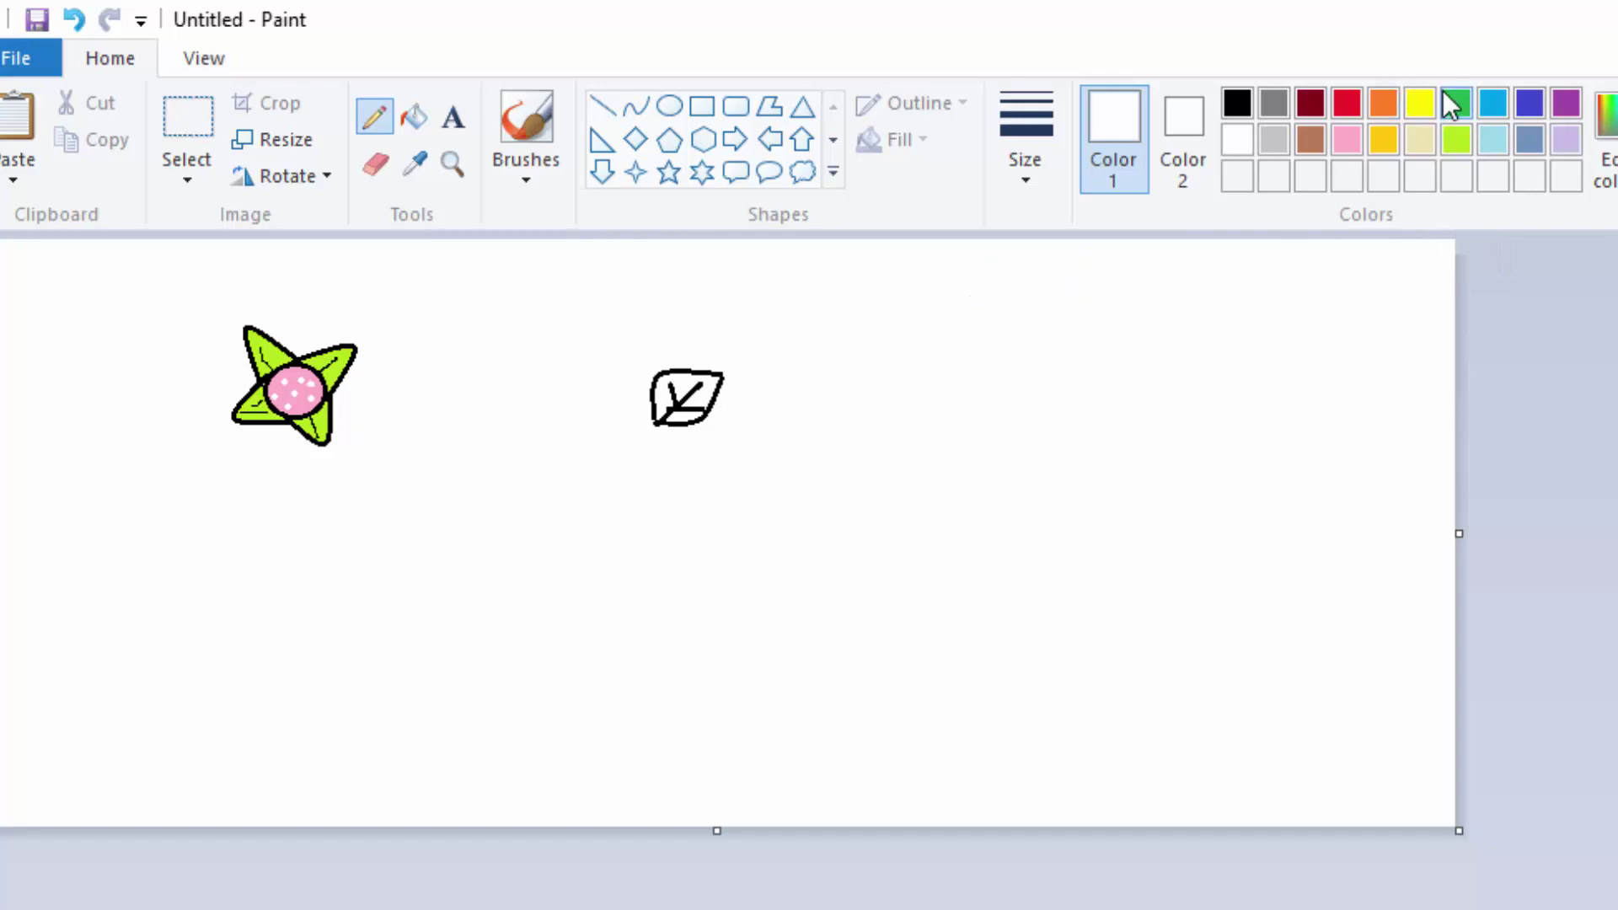
Fill all sections of the leaf with green
left_click(1456, 104)
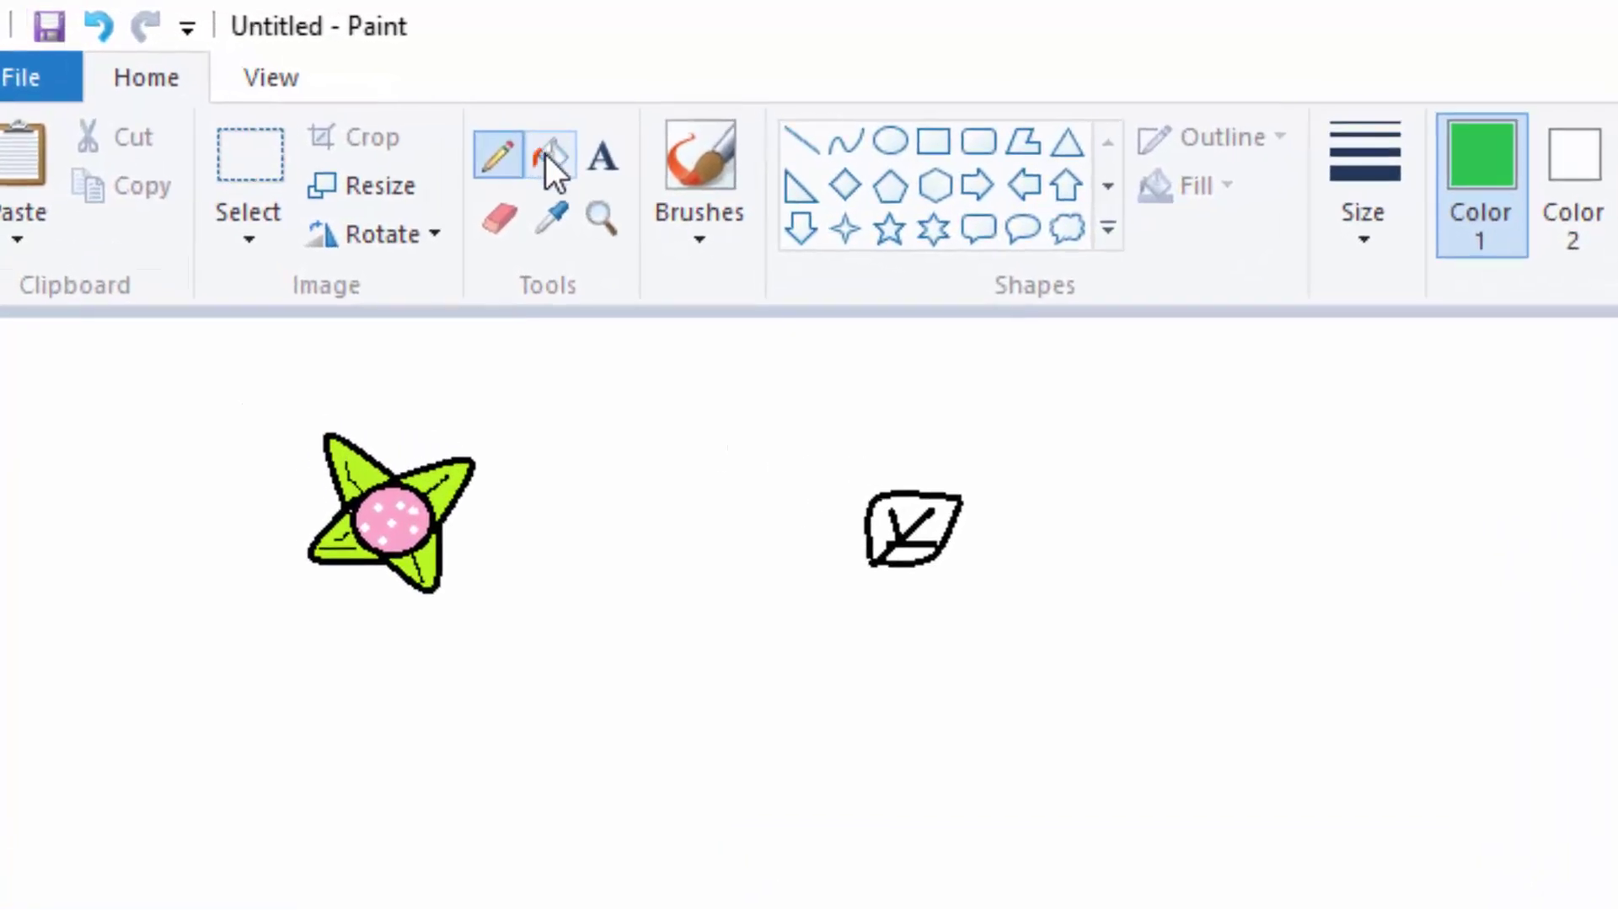
left_click(549, 153)
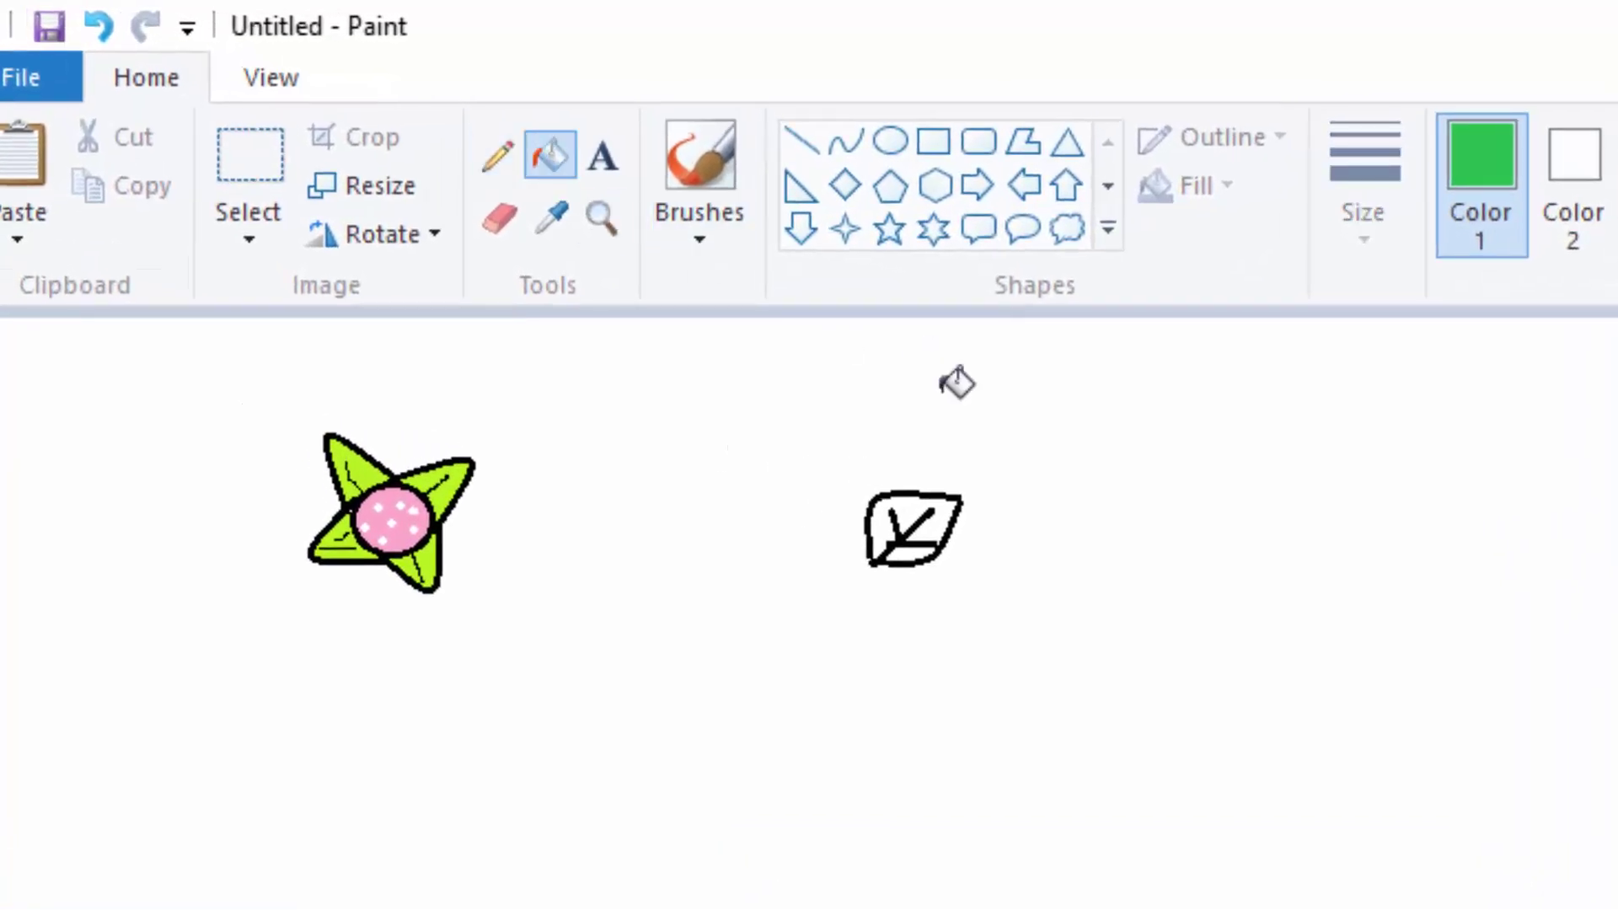
left_click(923, 509)
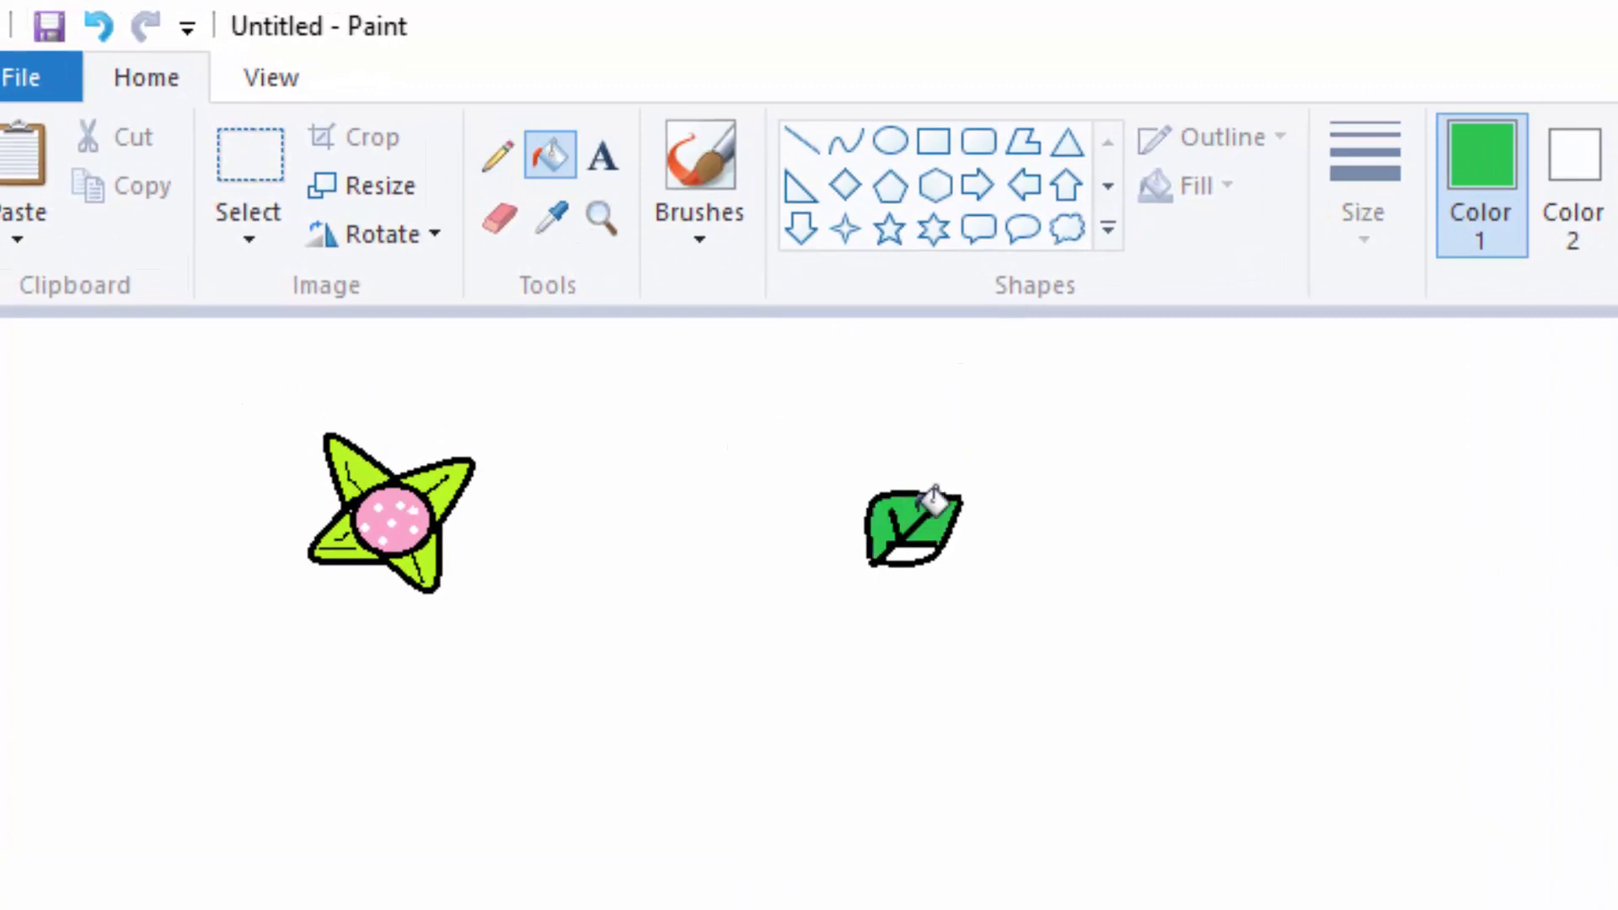
left_click(910, 557)
Copy the green leaf and paste two duplicates, placing one above and one to the left of the original leaf
left_click(243, 145)
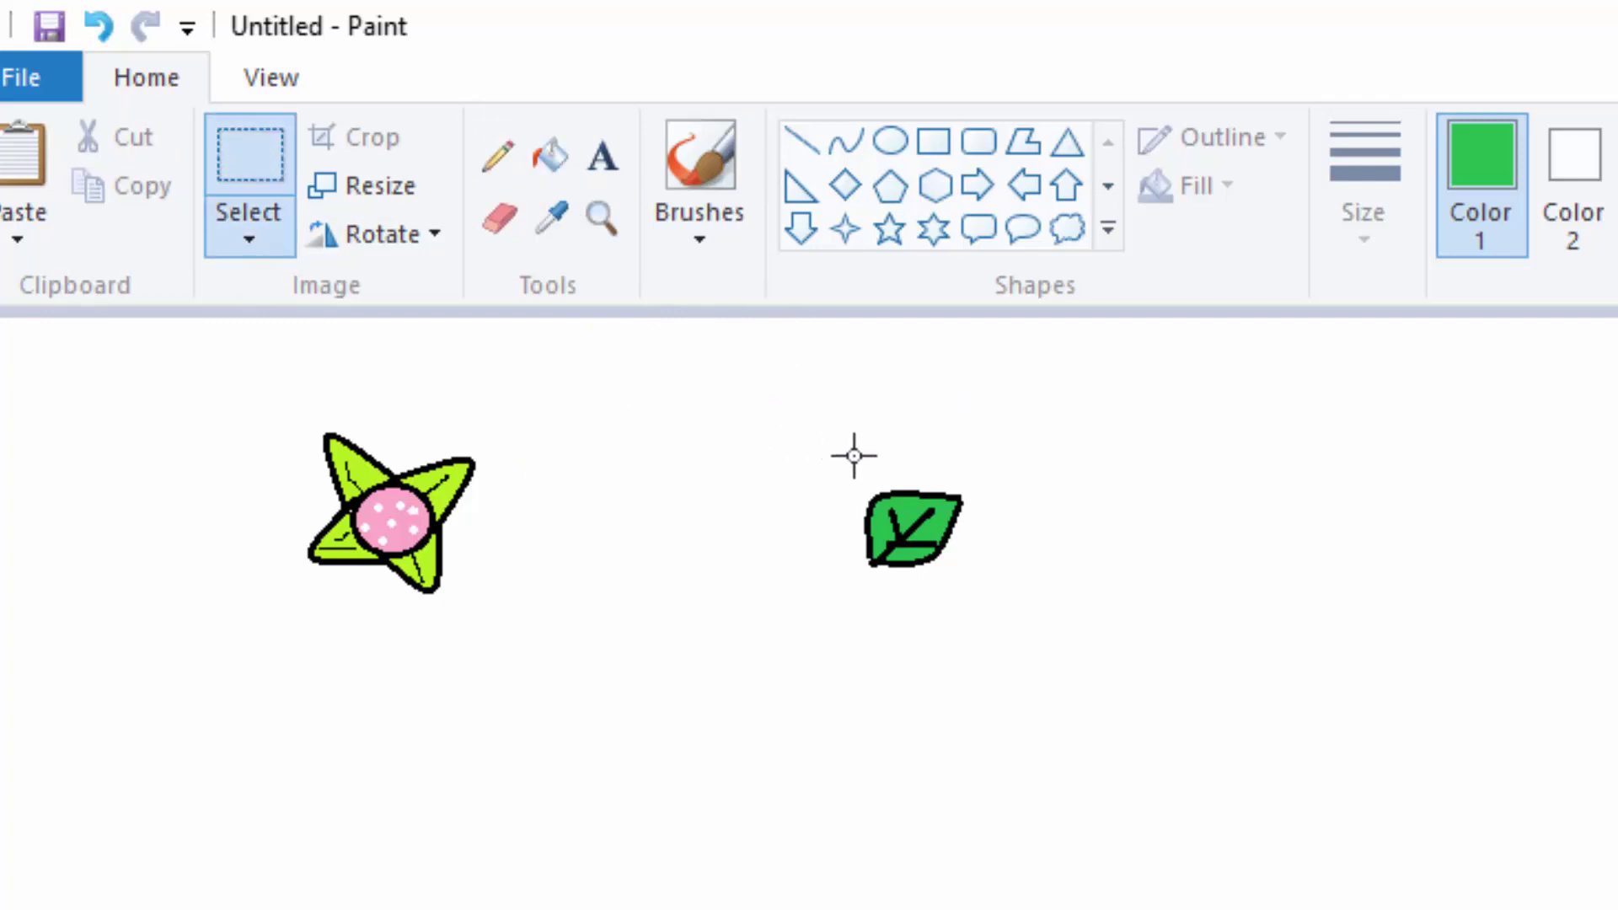
left_click_drag(847, 461, 974, 577)
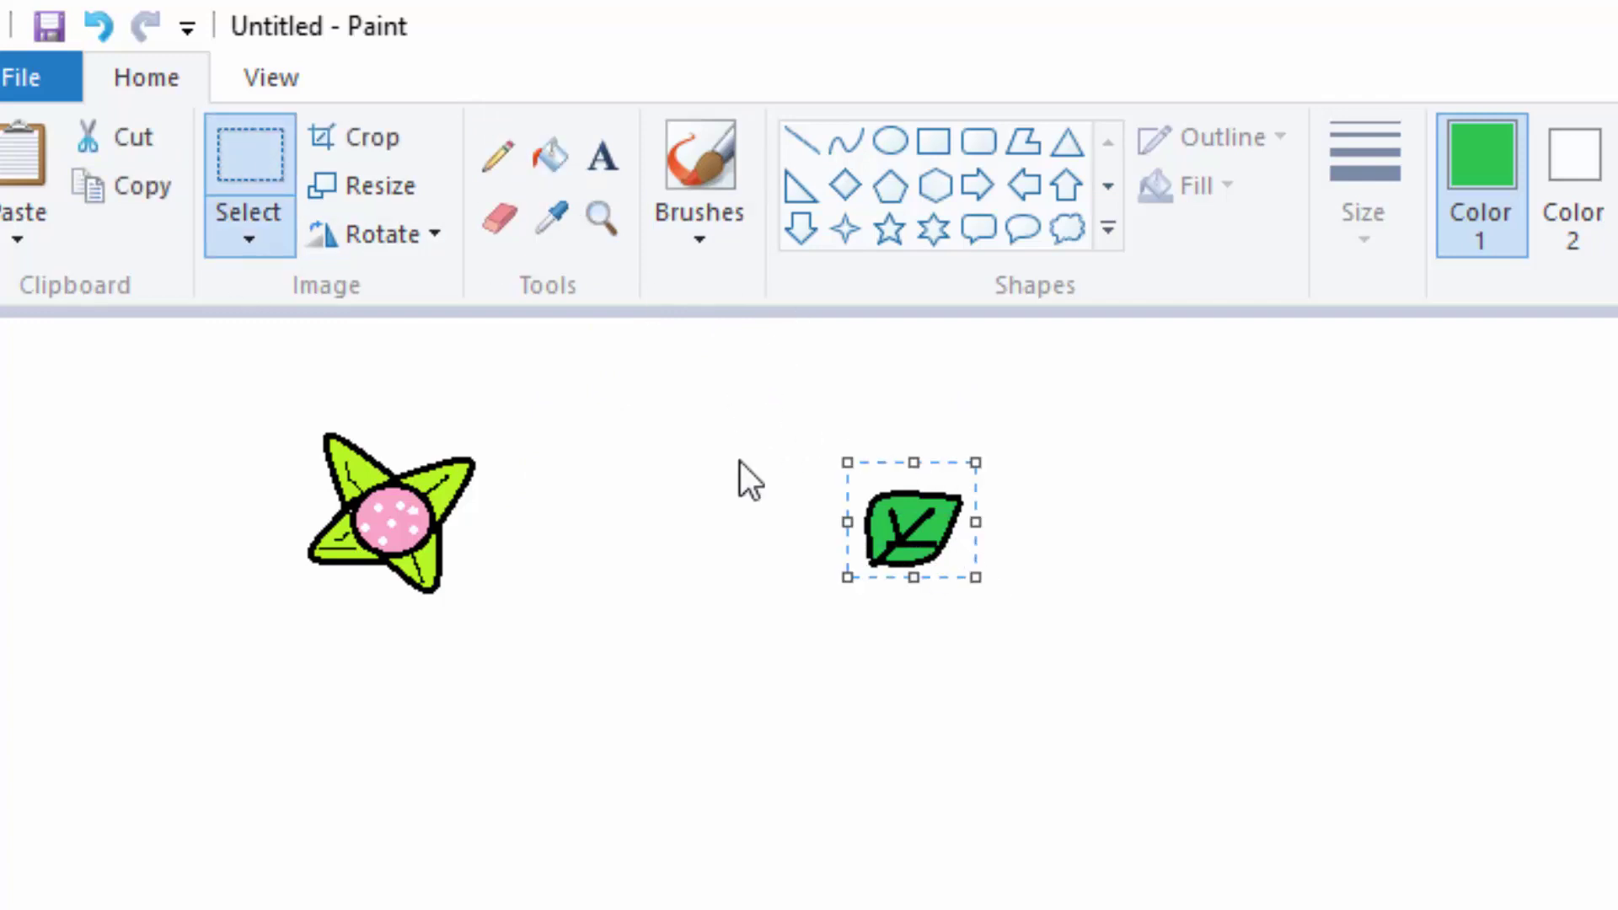
left_click(143, 184)
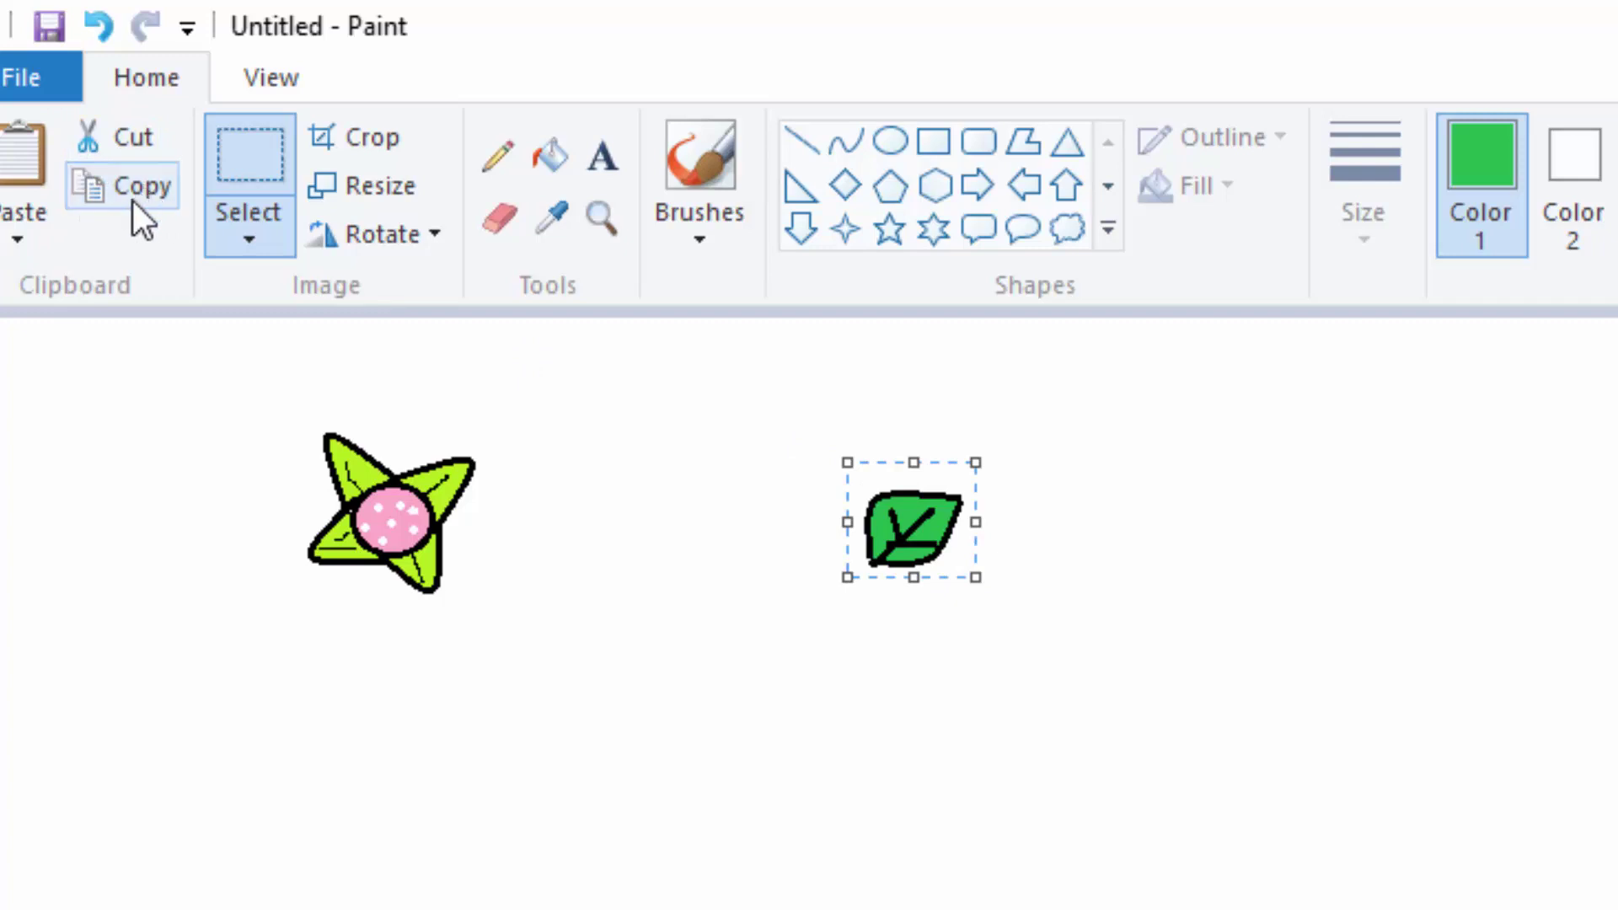
left_click(15, 150)
left_click_drag(71, 375, 801, 396)
left_click(17, 152)
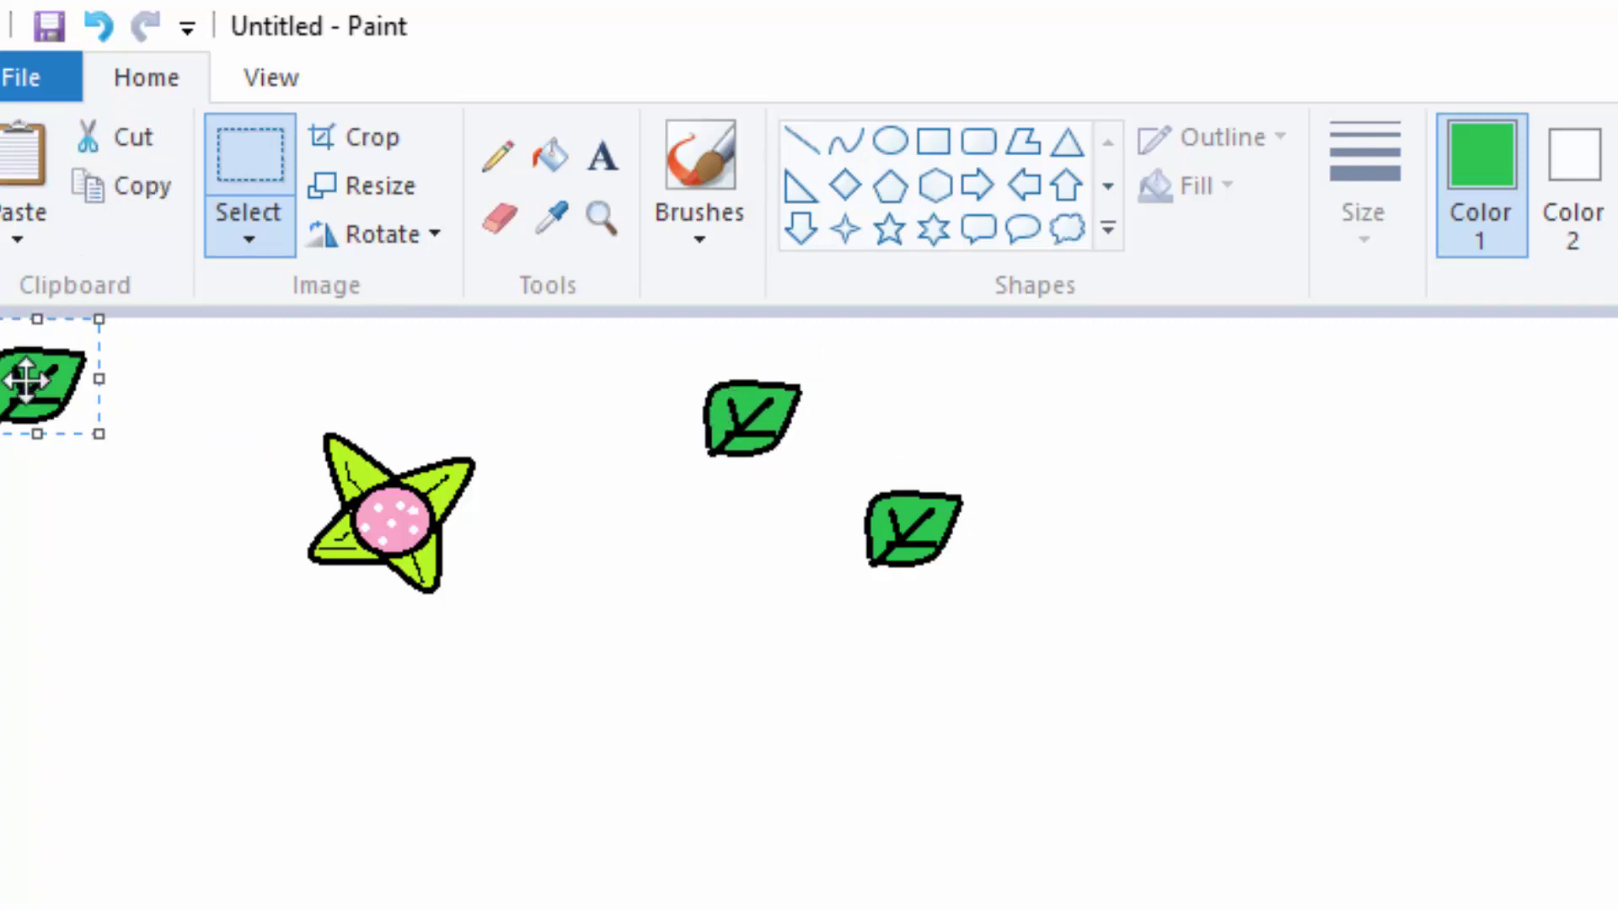
left_click_drag(29, 376, 675, 567)
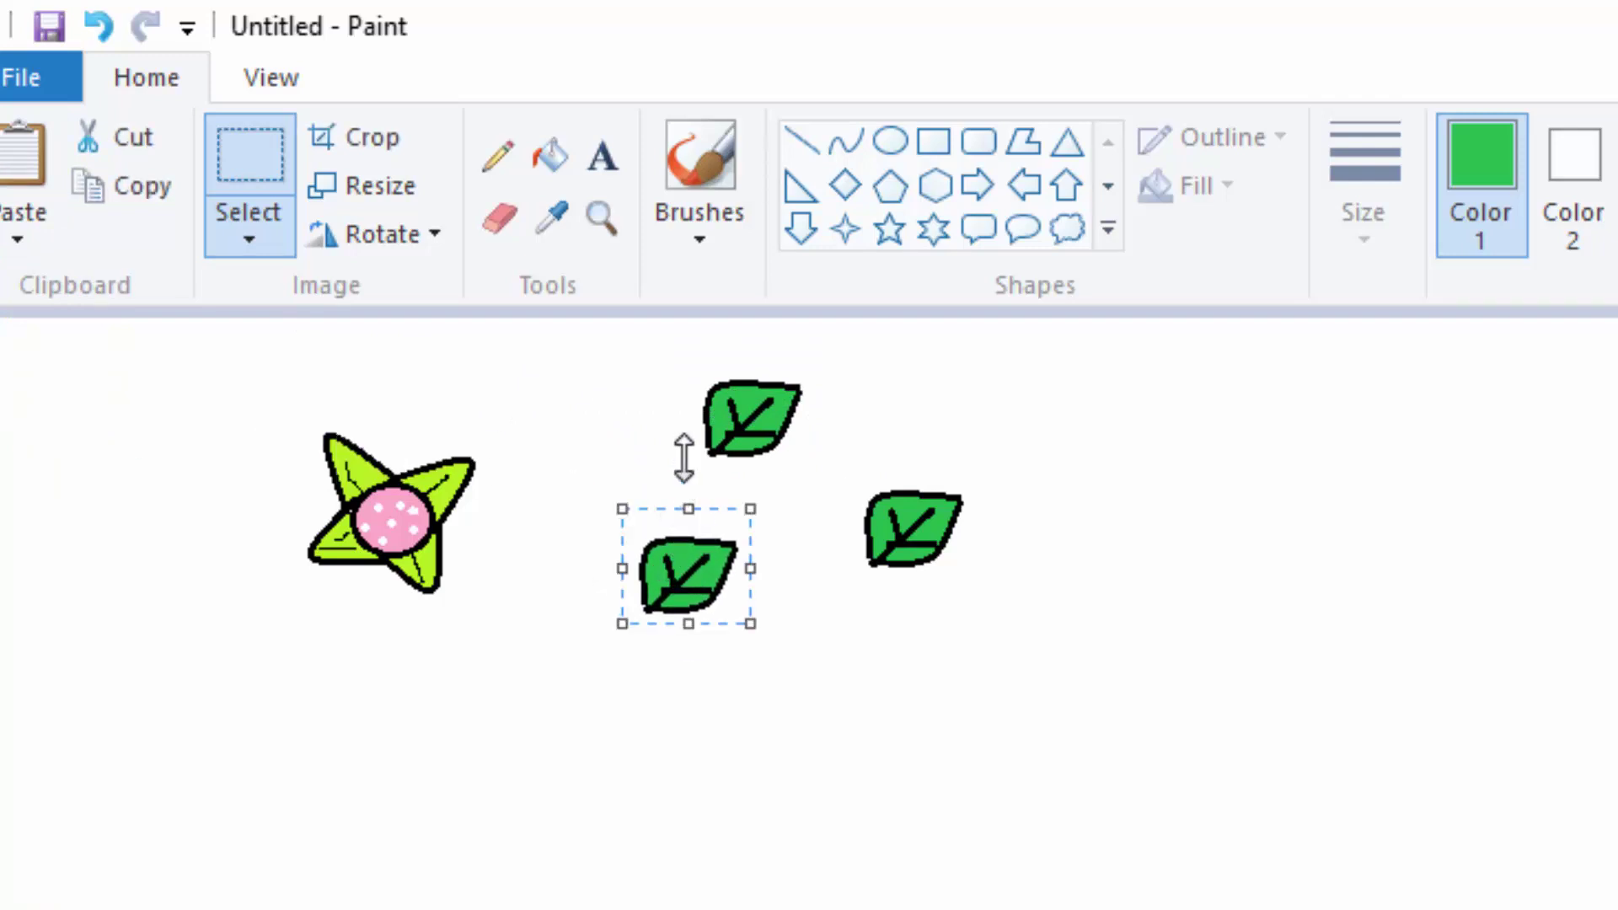
Turn on transparent selection and move the lower leaf copy against the flower's lower-right petal
left_click(695, 561)
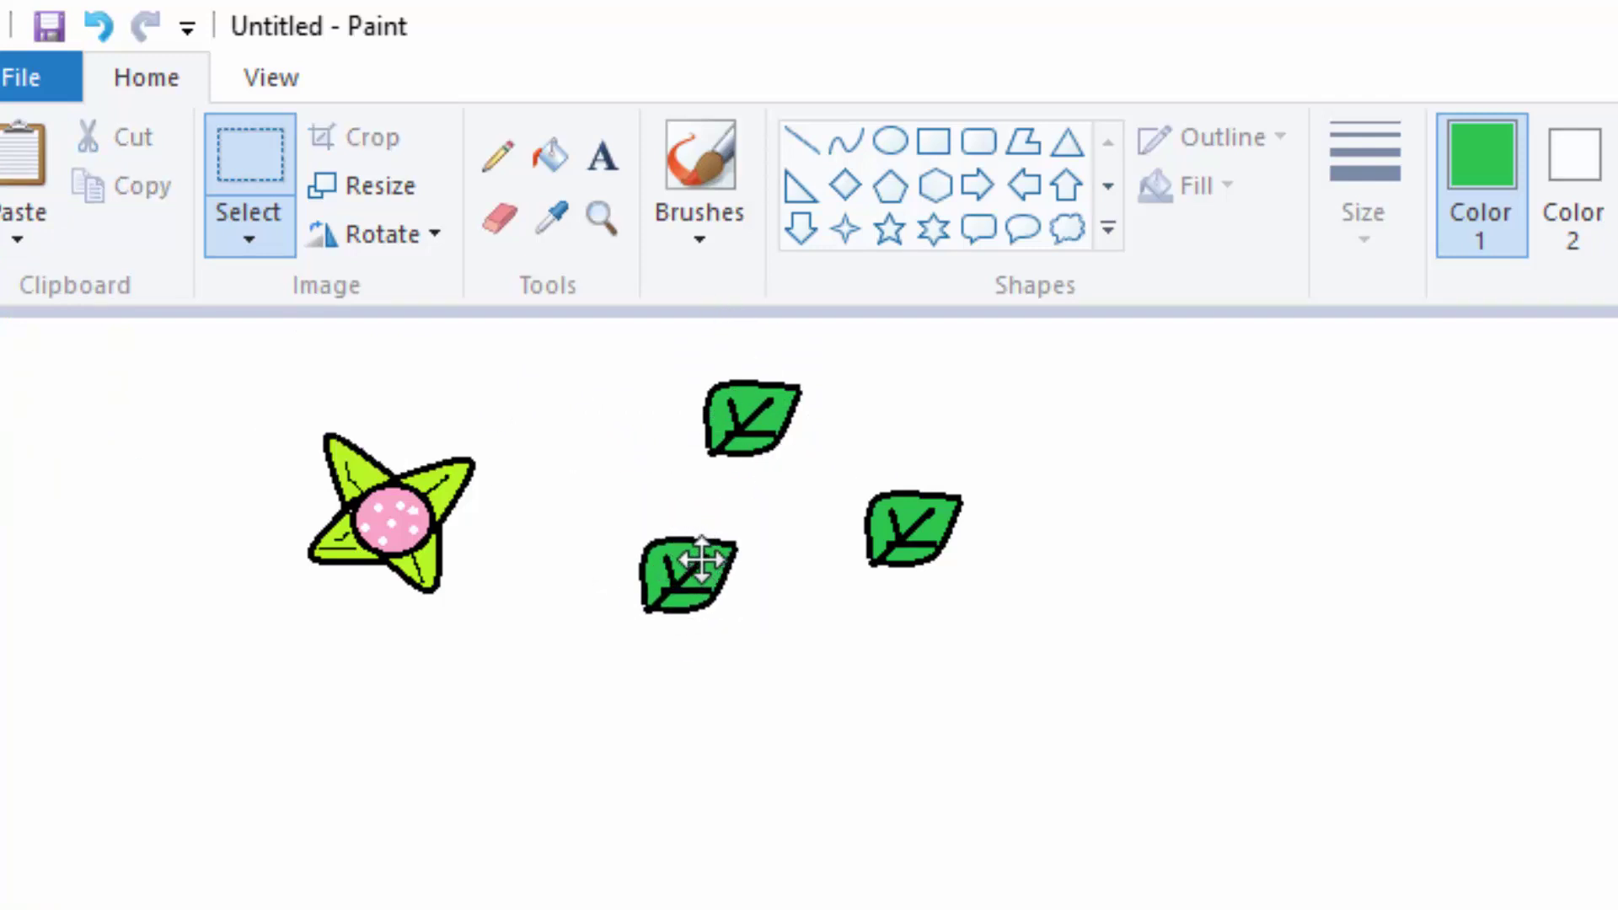
left_click_drag(695, 561, 646, 556)
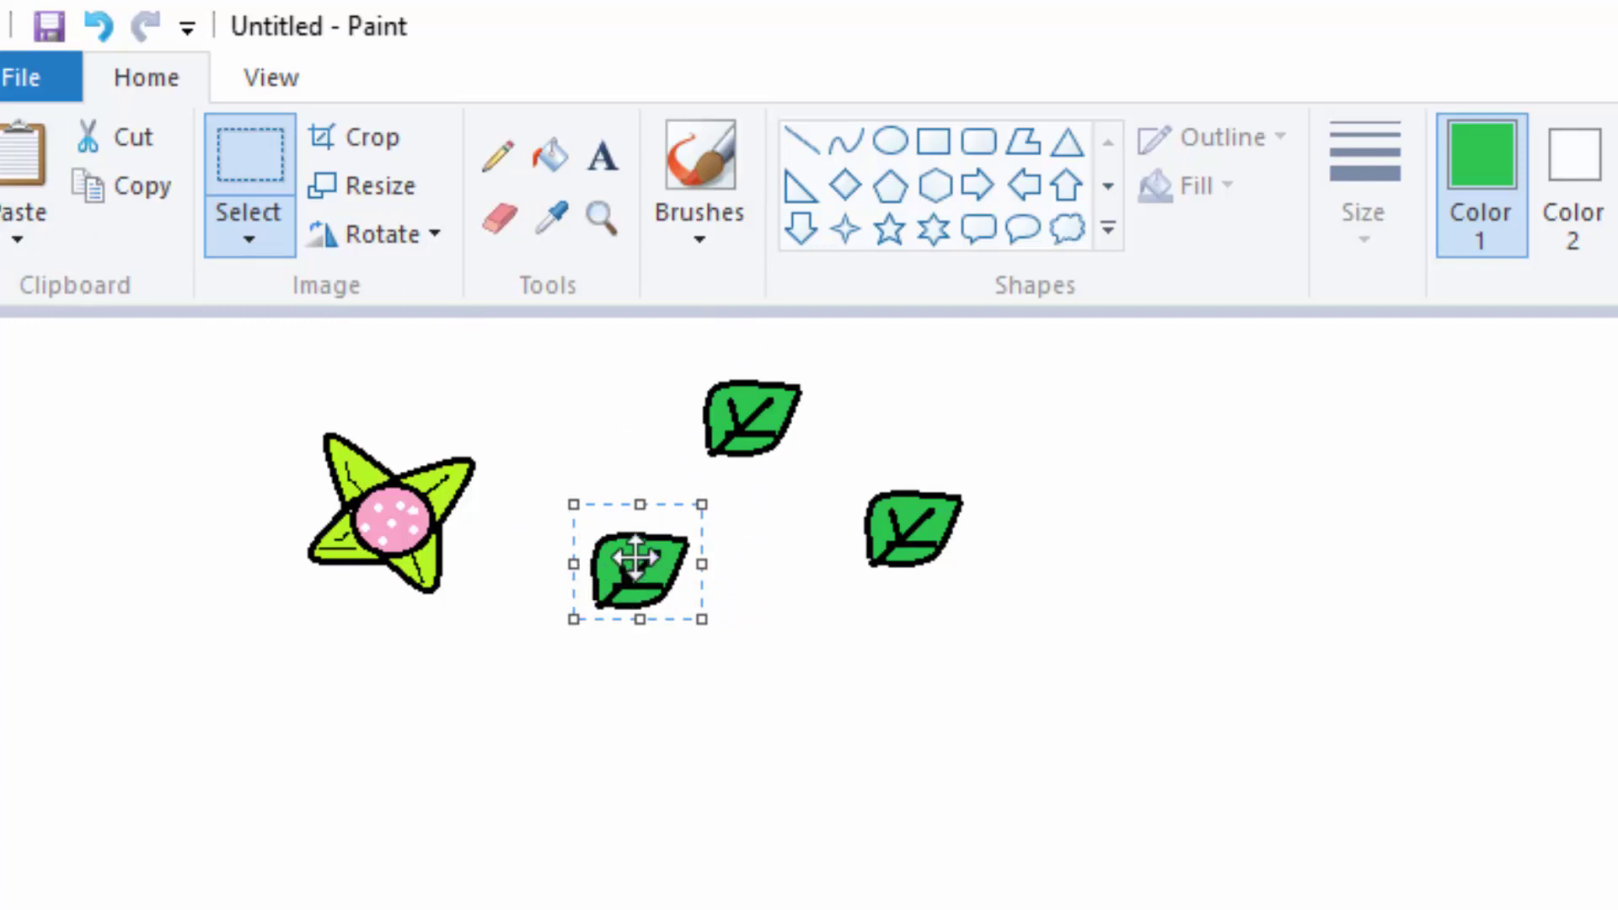
left_click(250, 237)
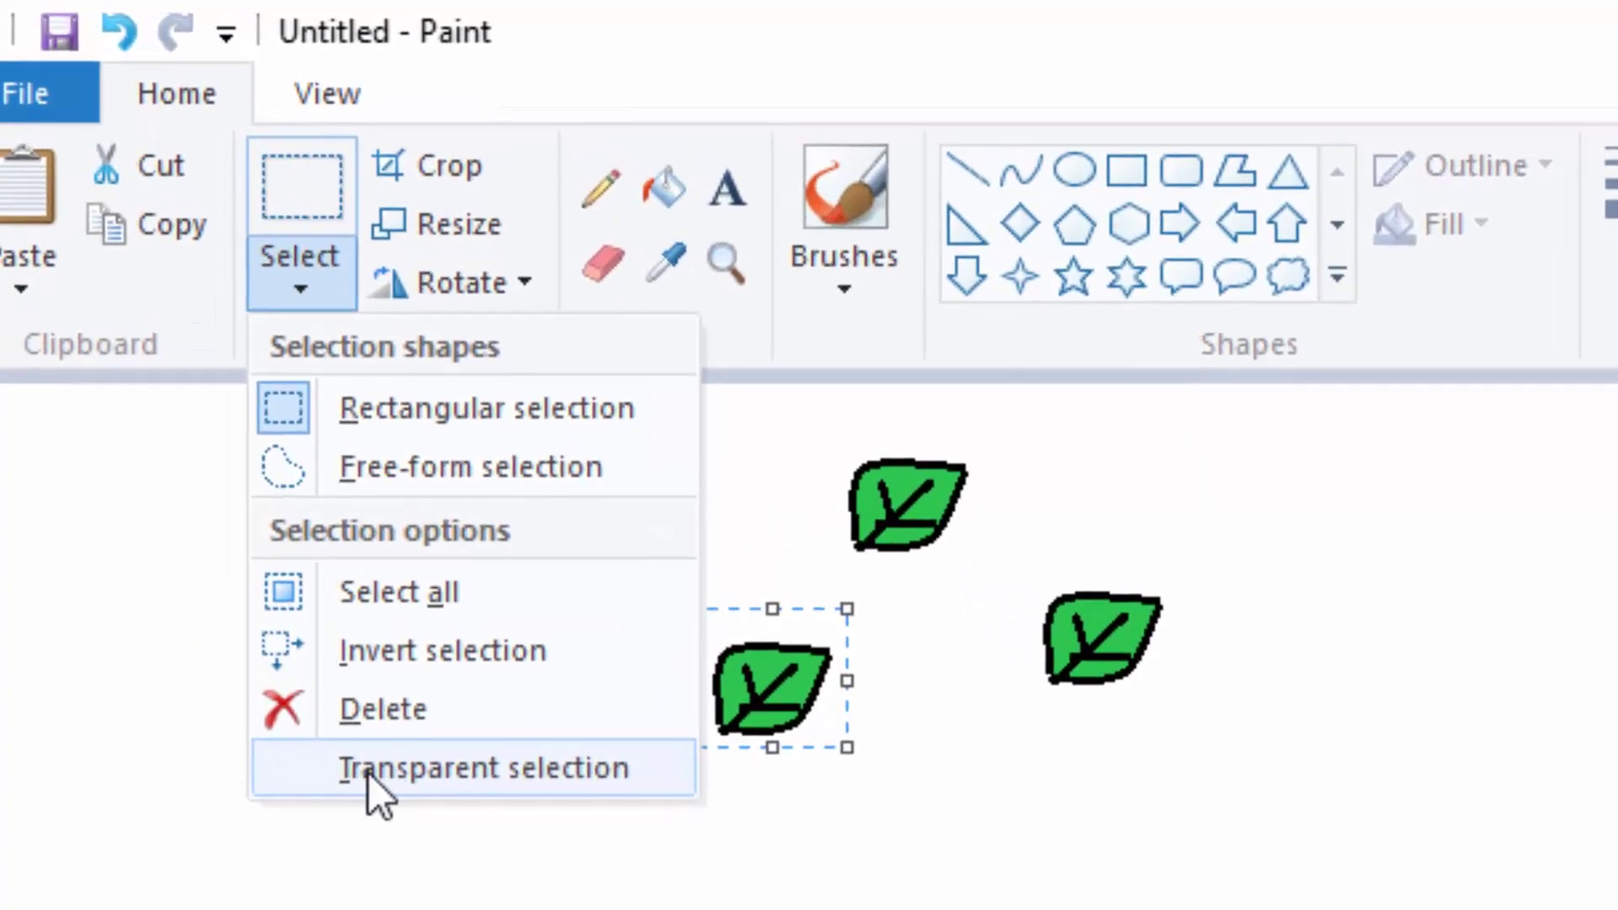
left_click(377, 771)
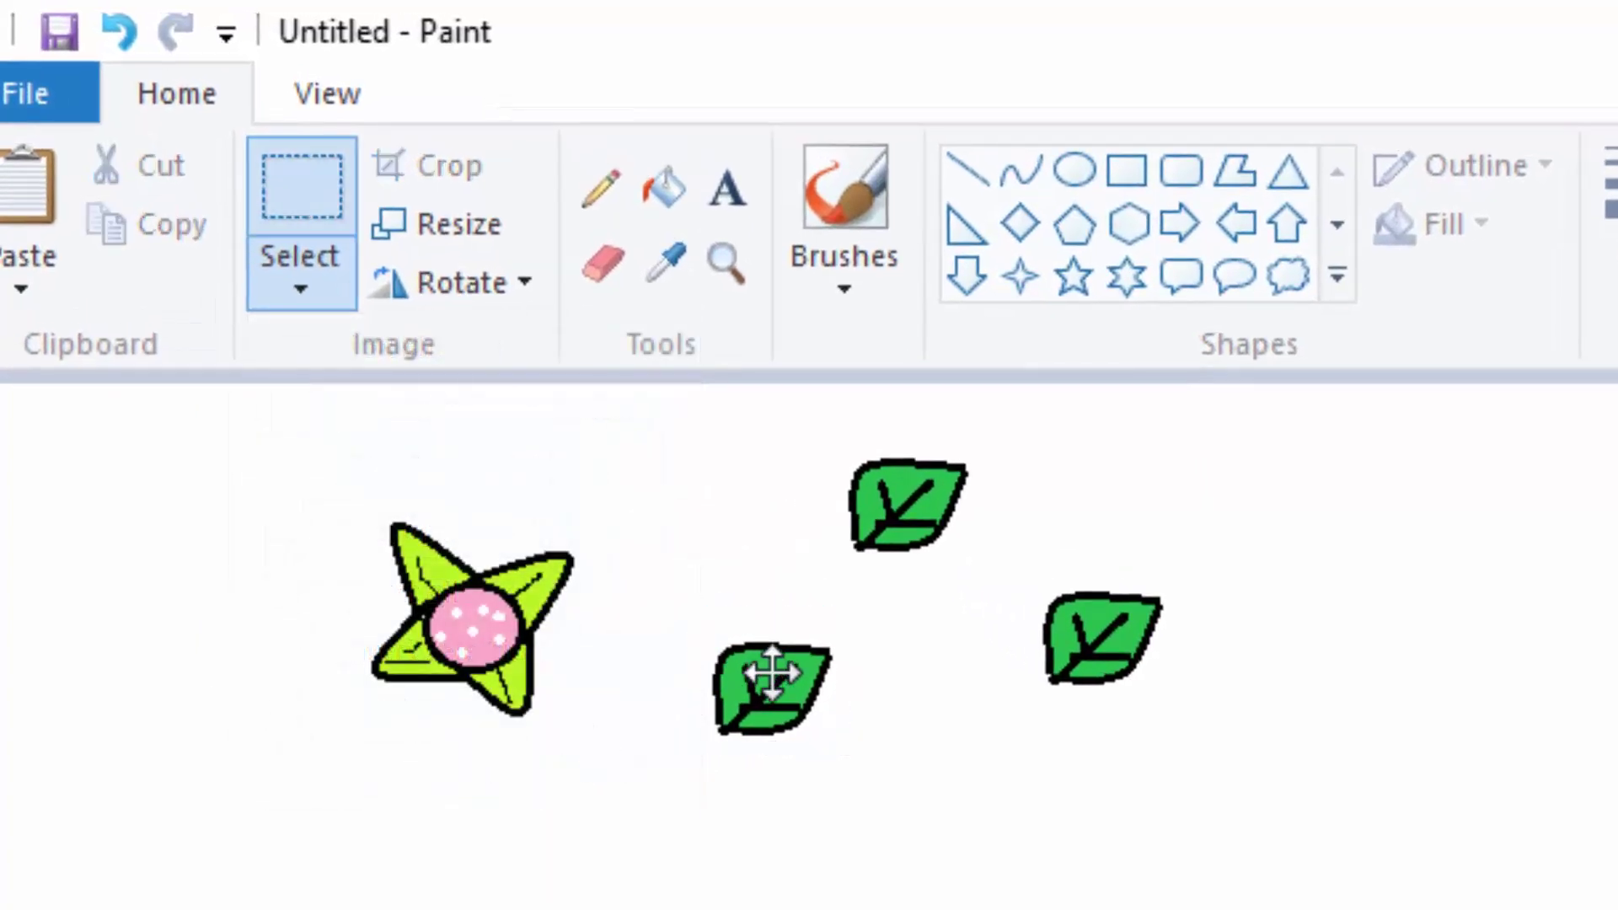
left_click_drag(770, 671, 592, 657)
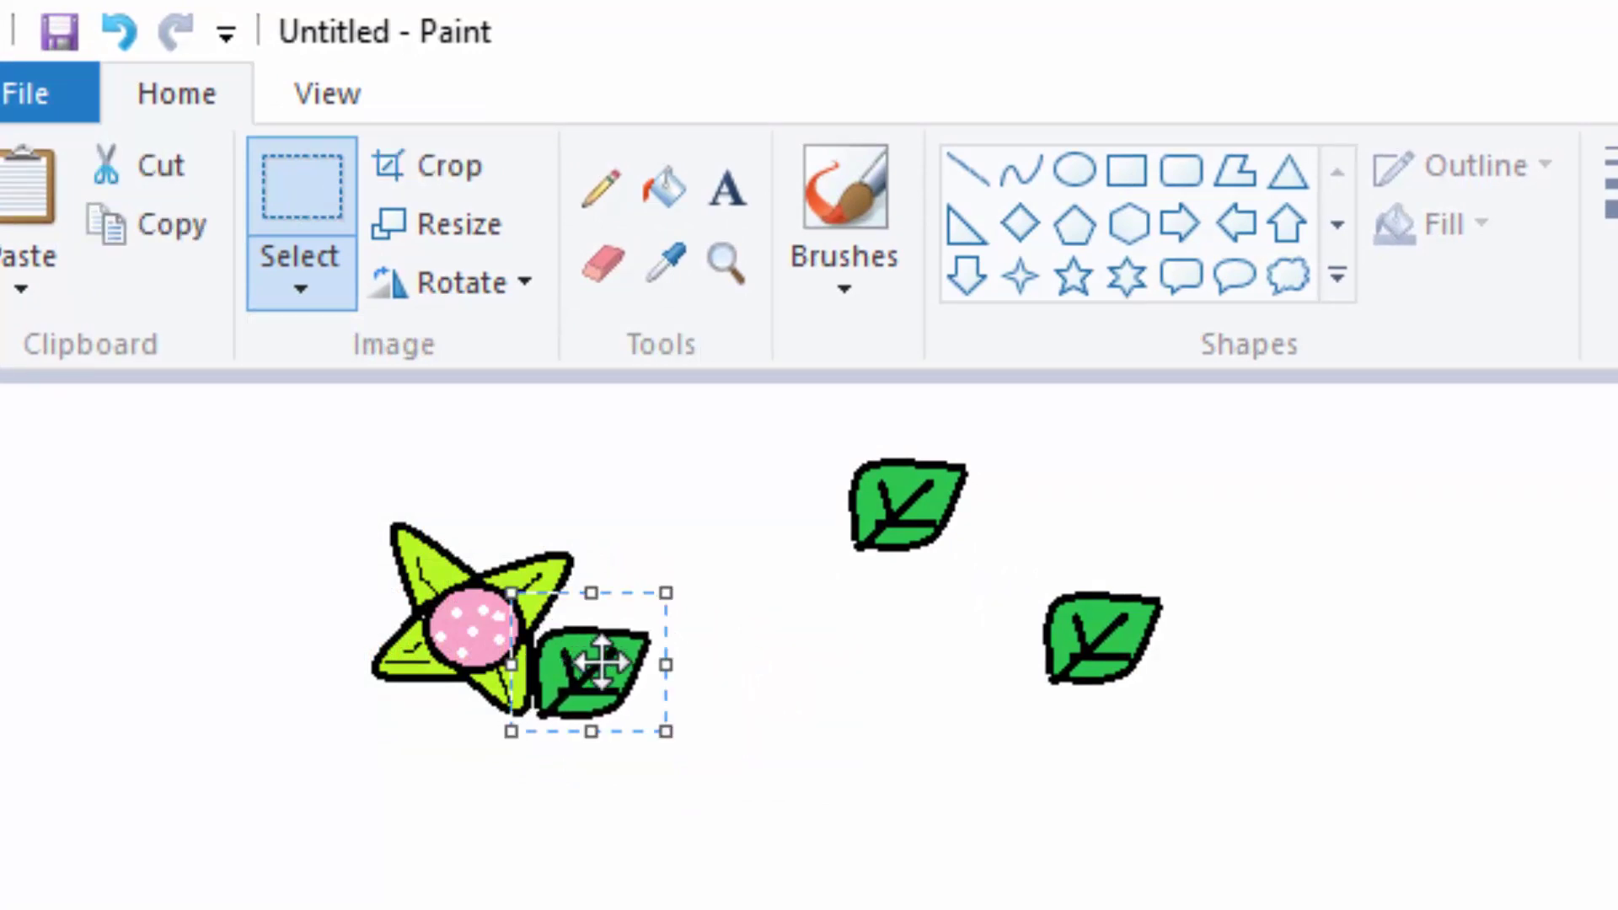
Flip the upper leaf copy horizontally and place it beneath the flower's lower-left petal
left_click_drag(806, 421, 977, 561)
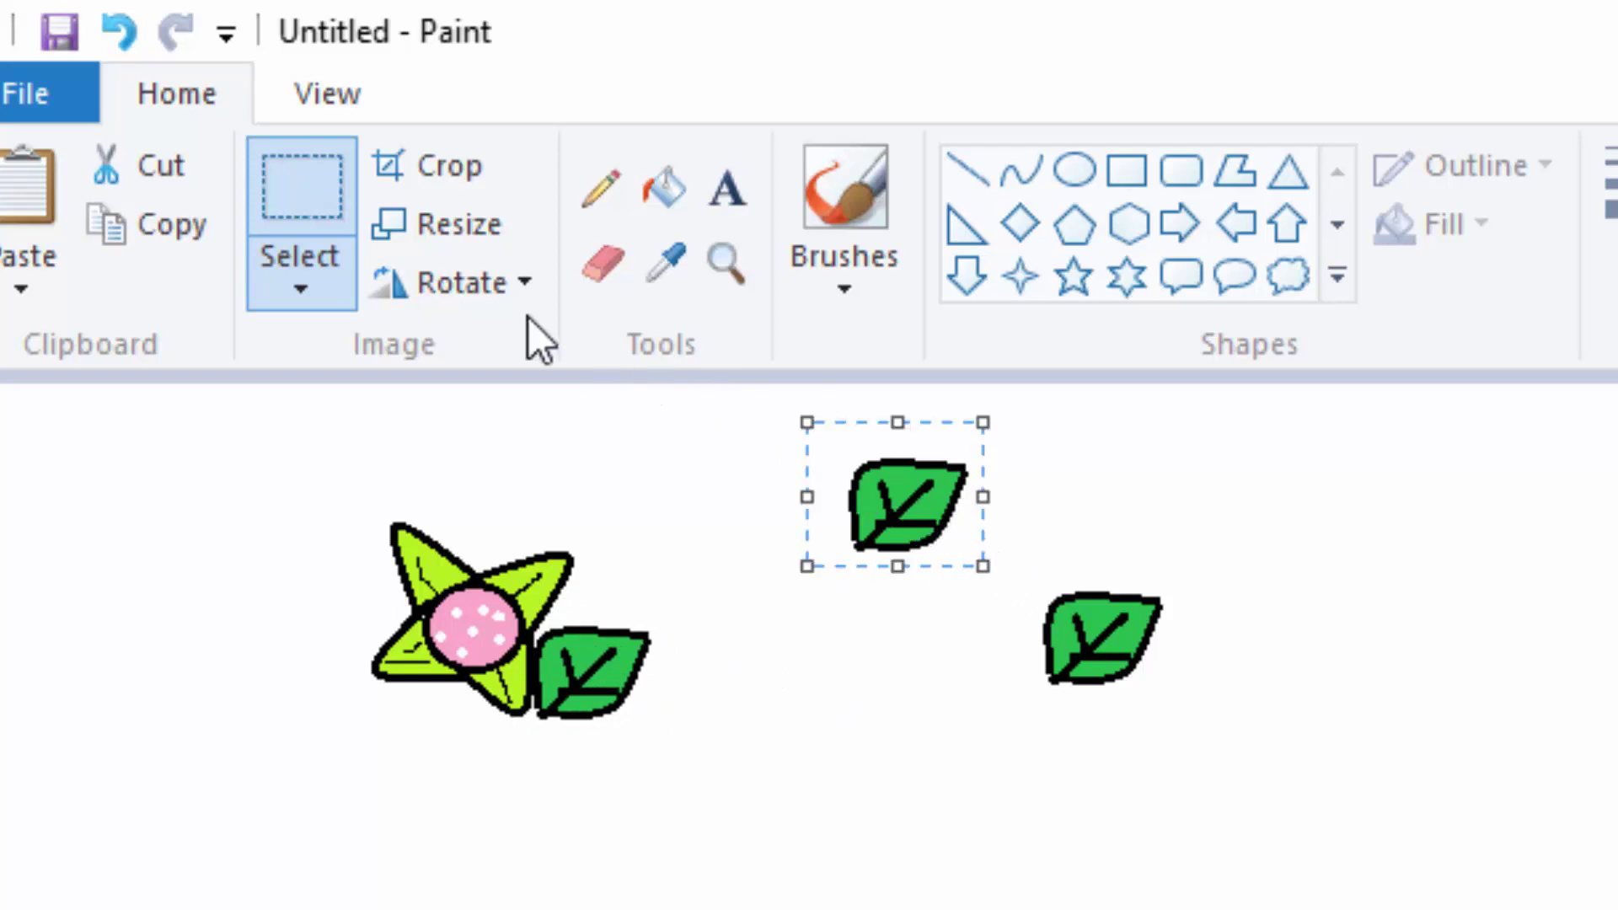
left_click(523, 285)
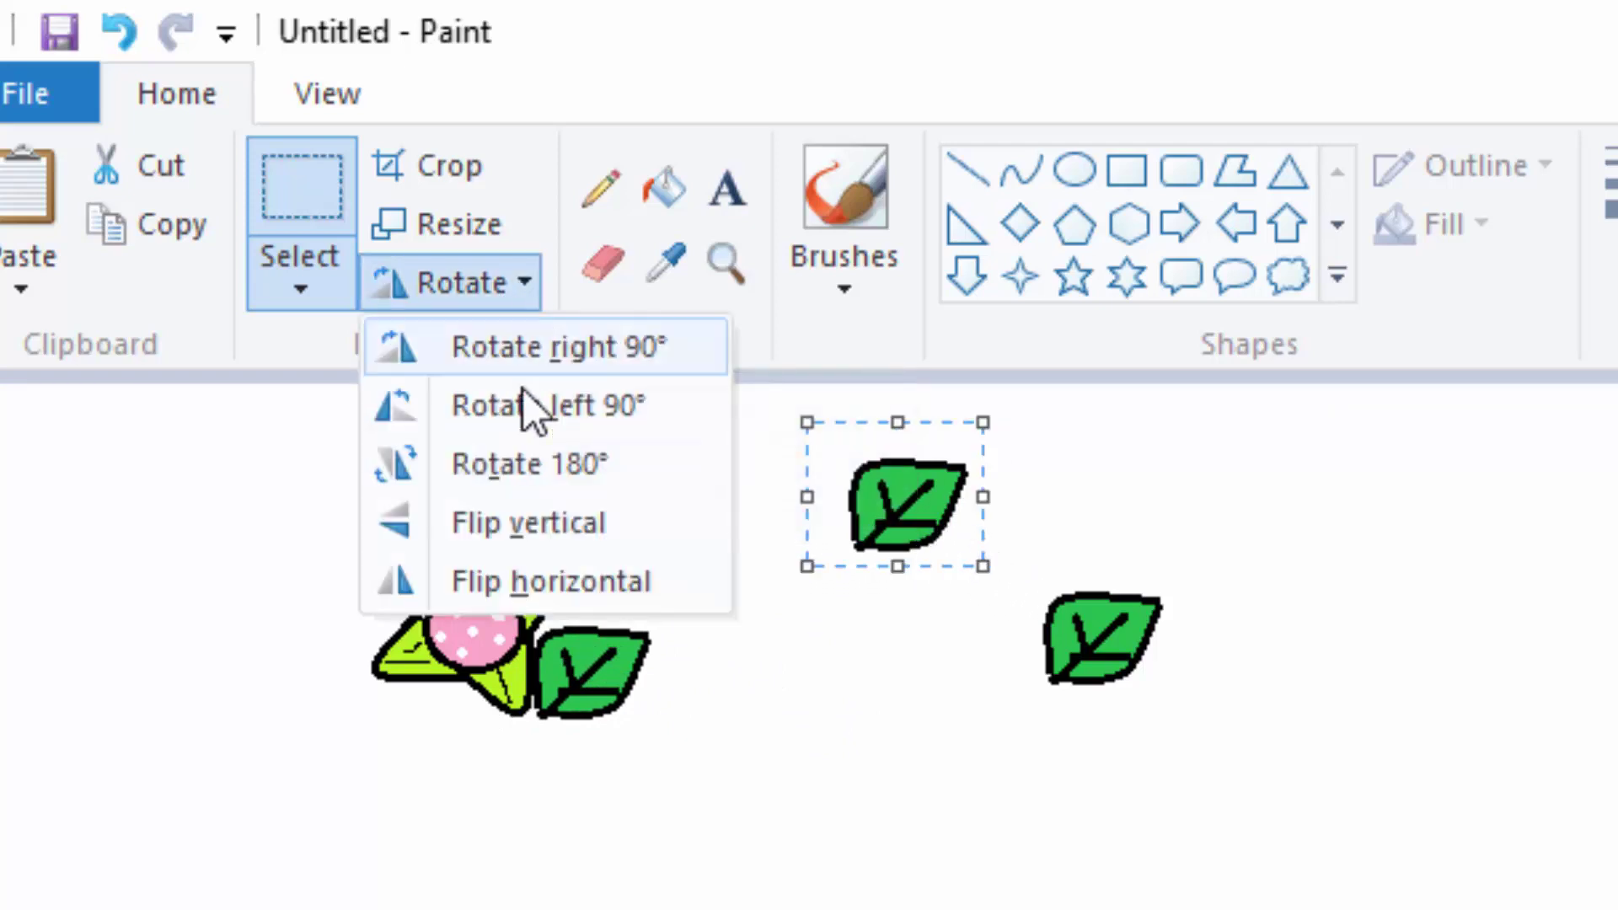
left_click(565, 580)
left_click_drag(907, 531, 478, 742)
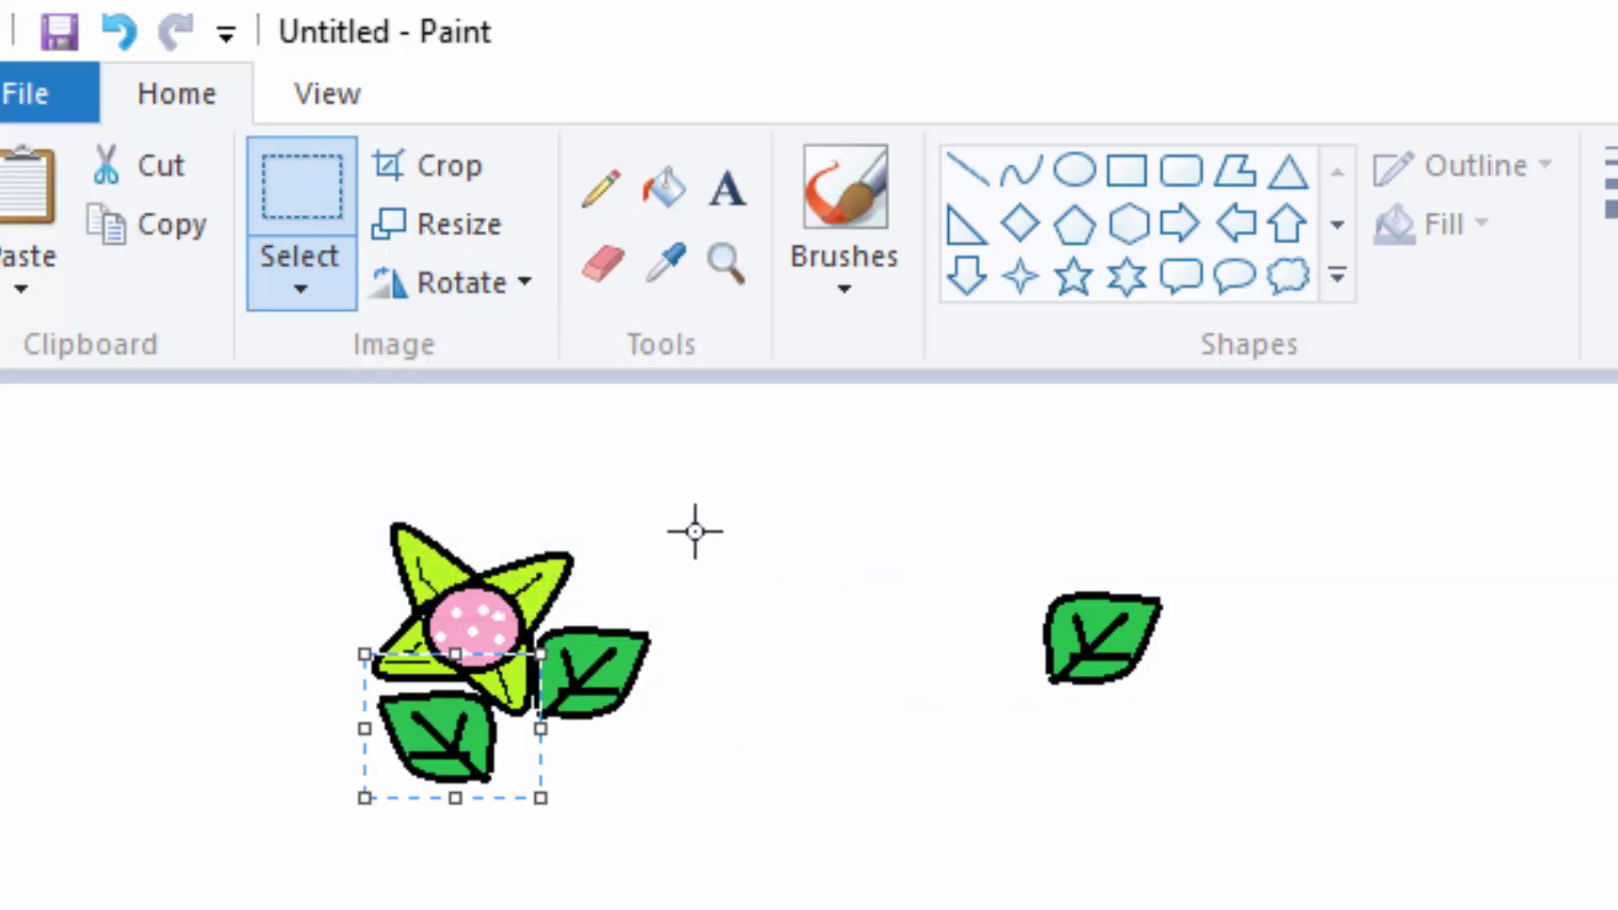
Move the remaining original leaf below the flower, between the other two leaves
left_click_drag(1022, 580, 1180, 697)
left_click_drag(1102, 620, 553, 746)
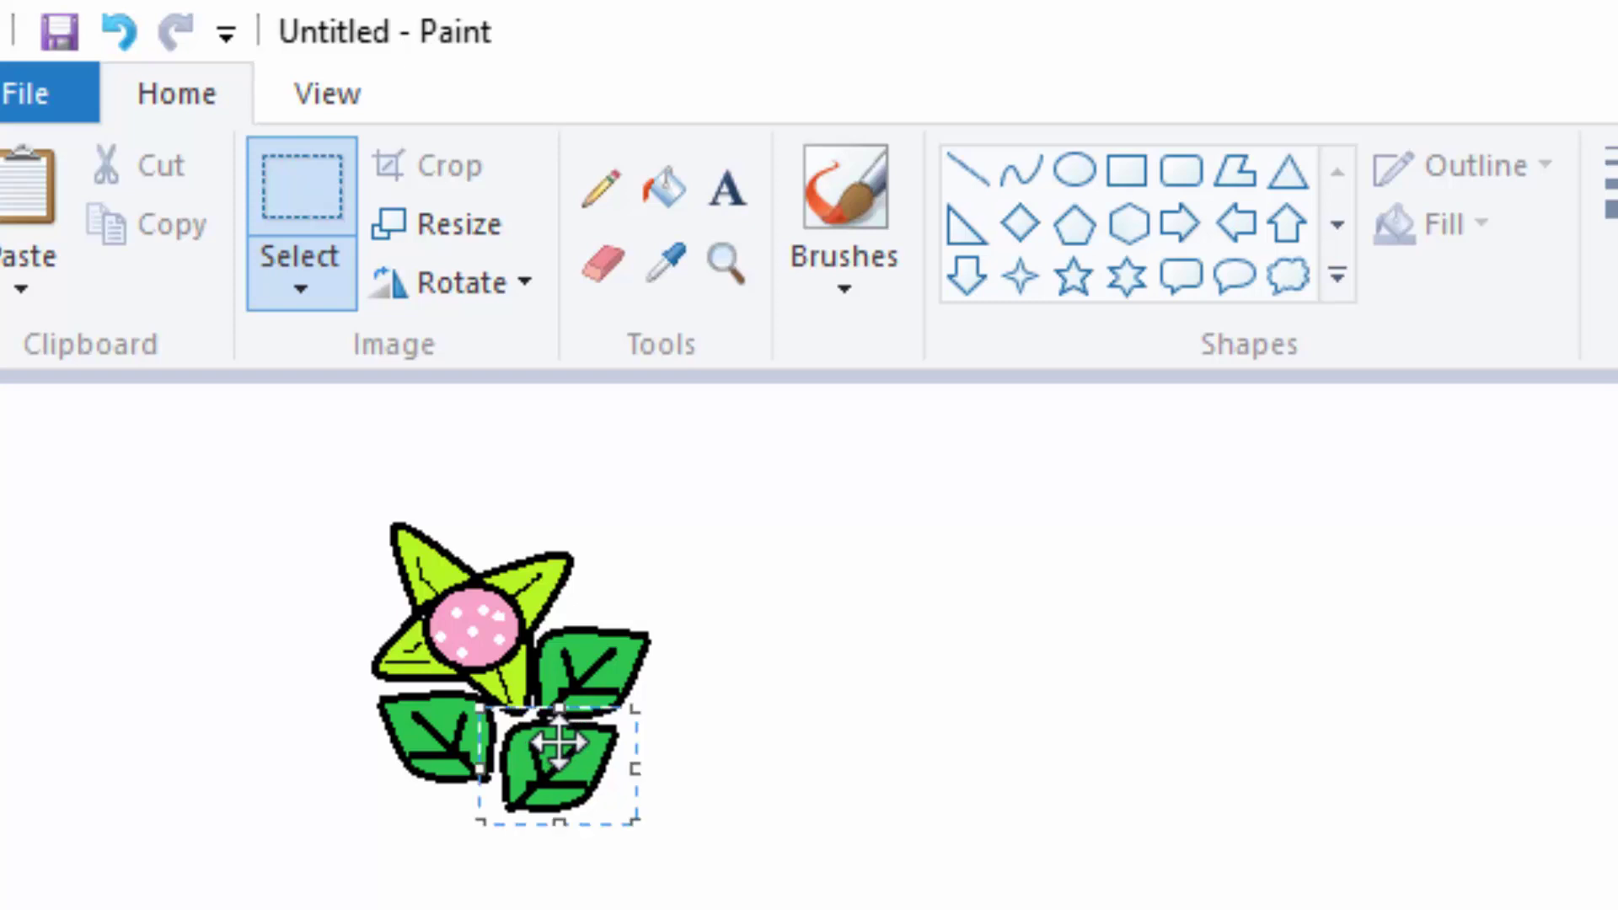
left_click(900, 492)
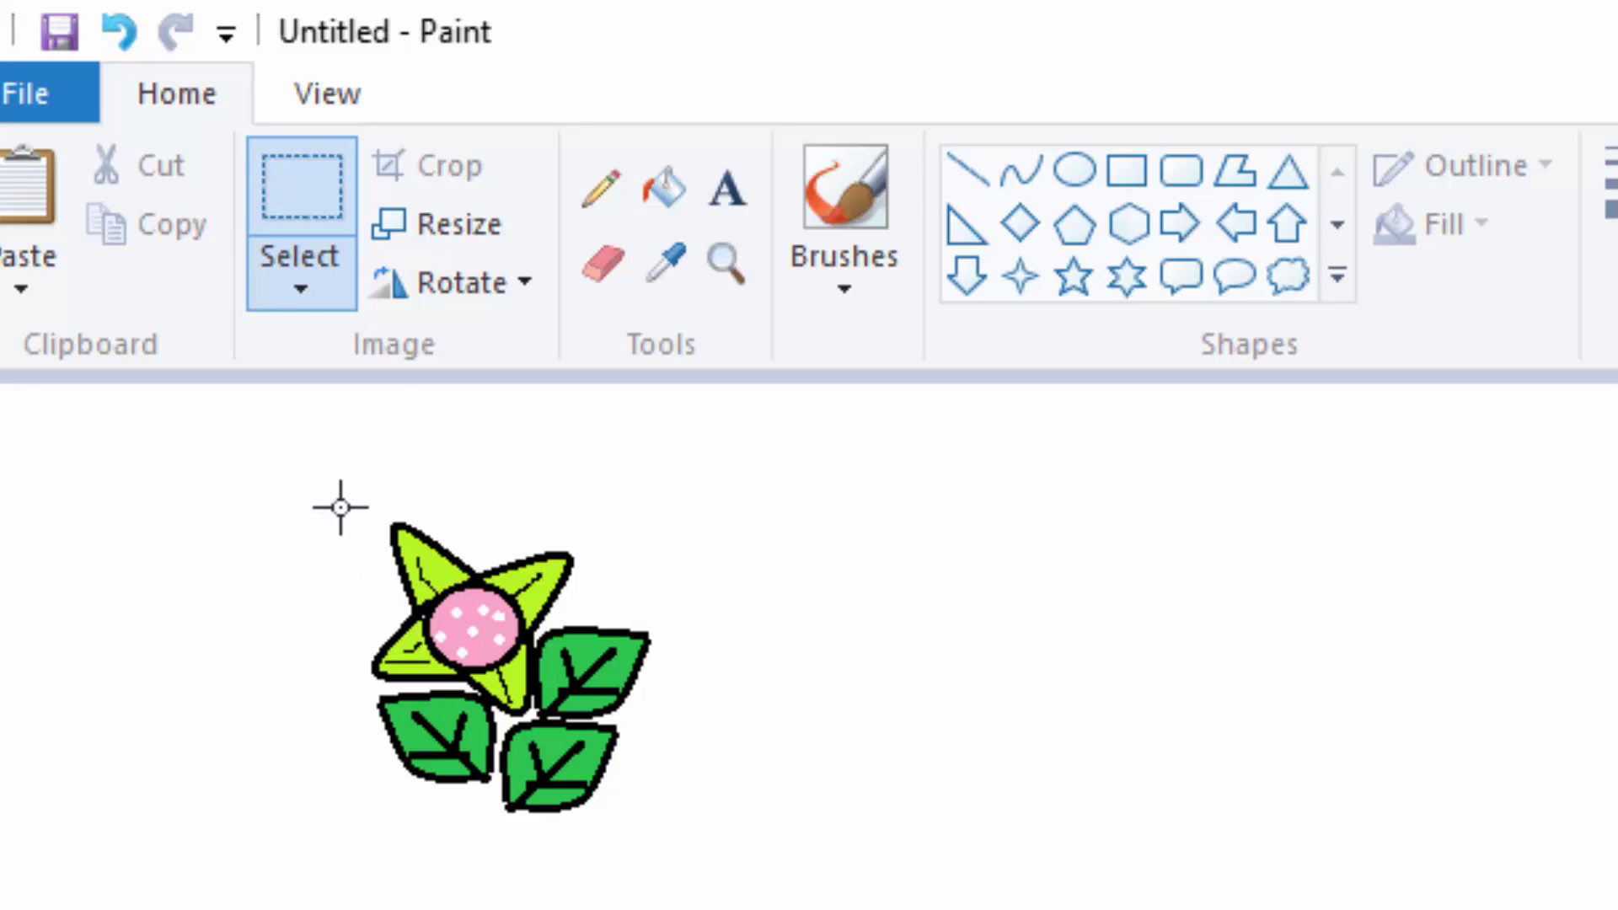
Crop the picture to the flower with its leaves and save it as the PNG file FLOWER in the BIRTHDAY PARTY folder
left_click_drag(351, 512, 660, 821)
left_click(452, 166)
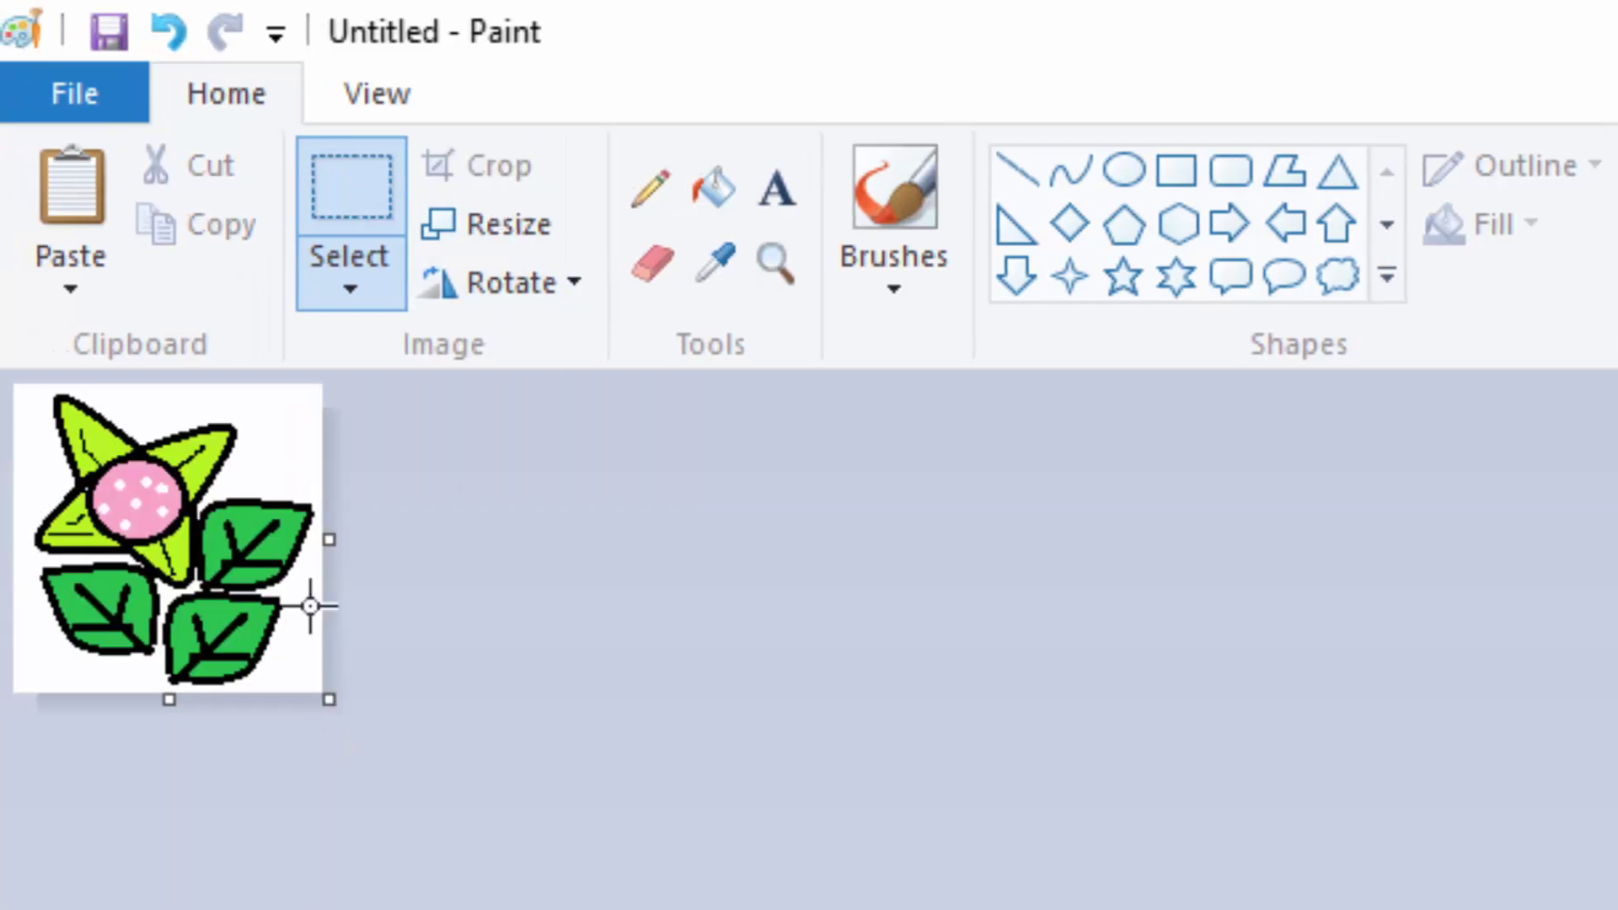
left_click(101, 22)
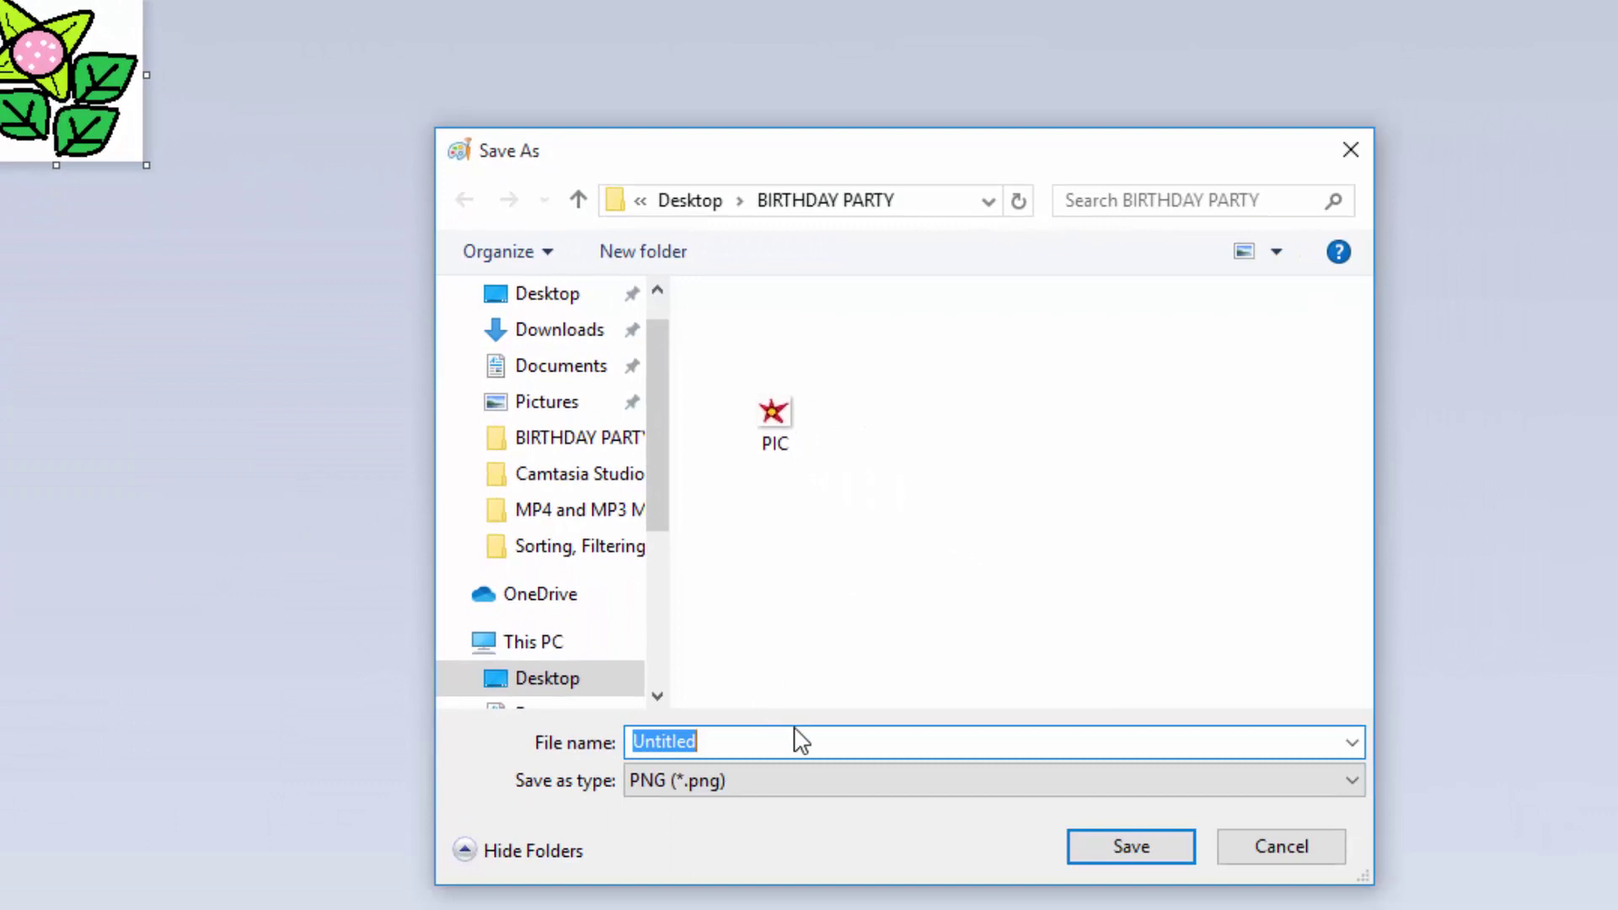
type("FLOWER")
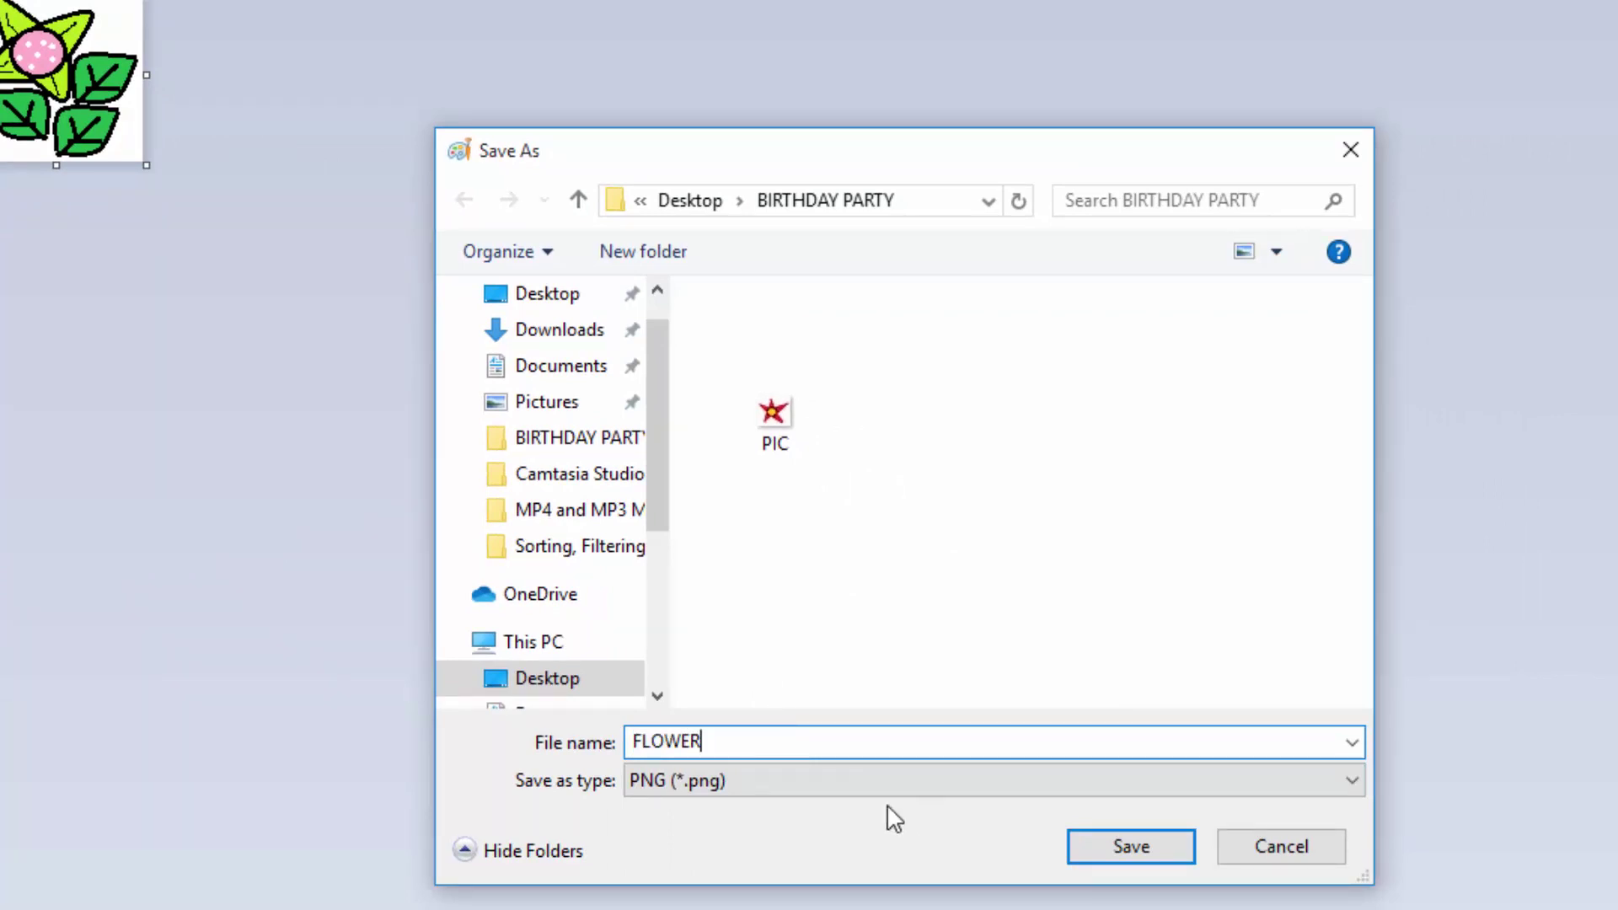
left_click(1133, 849)
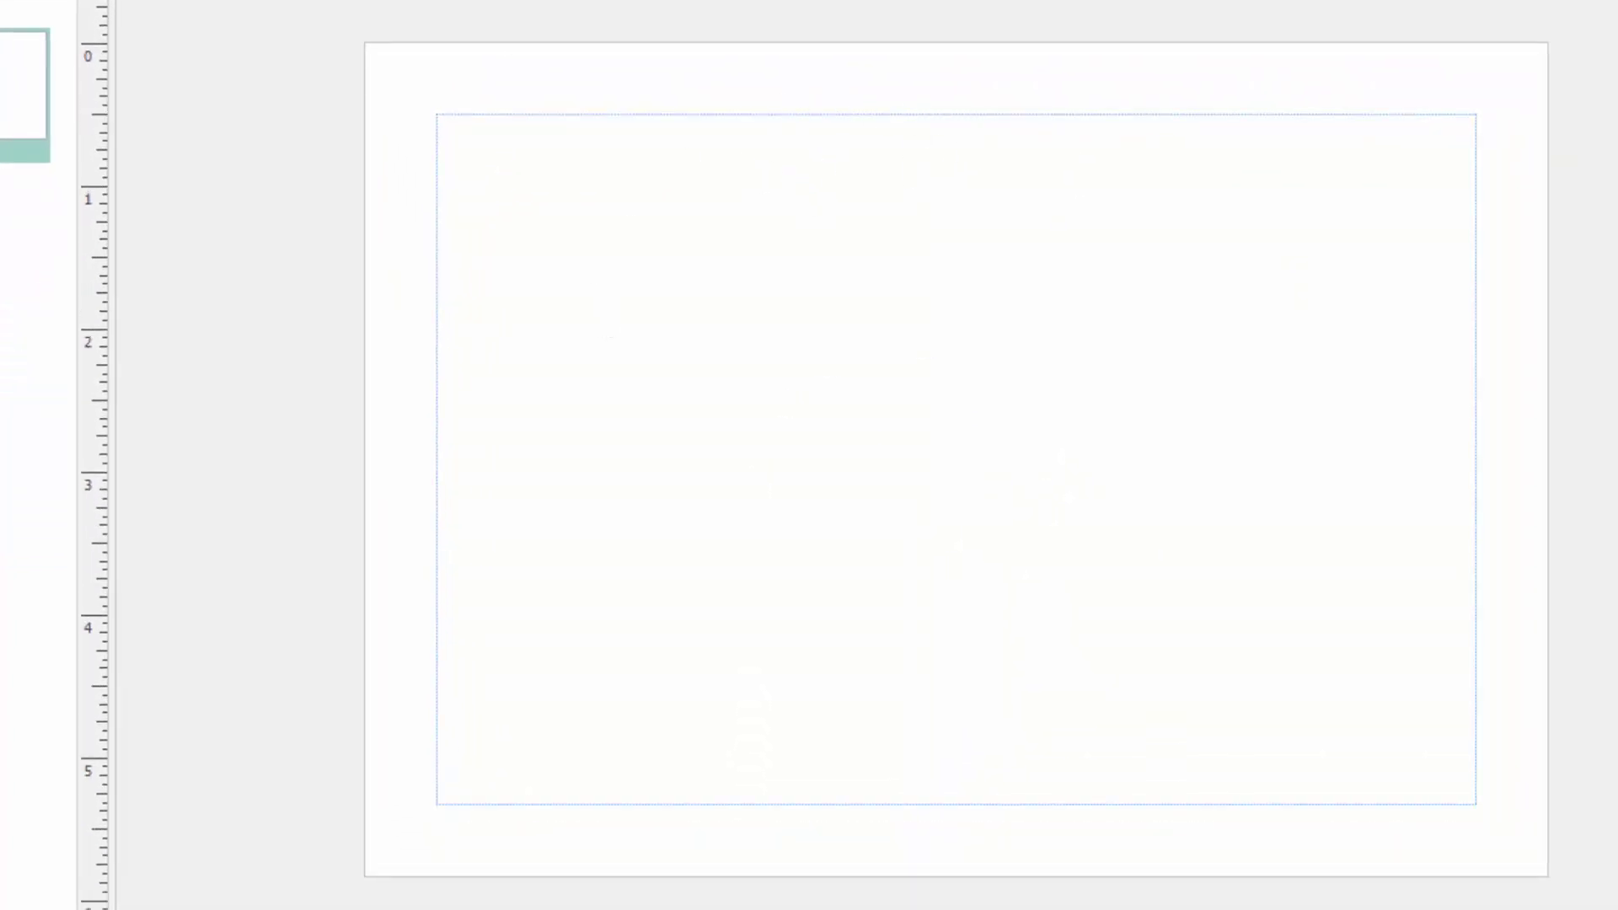
Switch to Publisher, draw a rectangle about 7.77" wide and 5.28" high just outside the margin guides, and give it no fill
left_click(170, 28)
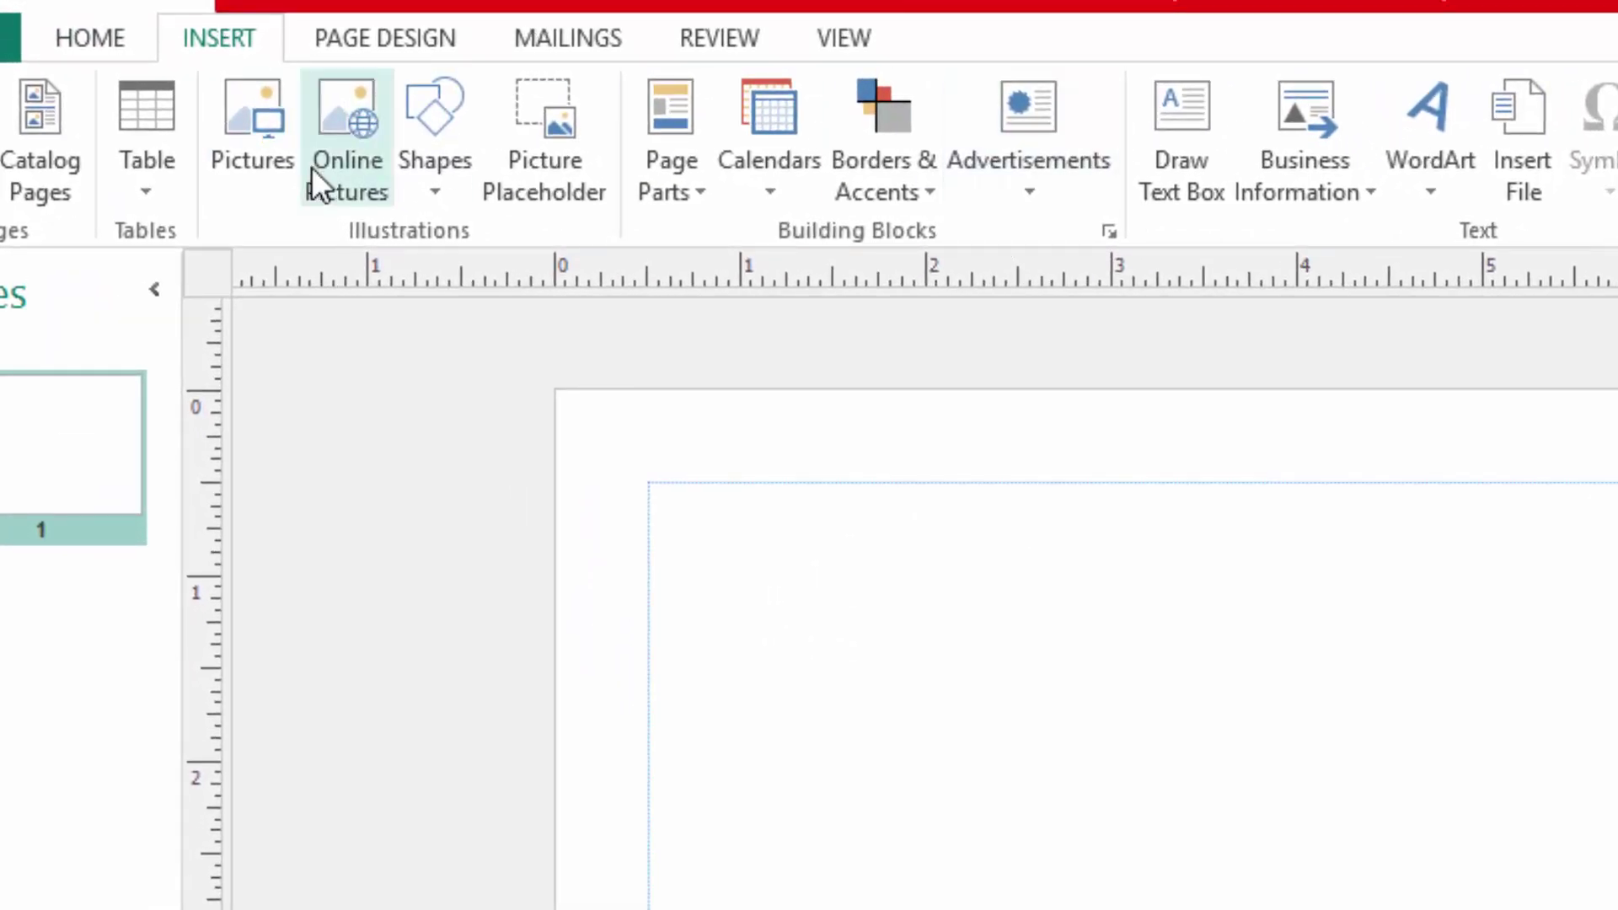
left_click(385, 155)
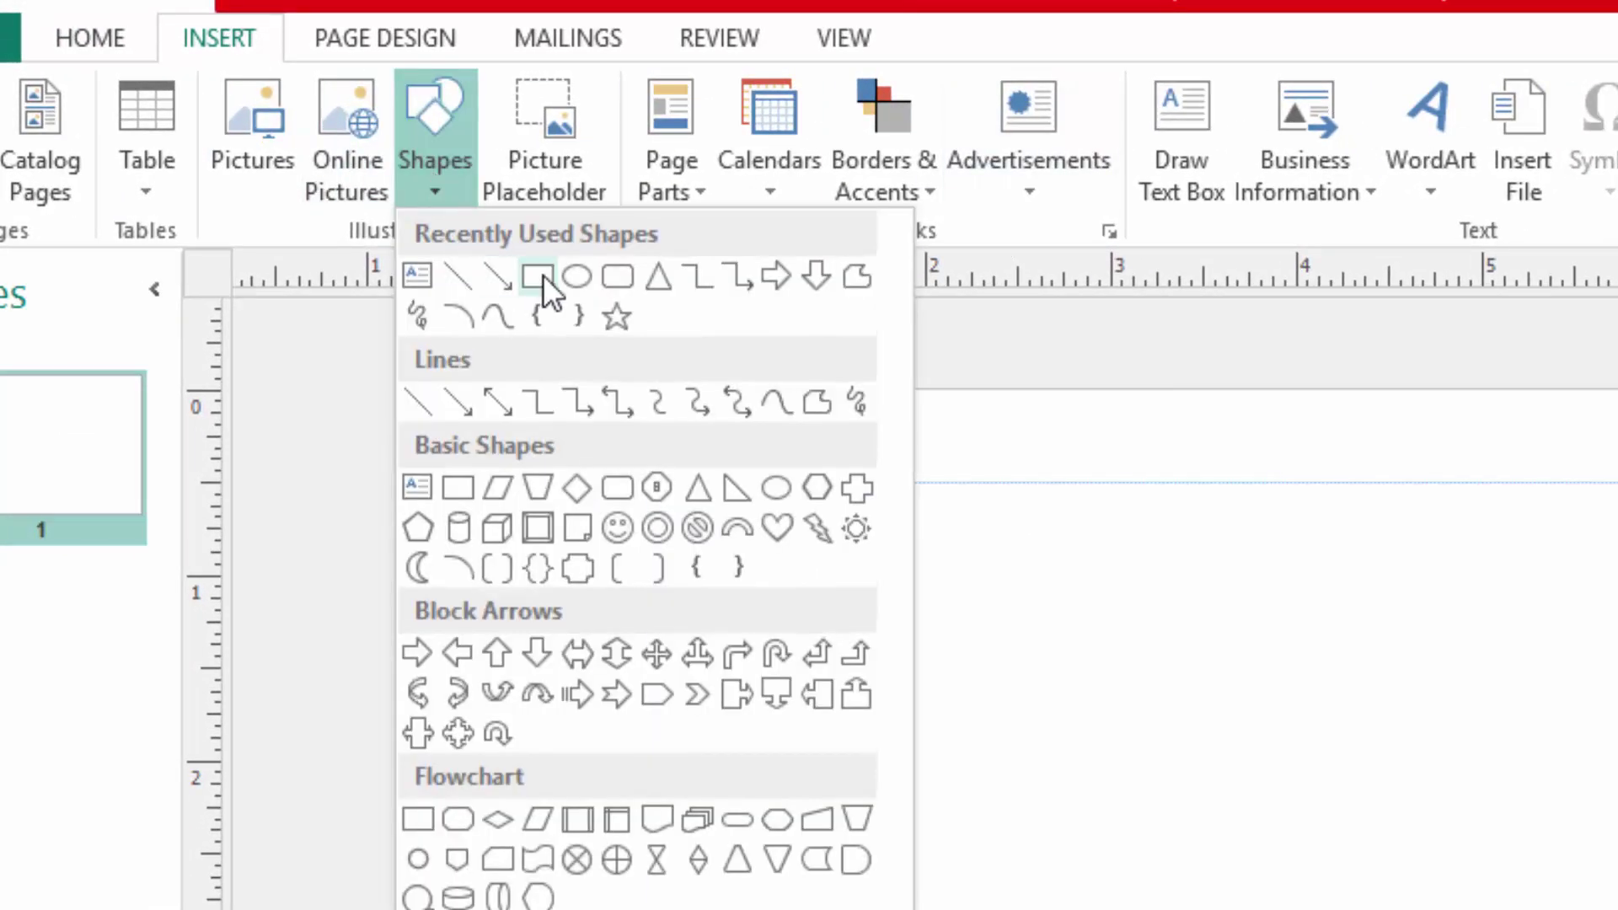
left_click(539, 274)
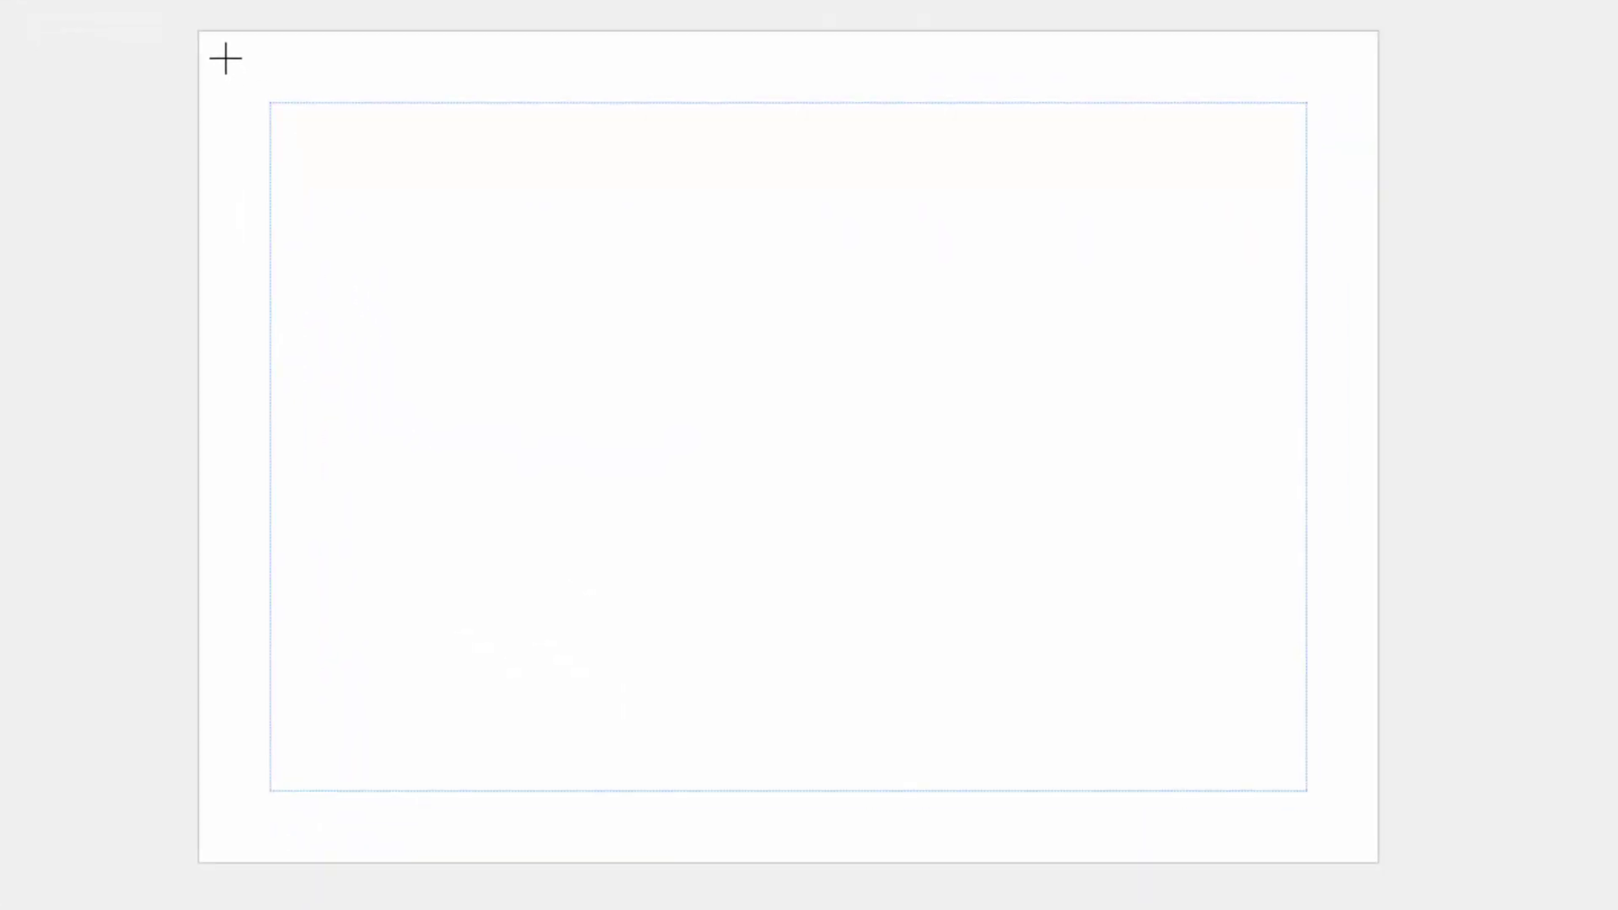
left_click_drag(234, 70, 1339, 822)
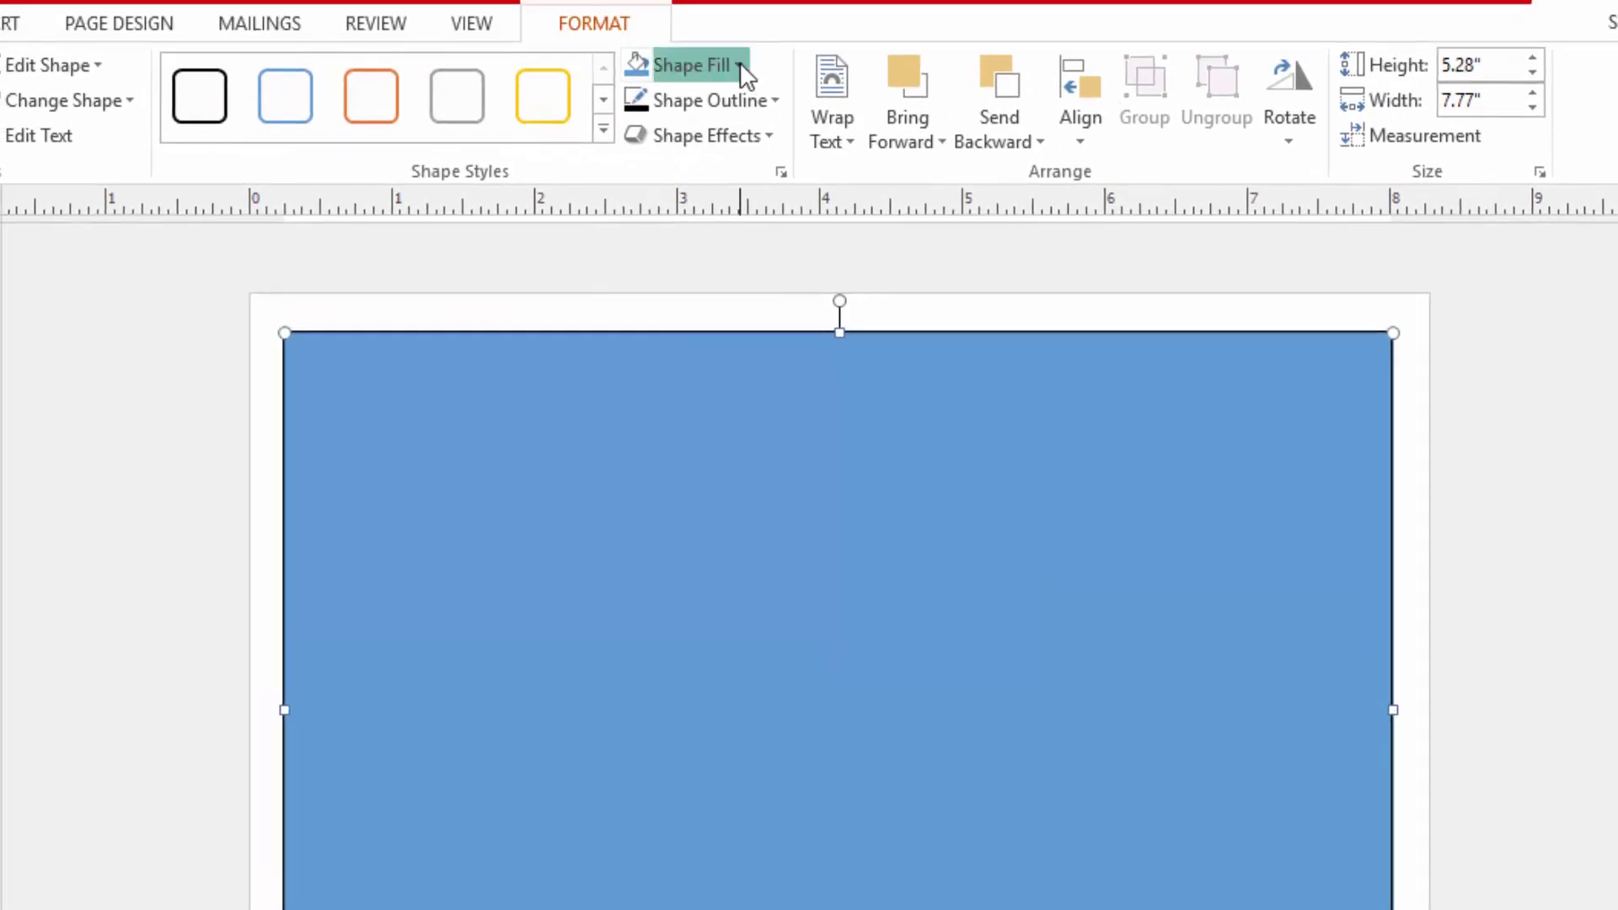
left_click(740, 66)
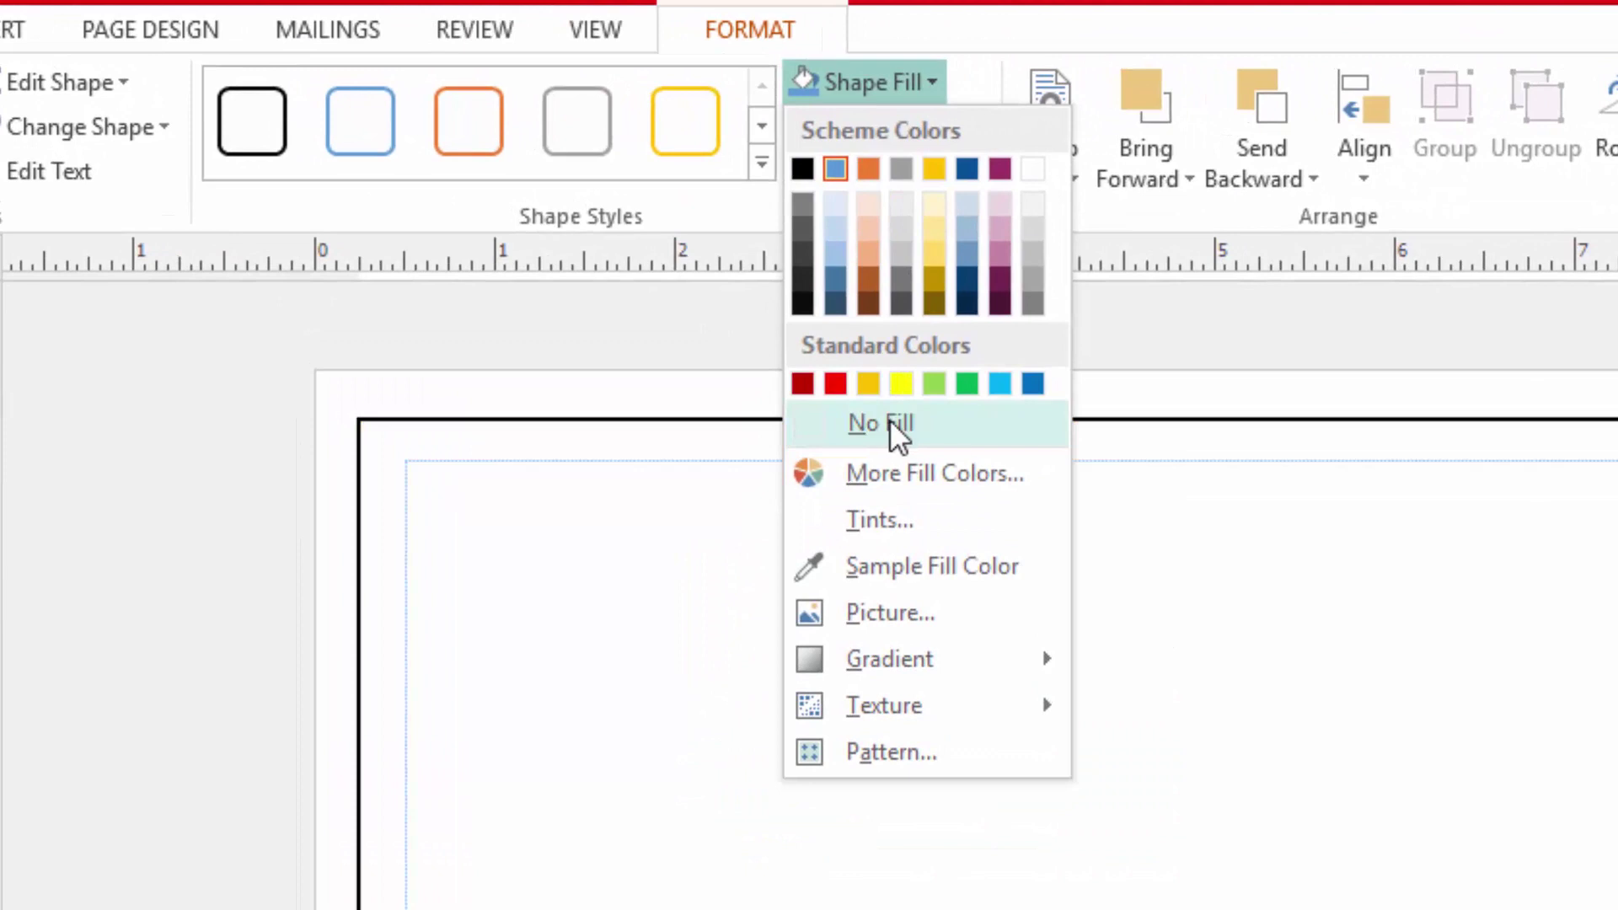
left_click(888, 421)
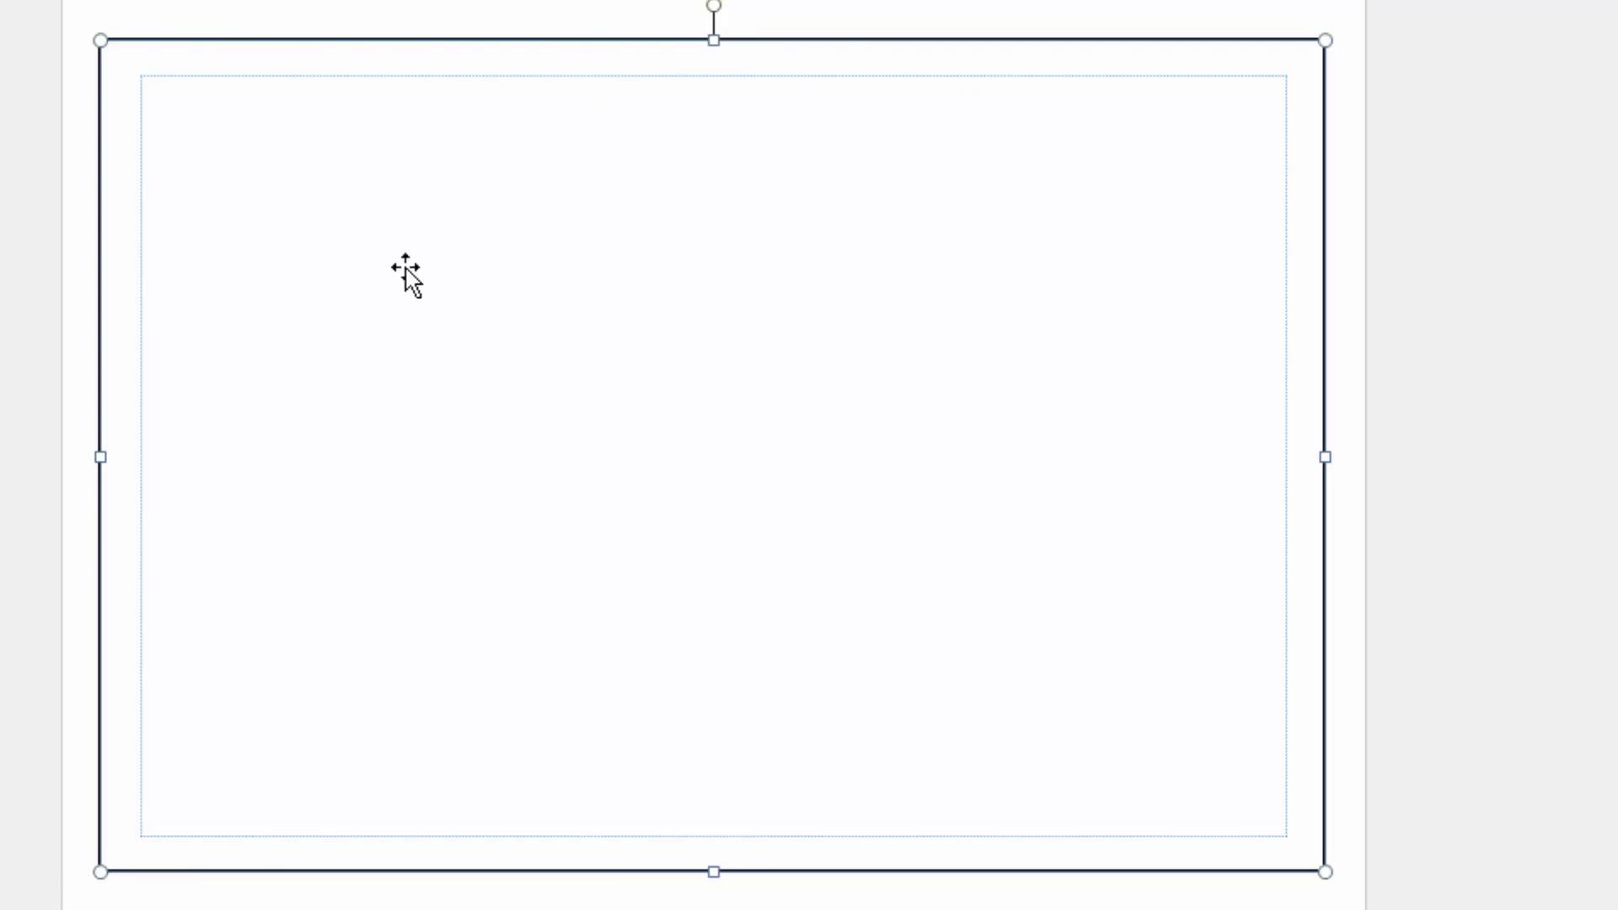
Open the BorderArt options from the rectangle's AutoShape formatting settings
right_click(423, 242)
right_click(373, 195)
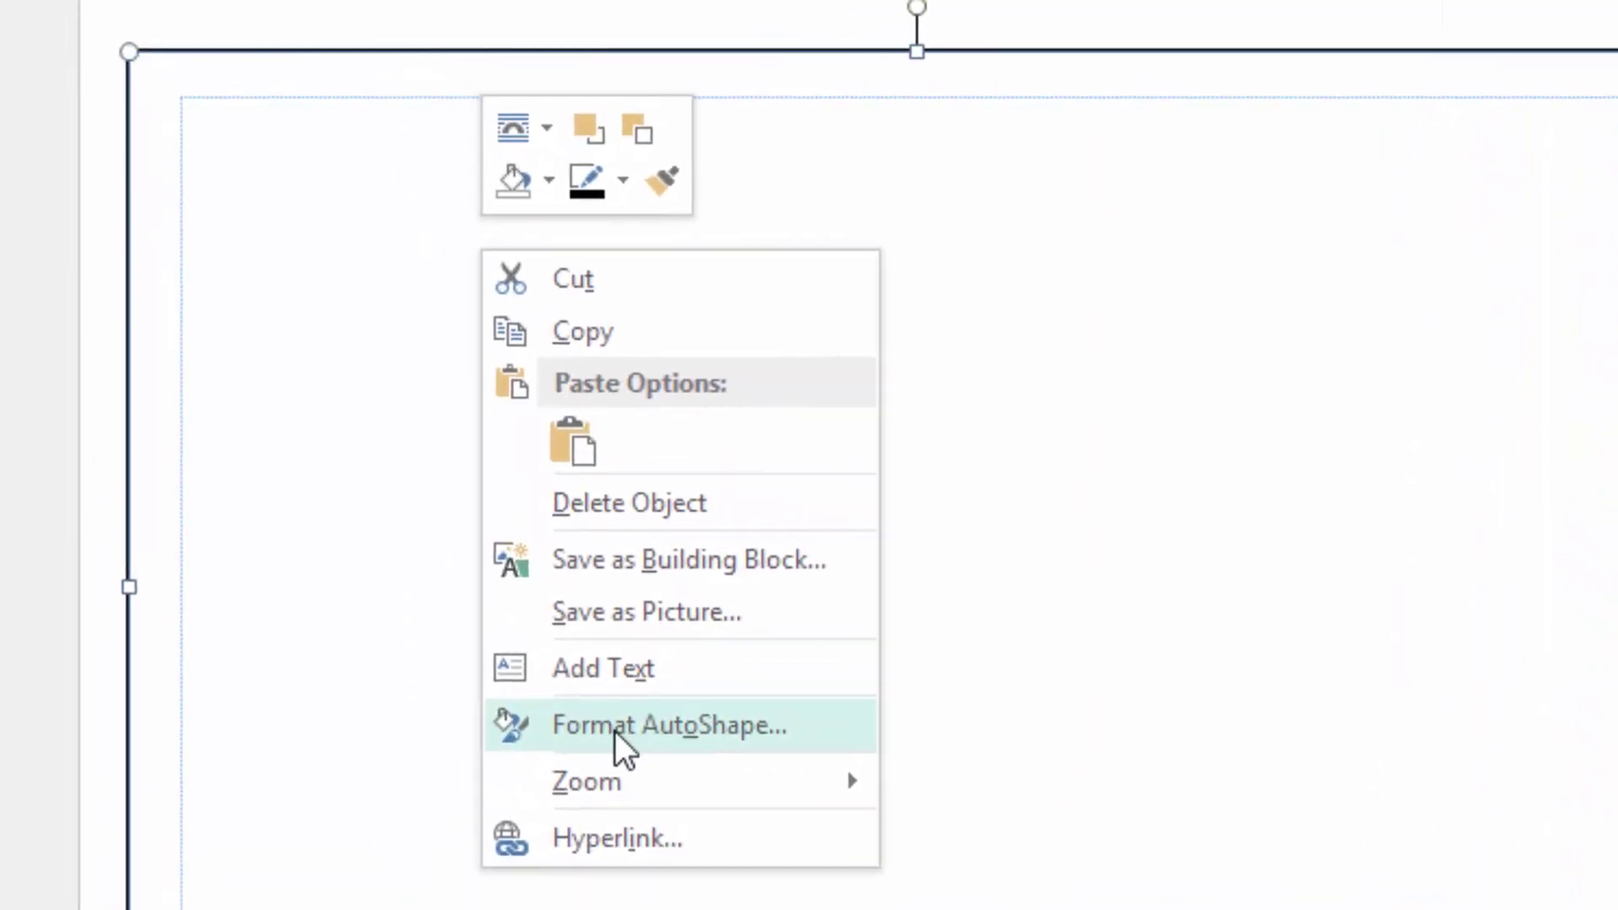
left_click(614, 730)
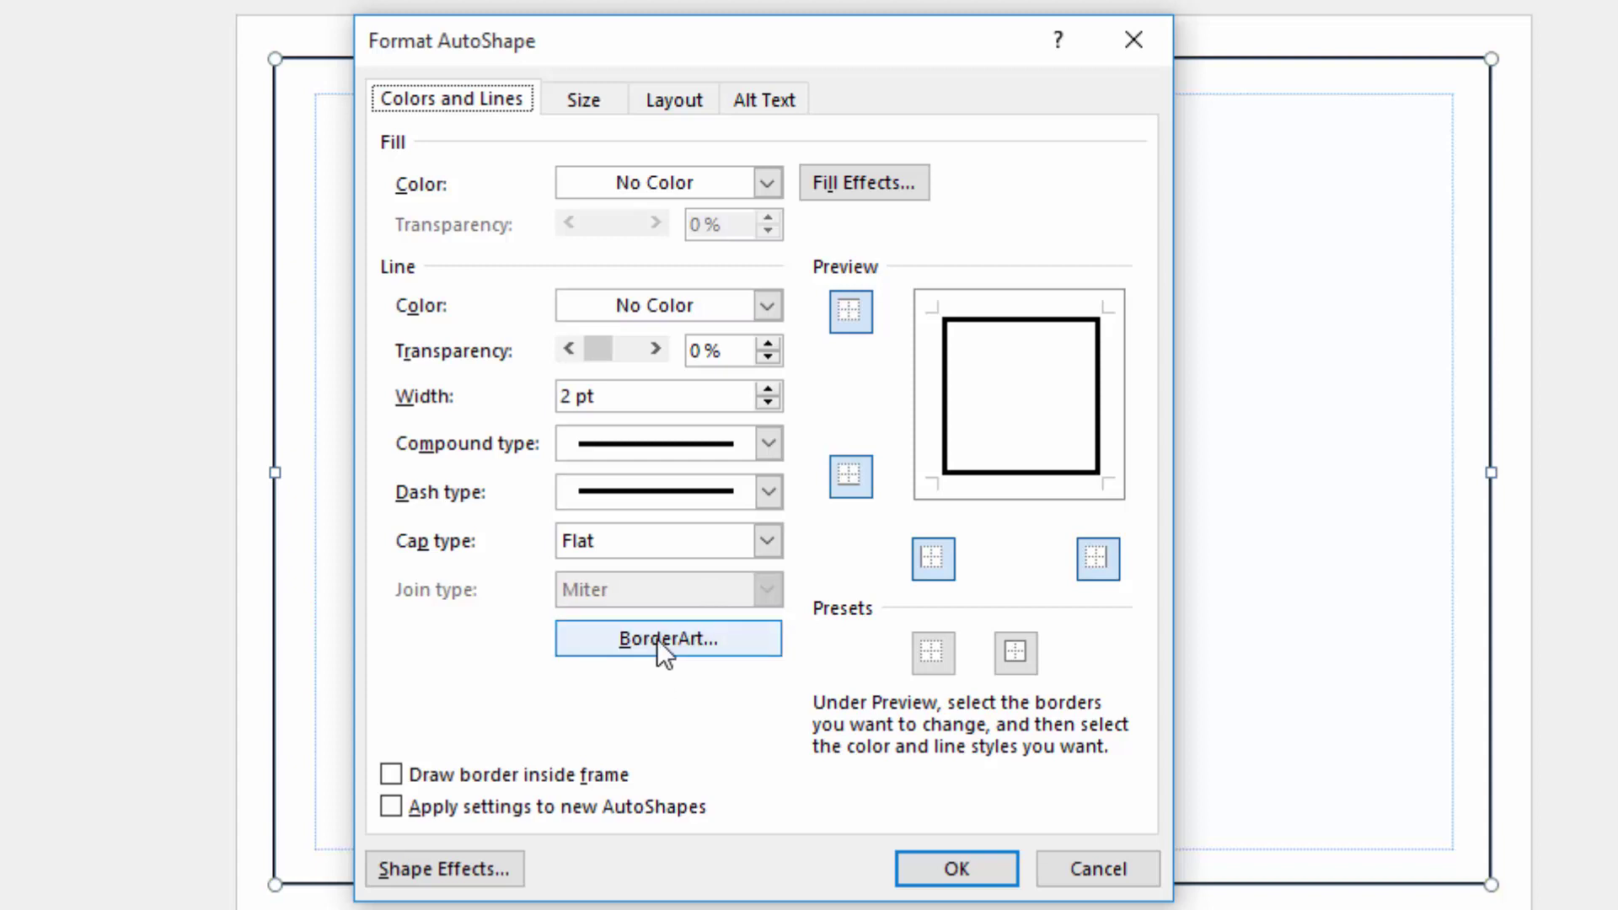
left_click(659, 642)
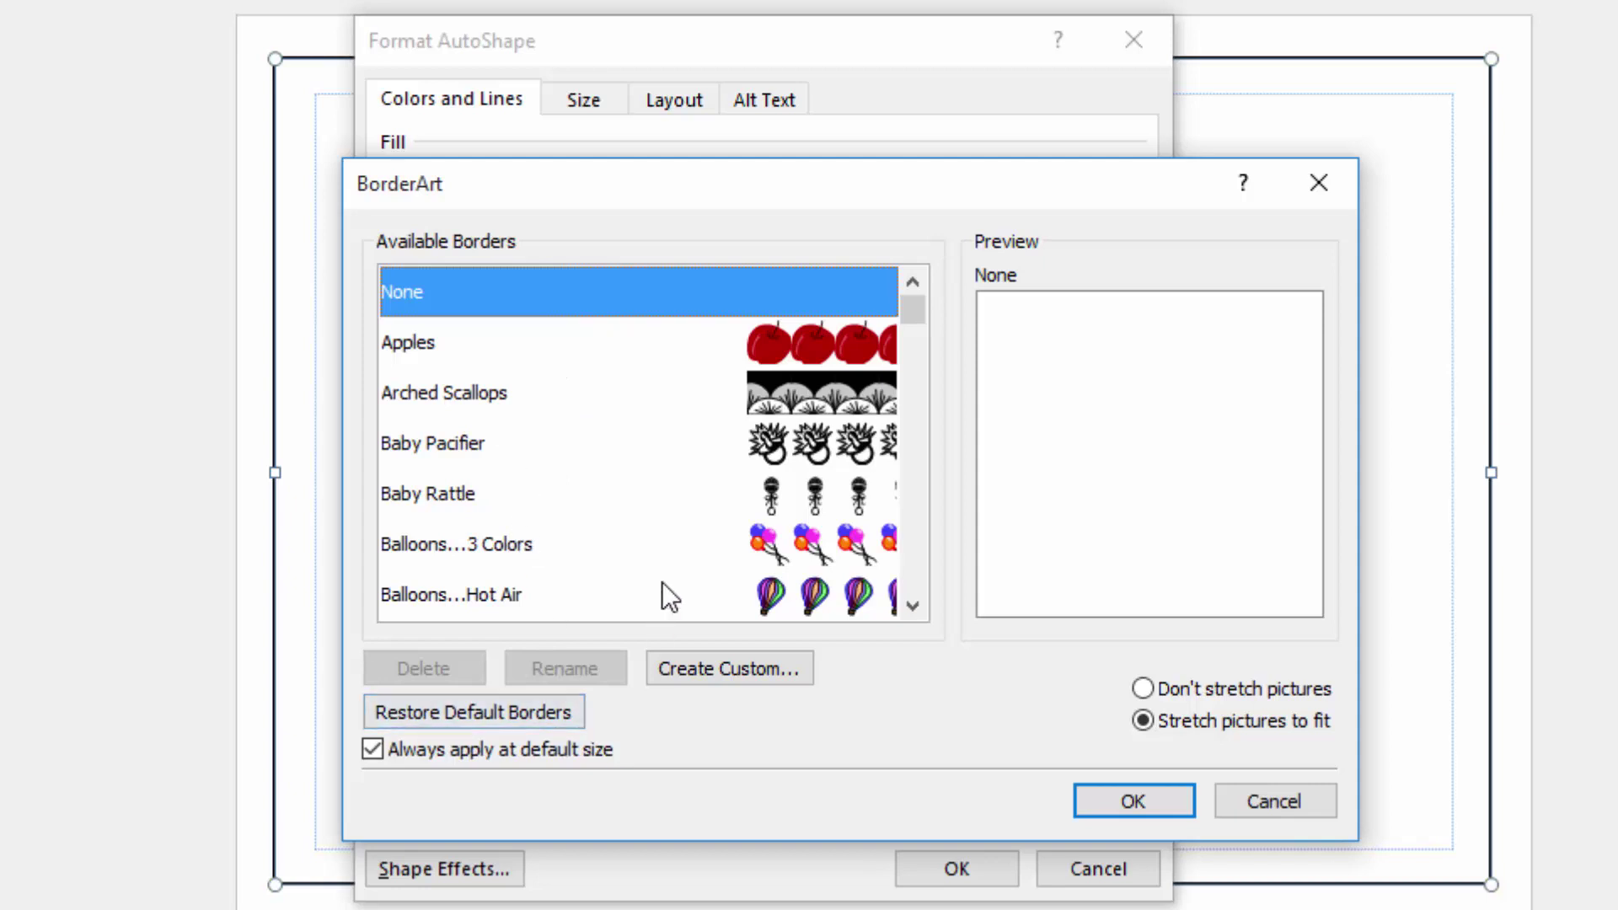
Create a custom border while working offline, using the picture PIC from the BIRTHDAY PARTY folder on the Desktop
left_click(701, 668)
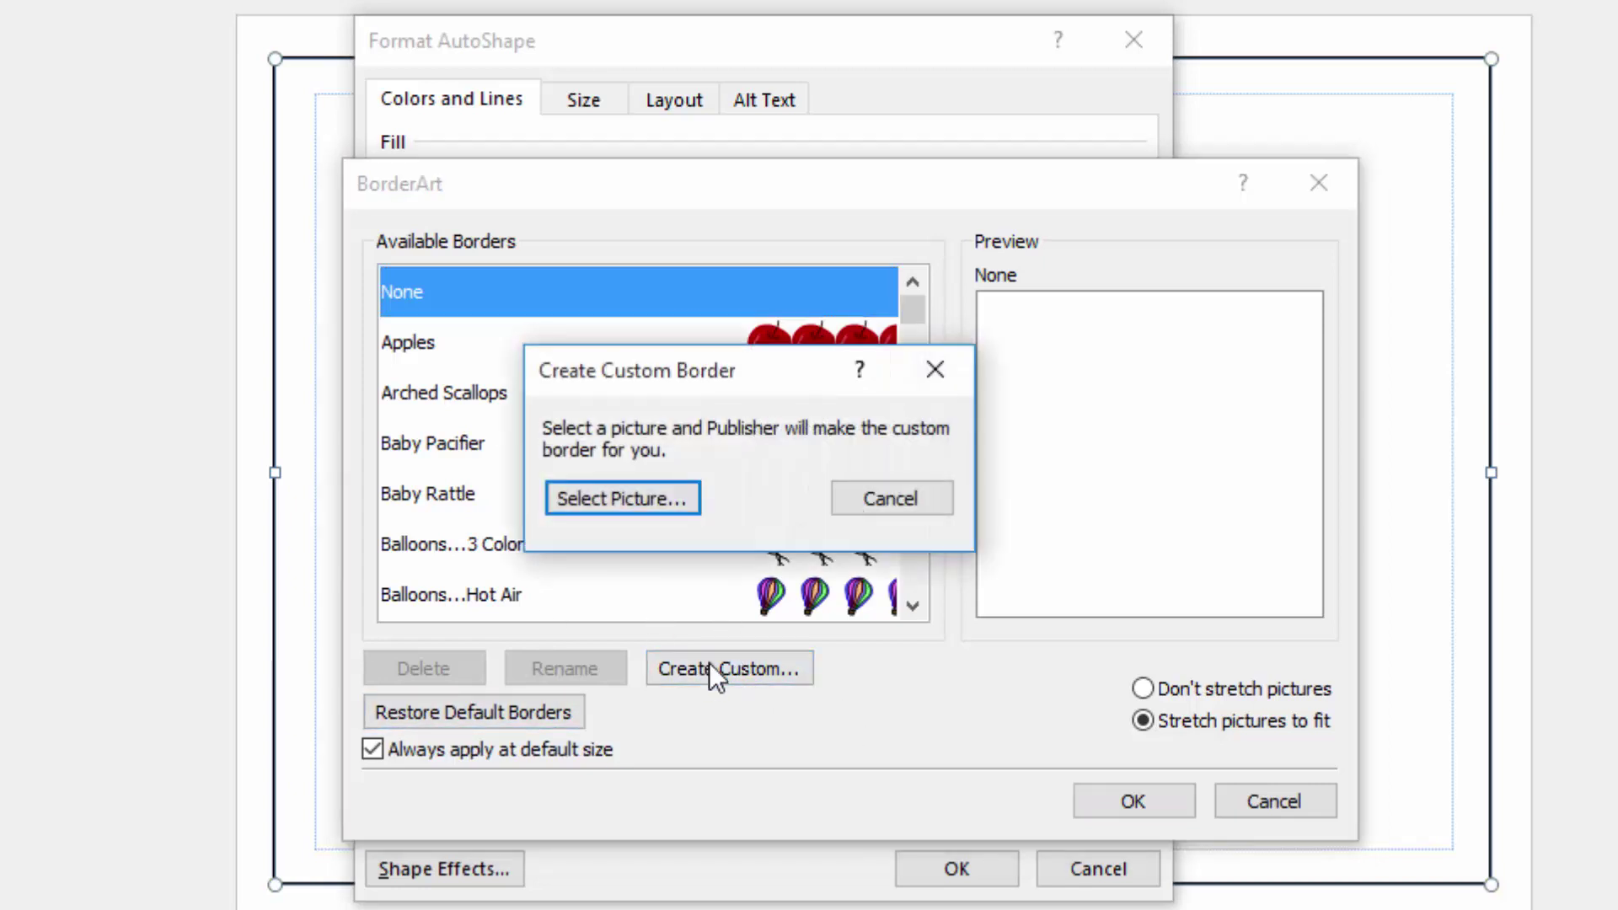
left_click(625, 497)
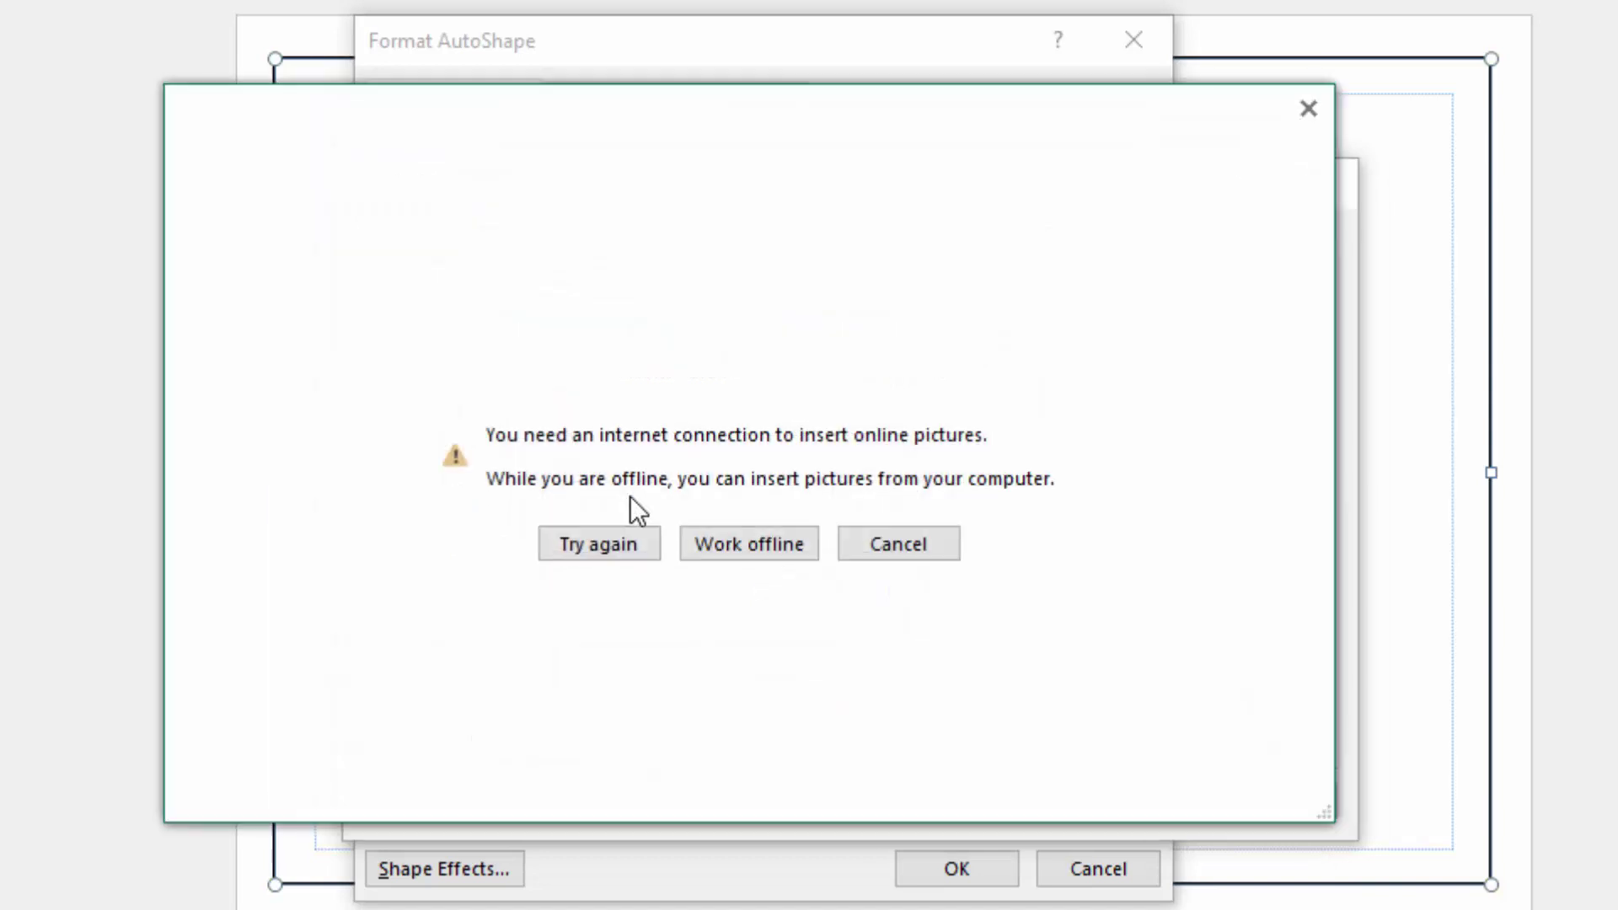
left_click(736, 544)
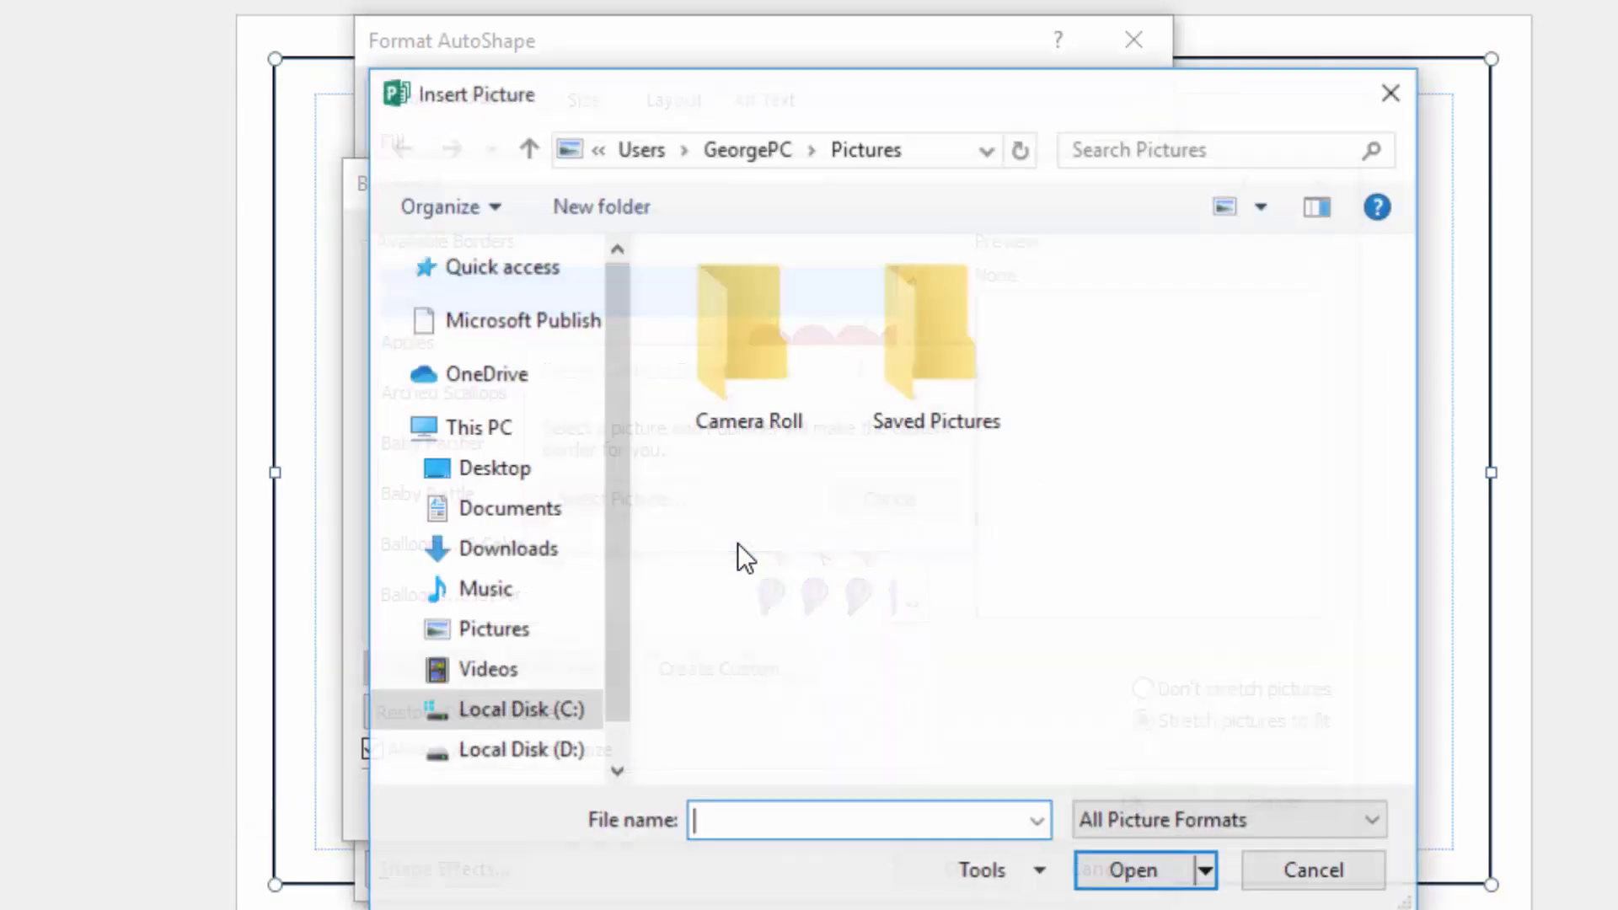
left_click(498, 536)
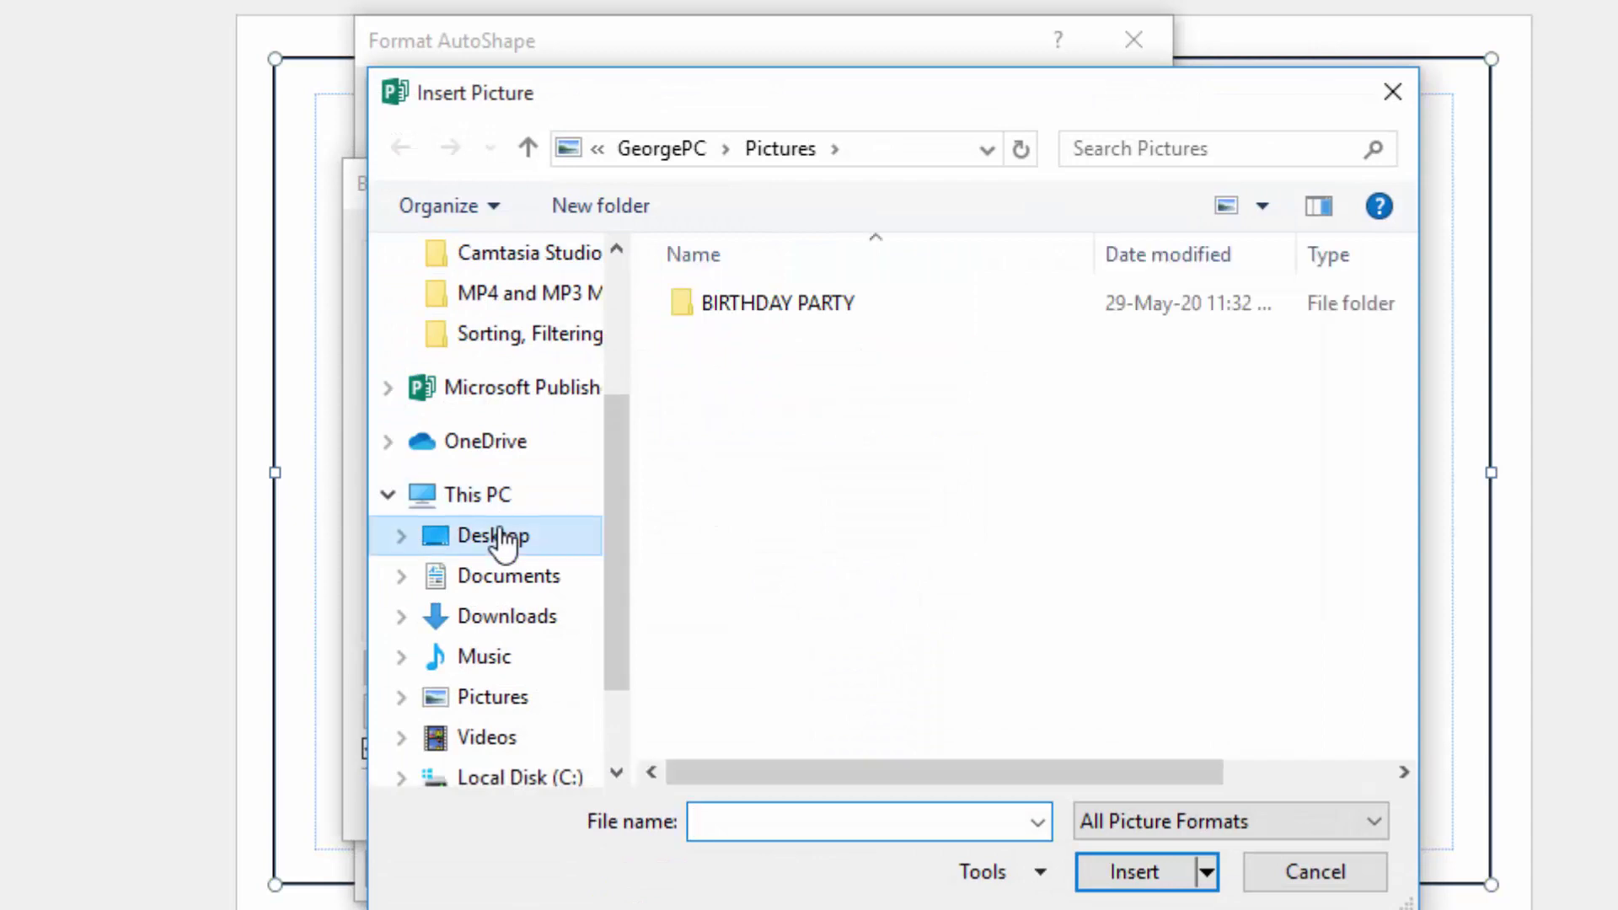
double_click(735, 302)
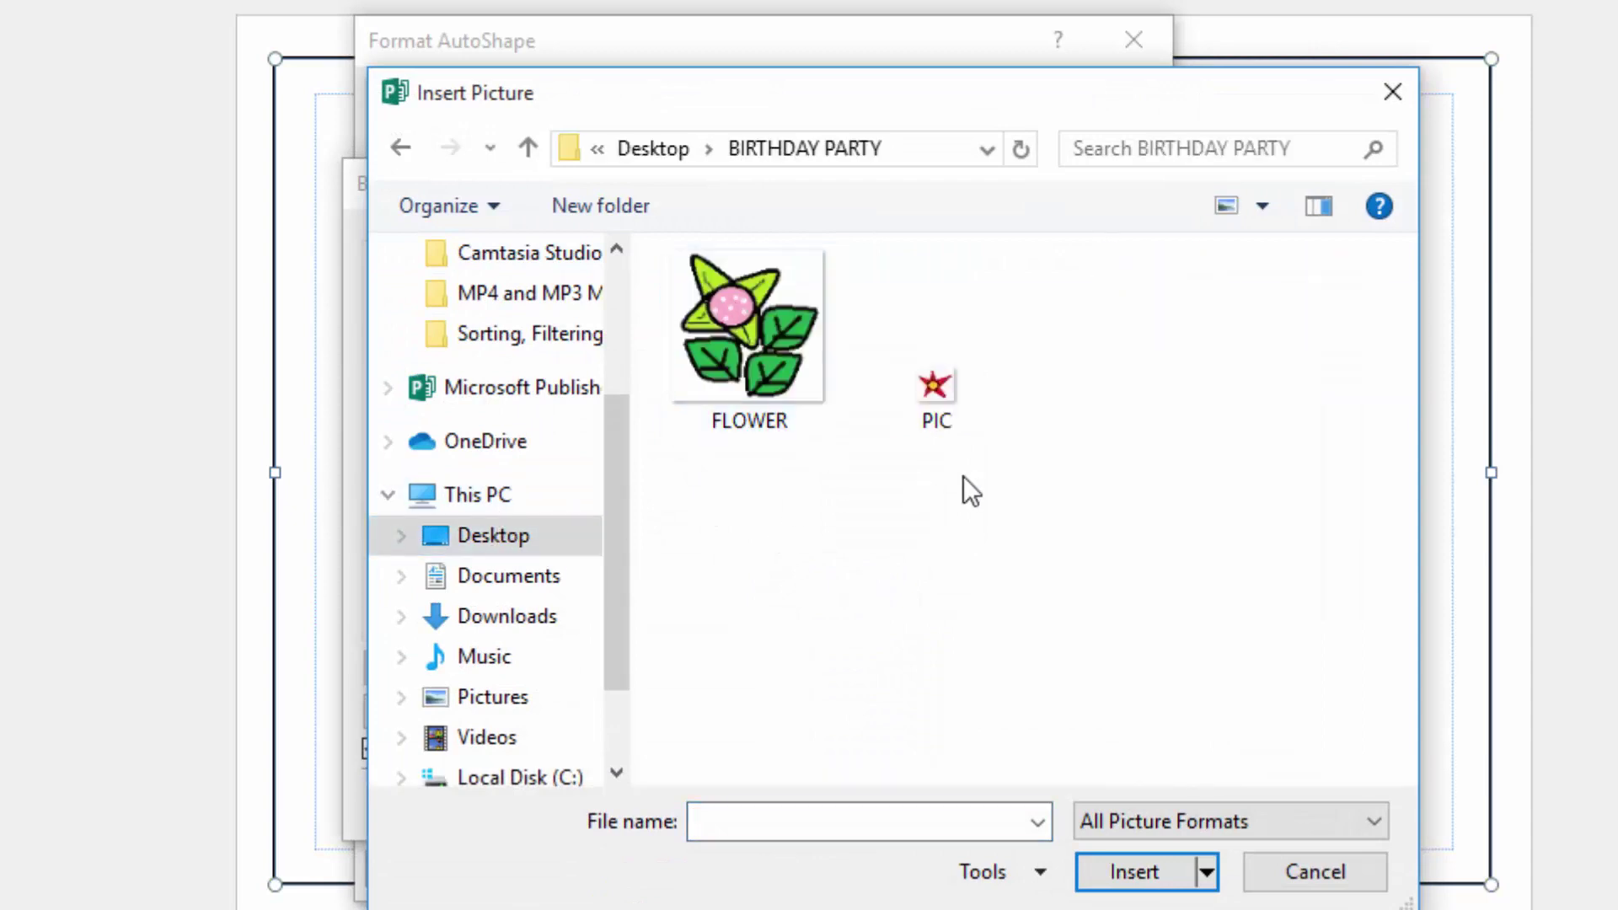
left_click(940, 382)
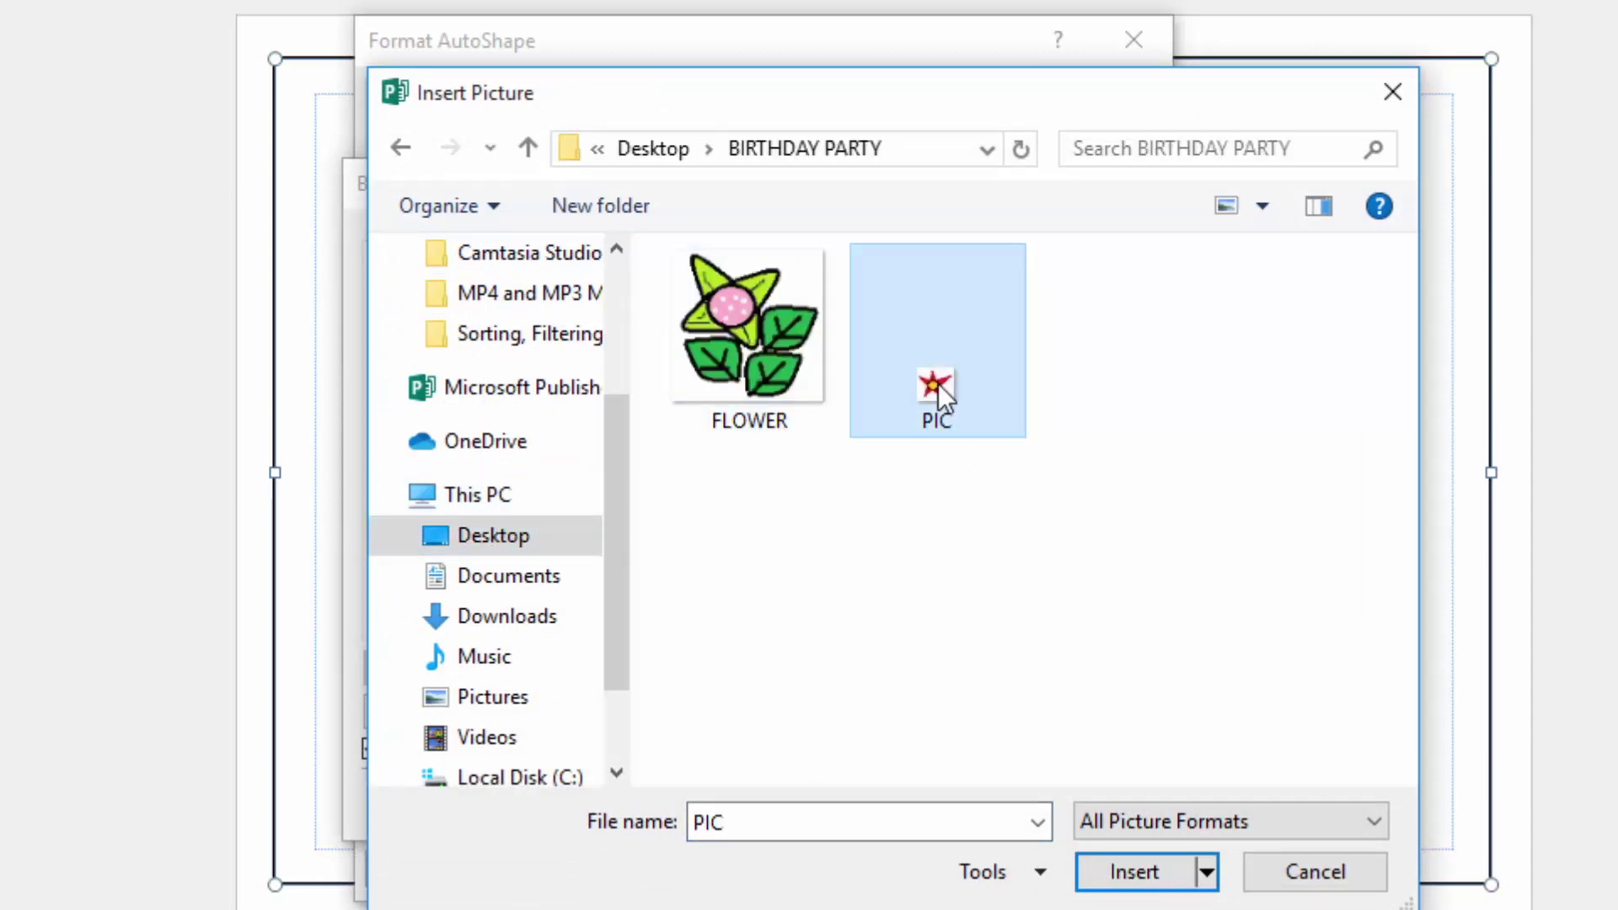
left_click(1133, 872)
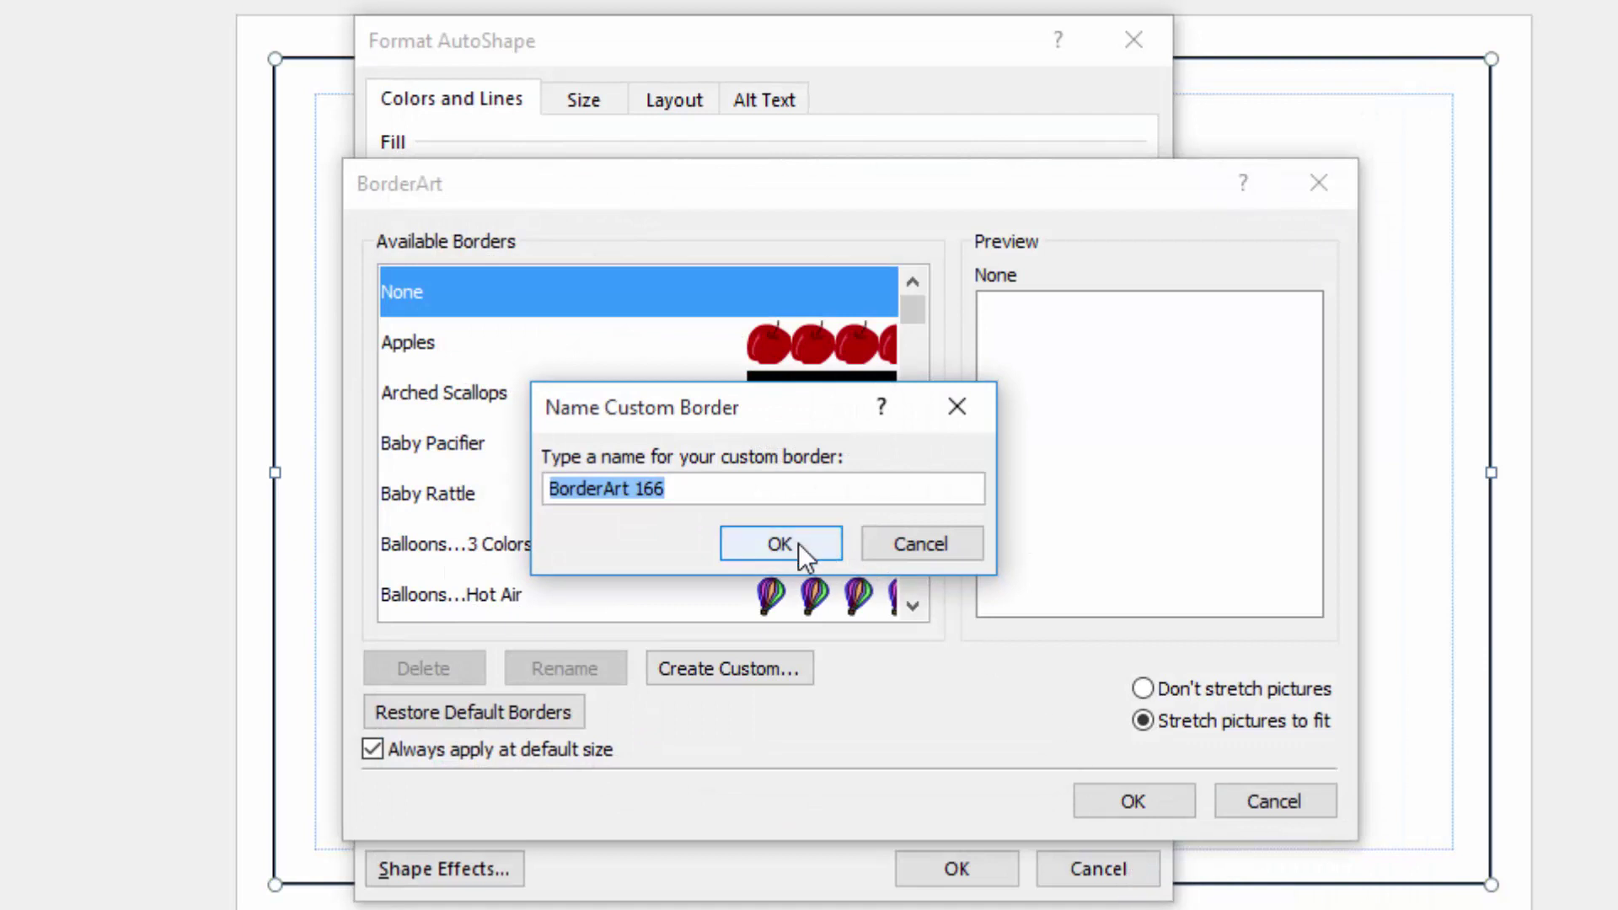
Accept the suggested name for the custom border and apply the star border to the rectangle
left_click(821, 543)
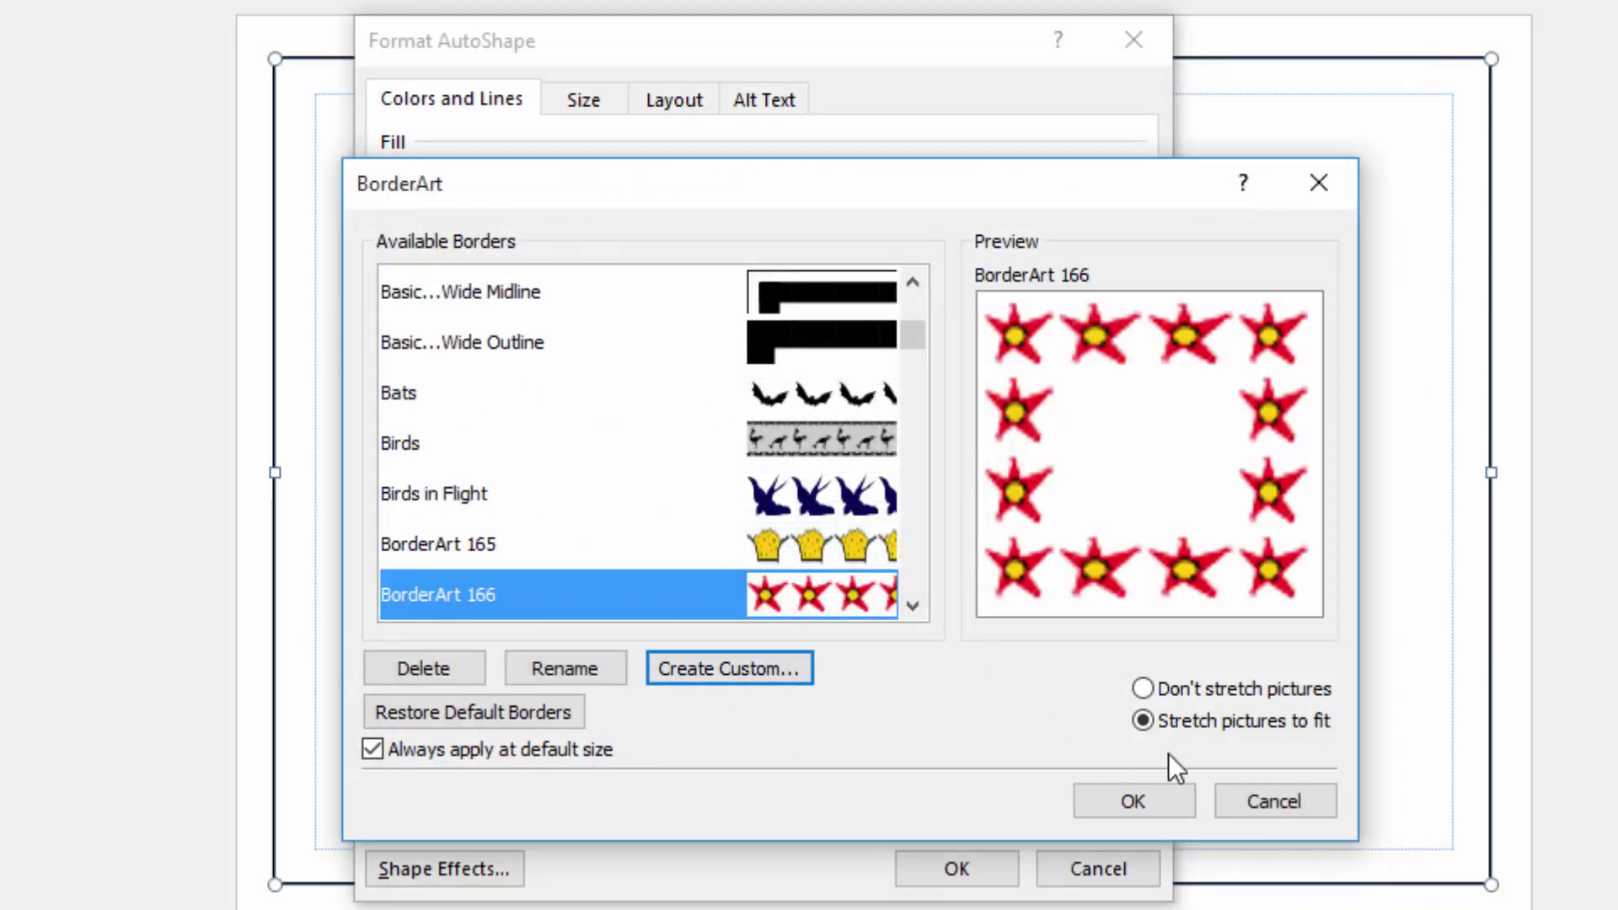
left_click(1129, 798)
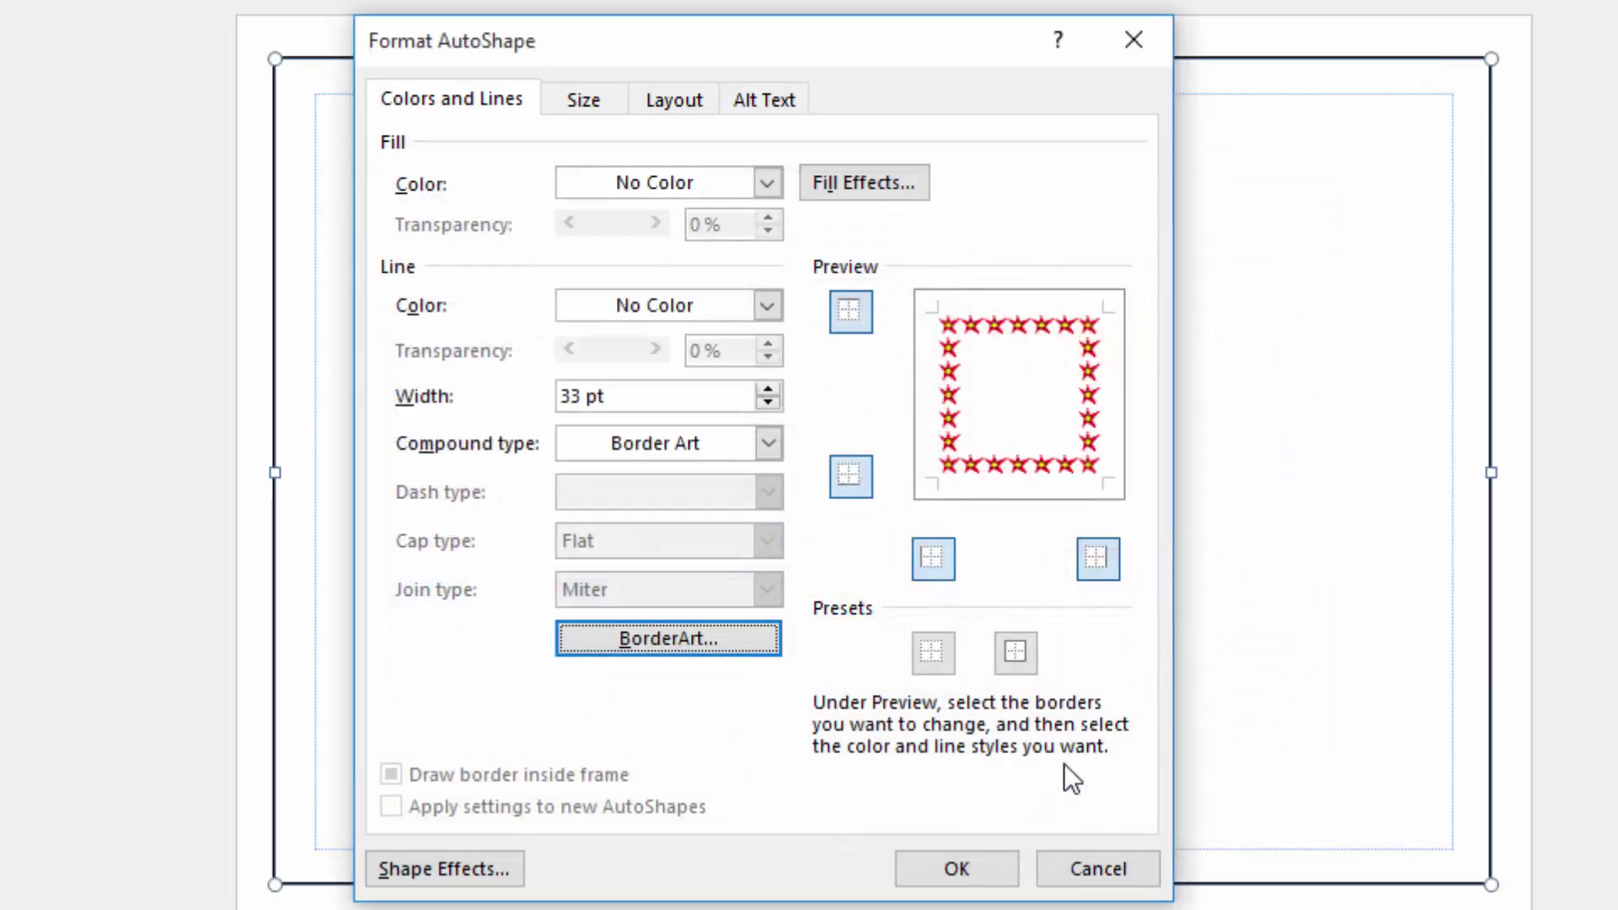
left_click(945, 869)
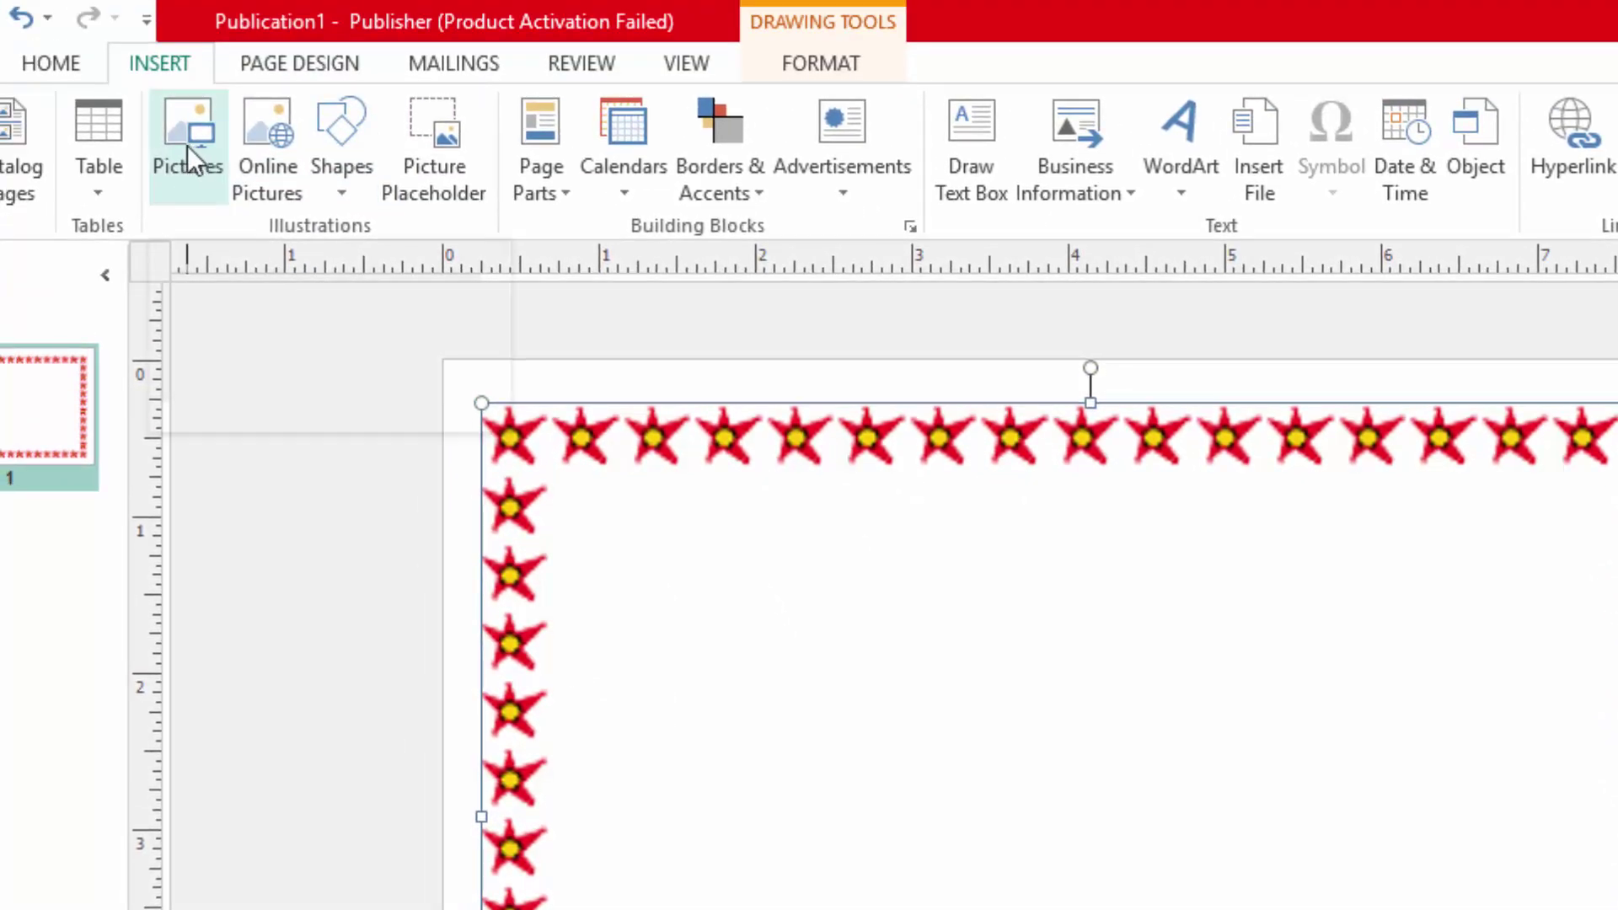
Insert the picture FLOWER from the BIRTHDAY PARTY folder and move it to the page's upper-left corner inside the border
left_click(187, 145)
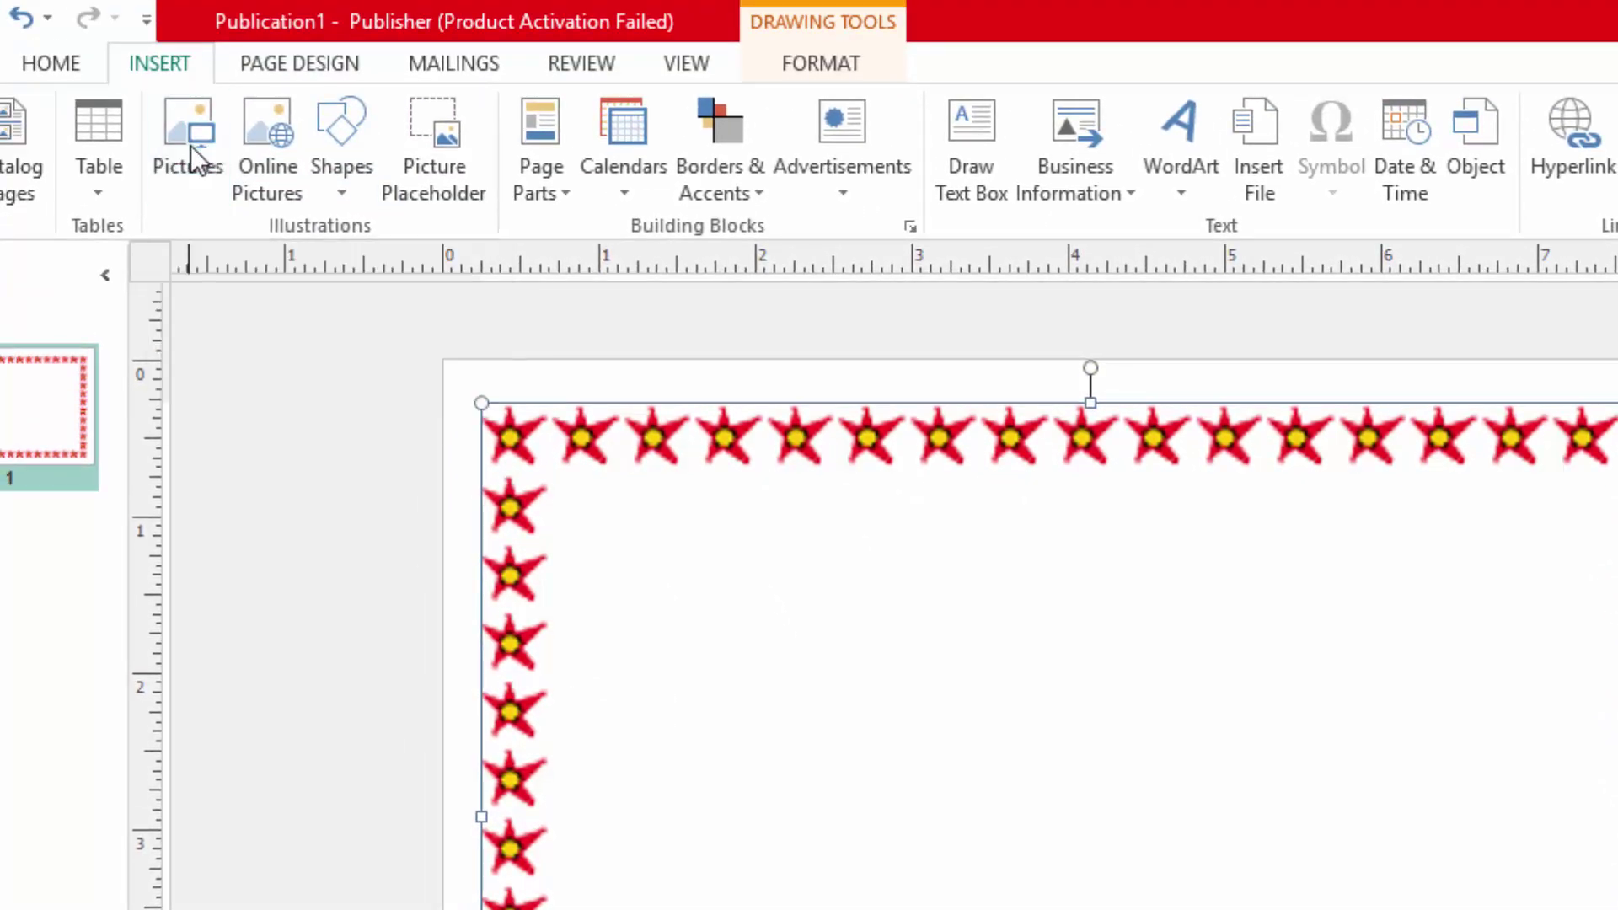
left_click(281, 251)
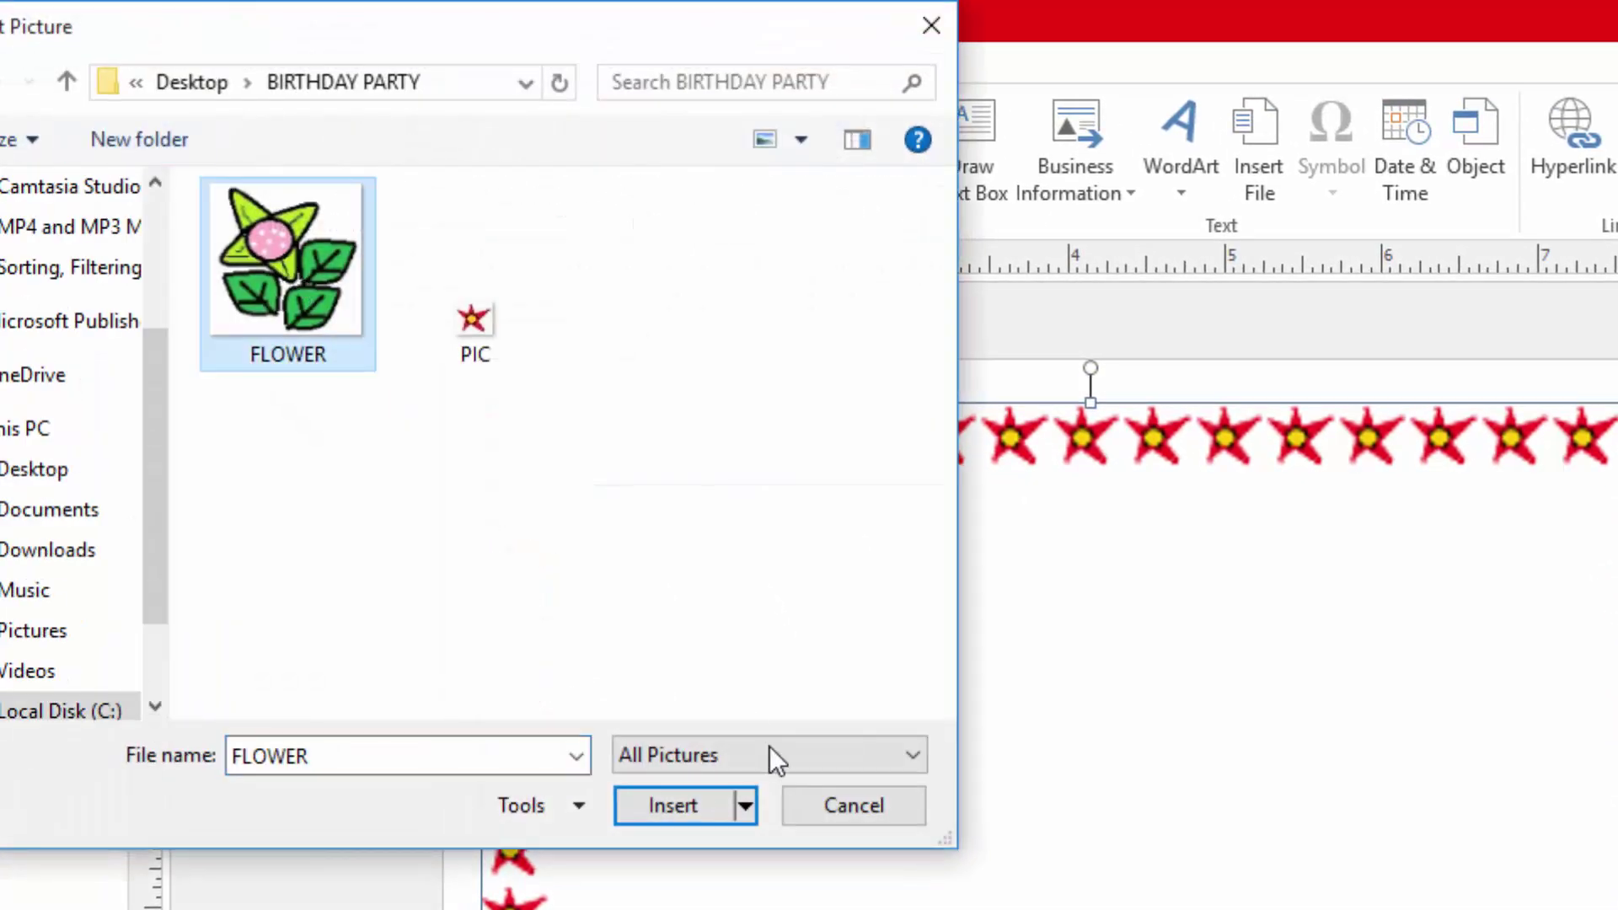
left_click(684, 805)
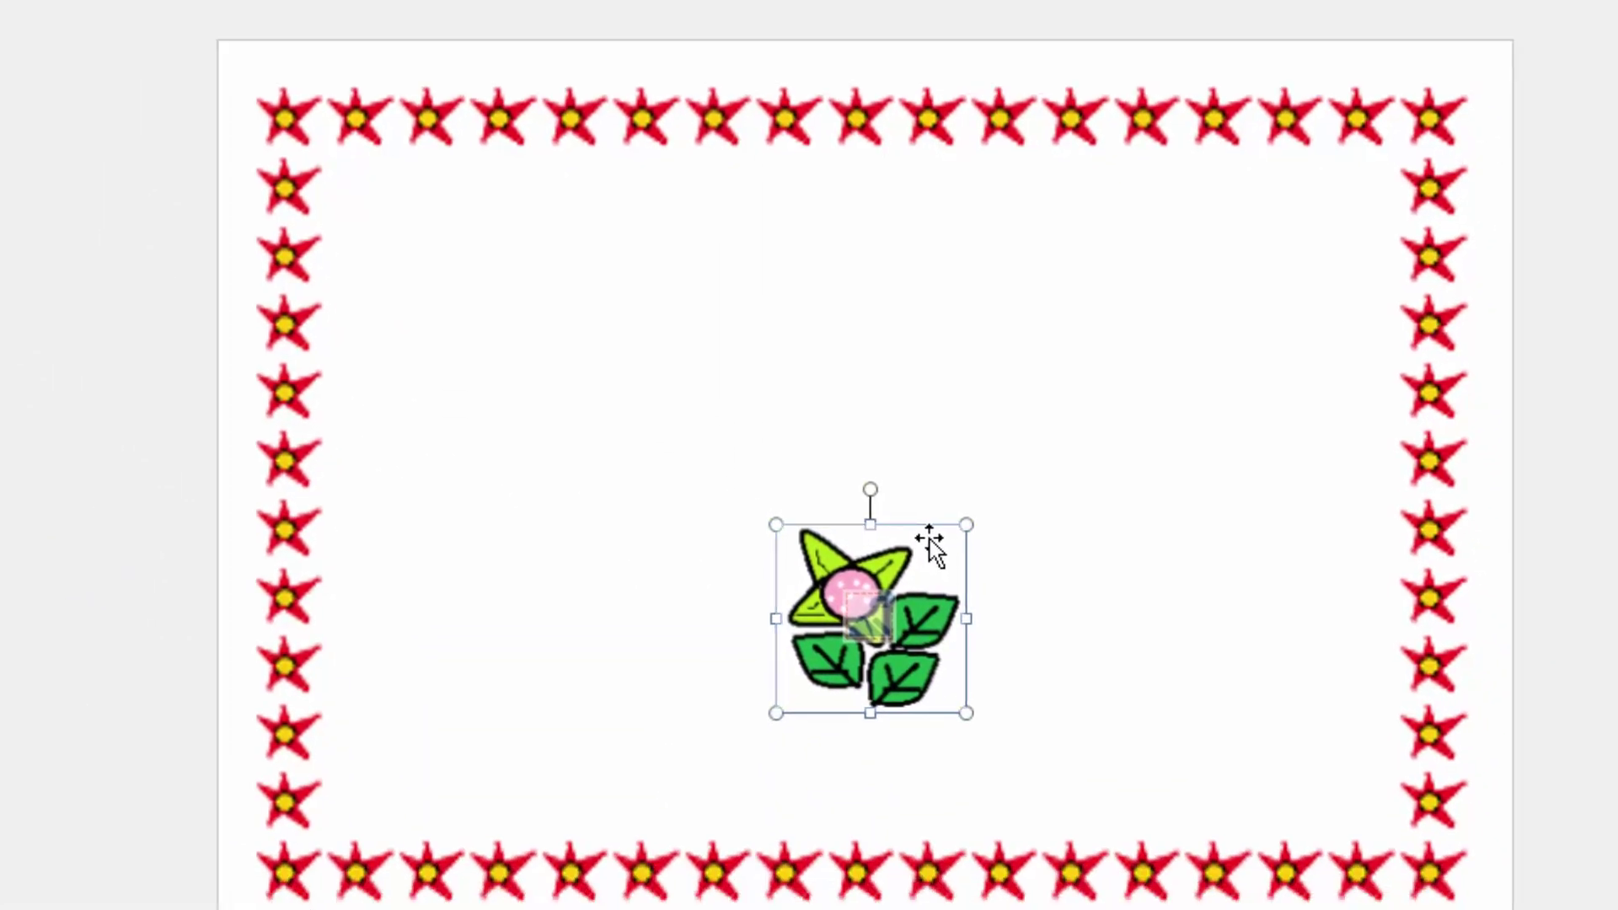
left_click_drag(1028, 674, 619, 387)
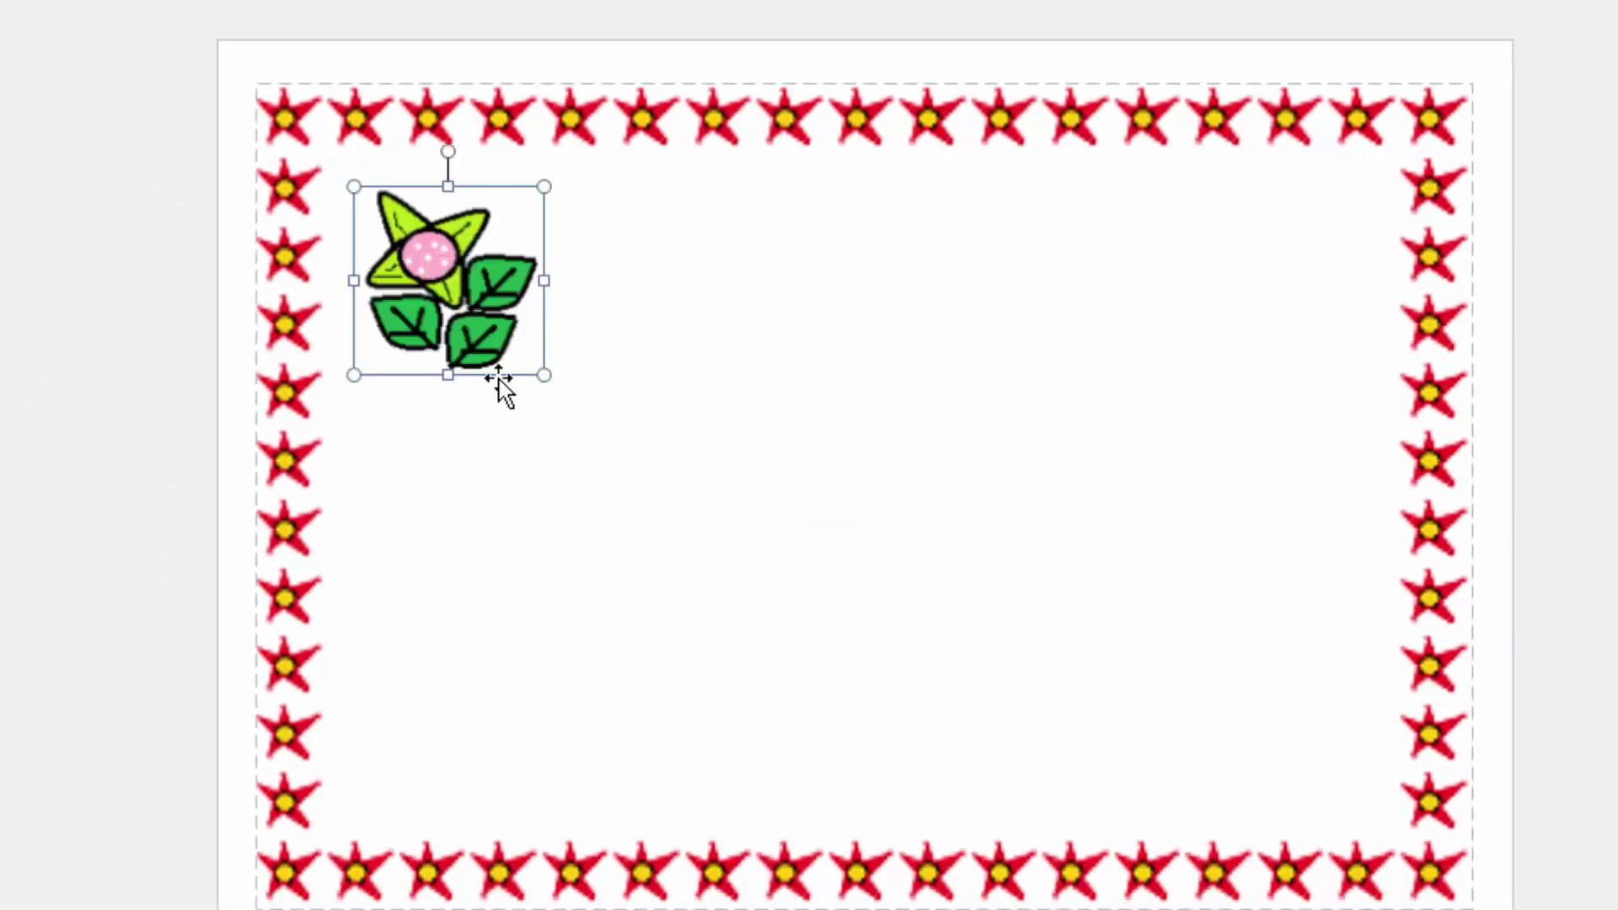
Draw a text box about 4.9" wide and 1.2" high beside the flower and enter "Birthday Invitation Card"
left_click(900, 362)
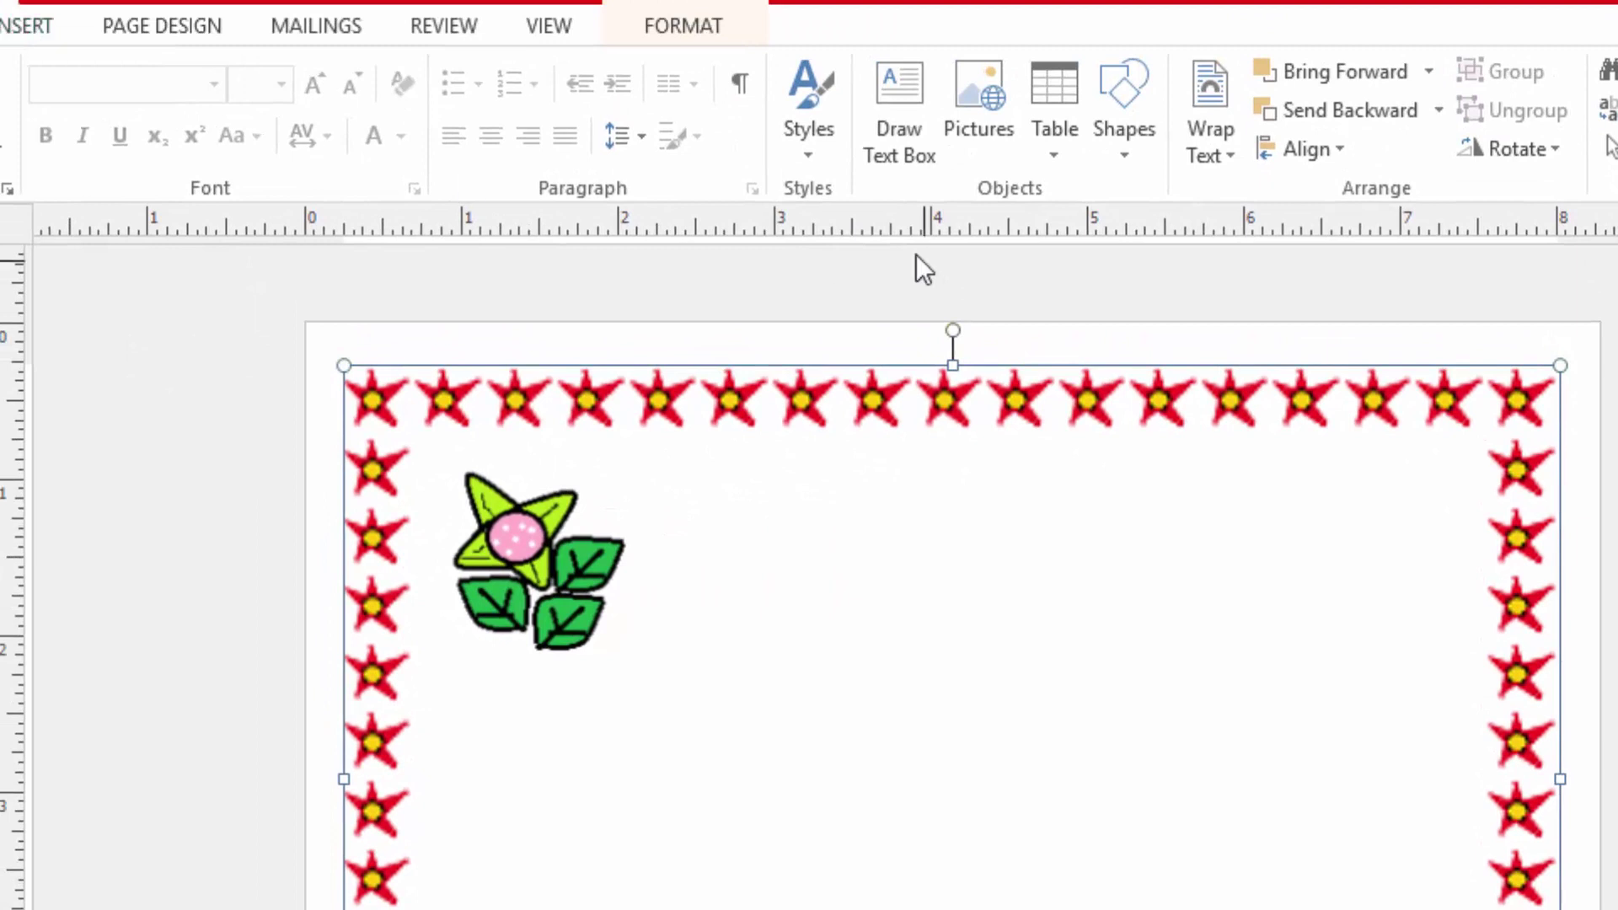
left_click(899, 127)
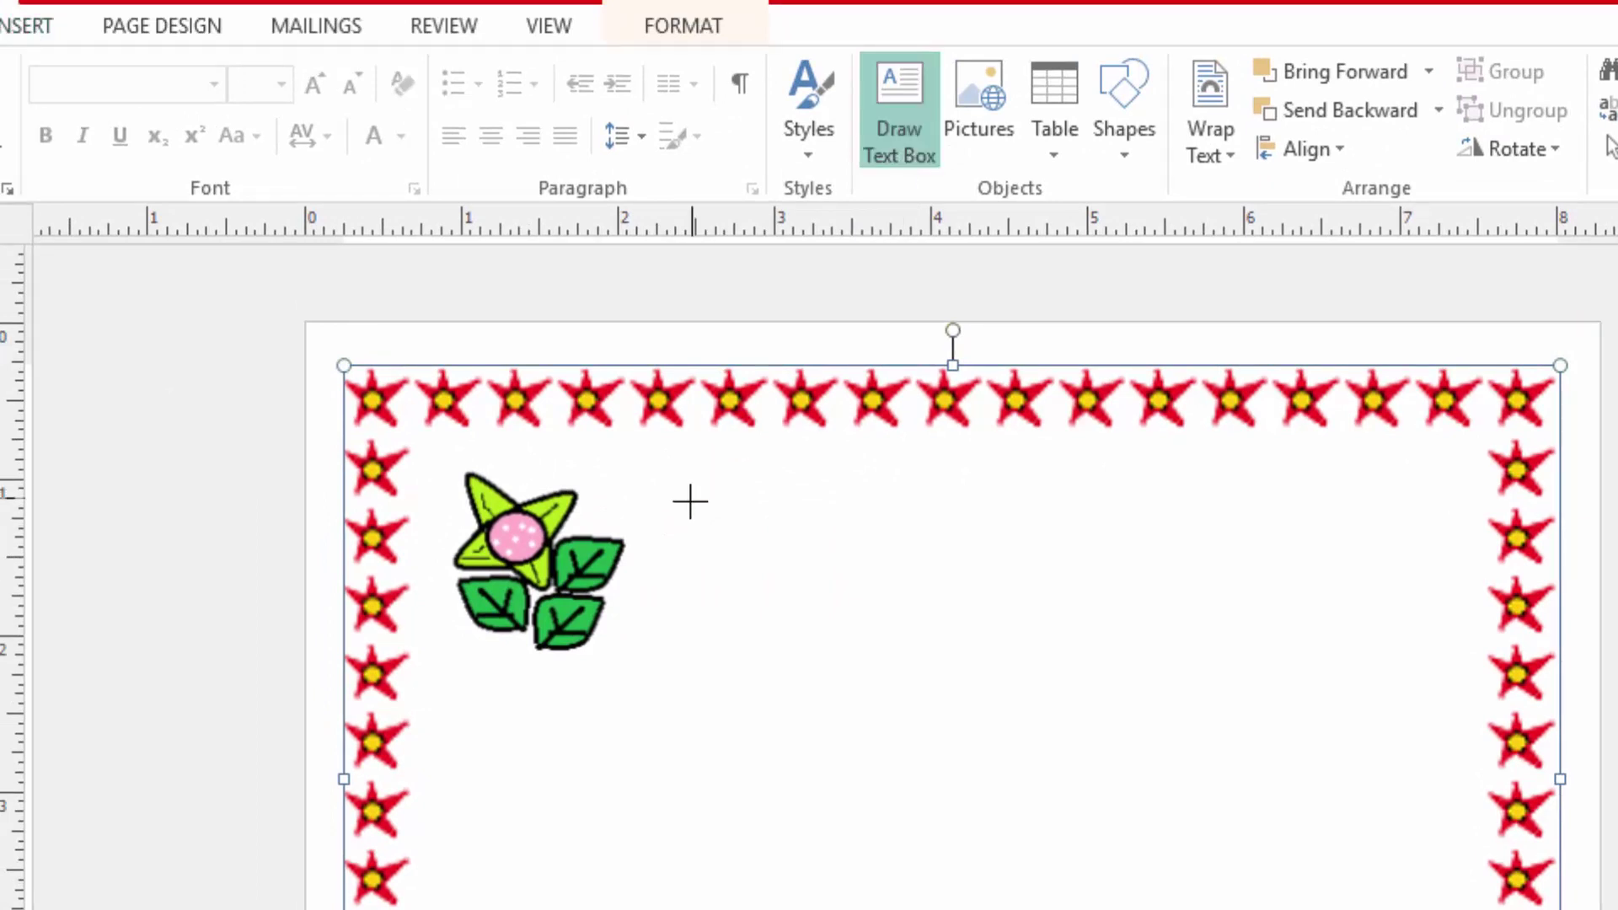
left_click_drag(683, 503, 1442, 679)
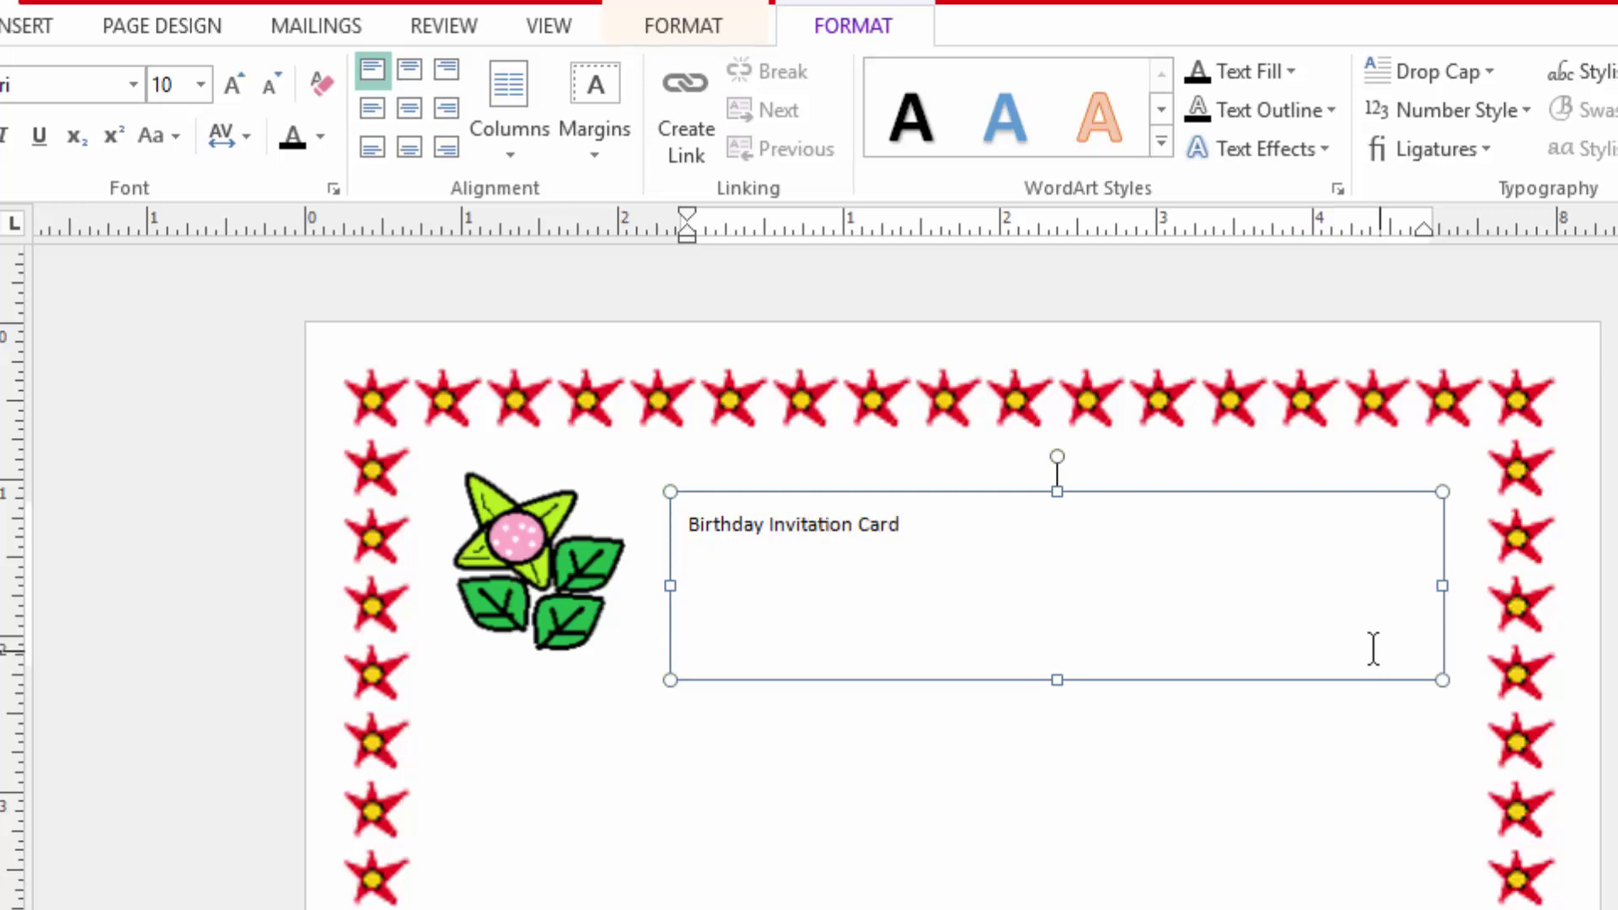
Format the heading "Birthday Invitation Card" in 28 pt Footlight MT Light
left_click_drag(935, 534, 531, 505)
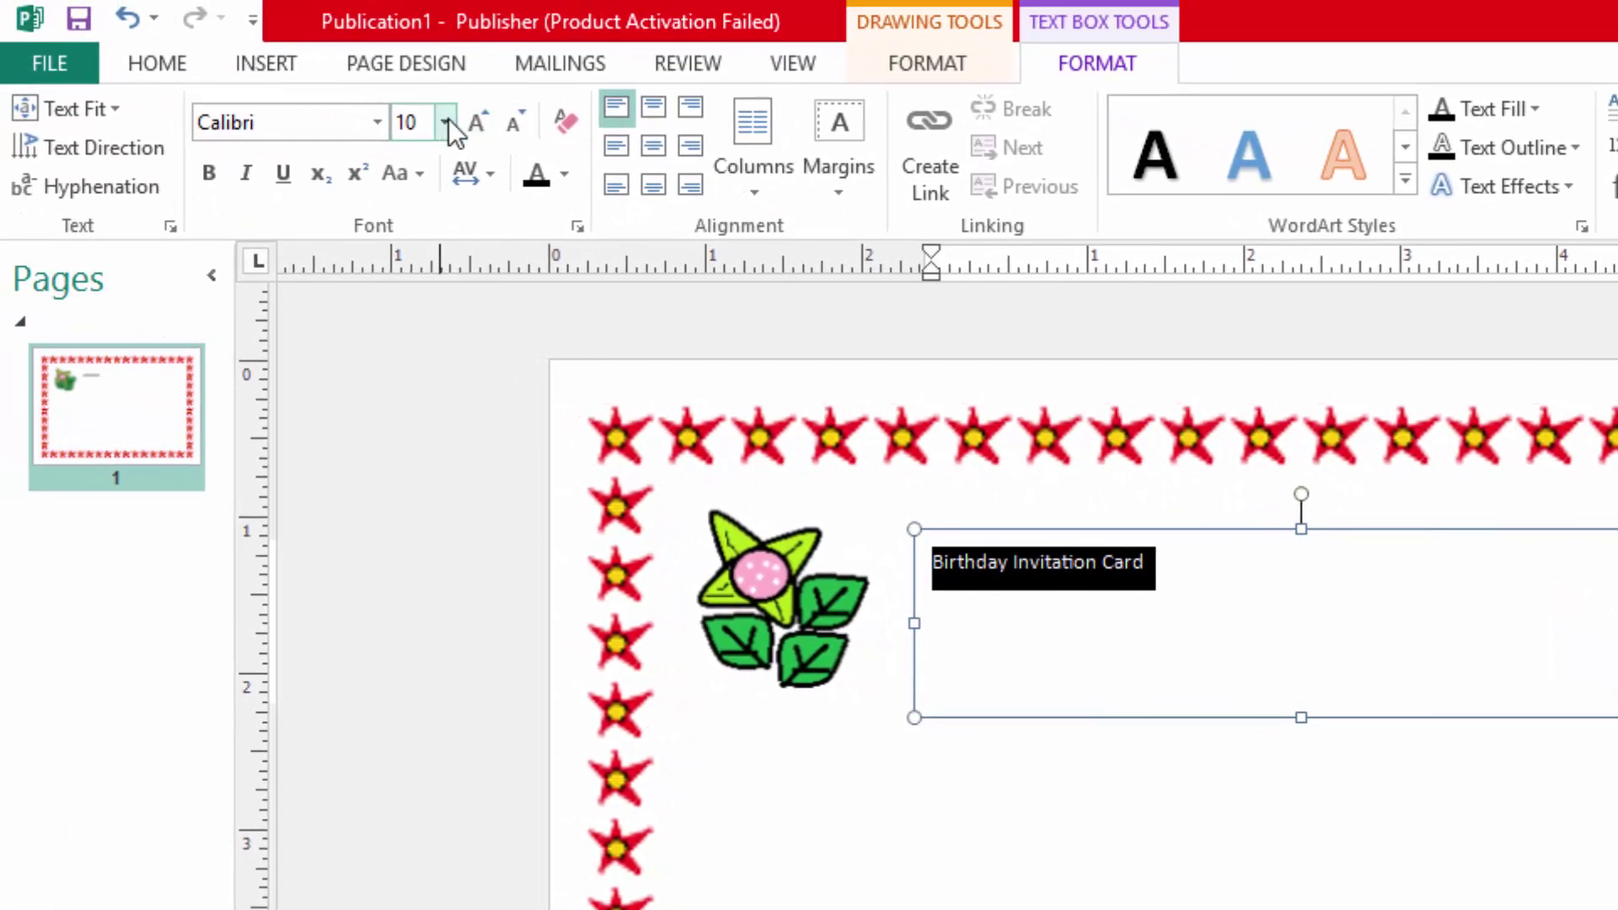
left_click(201, 84)
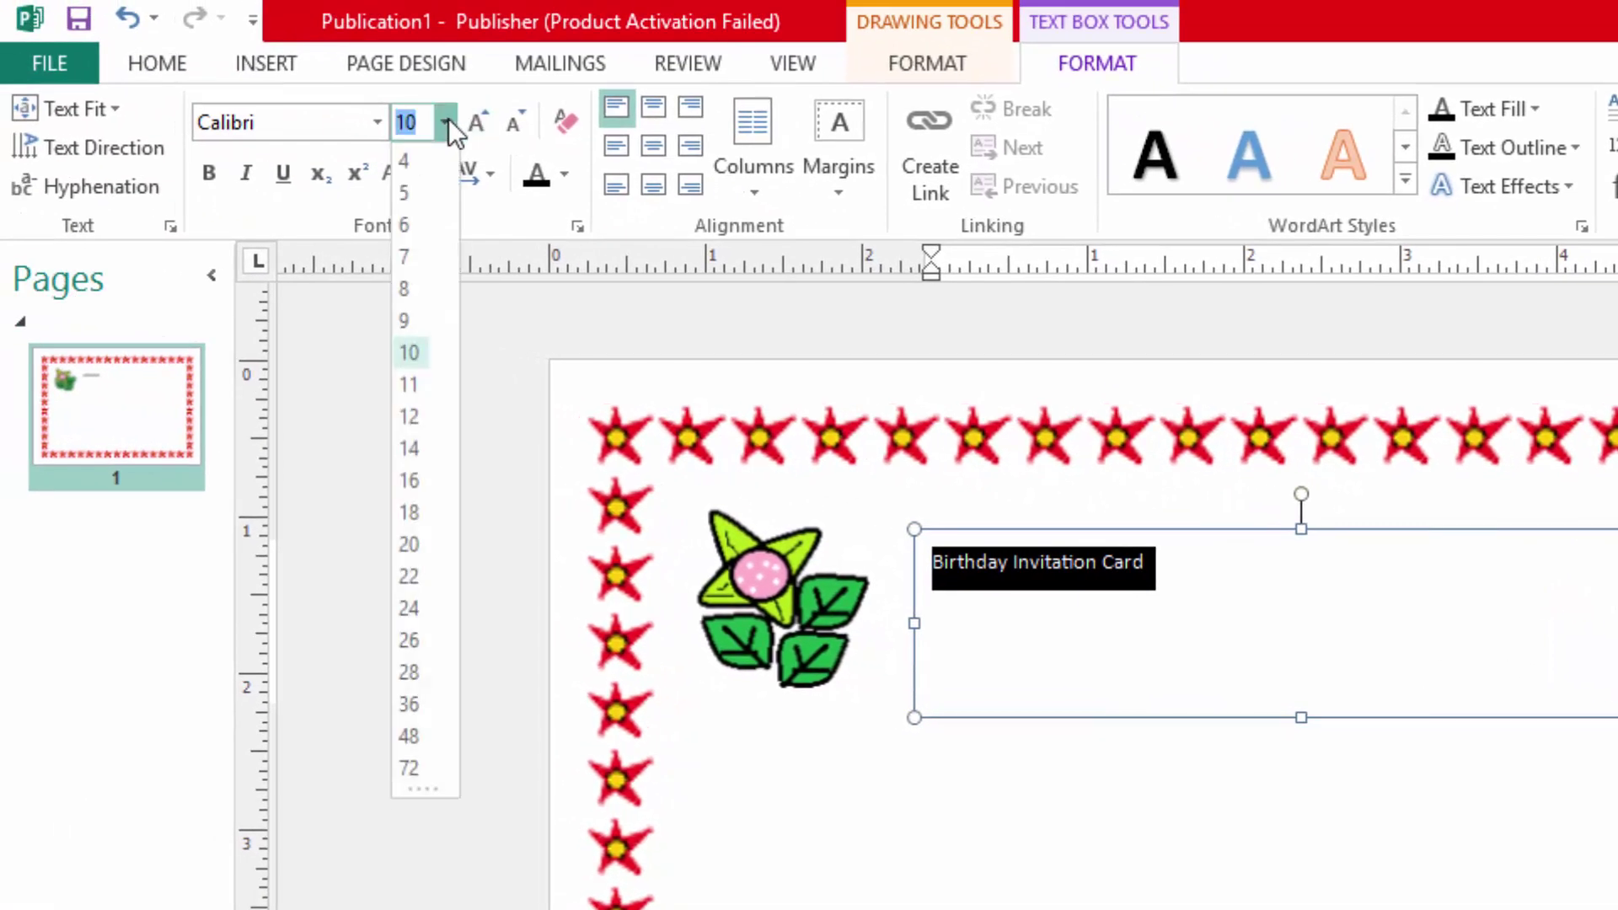
left_click(415, 672)
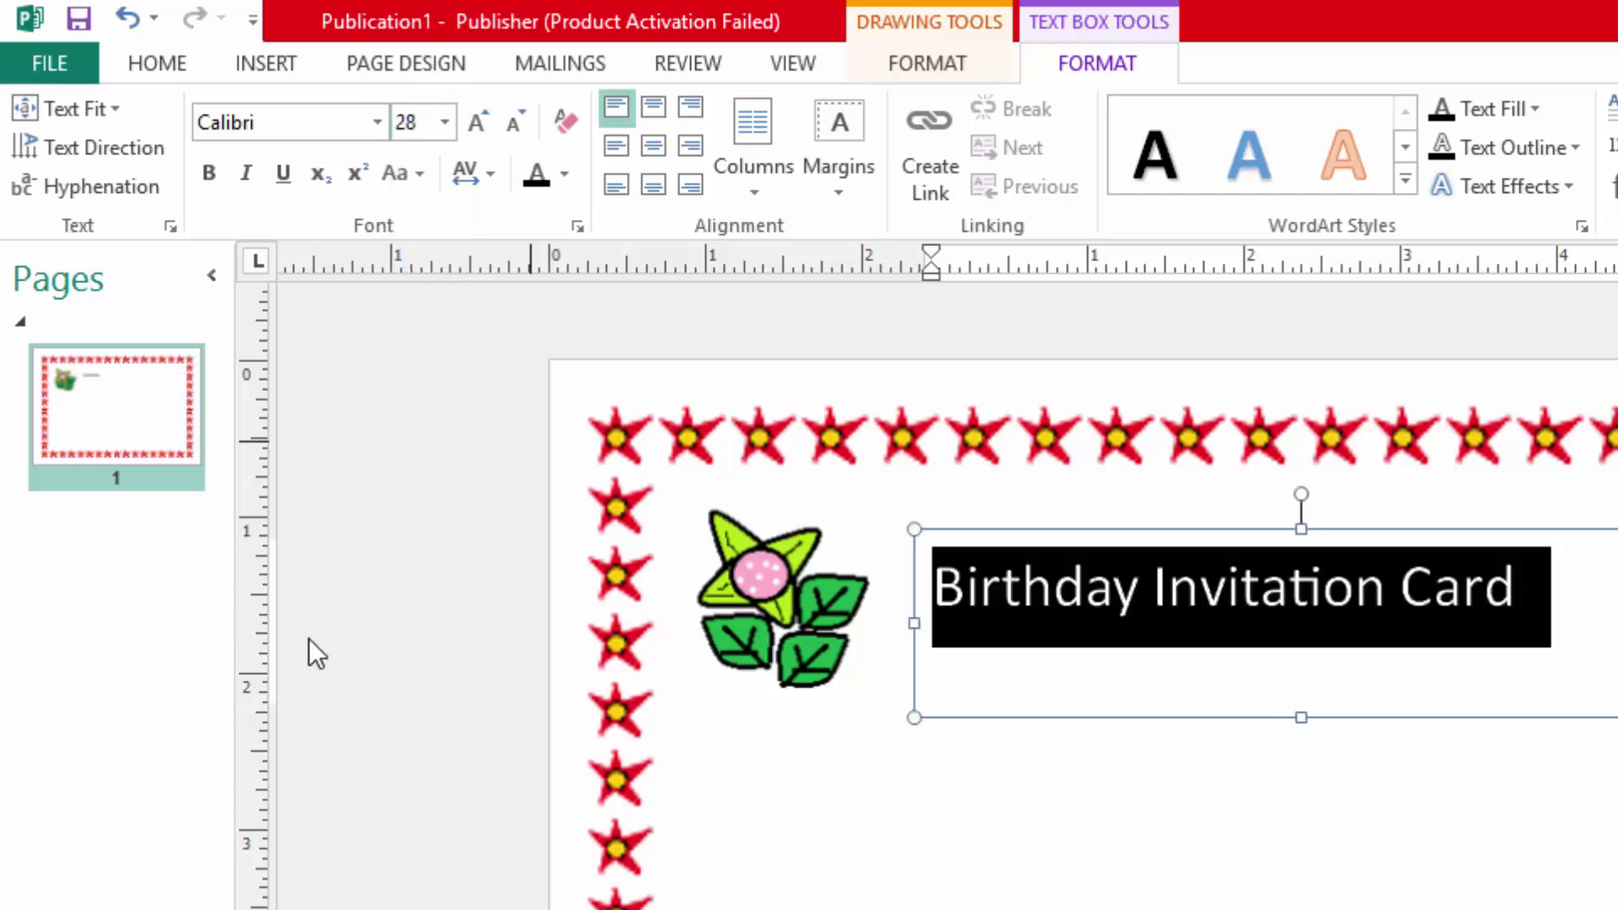
left_click(377, 124)
scroll(332, 676, "down", 15)
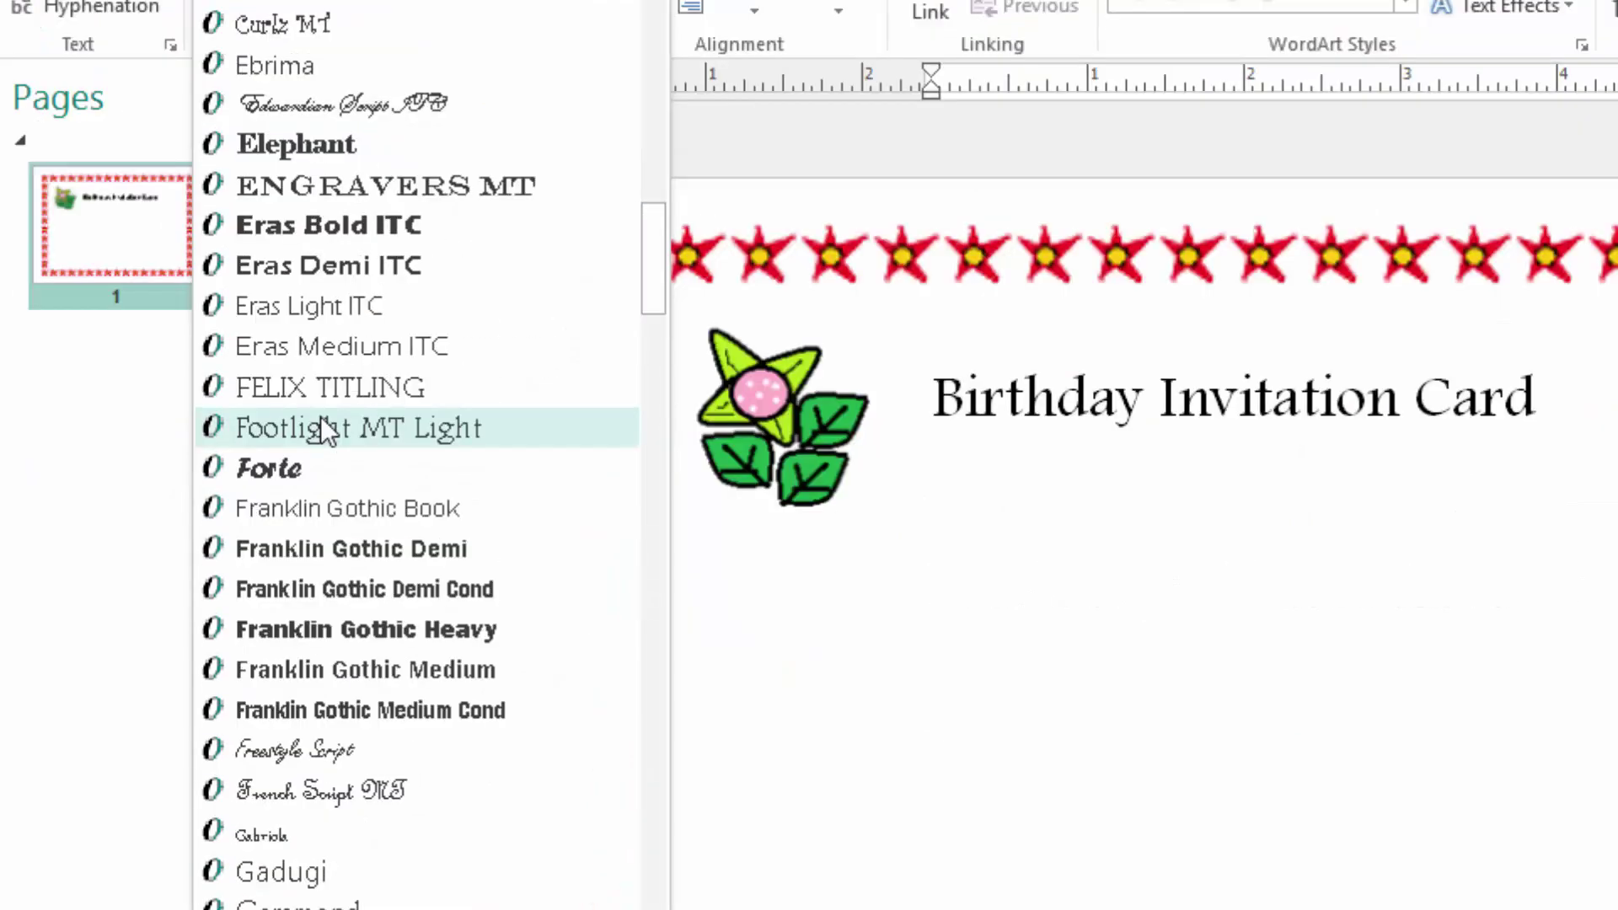
left_click(320, 427)
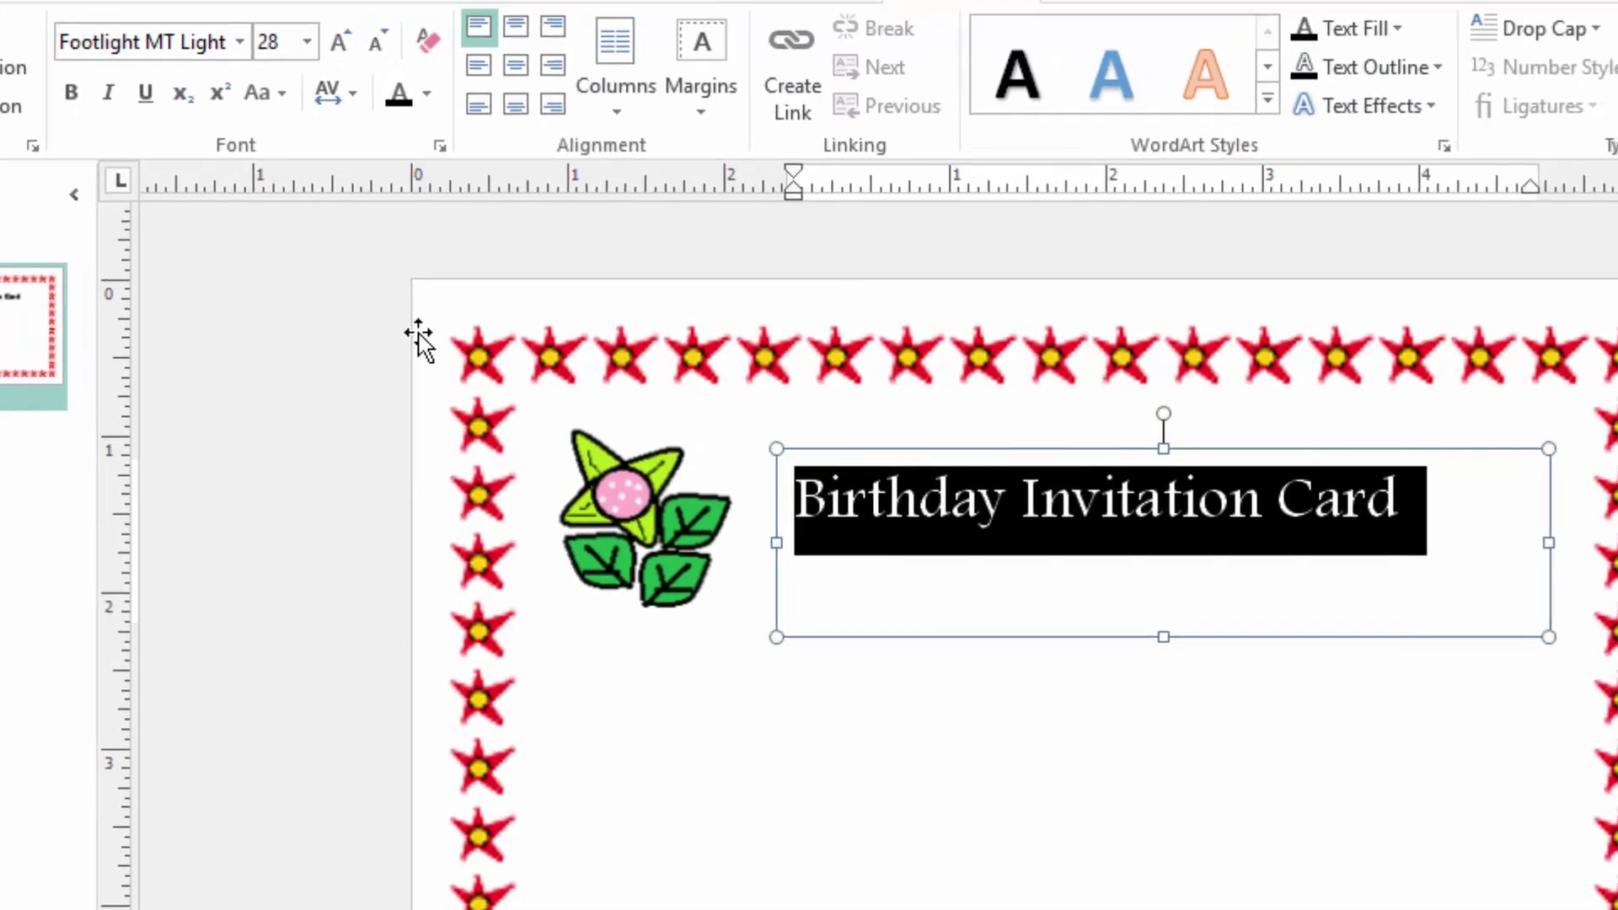
Color the heading with the standard blue and make it bold
left_click(427, 92)
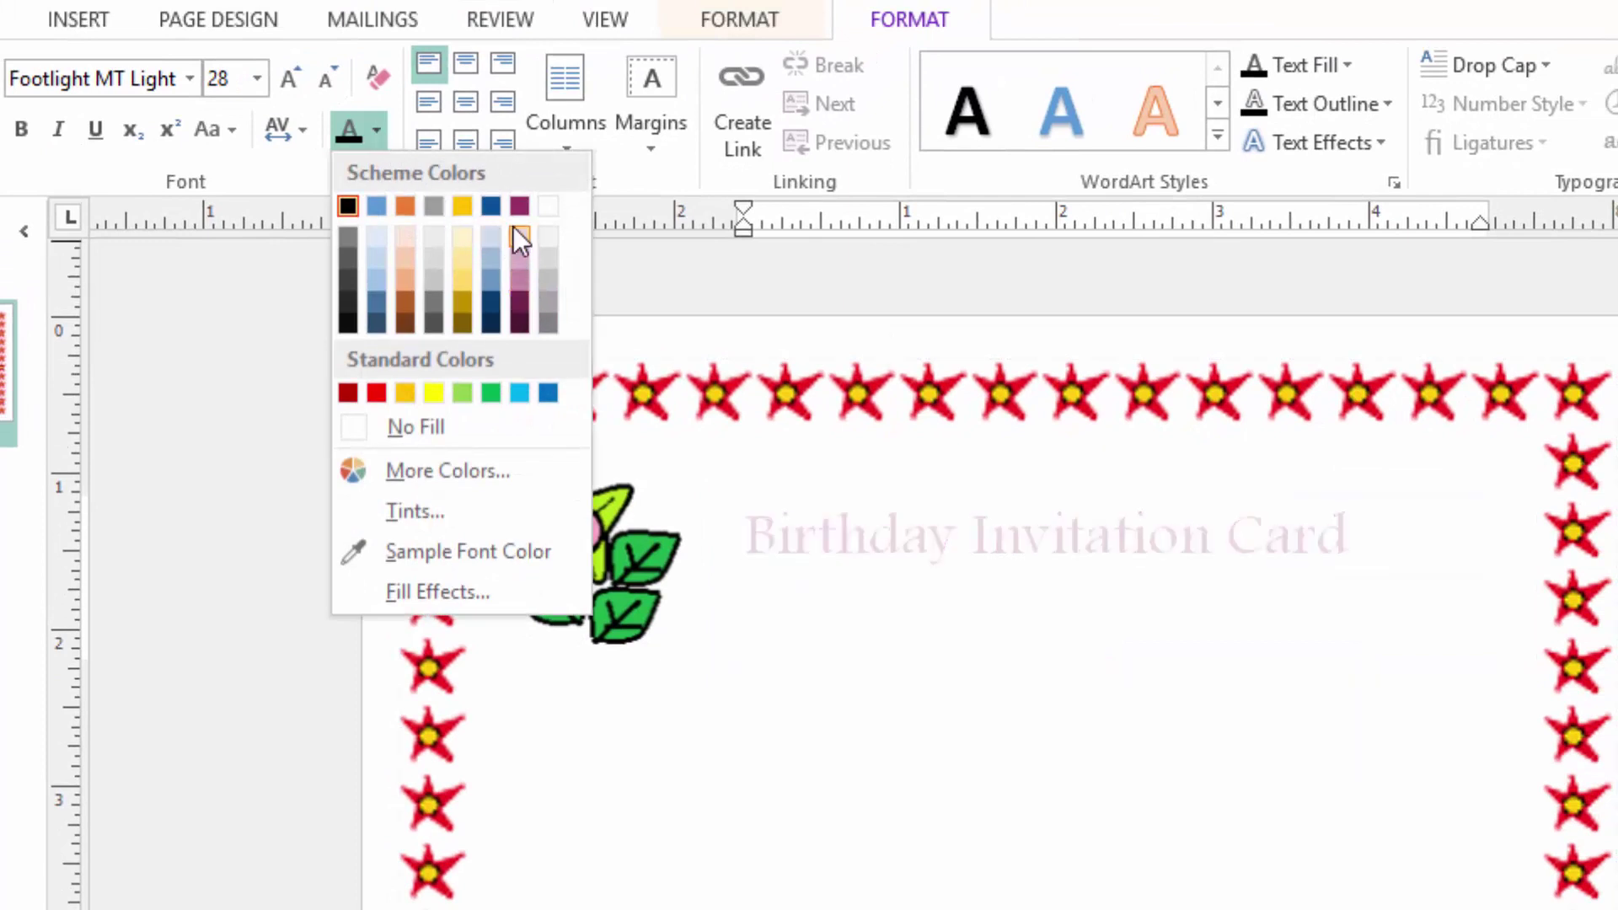
left_click(548, 392)
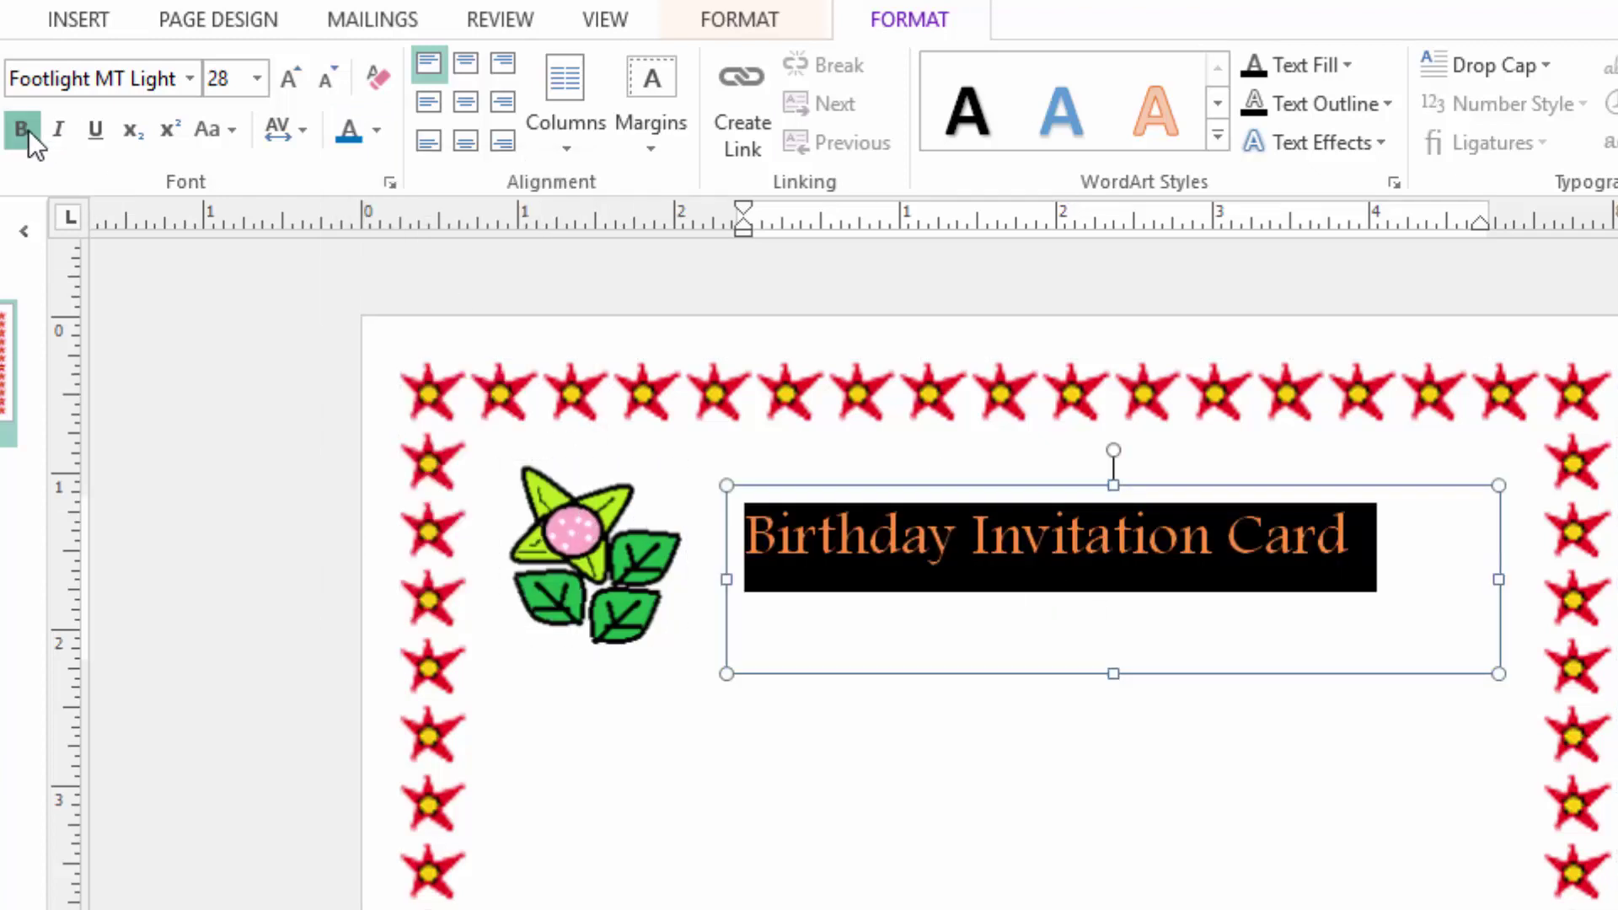
key("Escape")
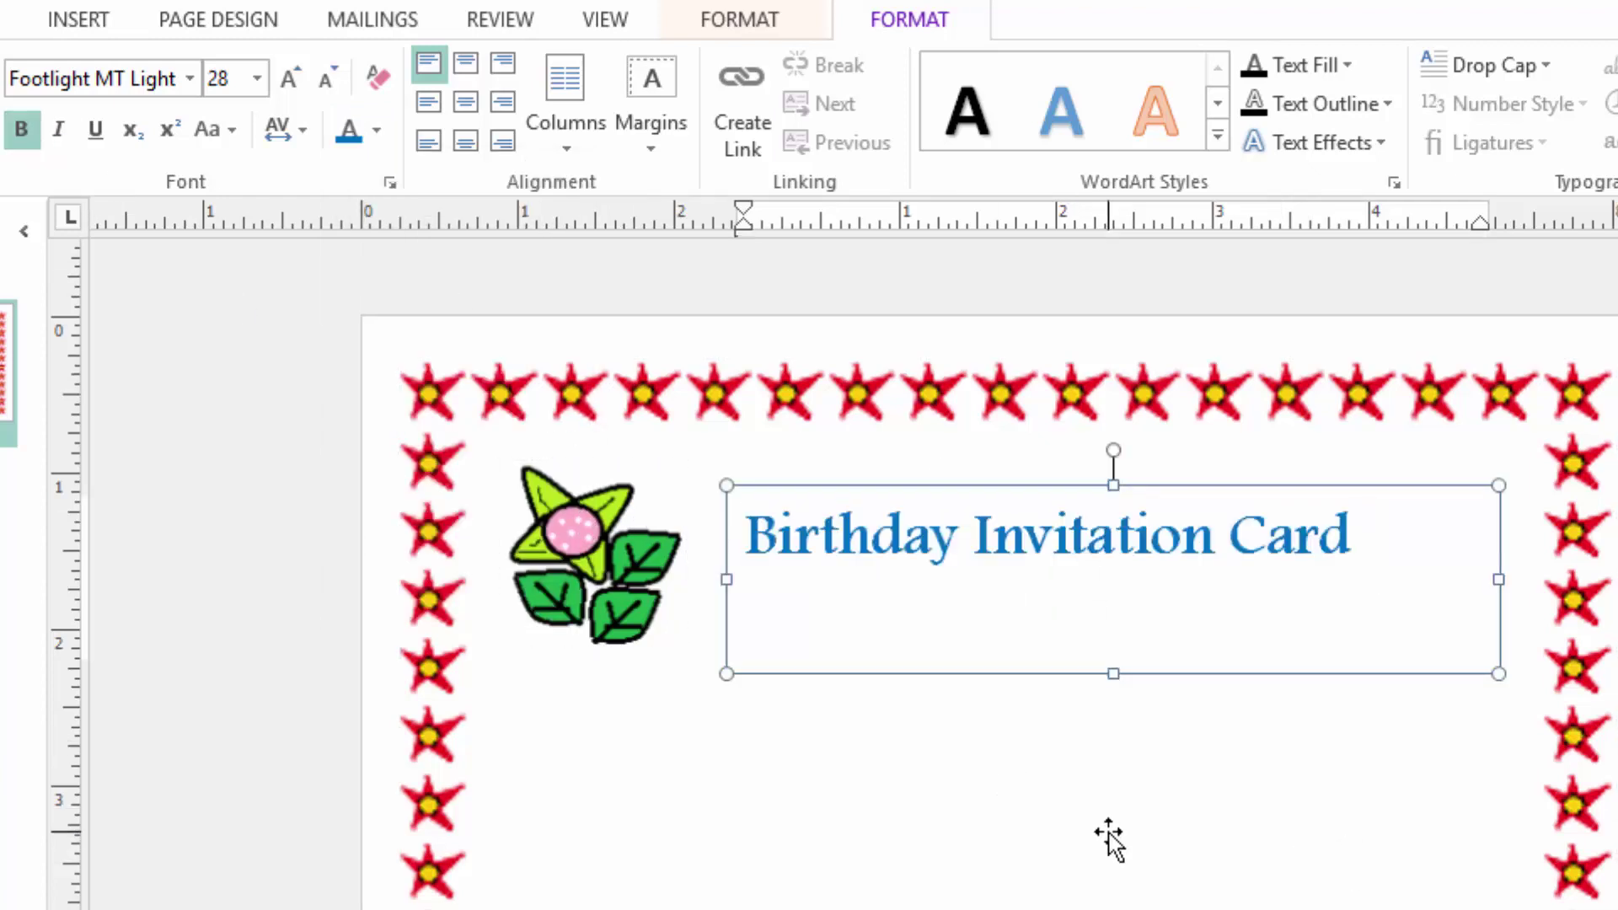
Draw a text box about 4.8" wide and 1.5" high below the heading and enter "Name: <title> <first name> <last name>"
left_click(1109, 839)
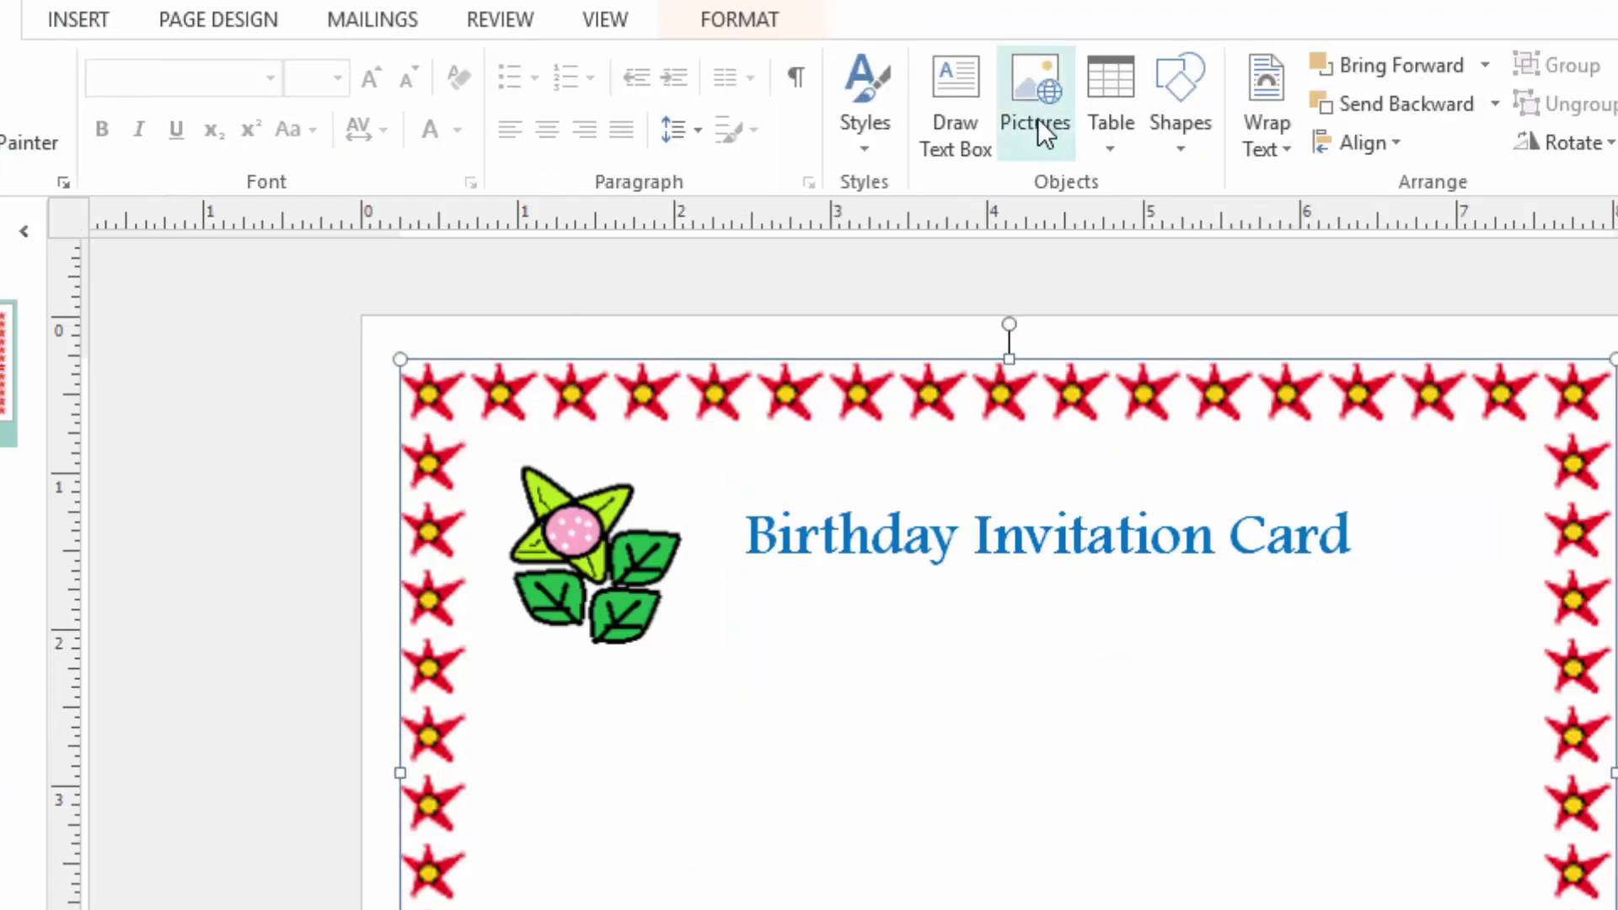
left_click(957, 102)
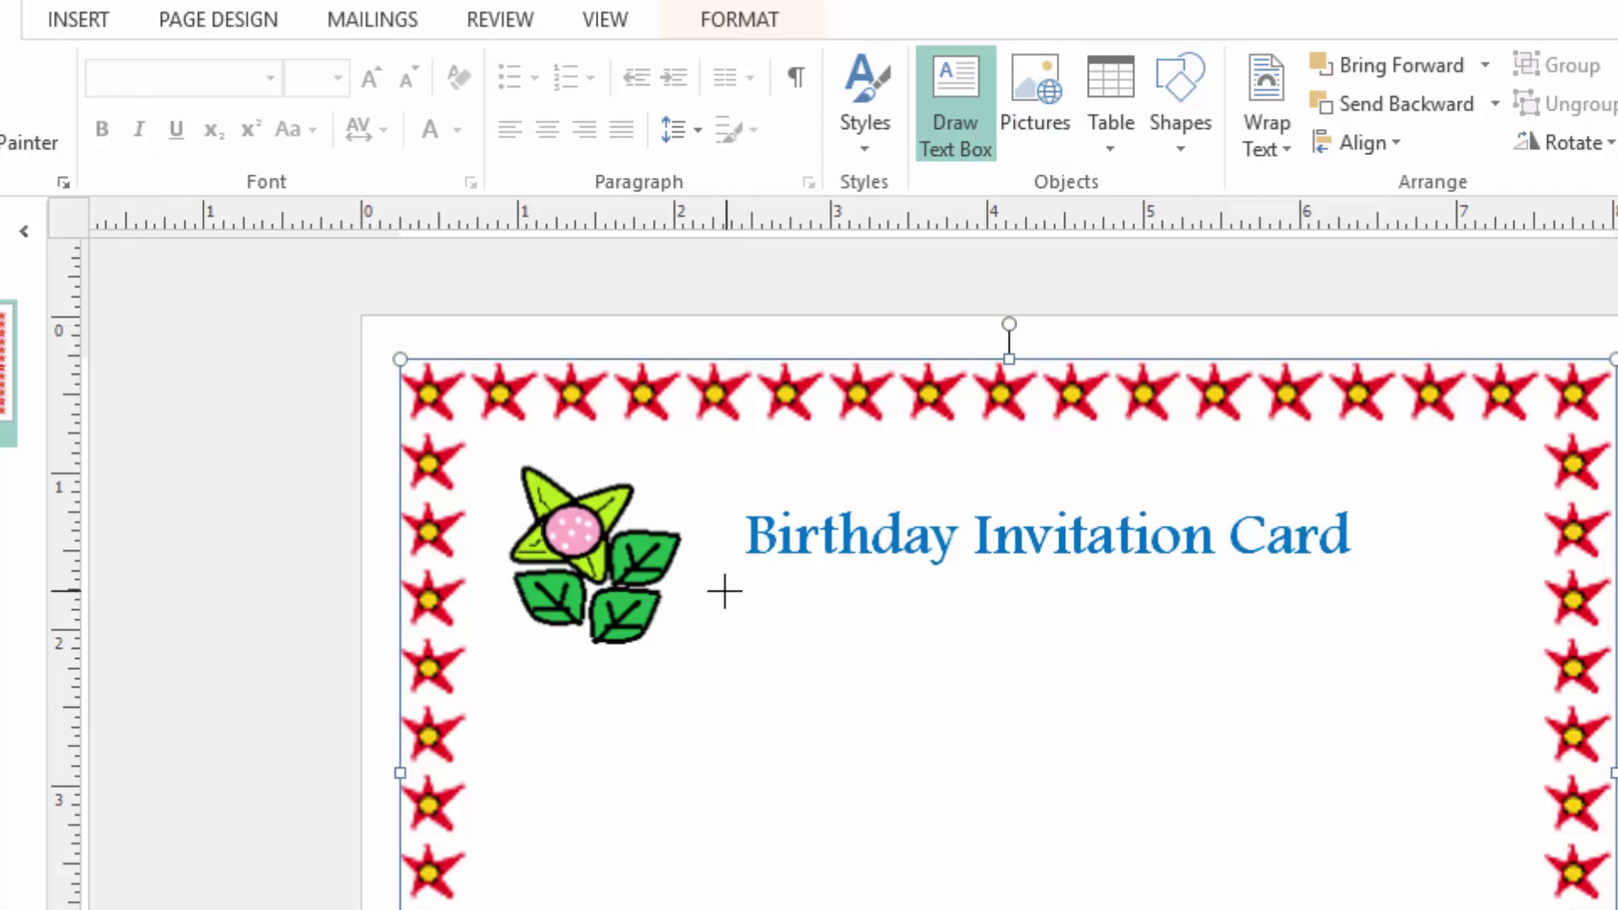
mouse_move(718, 591)
left_mouse_down()
mouse_move(877, 621)
mouse_move(1405, 823)
mouse_move(1468, 870)
mouse_move(1455, 801)
mouse_move(1462, 814)
left_mouse_up()
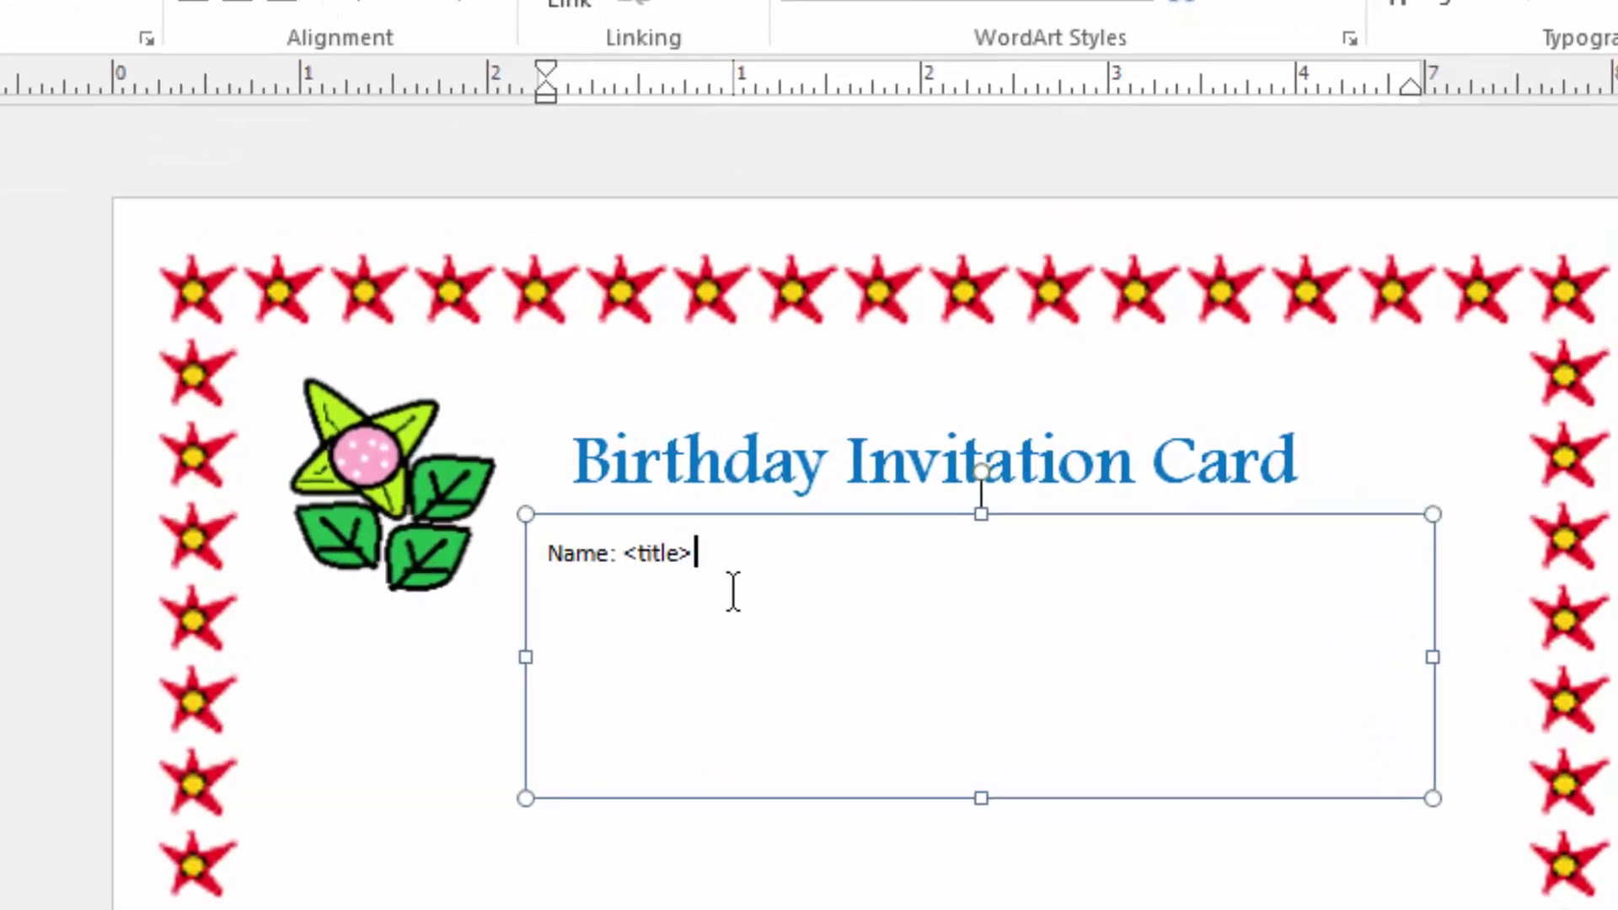
type("<")
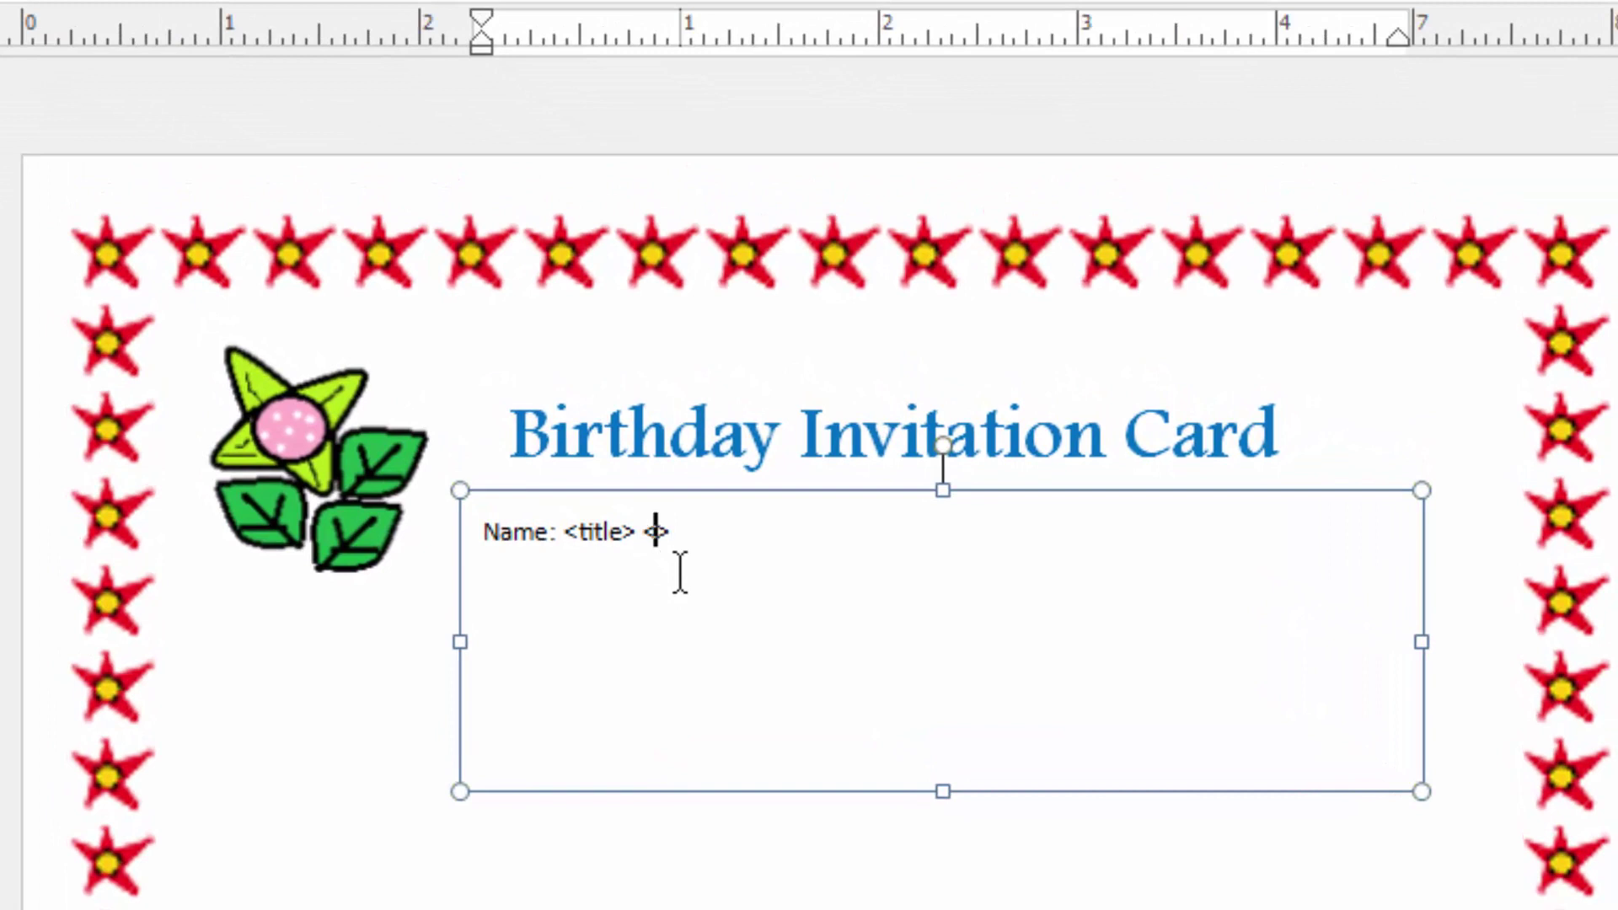
type("first name>")
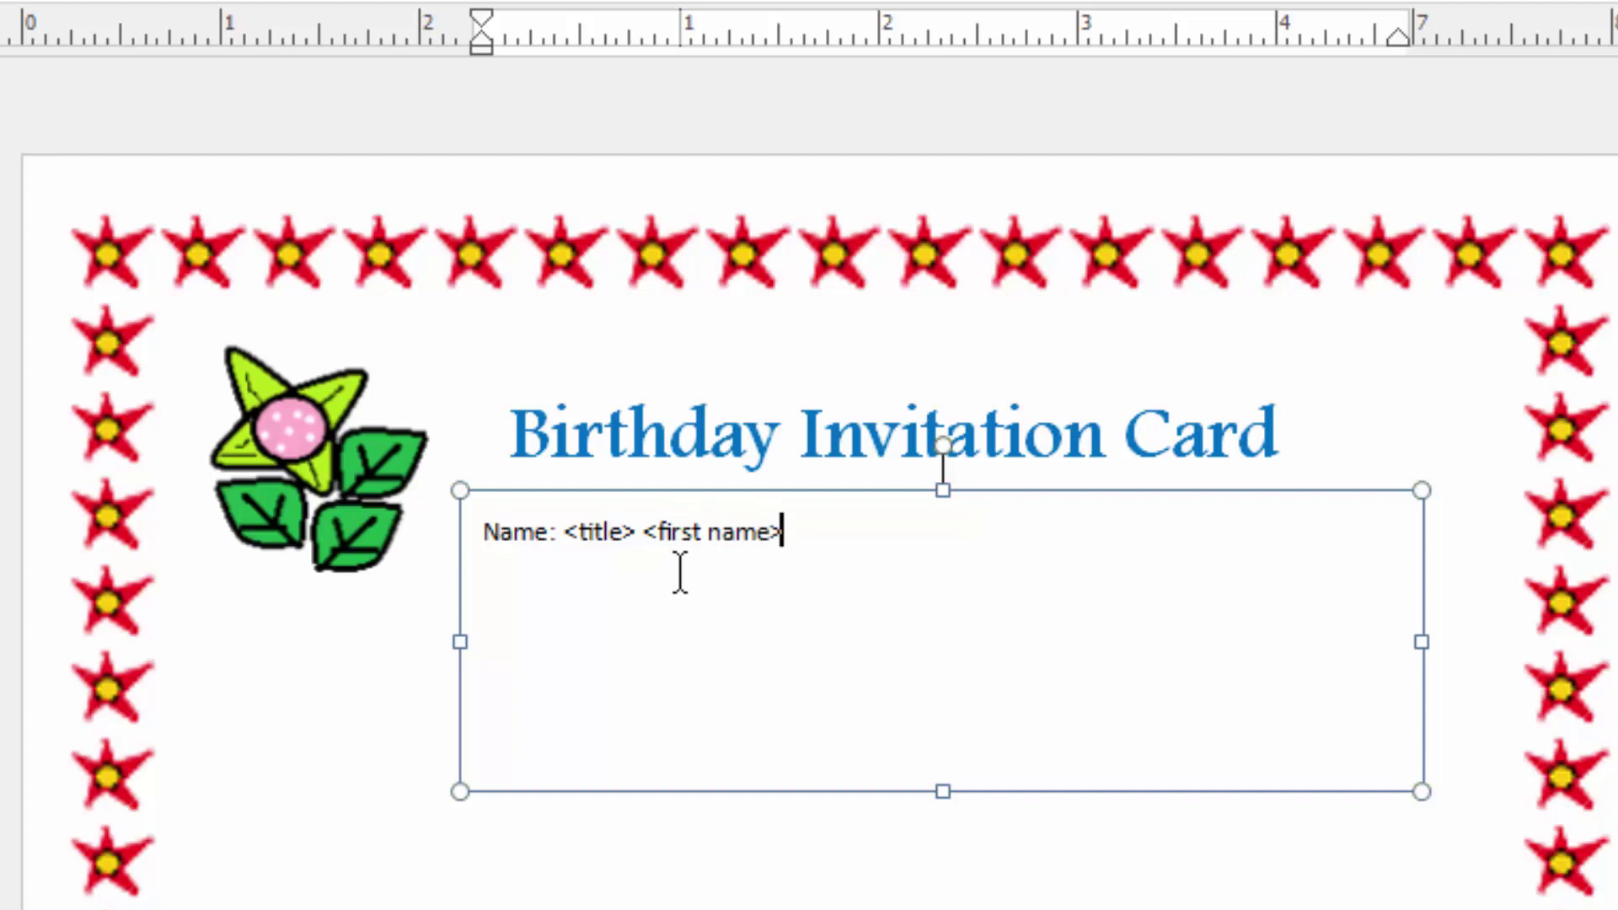
type(" <last")
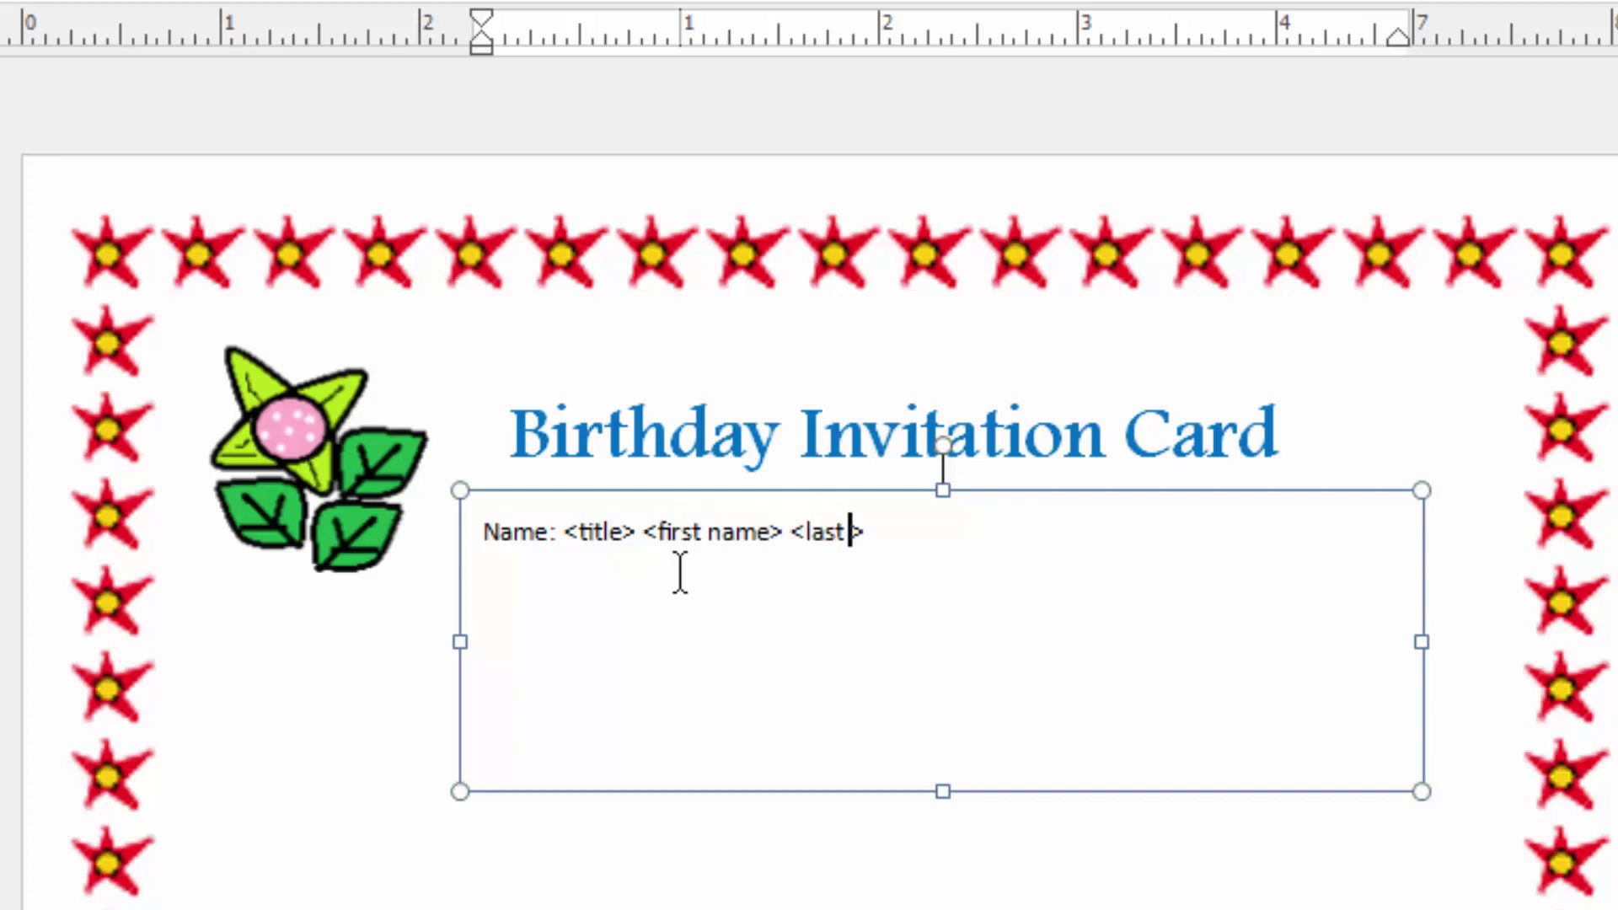
type(" name")
Set the font size of the Name line to 18 pt
left_click_drag(1000, 520, 278, 139)
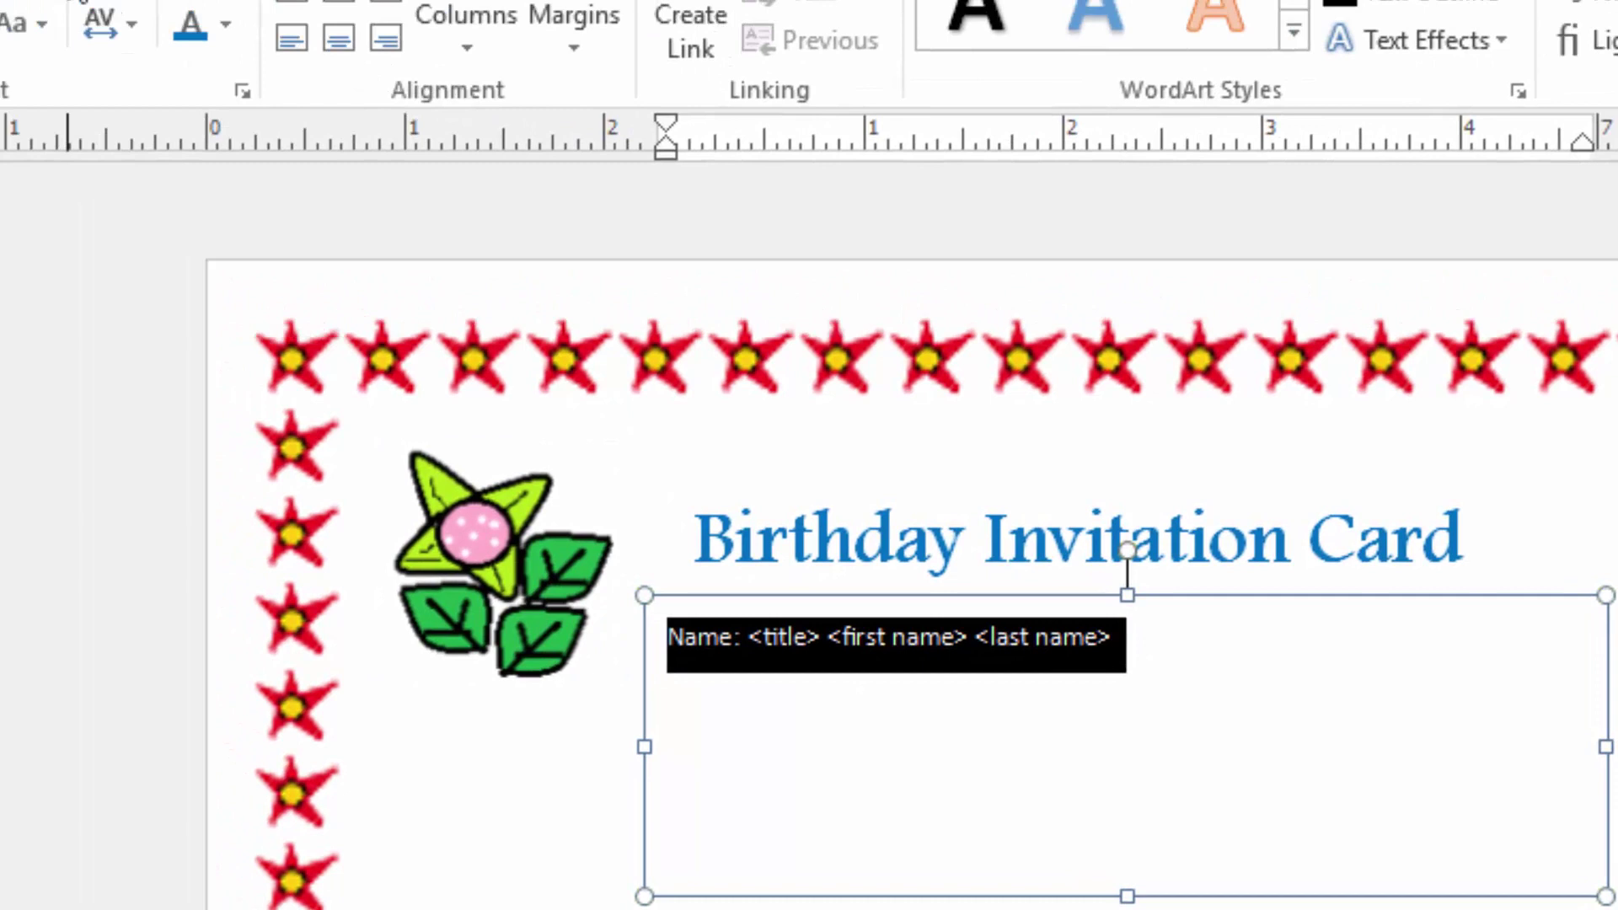
left_click(303, 90)
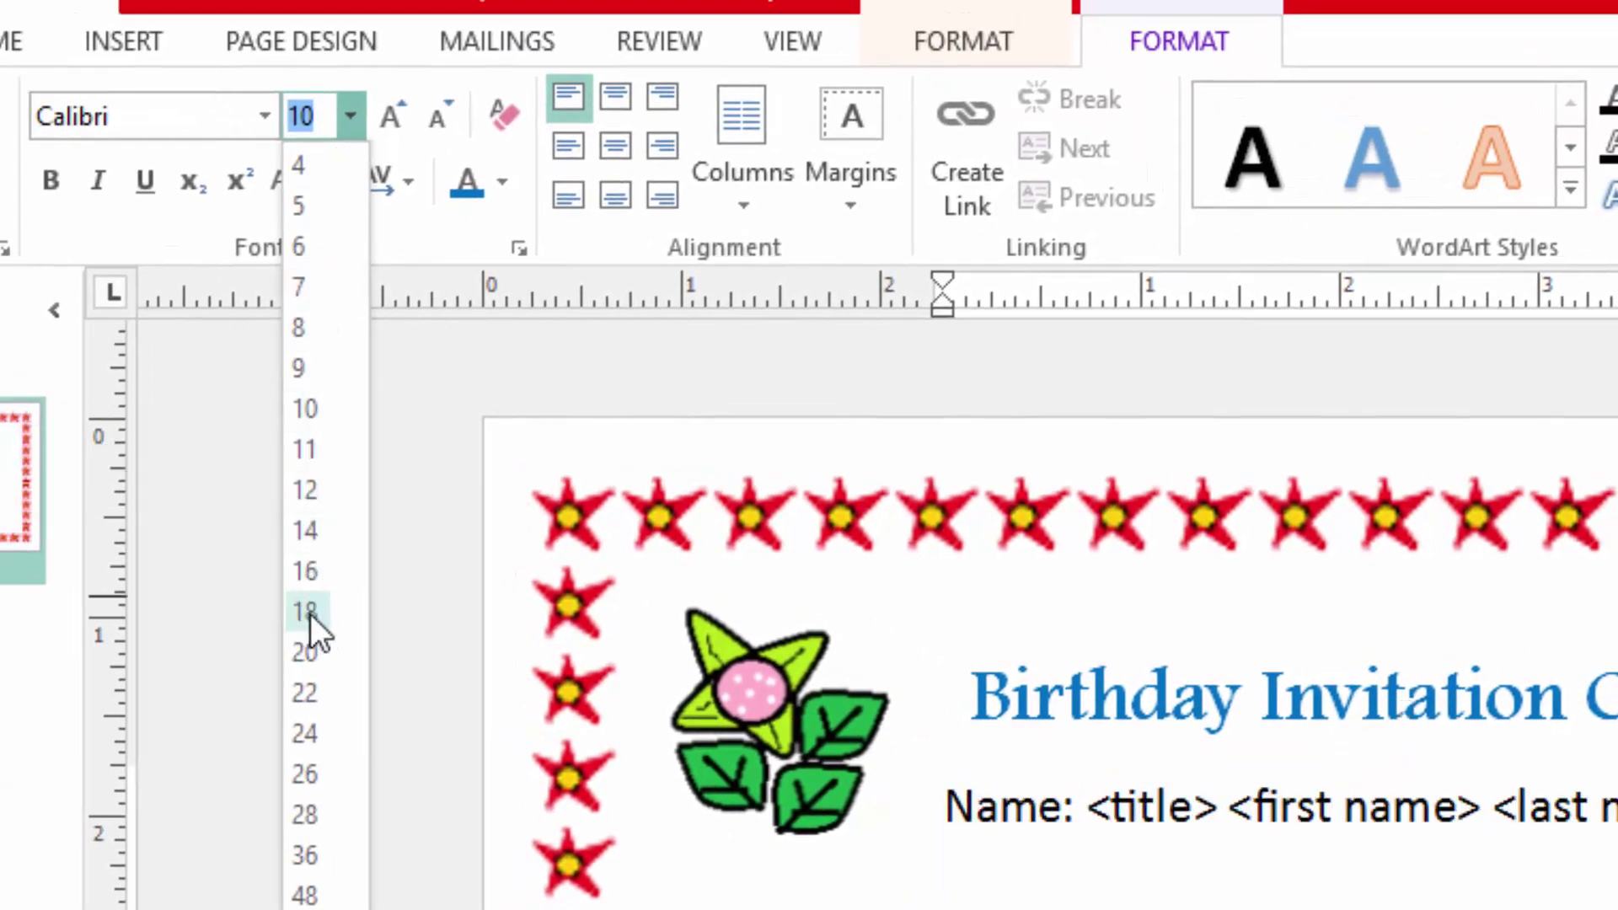
left_click(310, 614)
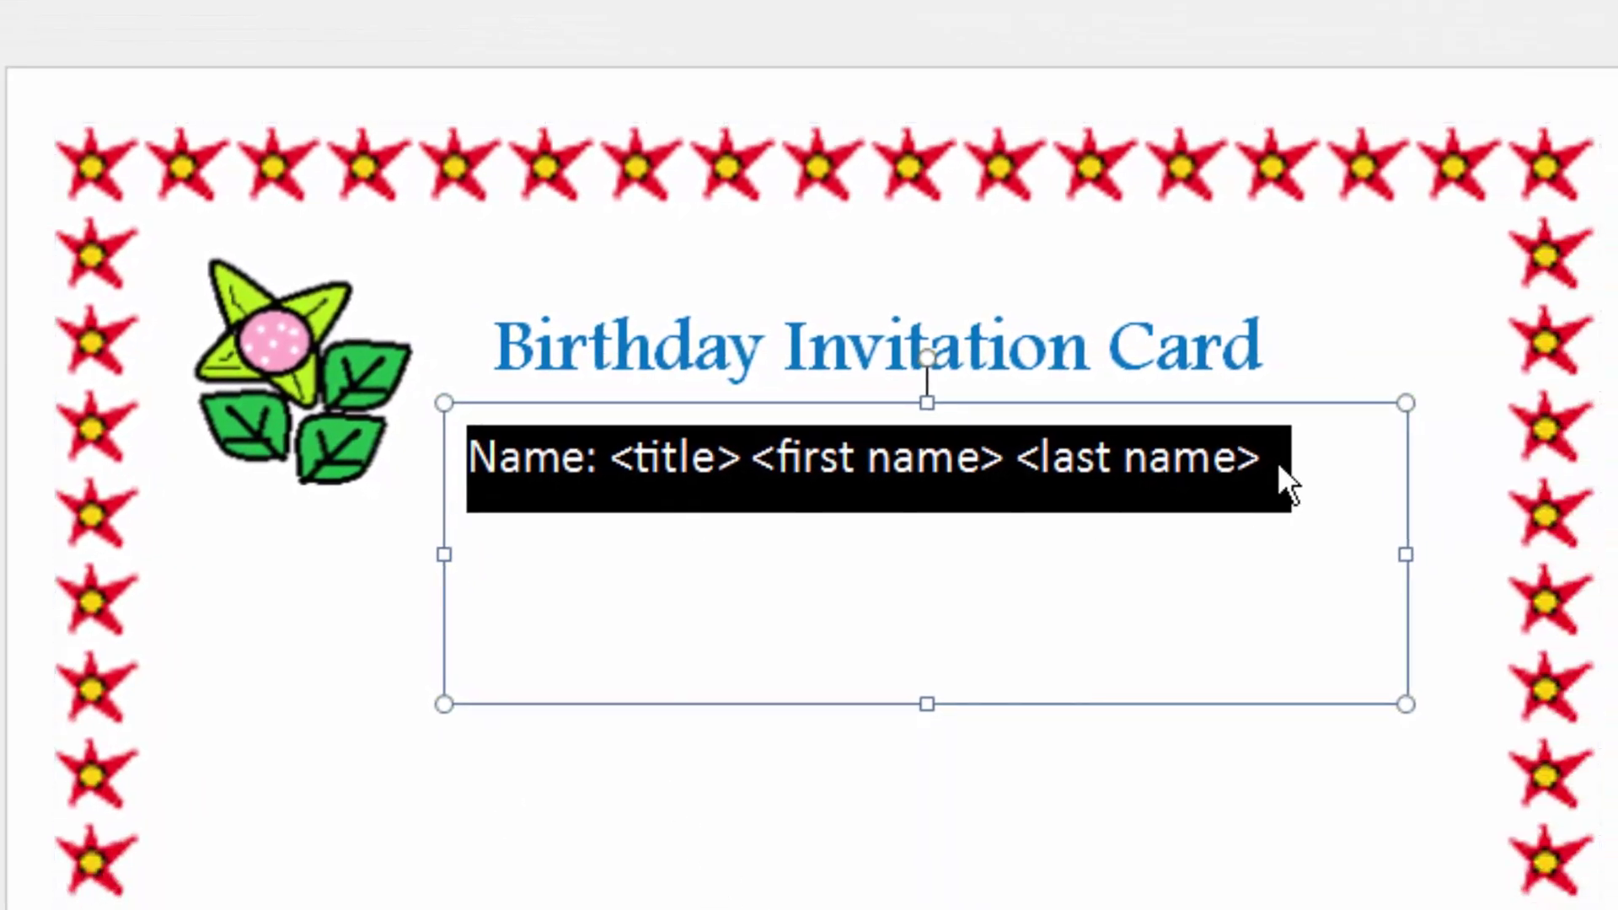
Add a second line reading "Phone: <phone>" below the Name line
left_click(1277, 461)
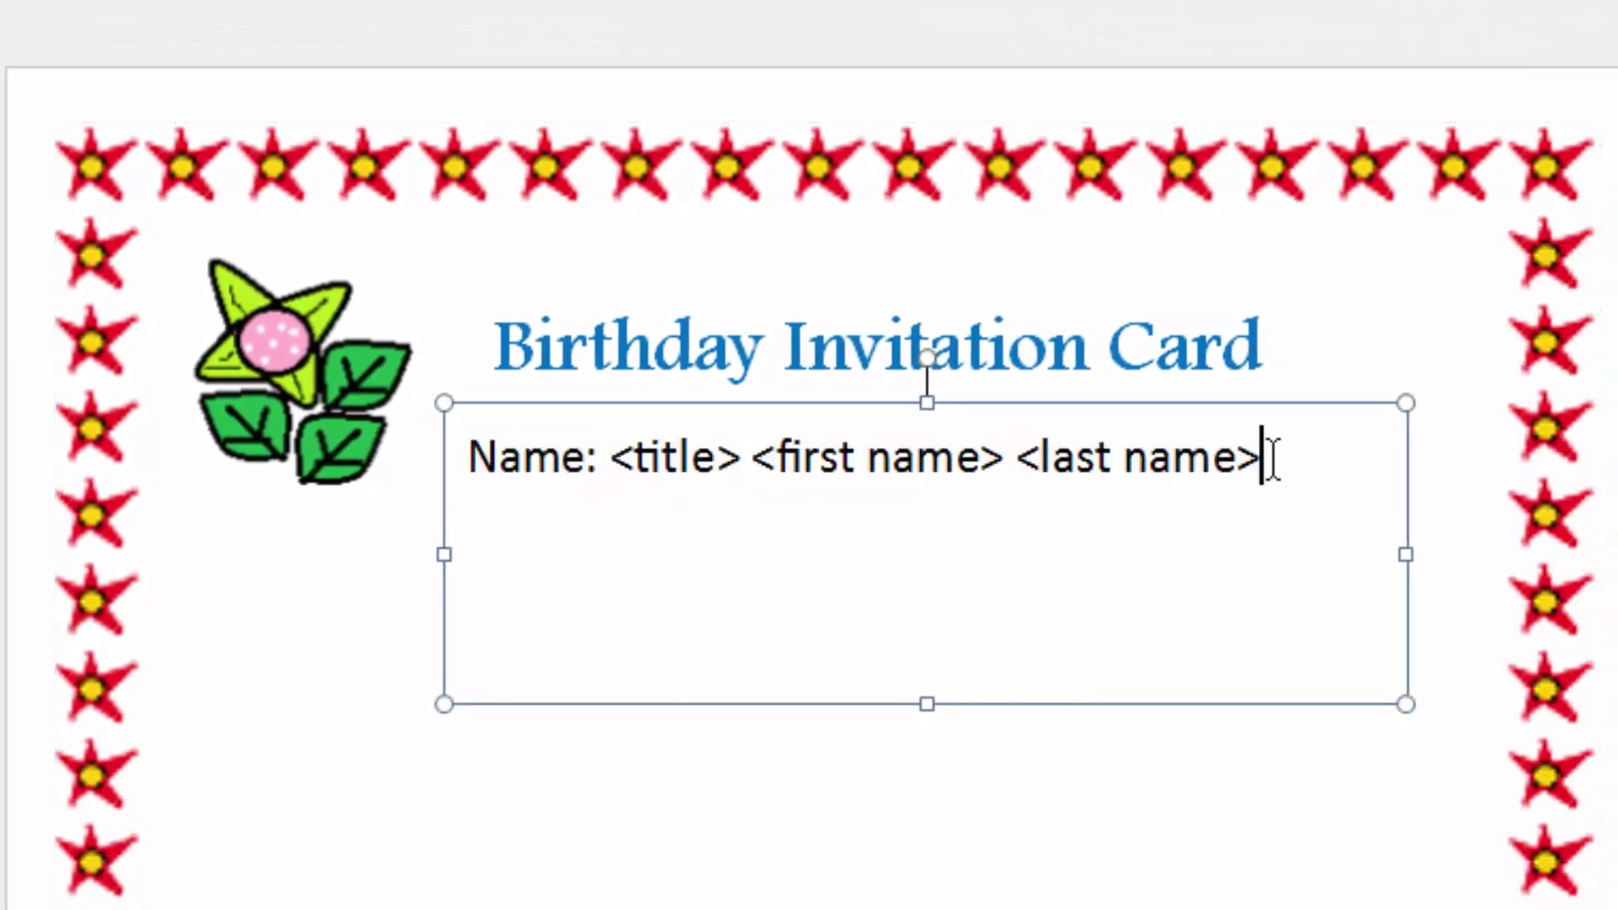
key("Return")
type("Phon")
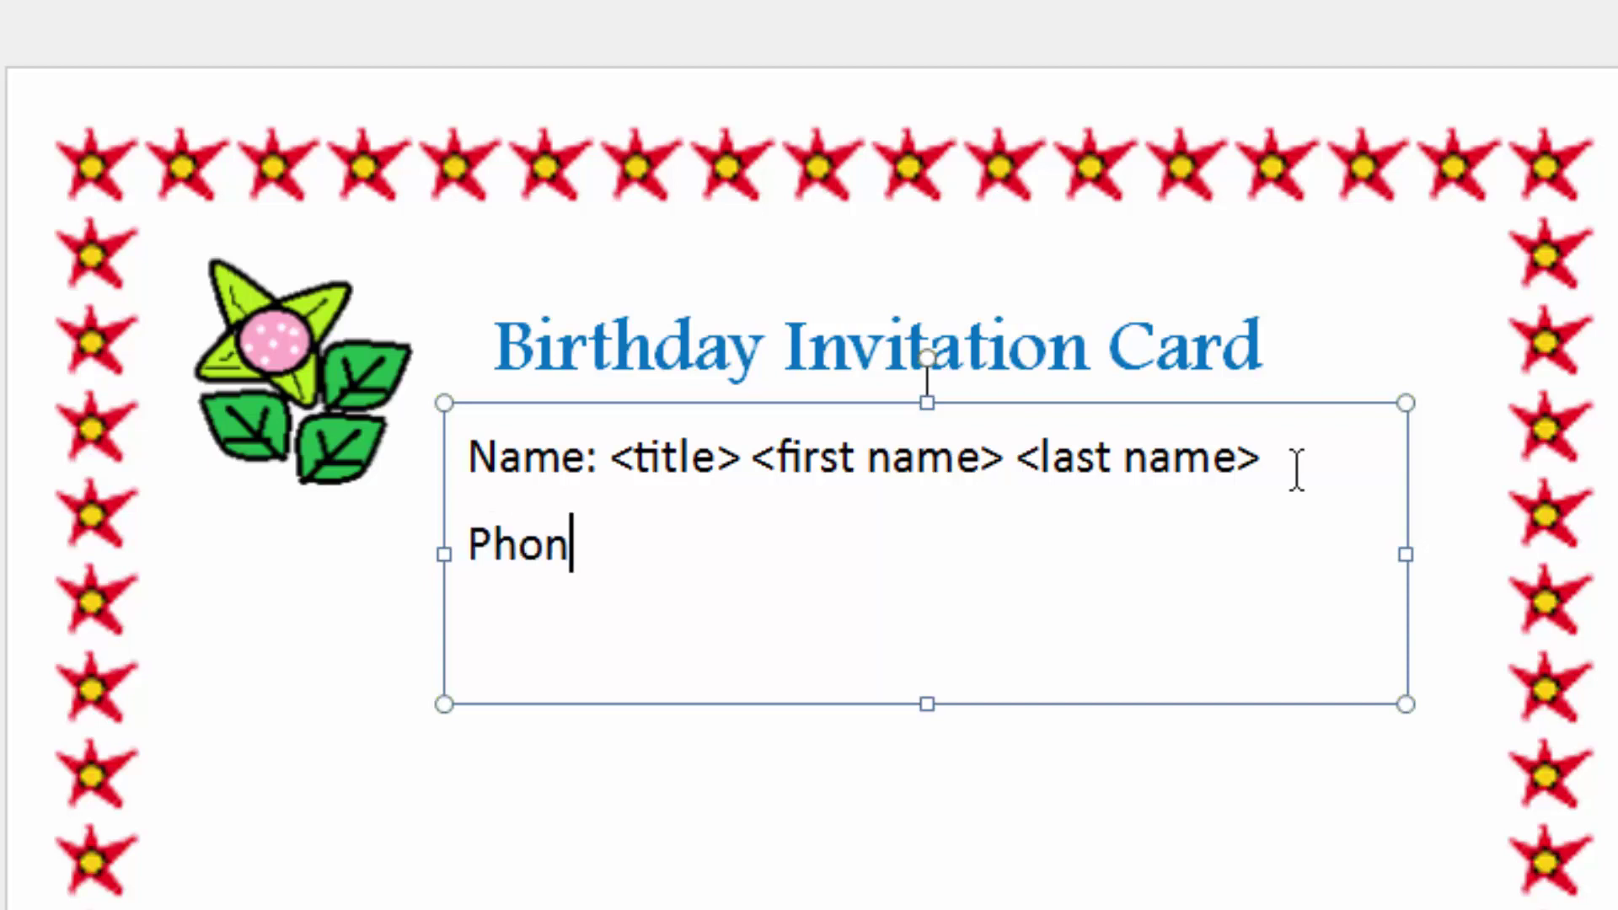
type("e:")
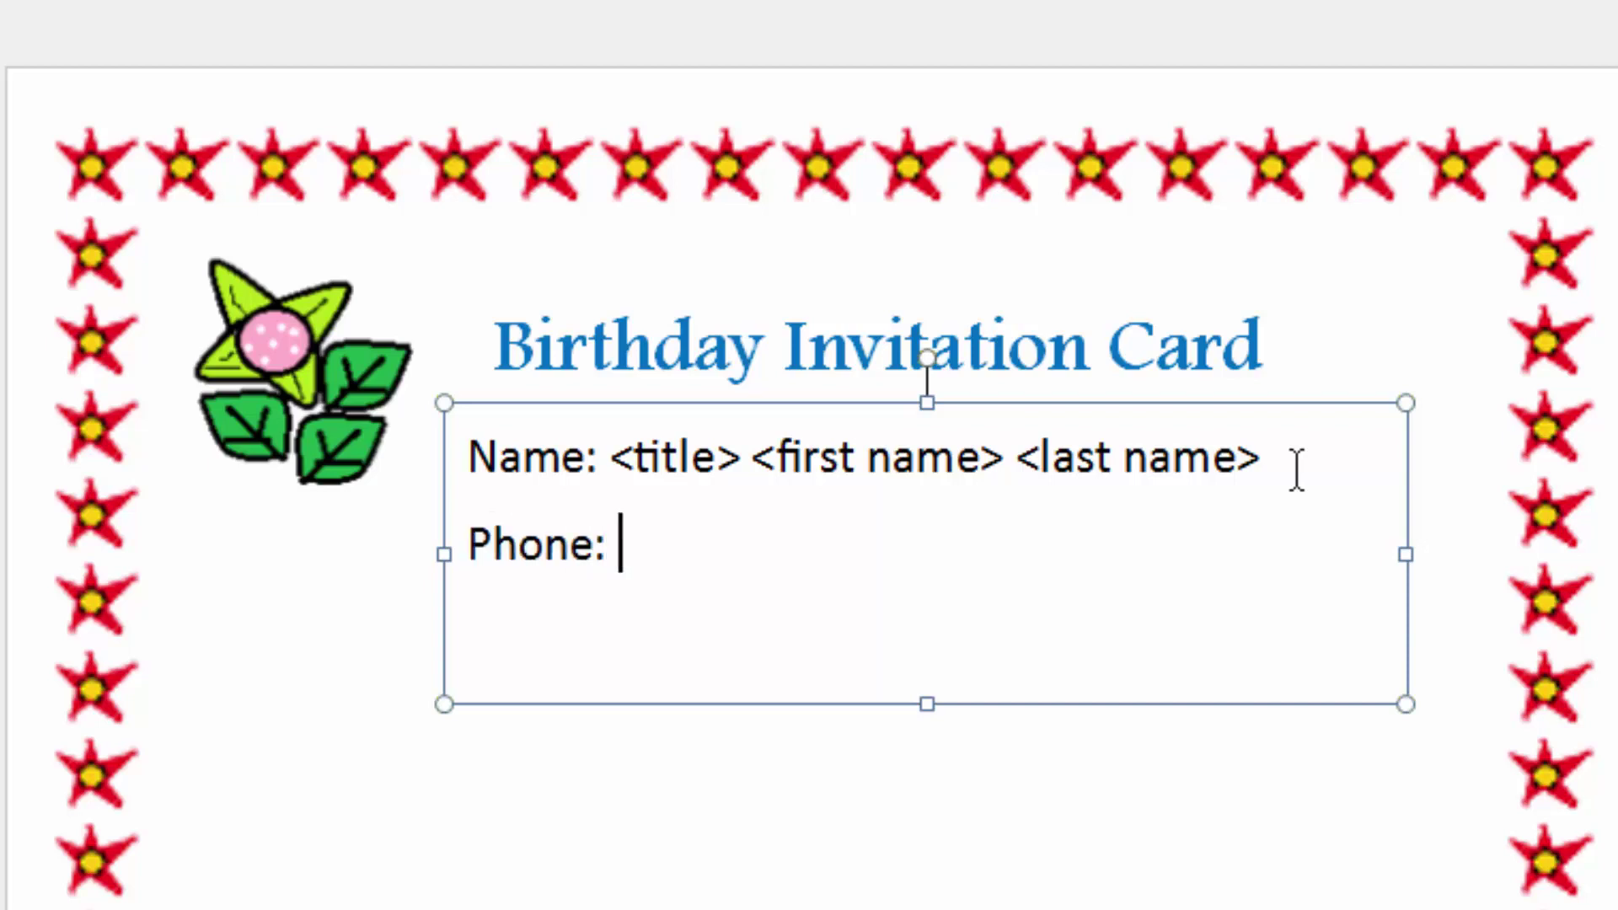
type(" <pho")
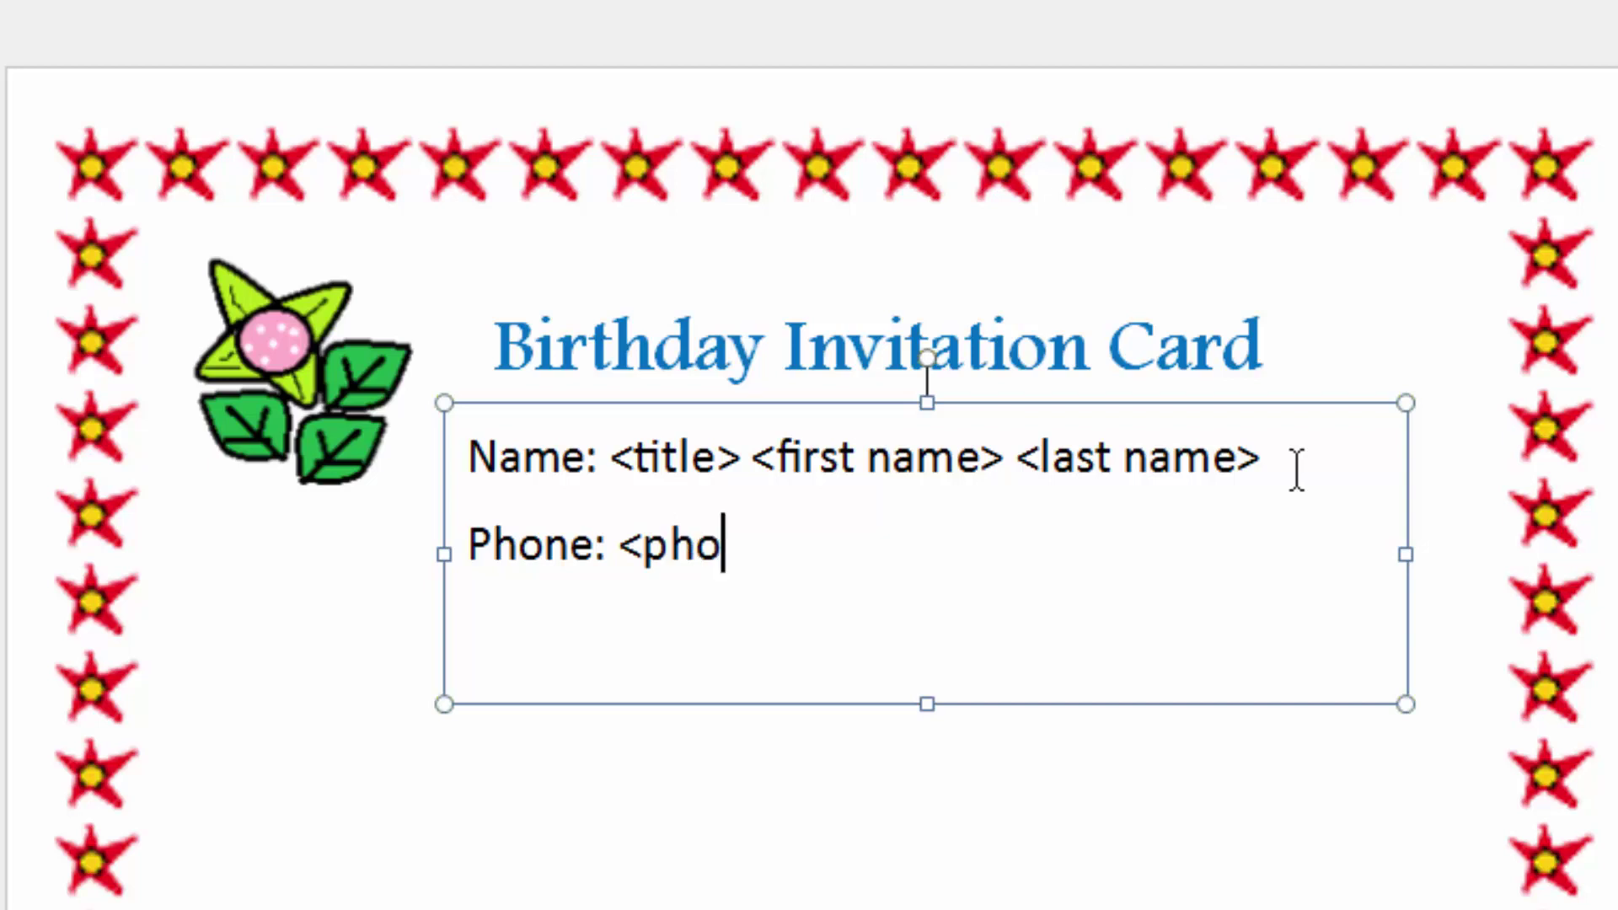
type("ne>")
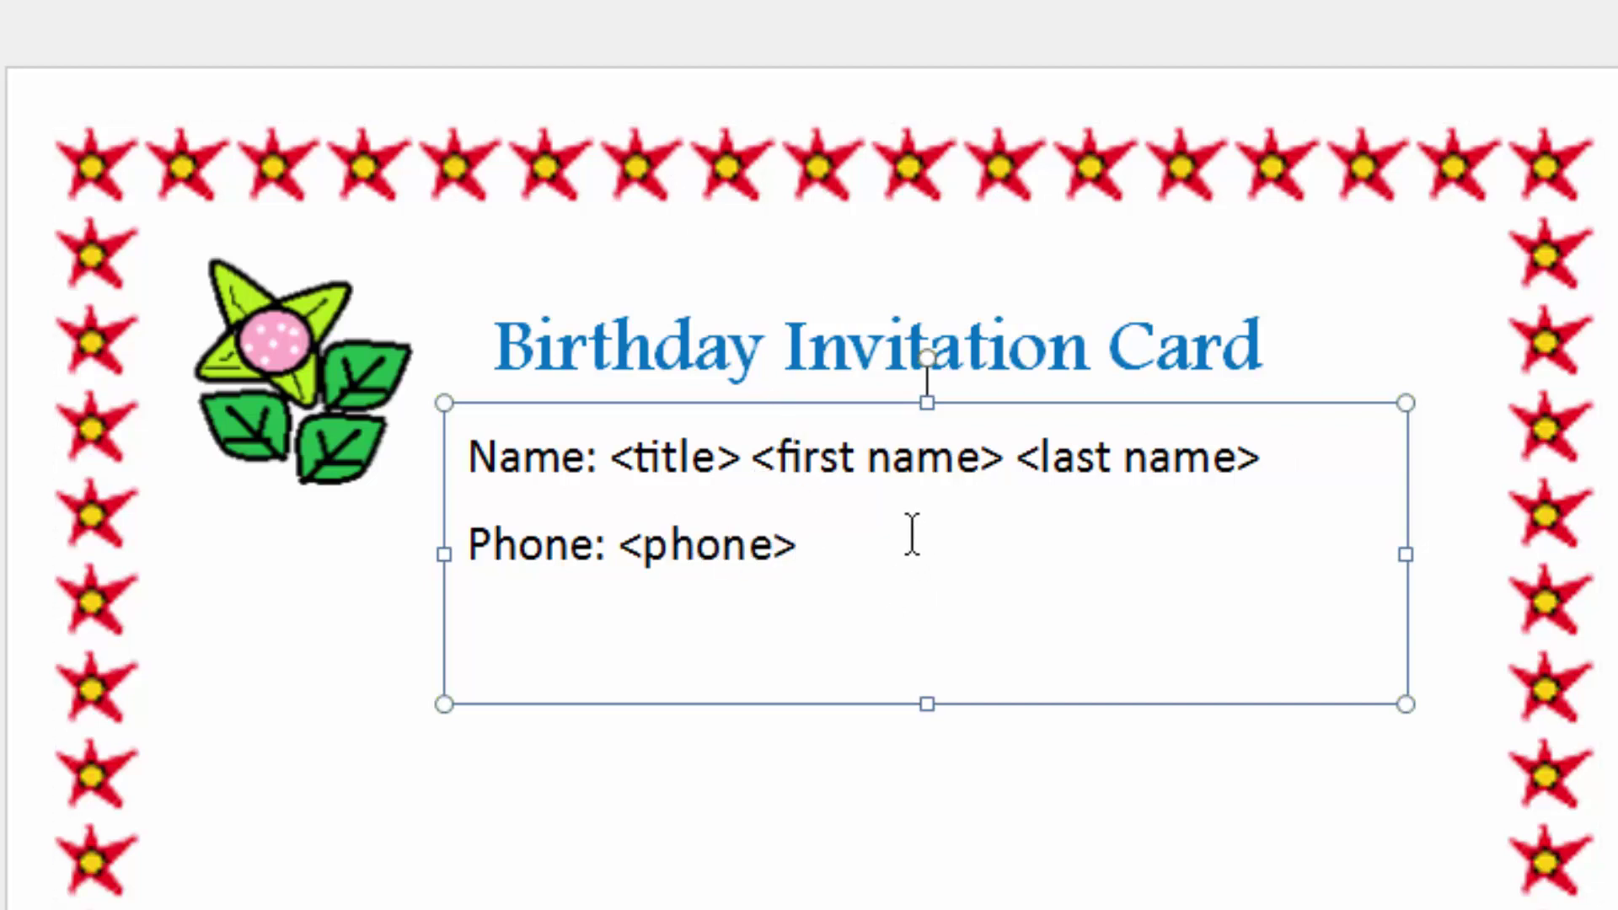
Make the "Name:" and "Phone:" labels bold, leaving the placeholders in regular weight
left_click(605, 459)
left_click_drag(605, 459, 462, 465)
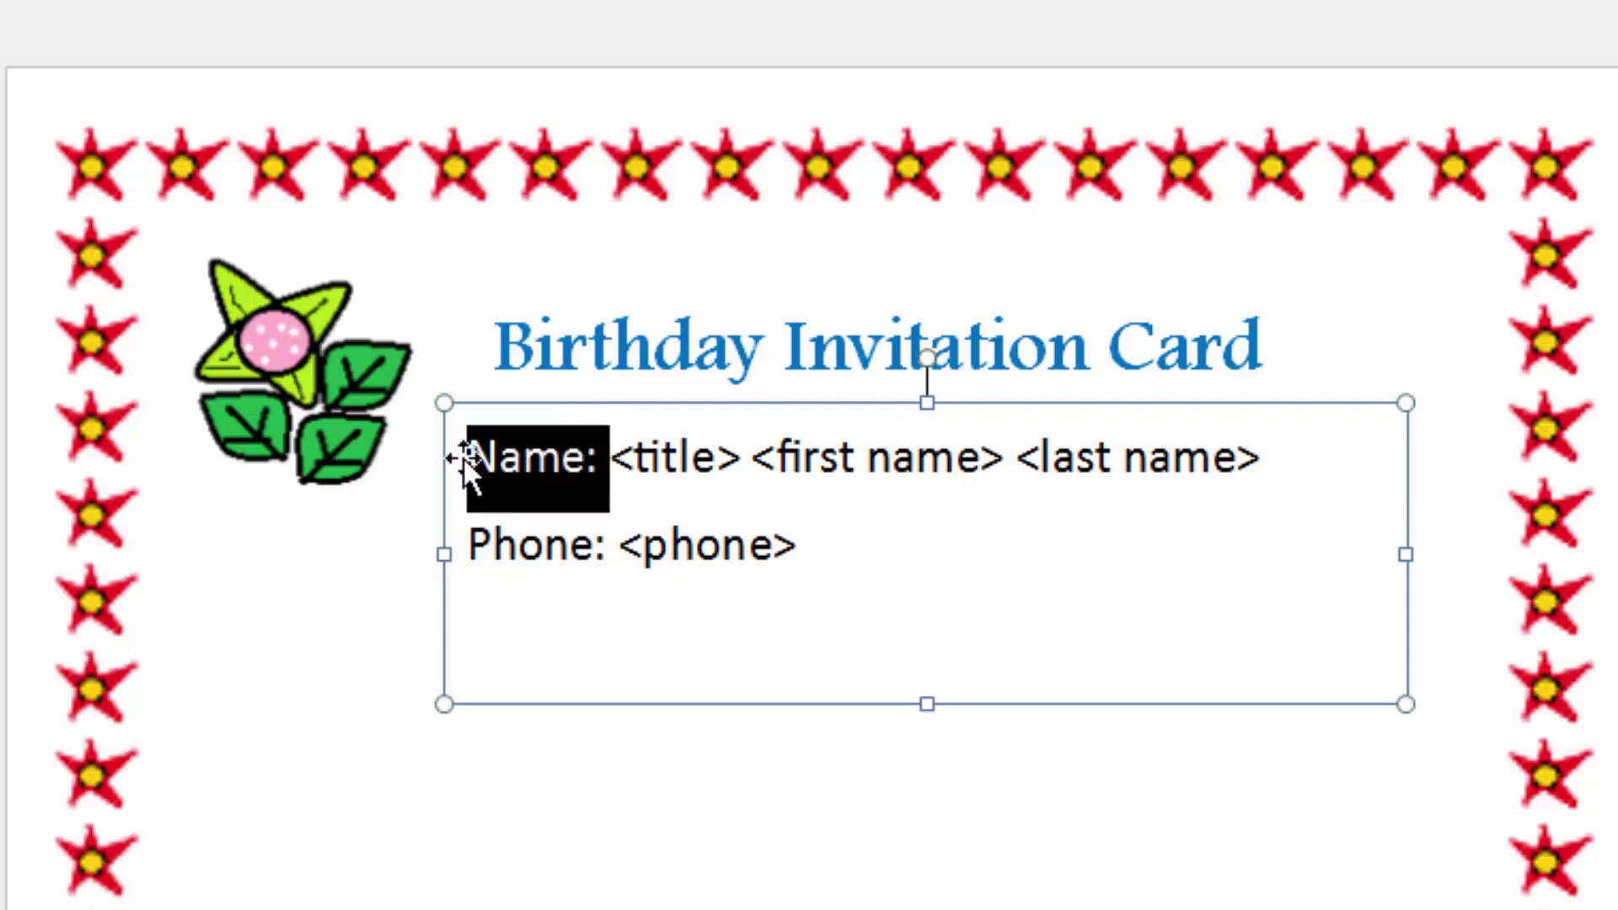
key("ctrl+b")
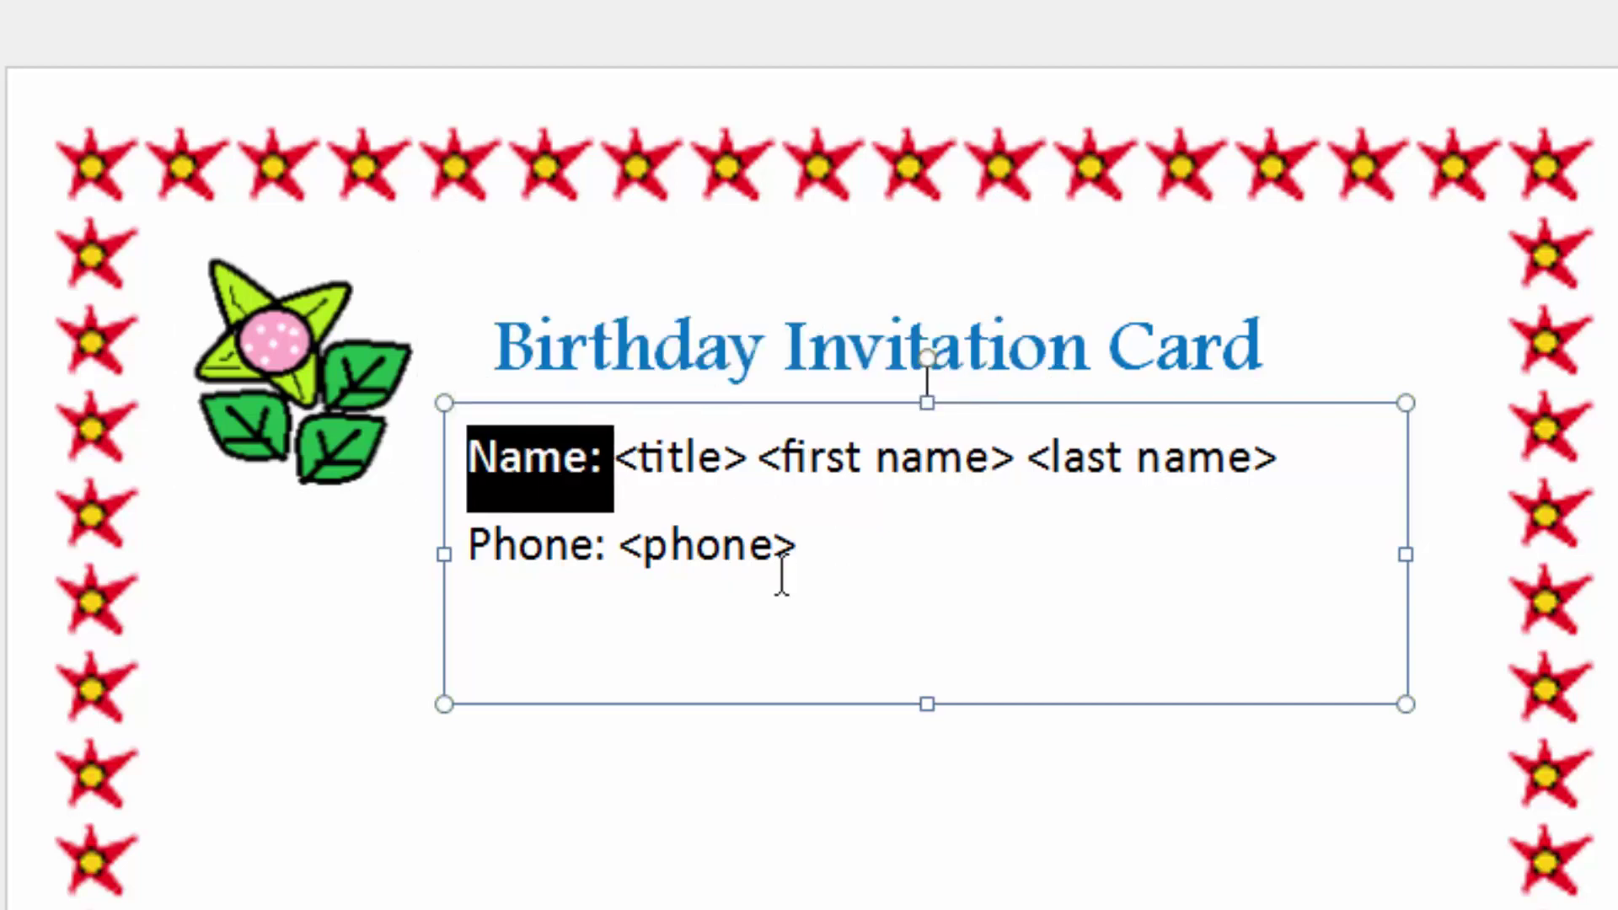
left_click_drag(610, 550, 463, 549)
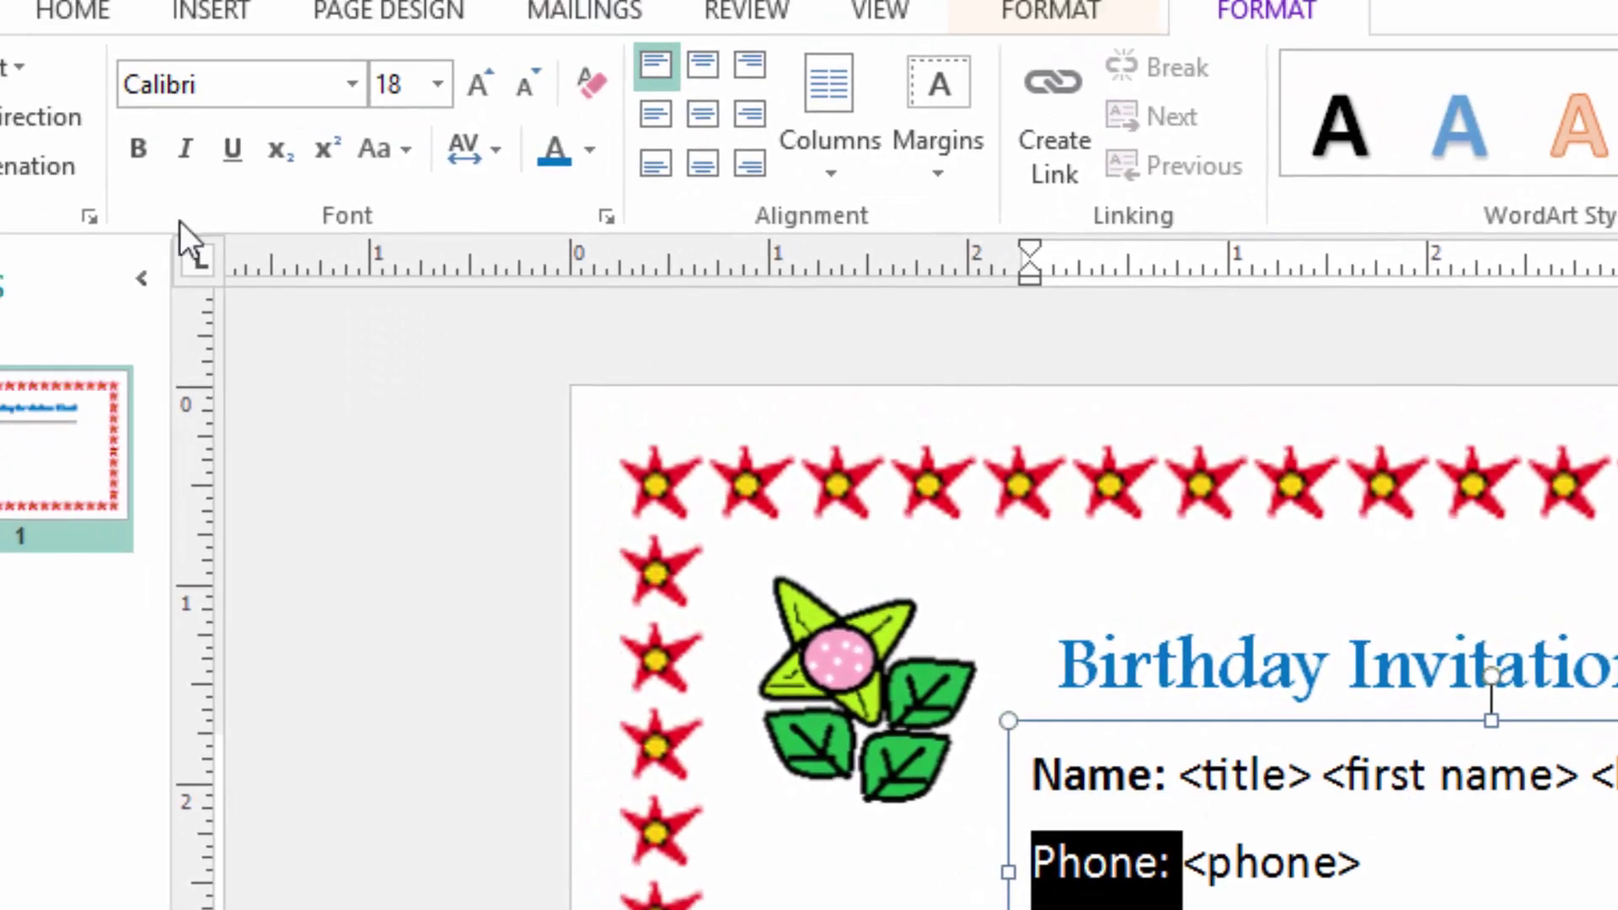
left_click(140, 152)
left_click(1524, 883)
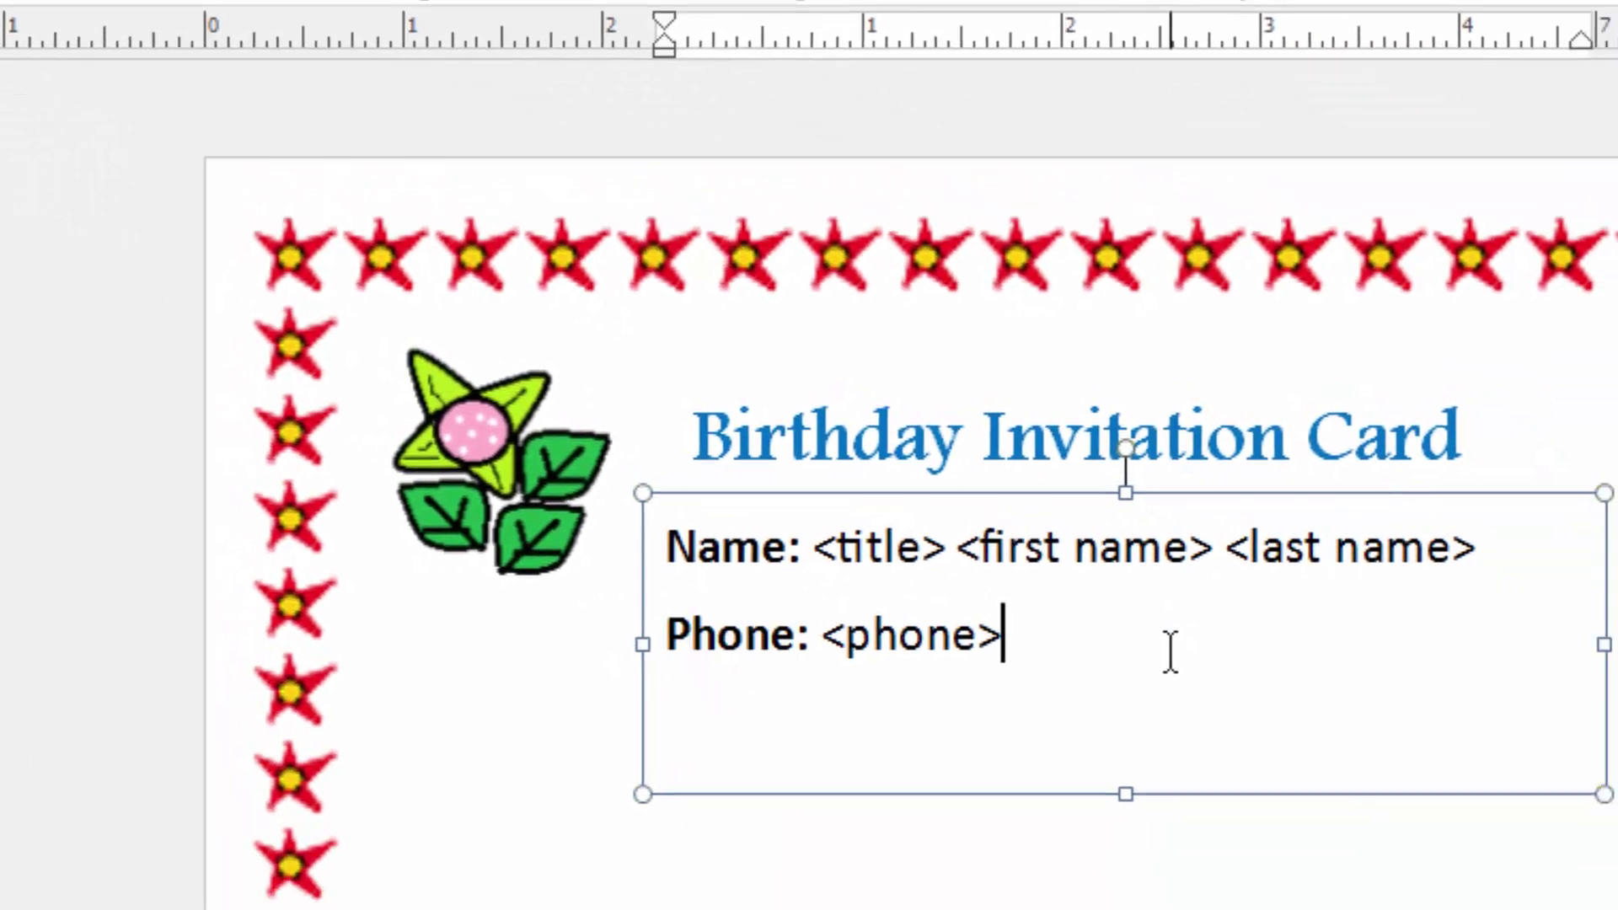
Color the title, first name, last name and phone placeholders with the standard red
left_click_drag(630, 434, 1314, 440)
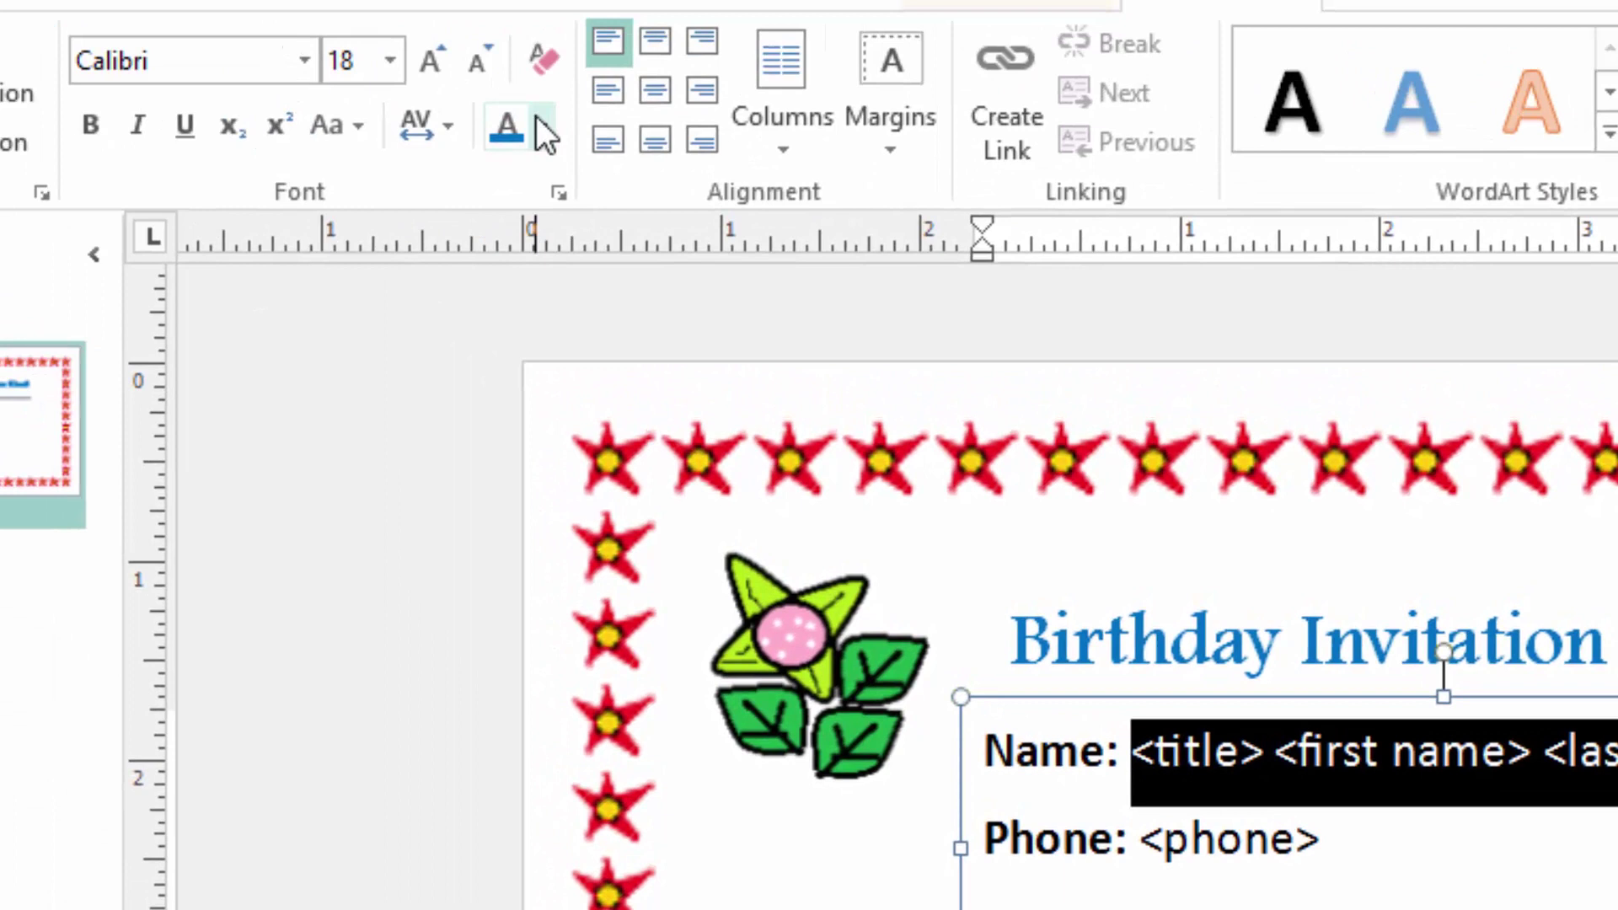
left_click(540, 126)
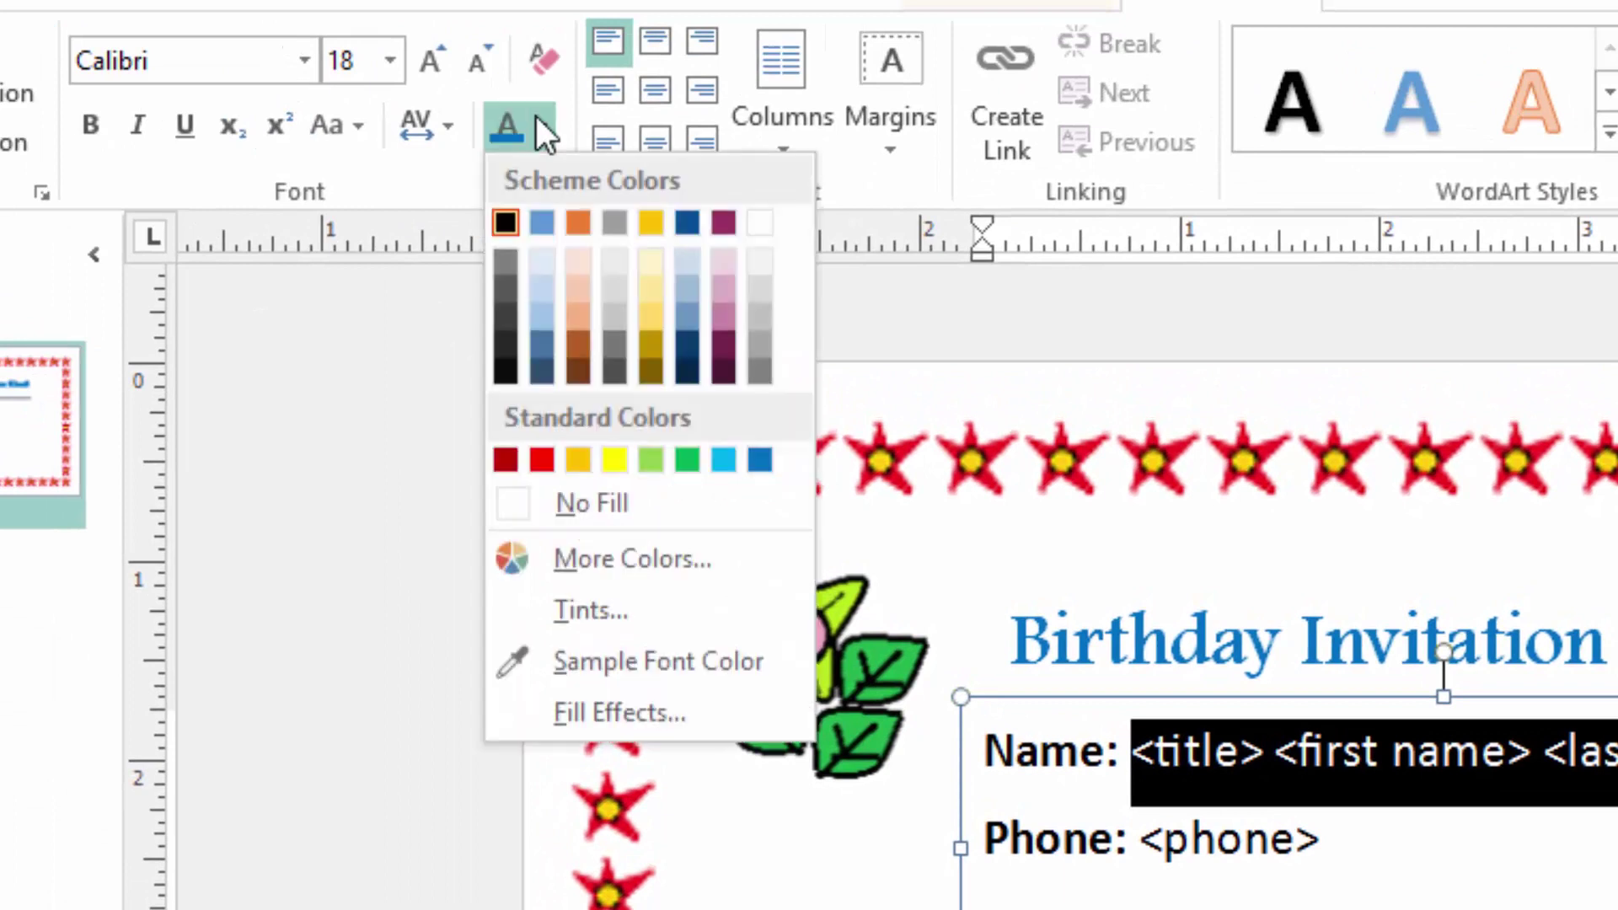
left_click(541, 459)
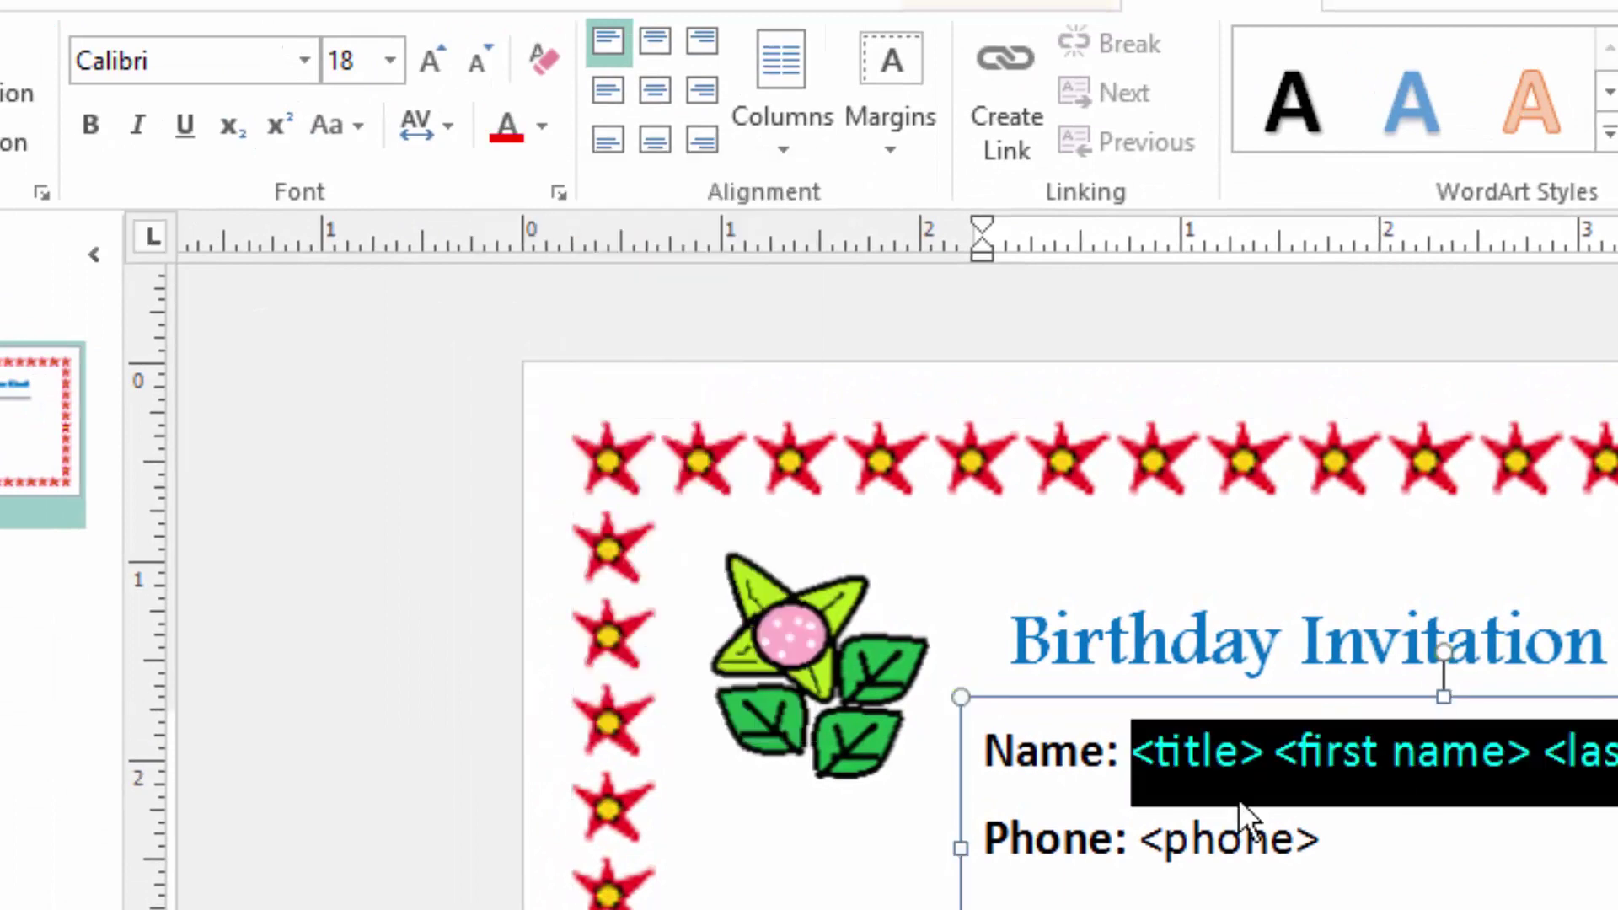
left_click_drag(1134, 843, 1319, 846)
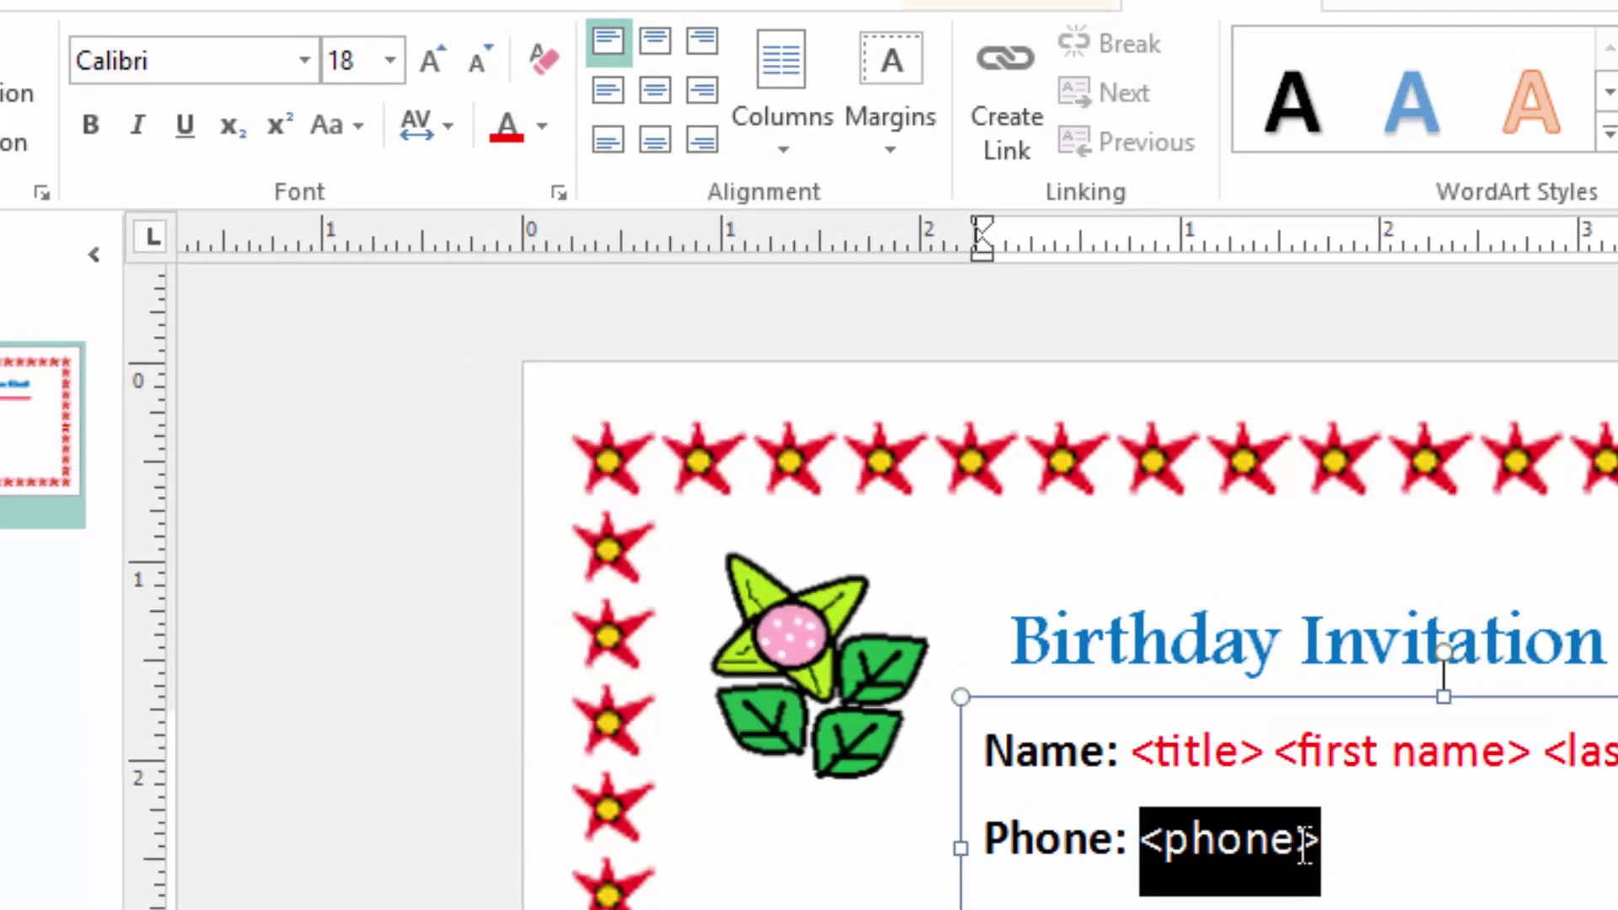
left_click(509, 135)
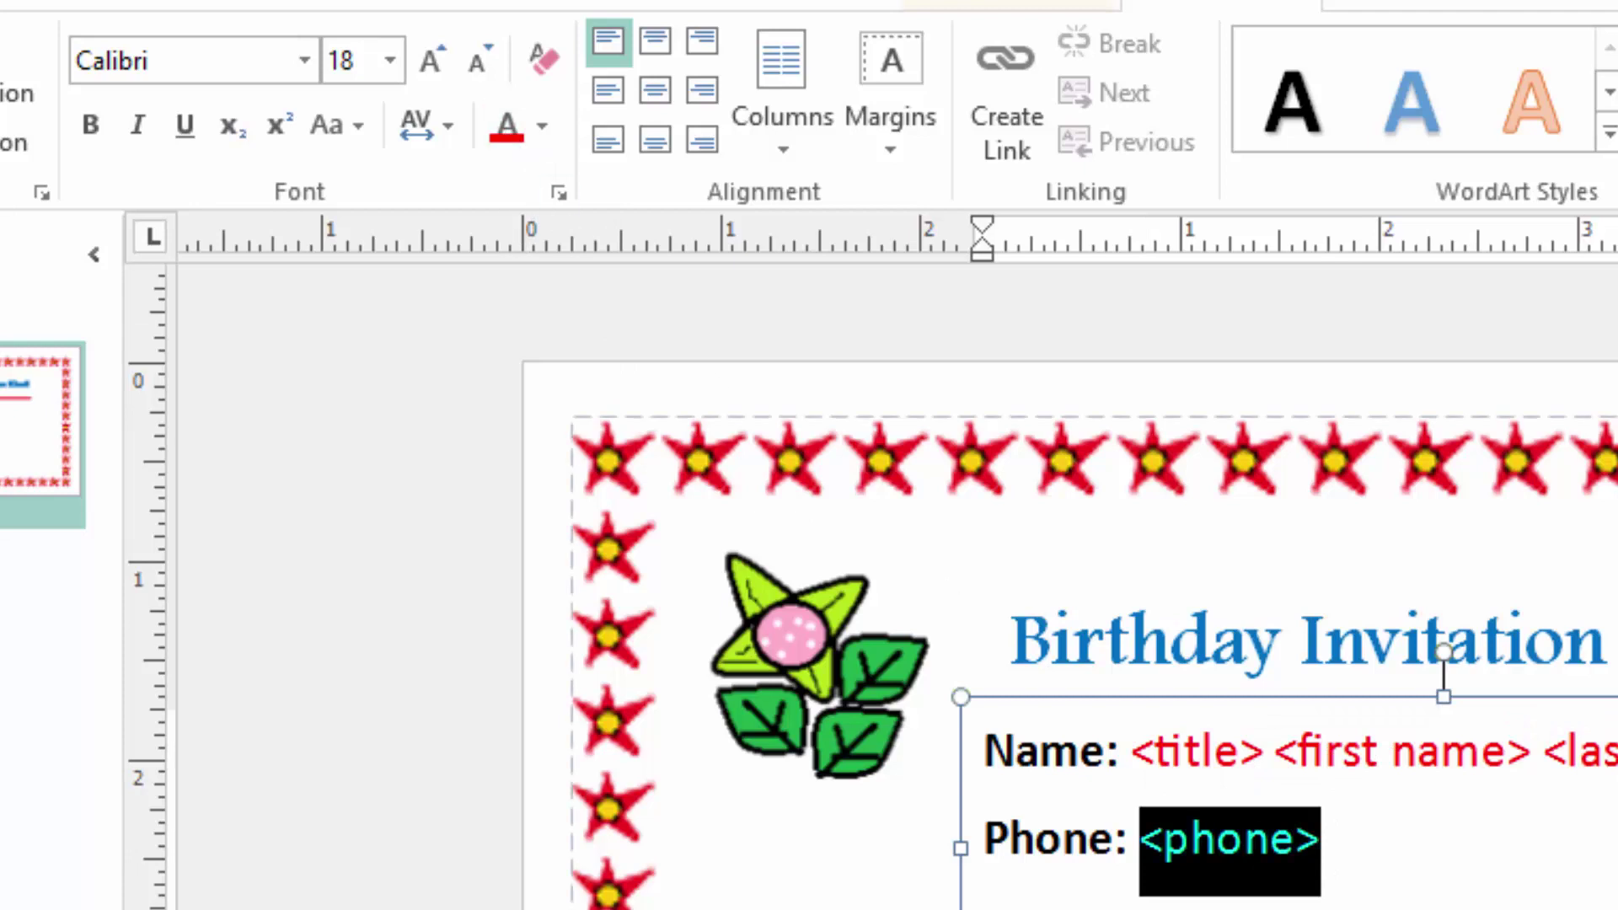
left_click(607, 897)
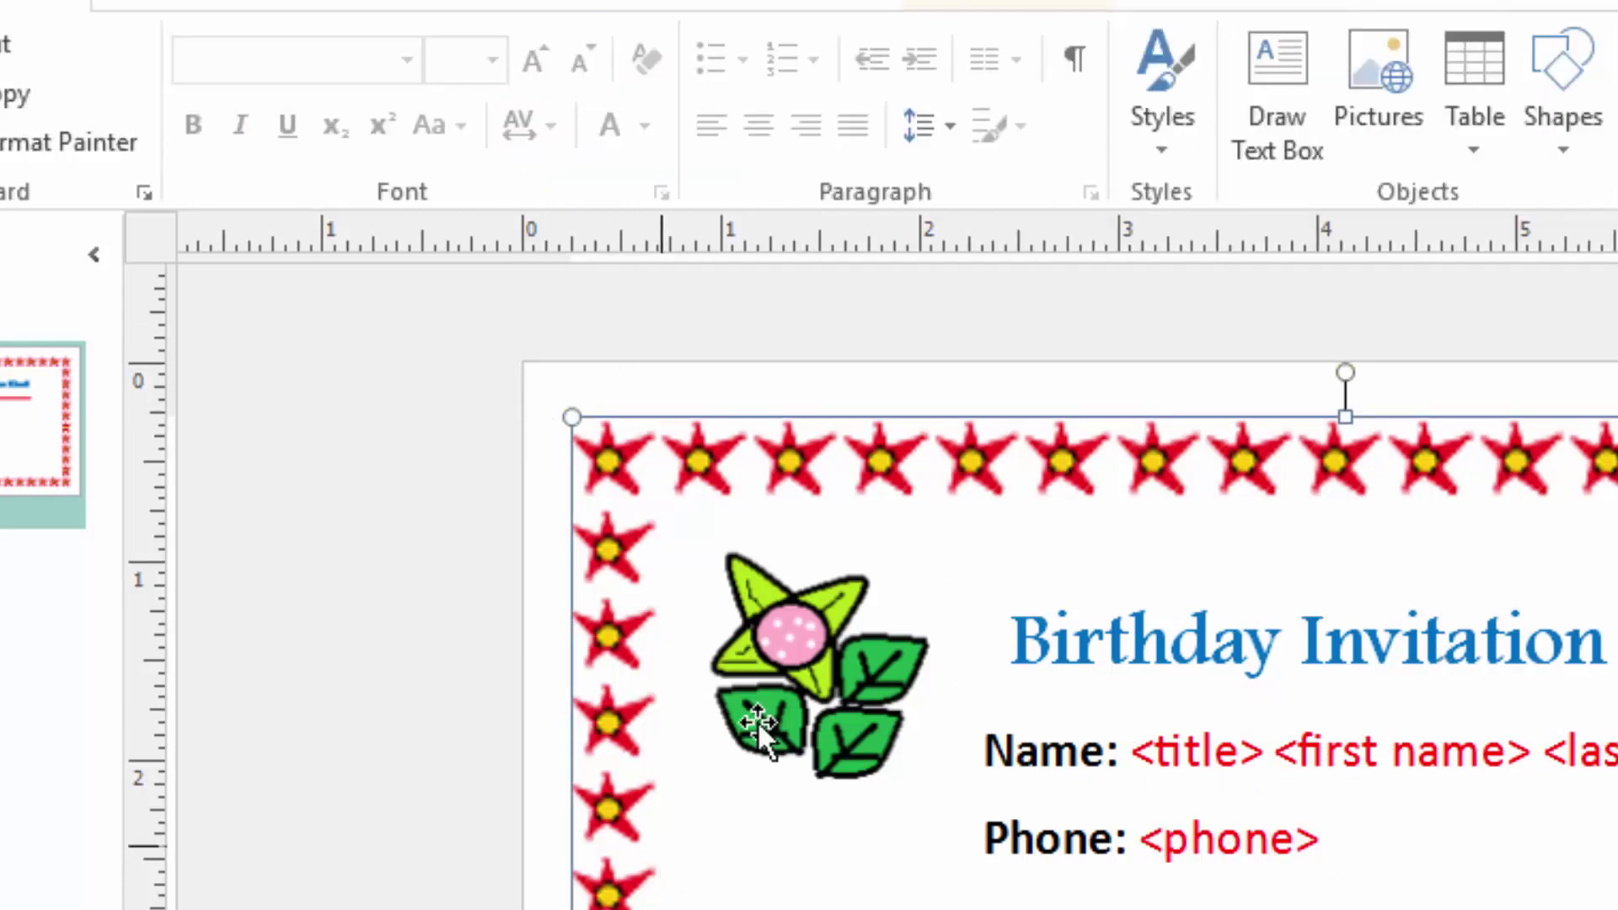
Draw a straight horizontal line about 4.9" long between the heading and the Name line, and nudge it up slightly
left_click(164, 5)
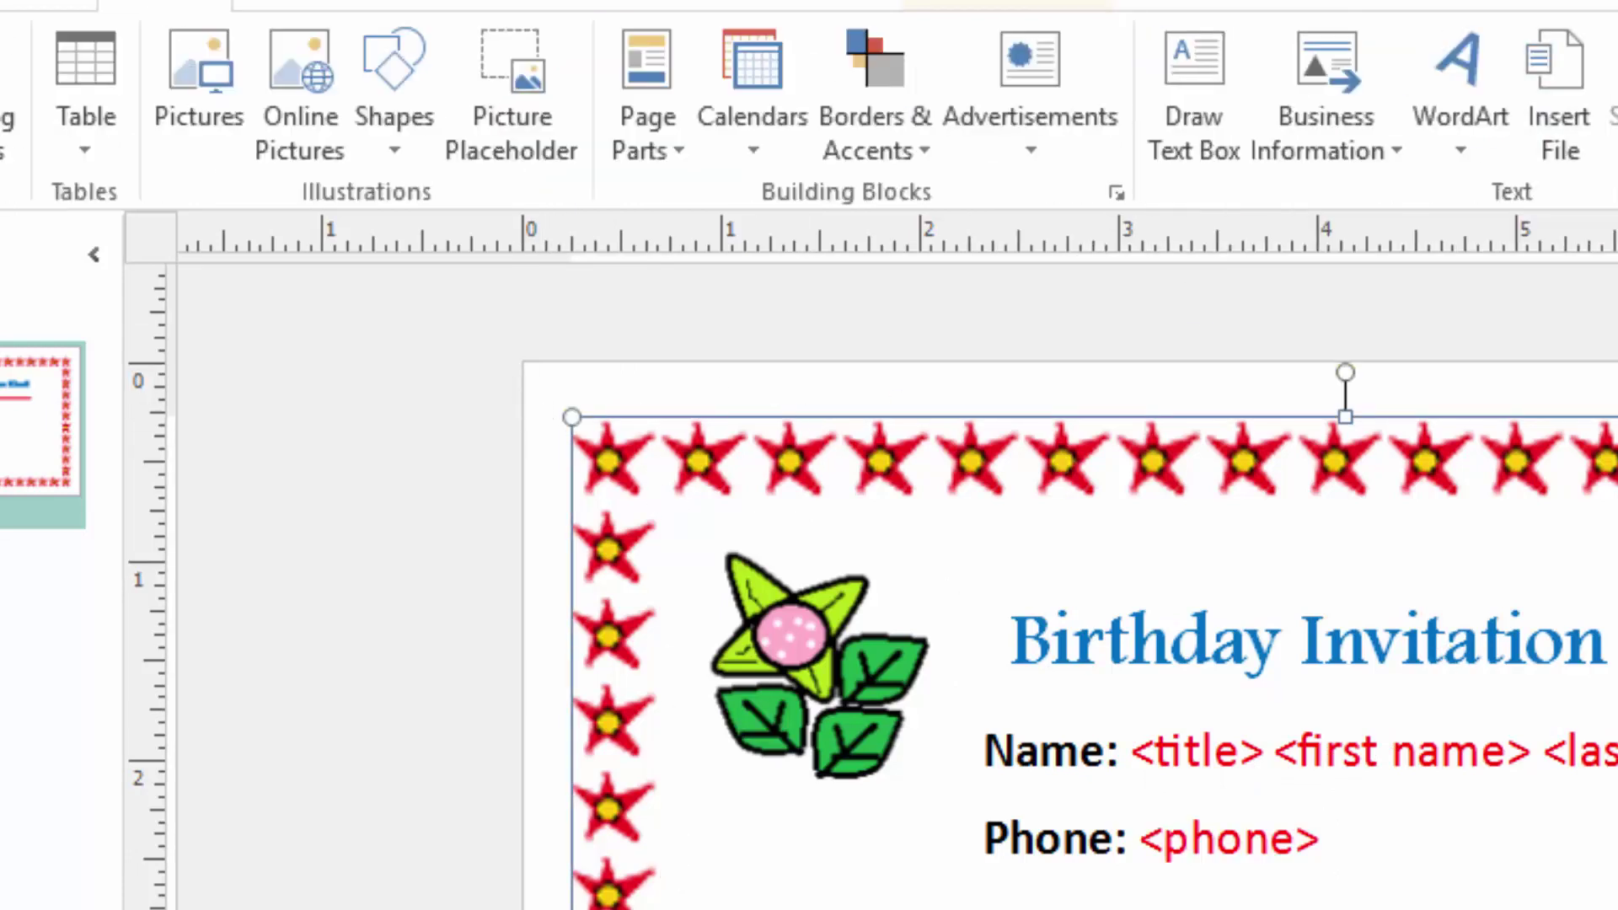
left_click(397, 135)
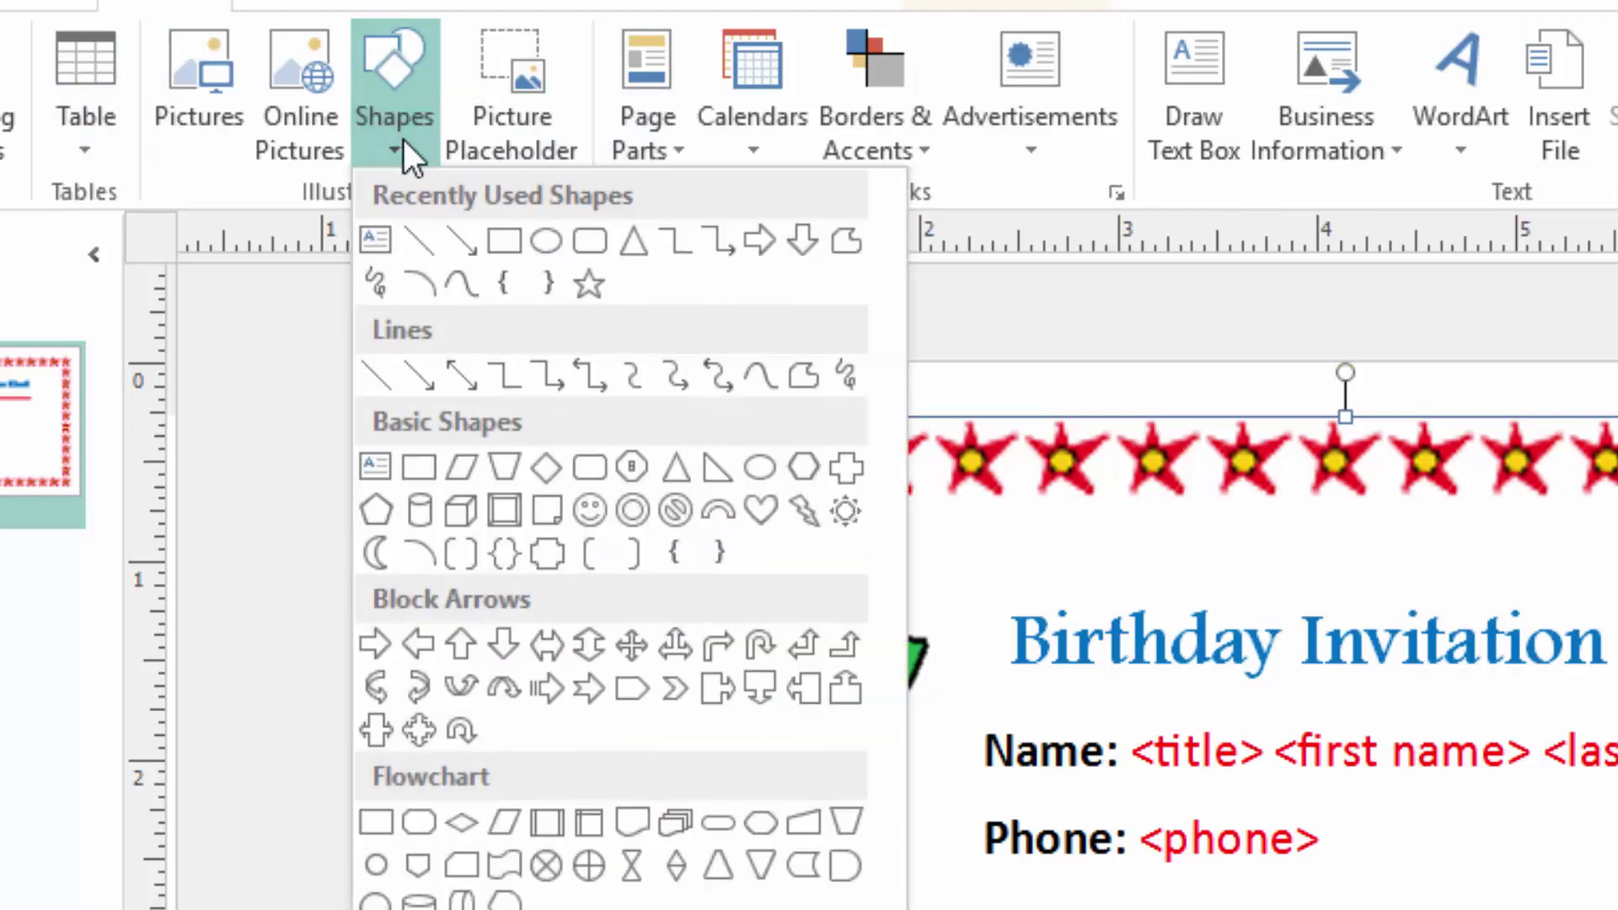
left_click(418, 242)
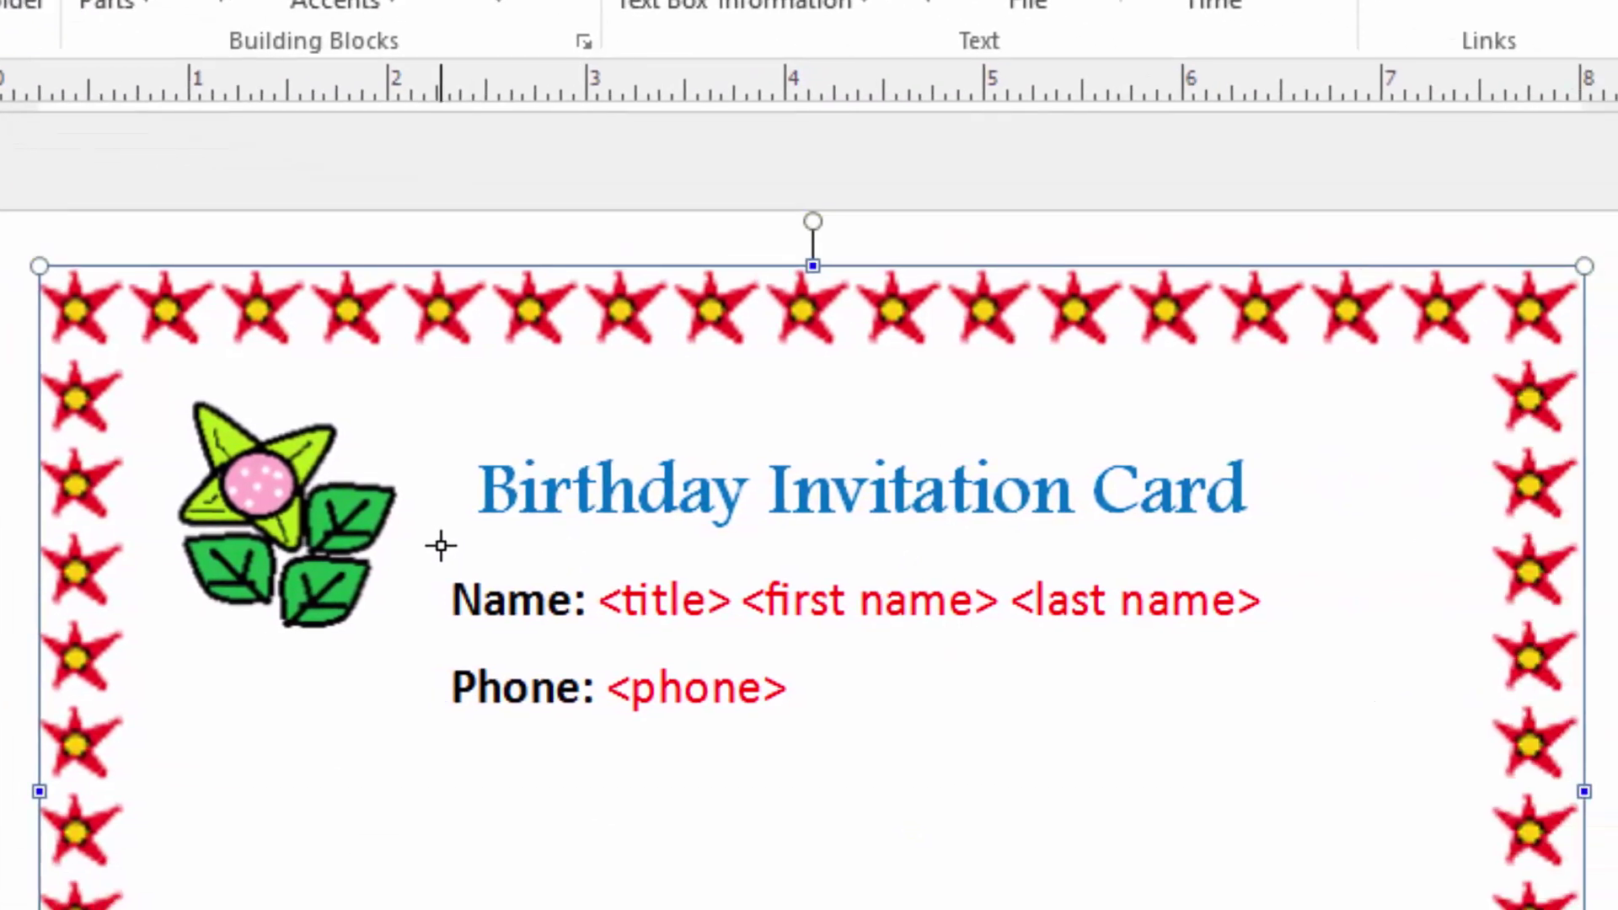
mouse_move(450, 552)
left_mouse_down()
mouse_move(1438, 544)
mouse_move(1417, 549)
left_mouse_up()
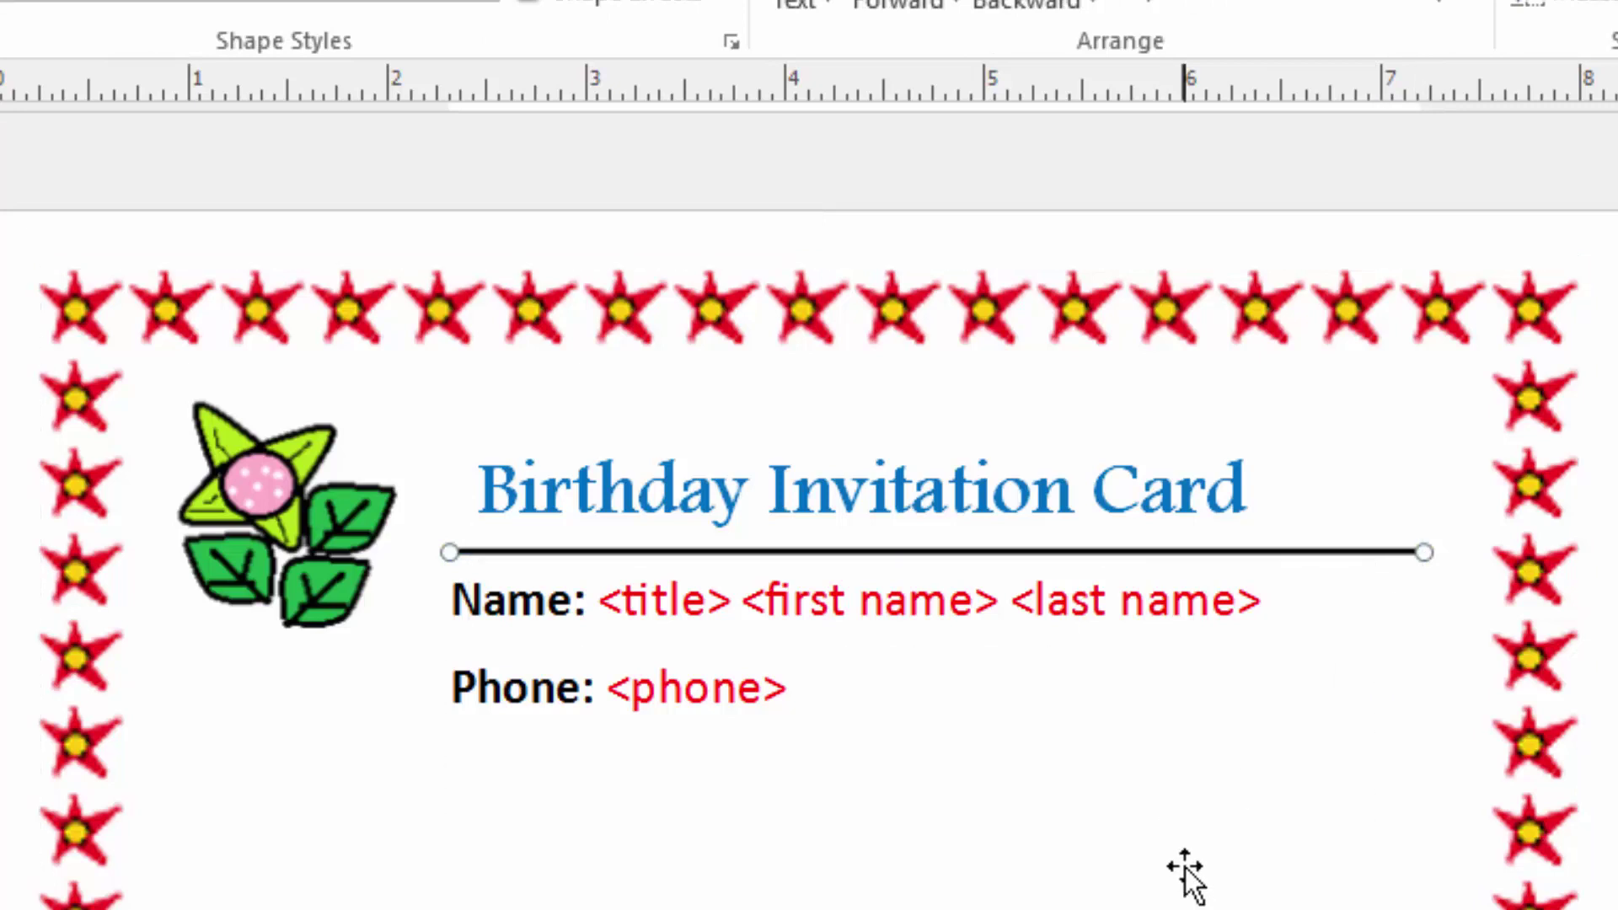
key("Up")
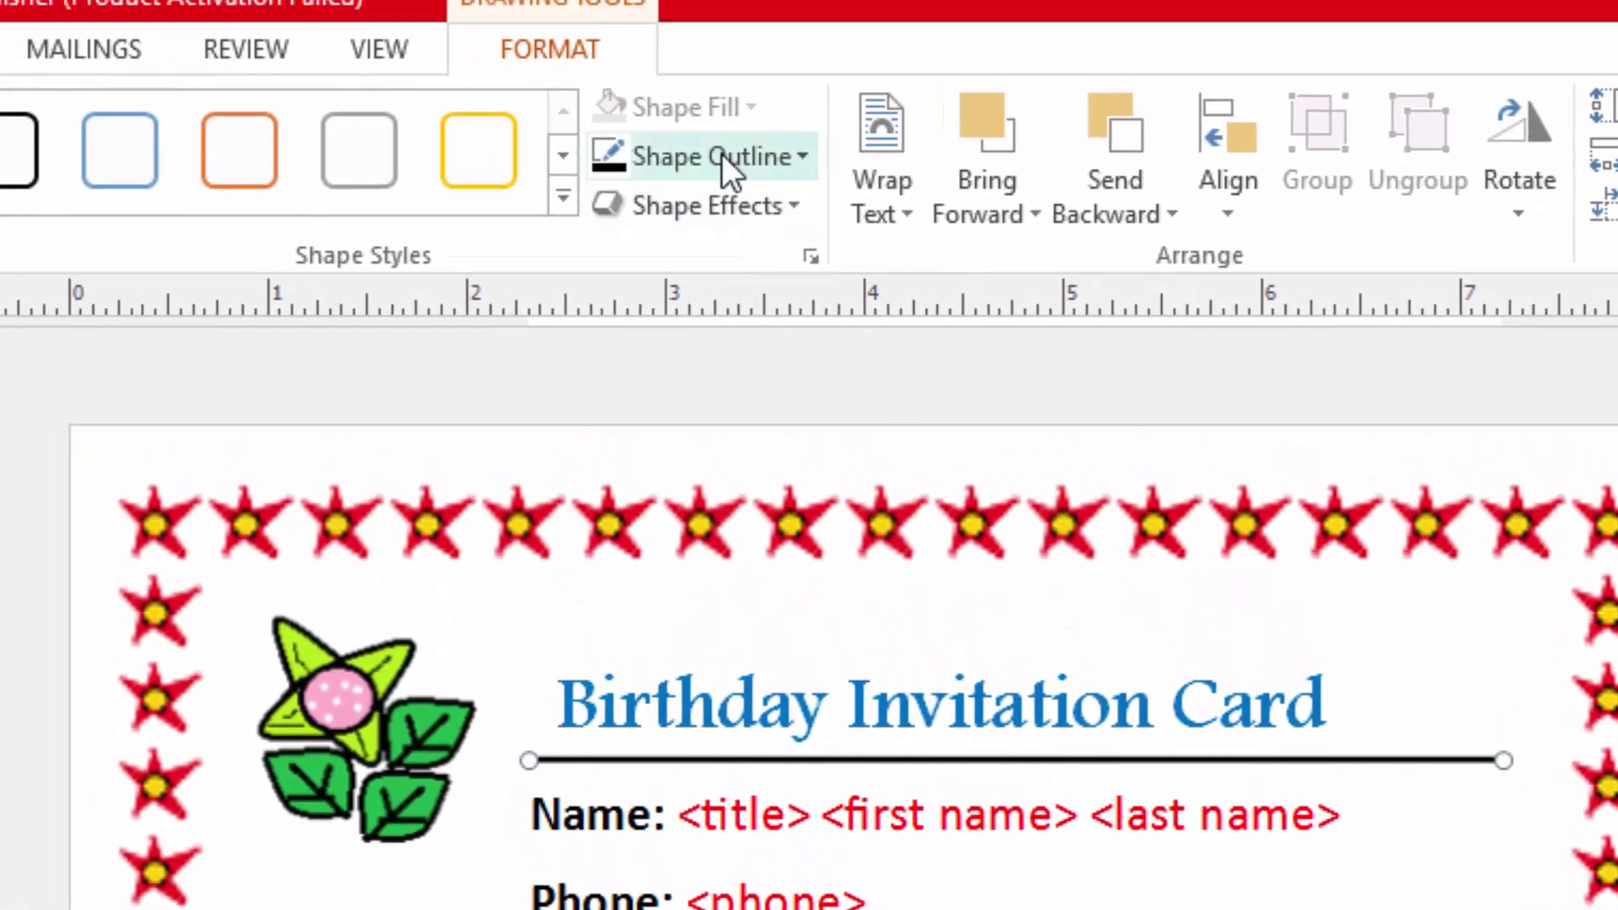
Set the outline color of the line under the heading to a lighter orange from the scheme colors
left_click(797, 152)
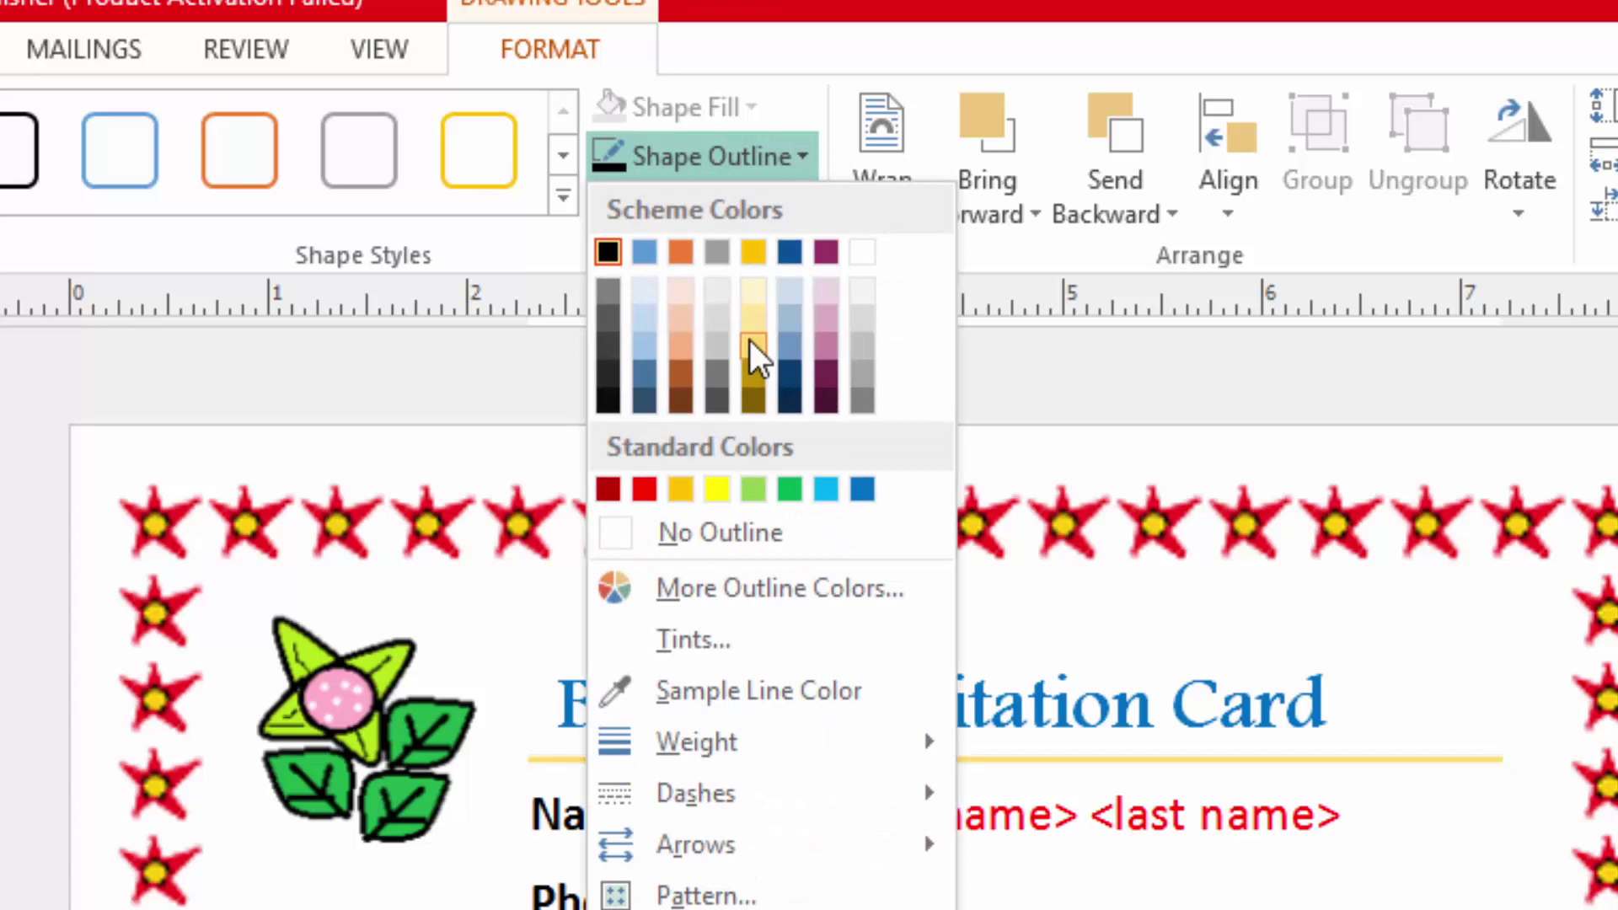
left_click(677, 348)
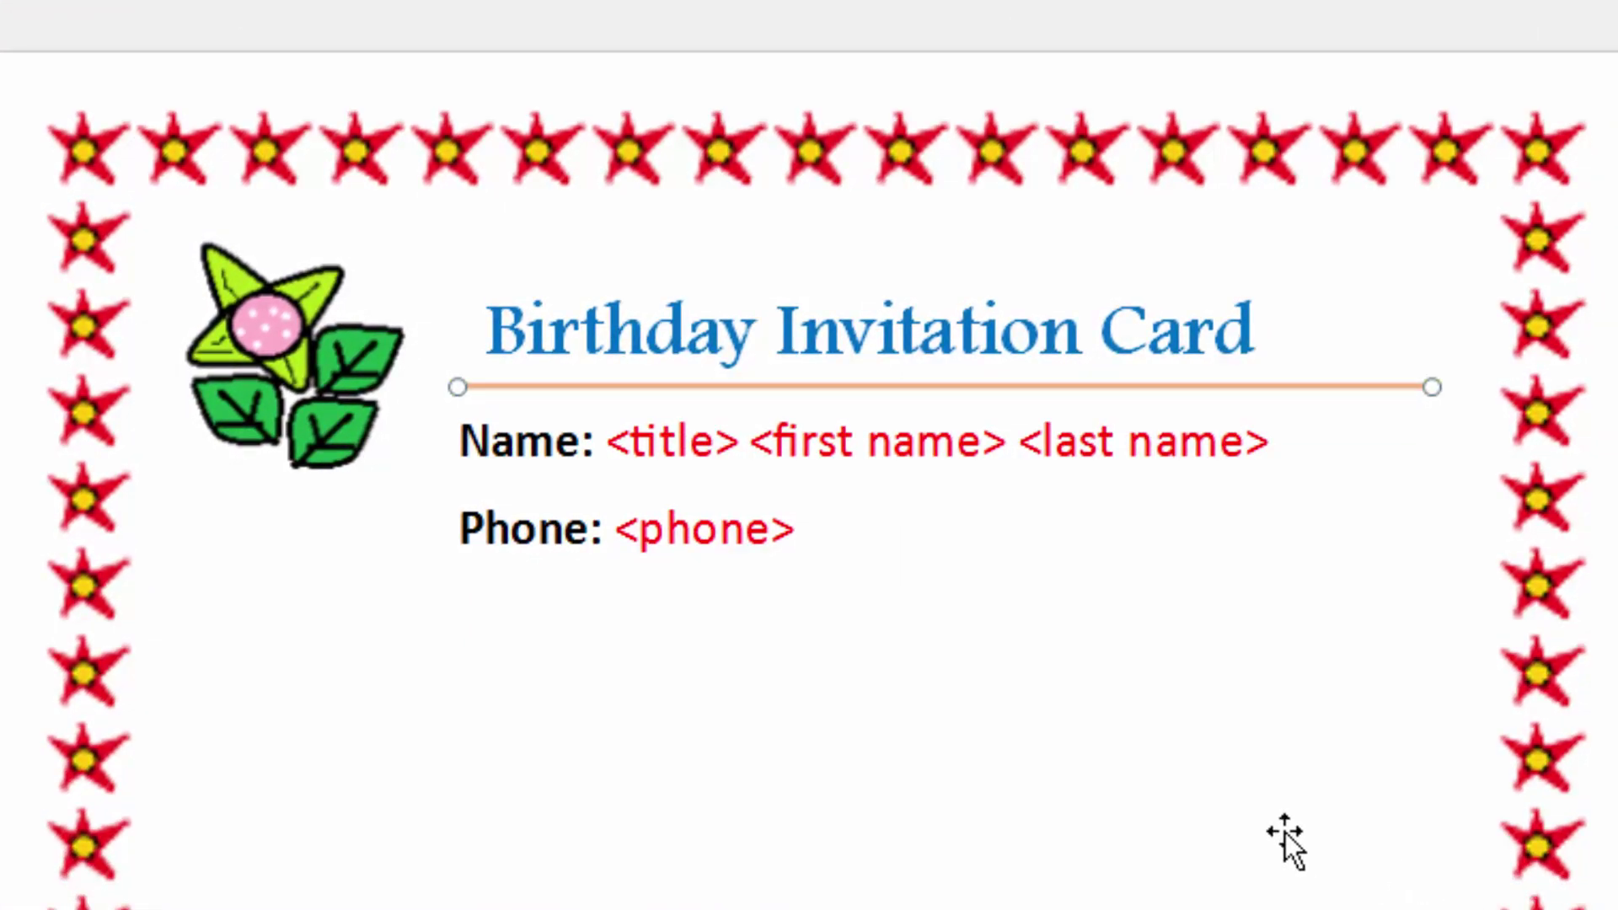
left_click(910, 906)
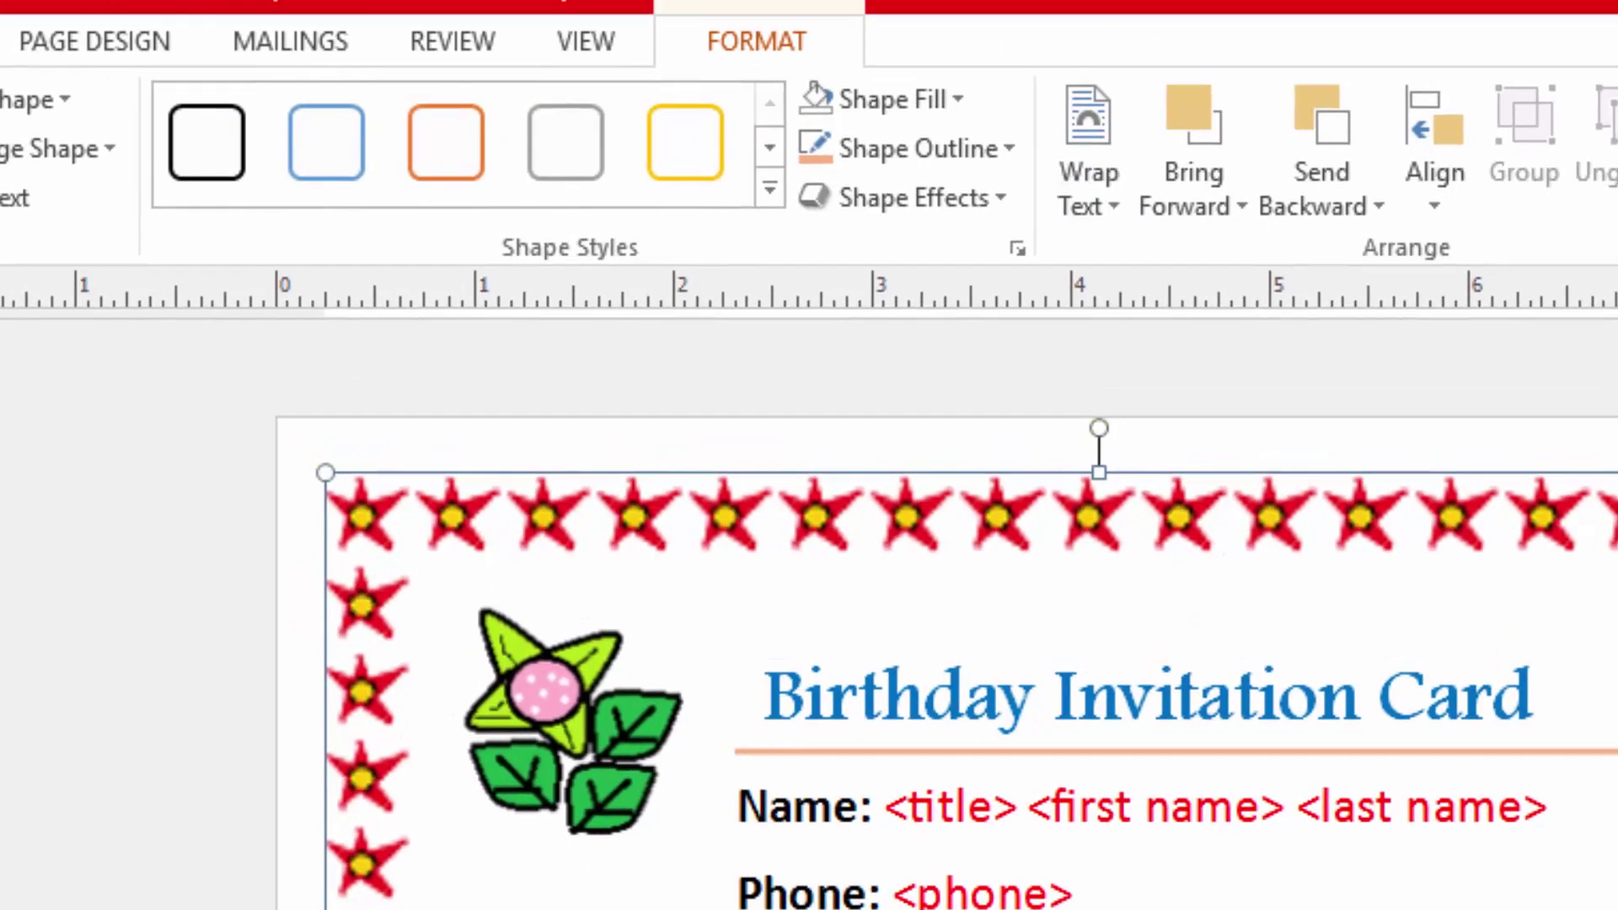
Draw a text box about 6.4" wide and 2.1" high below the Phone line, inside the star border
left_click(4, 41)
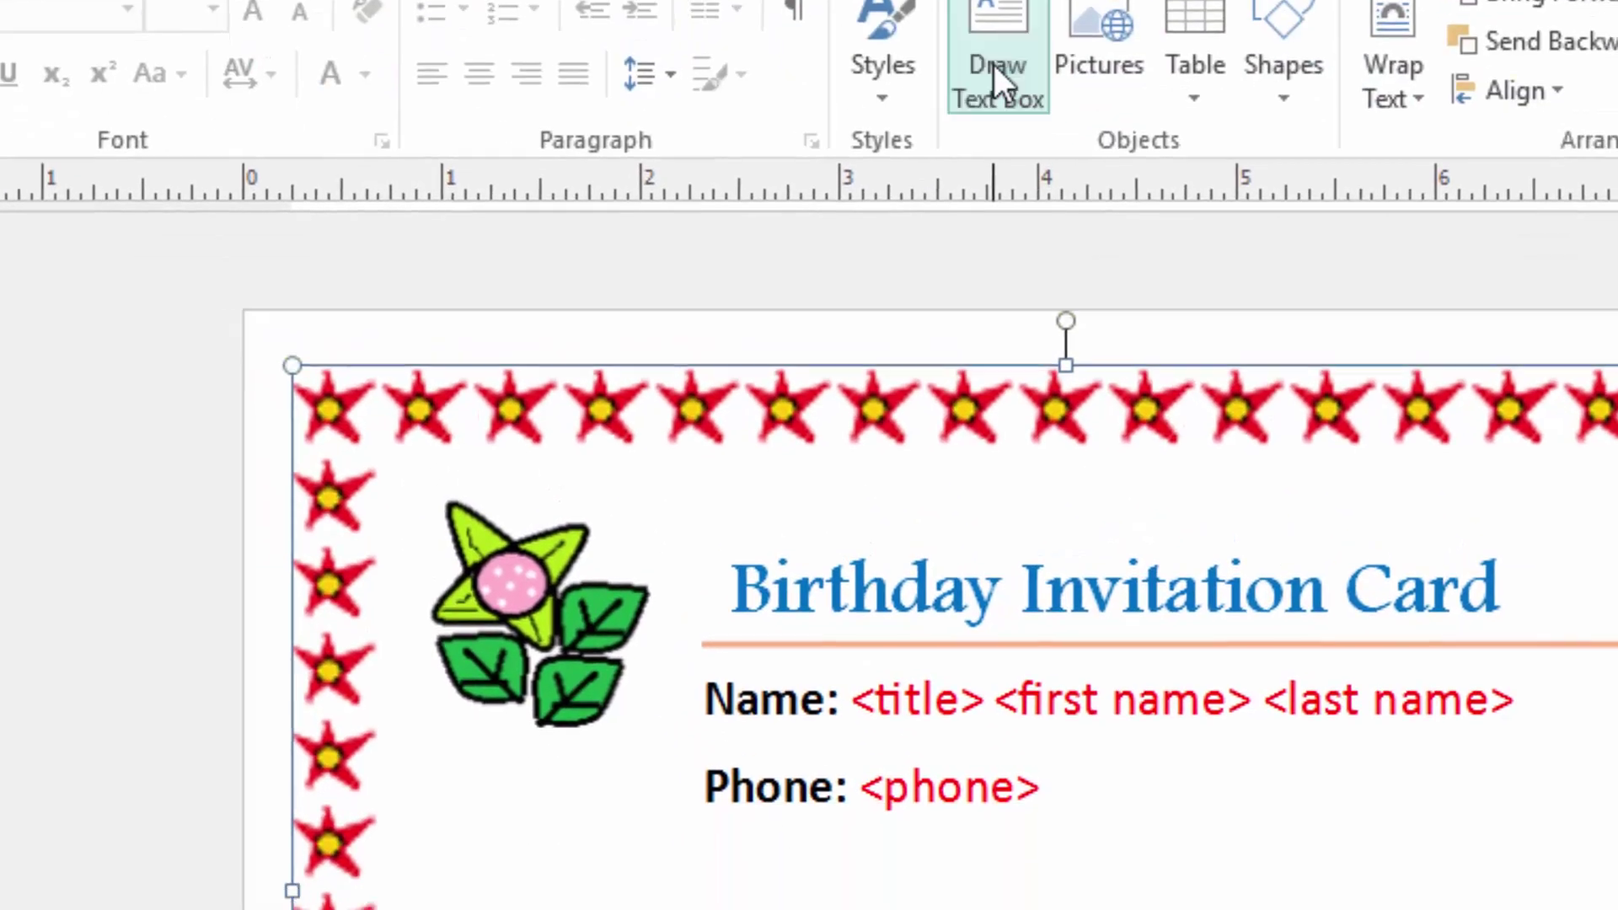
left_click(993, 64)
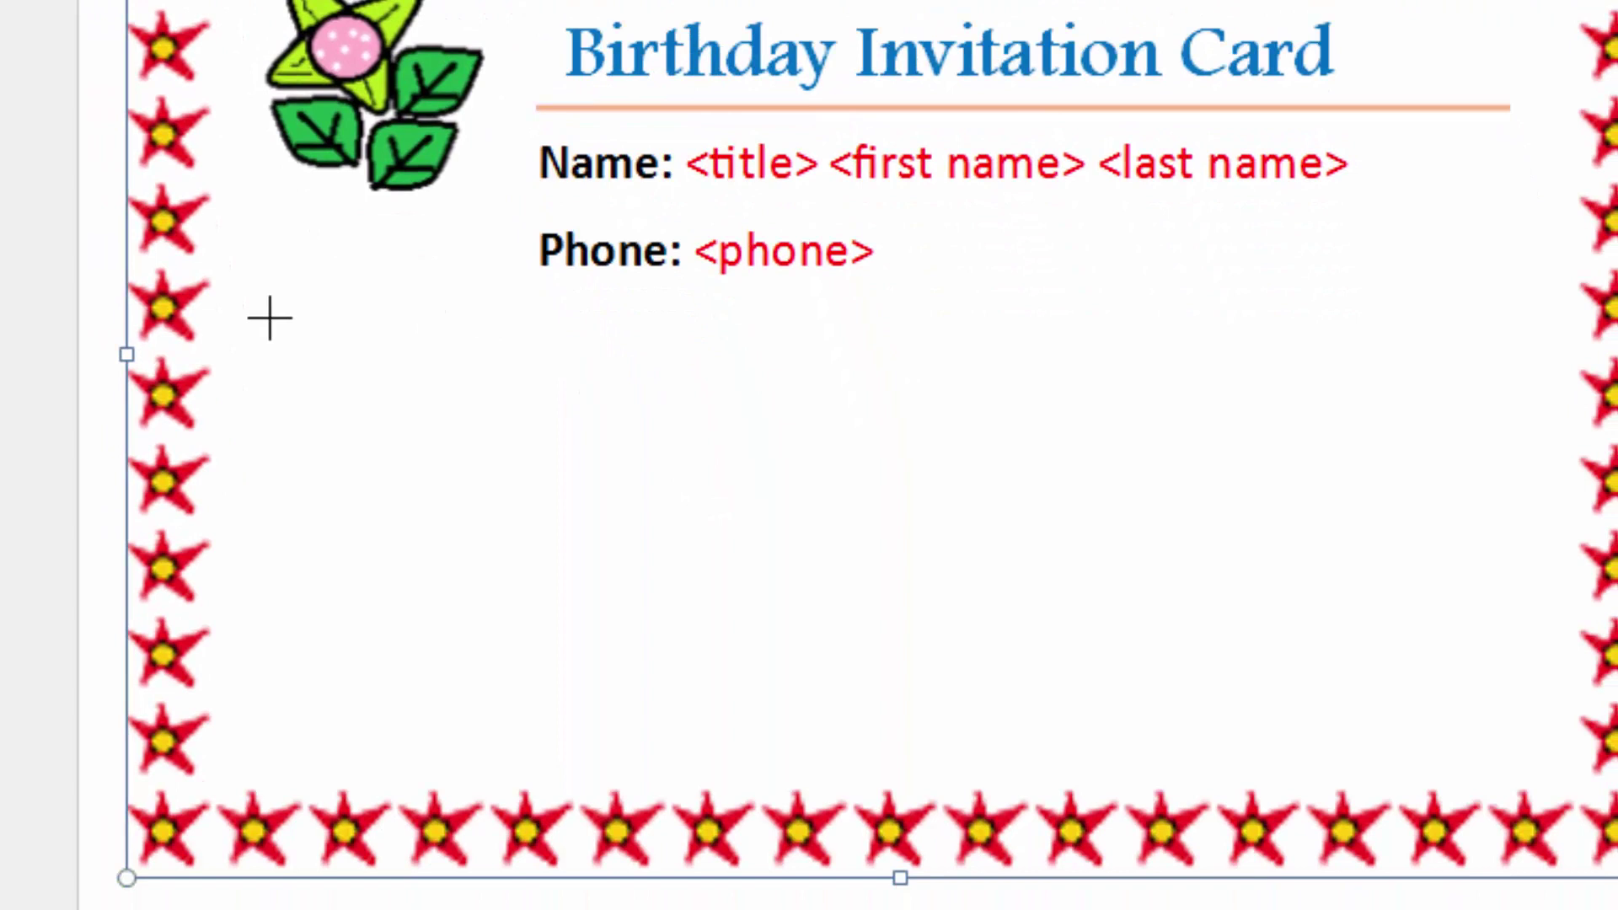
mouse_move(269, 318)
left_mouse_down()
mouse_move(1261, 462)
mouse_move(1437, 621)
mouse_move(1556, 693)
mouse_move(1540, 718)
left_mouse_up()
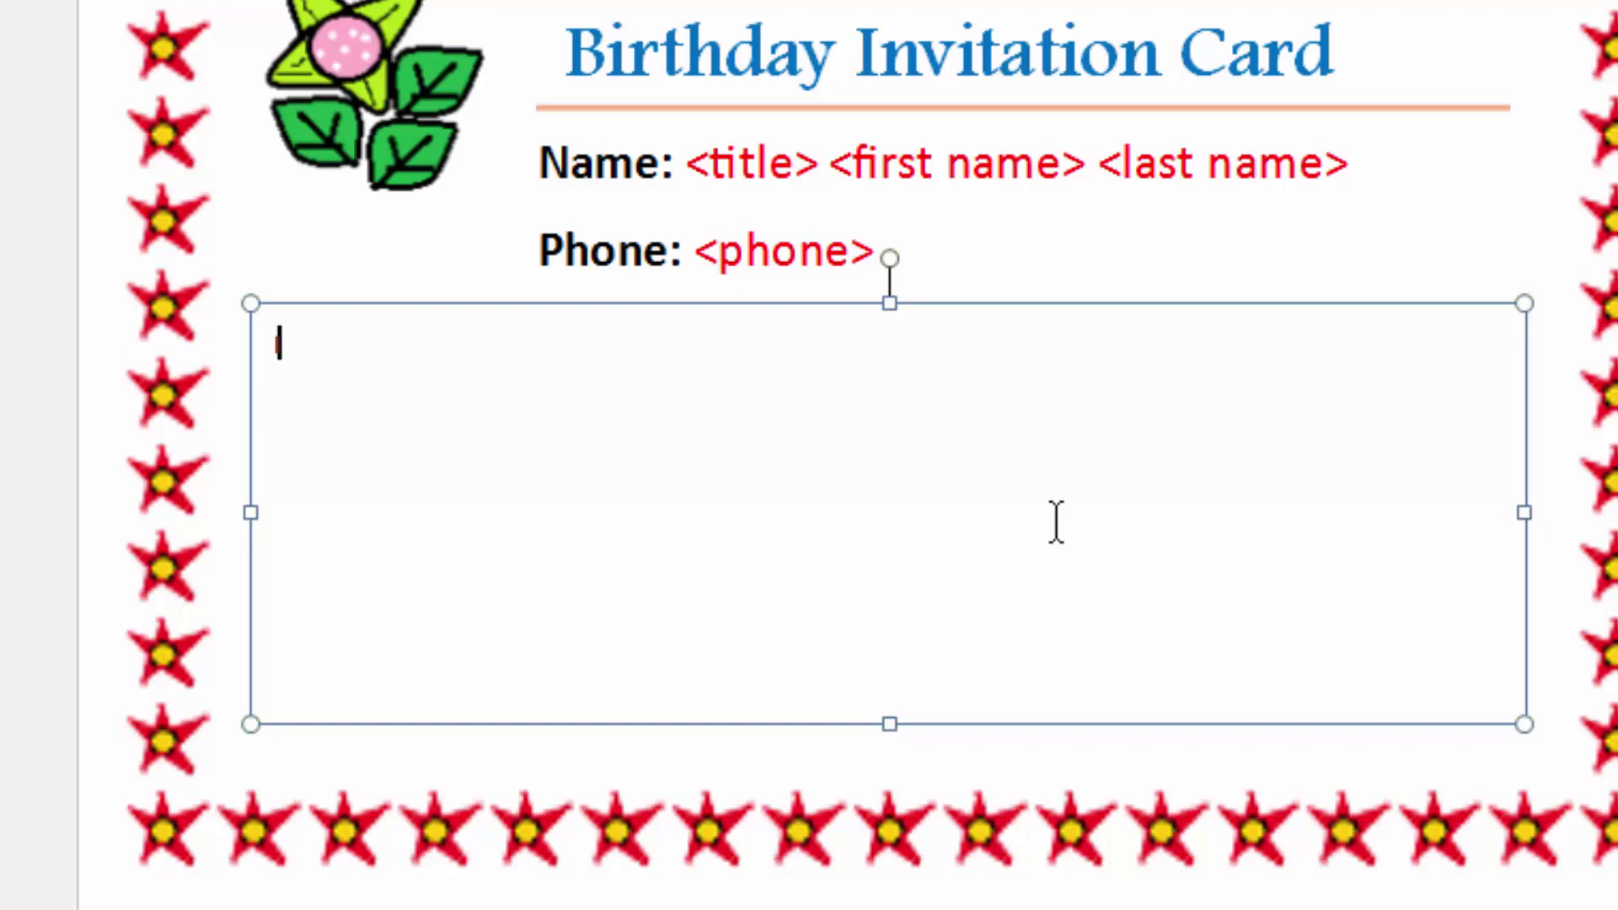
Enter the start of the invitation message: "I wish to invite to my birthday party on 1"
type("I wish to invit")
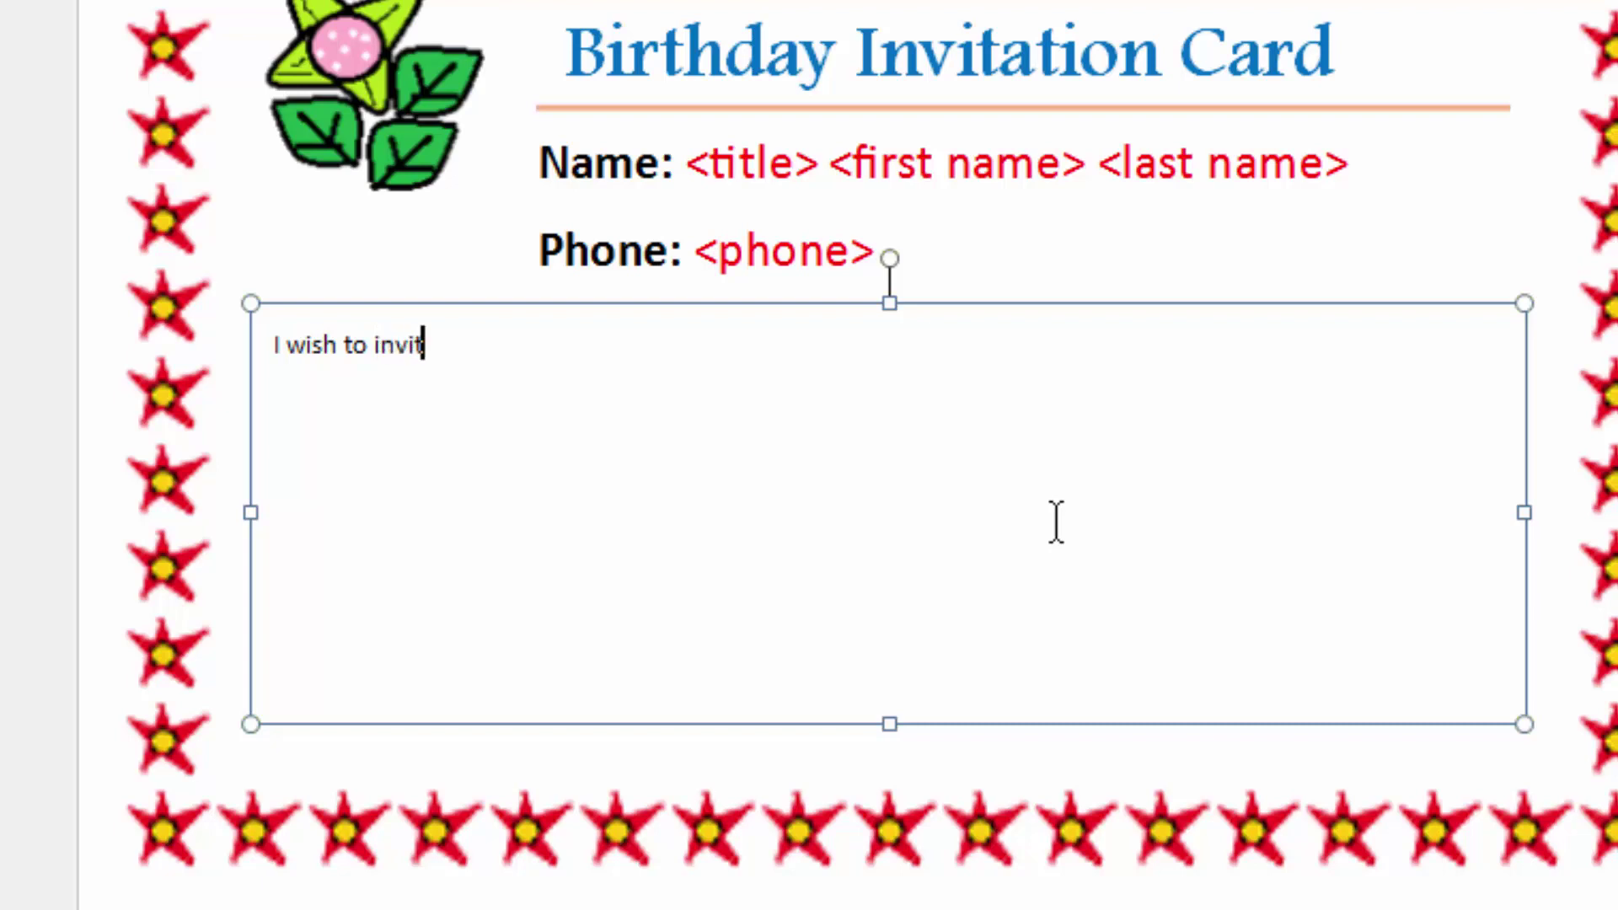
type("e to my bir")
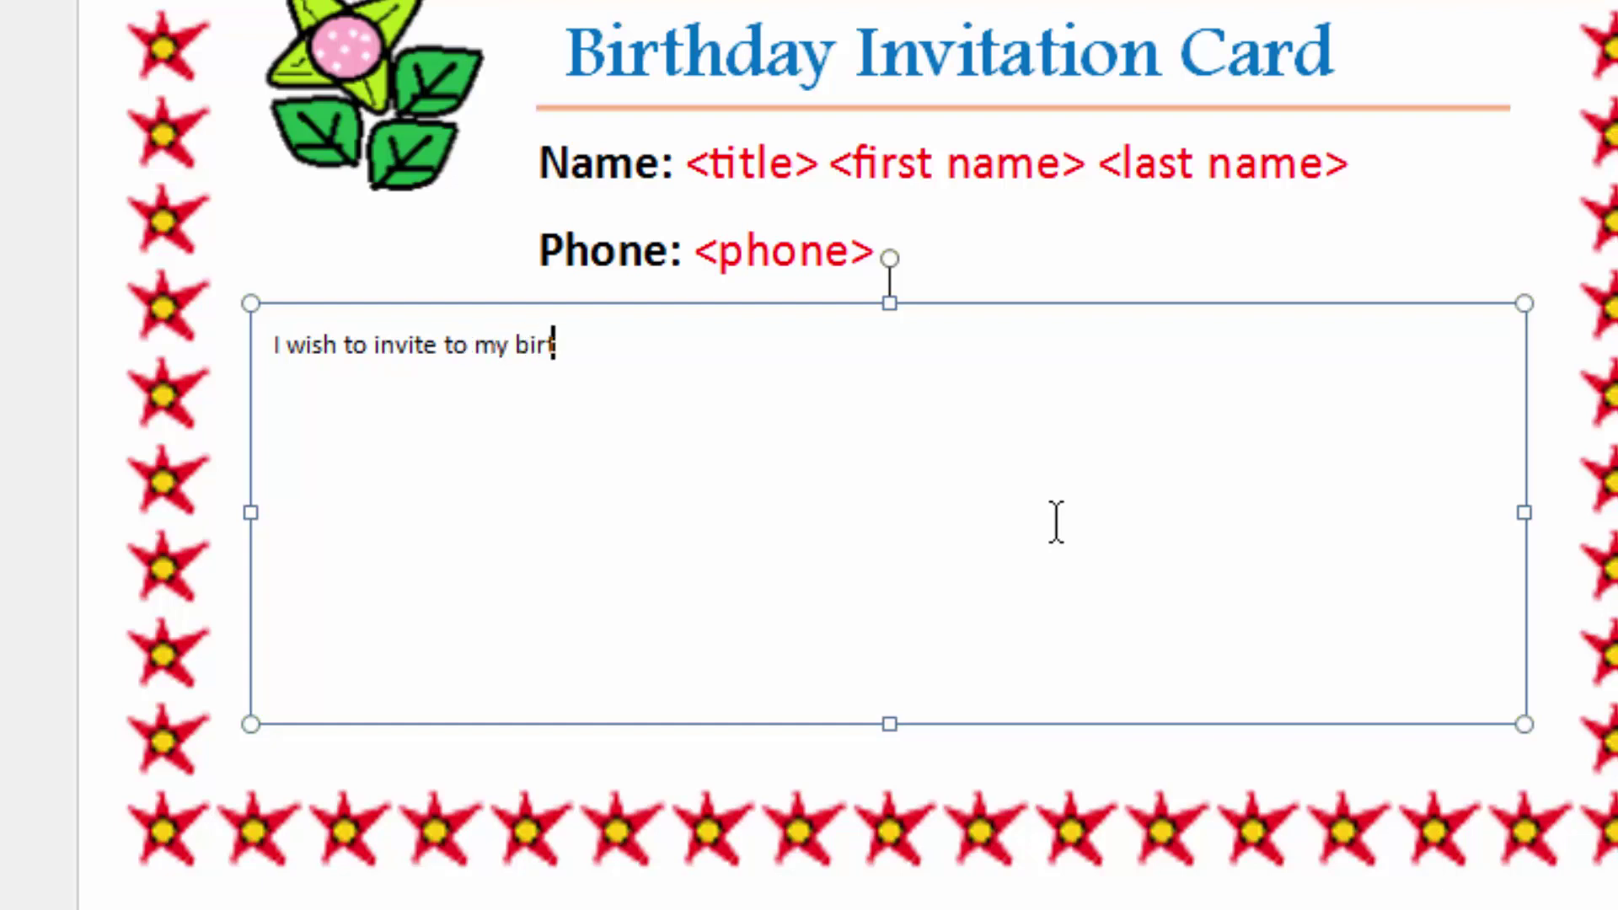
type("thday part")
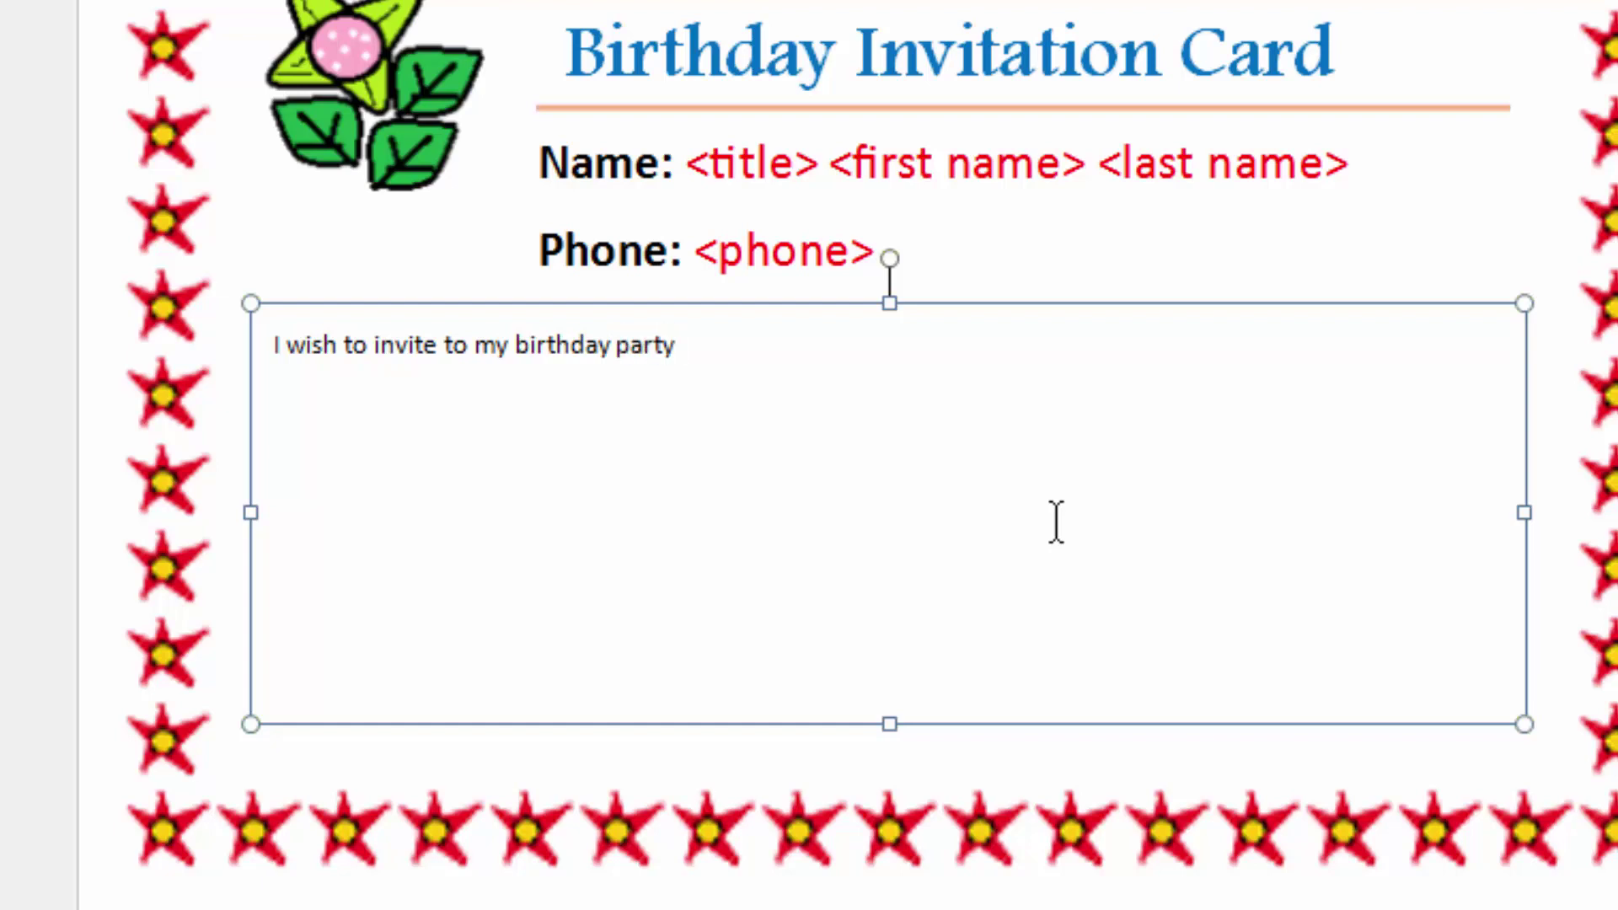
type("y on 1")
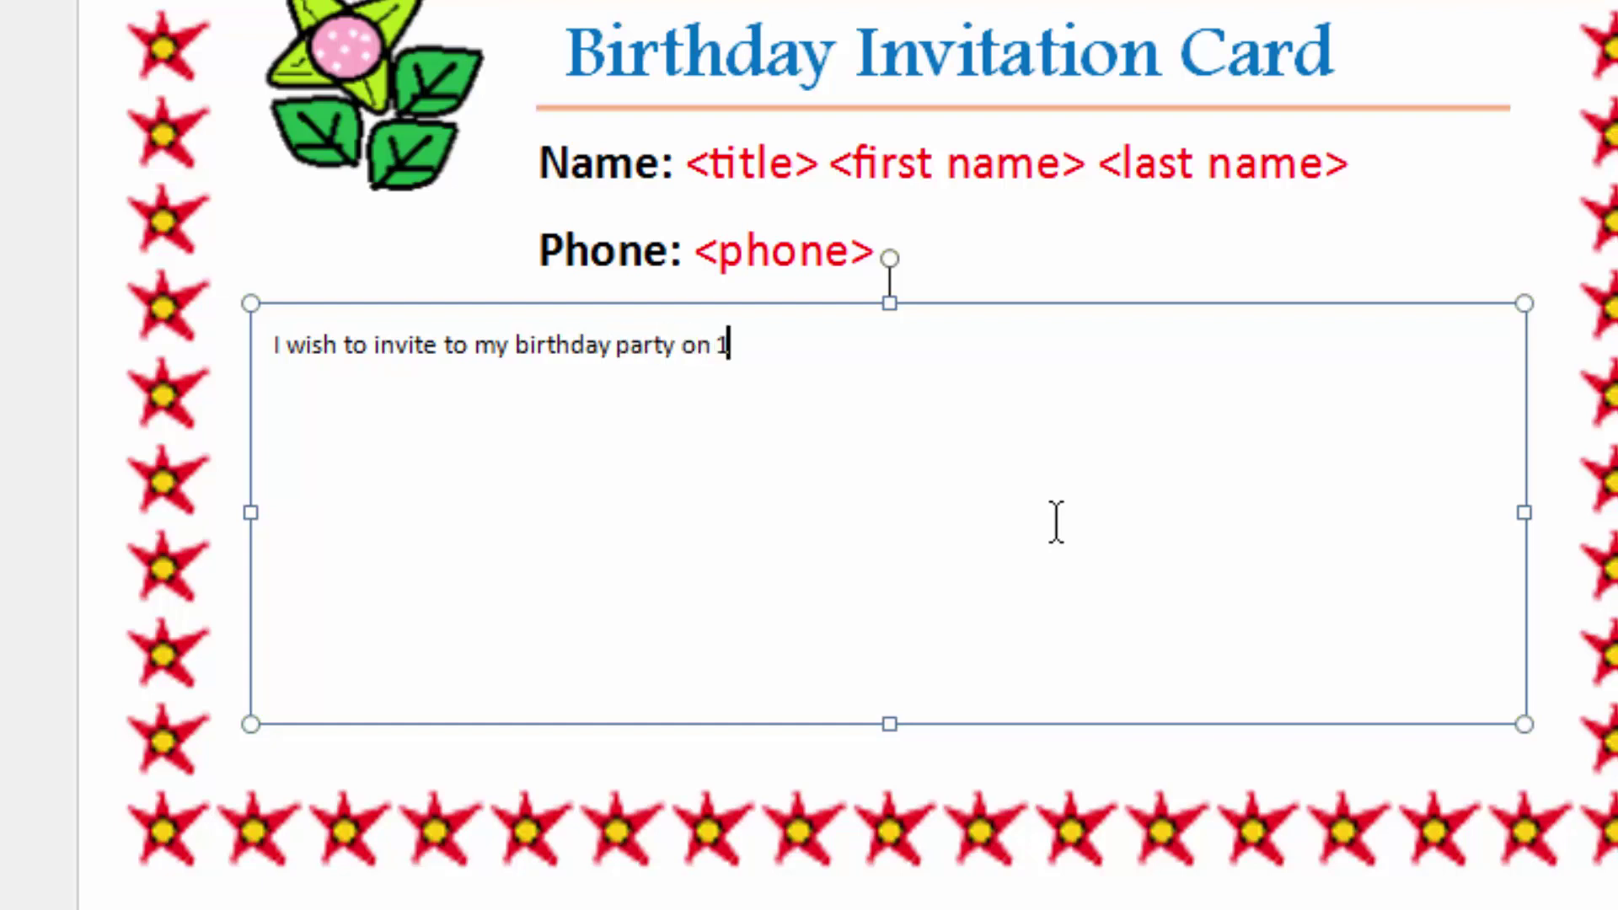
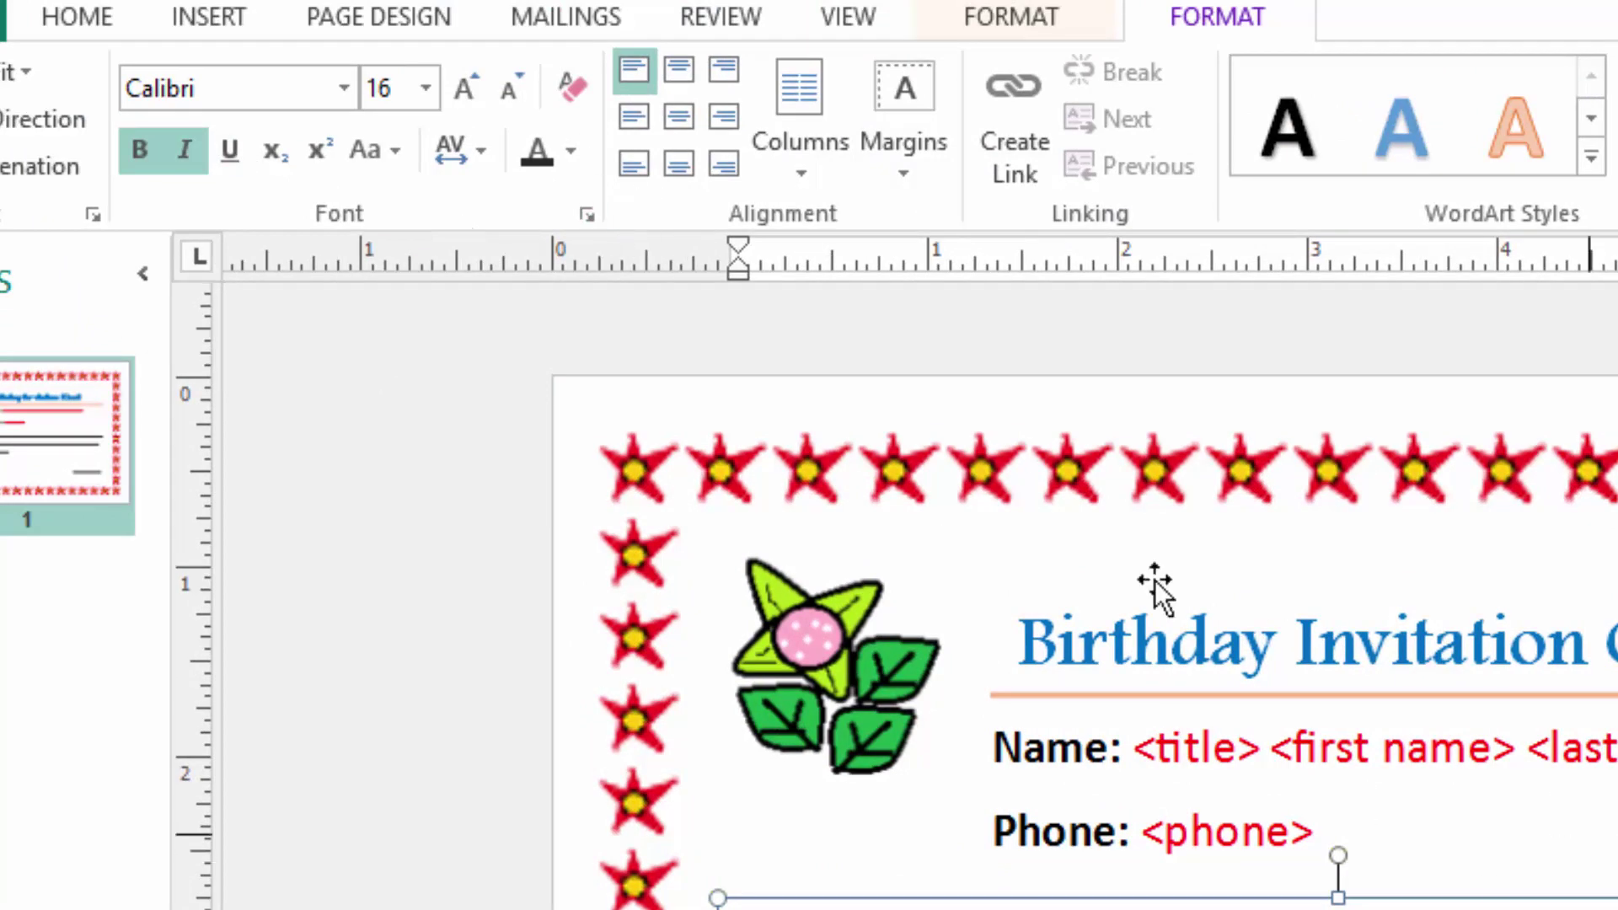
Color the selected sender's name below the message with a dark purple from the scheme colors
left_click(570, 150)
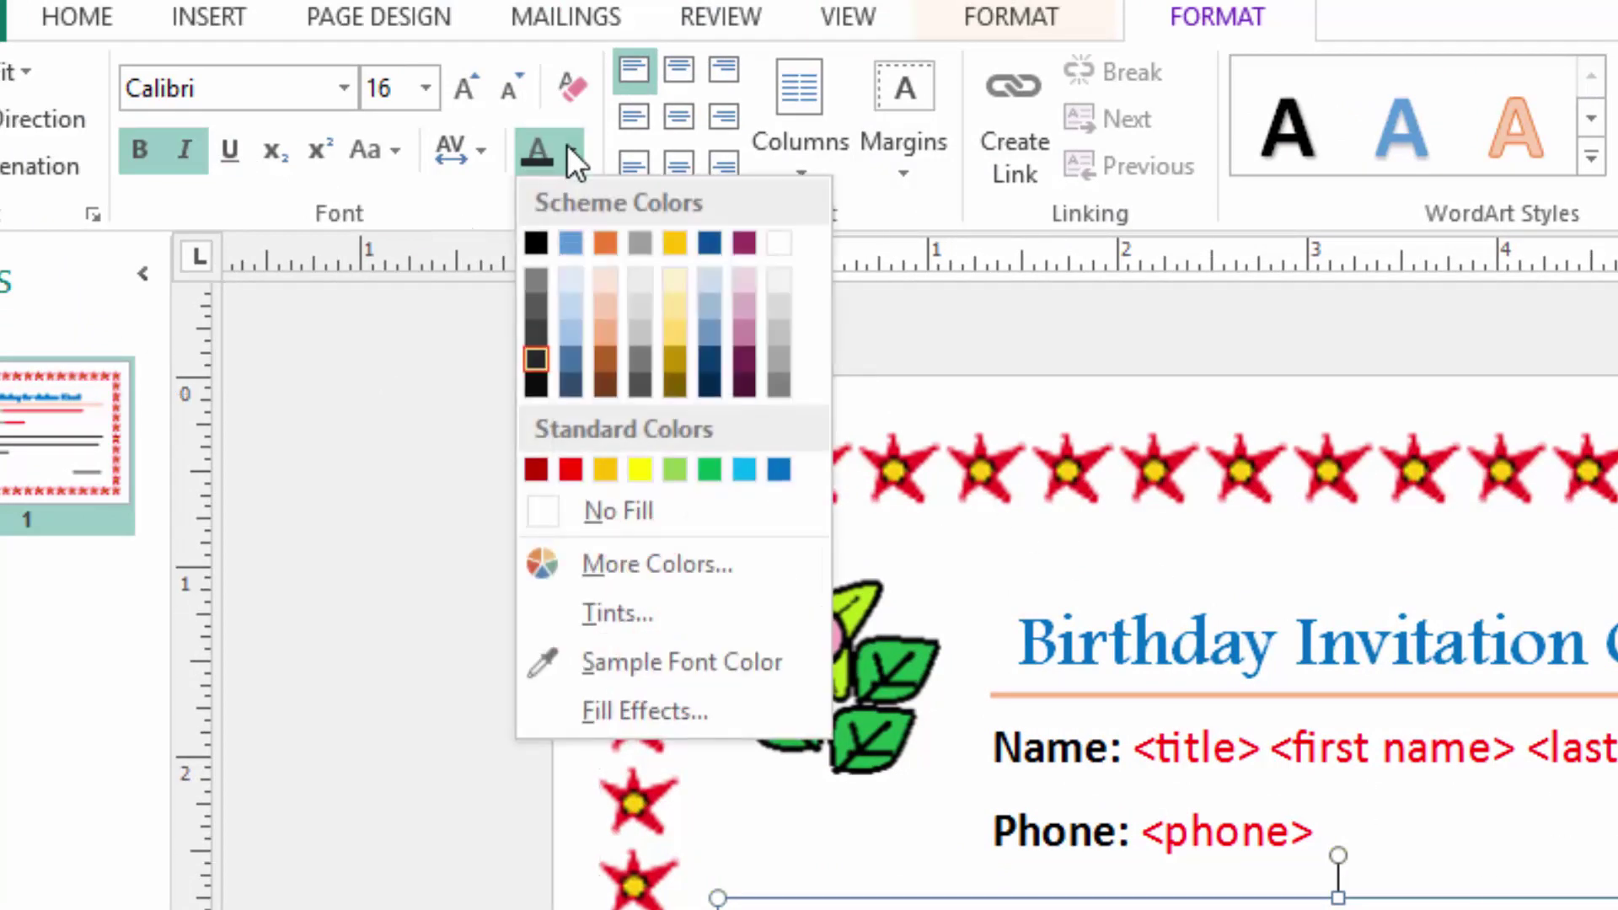
left_click(745, 359)
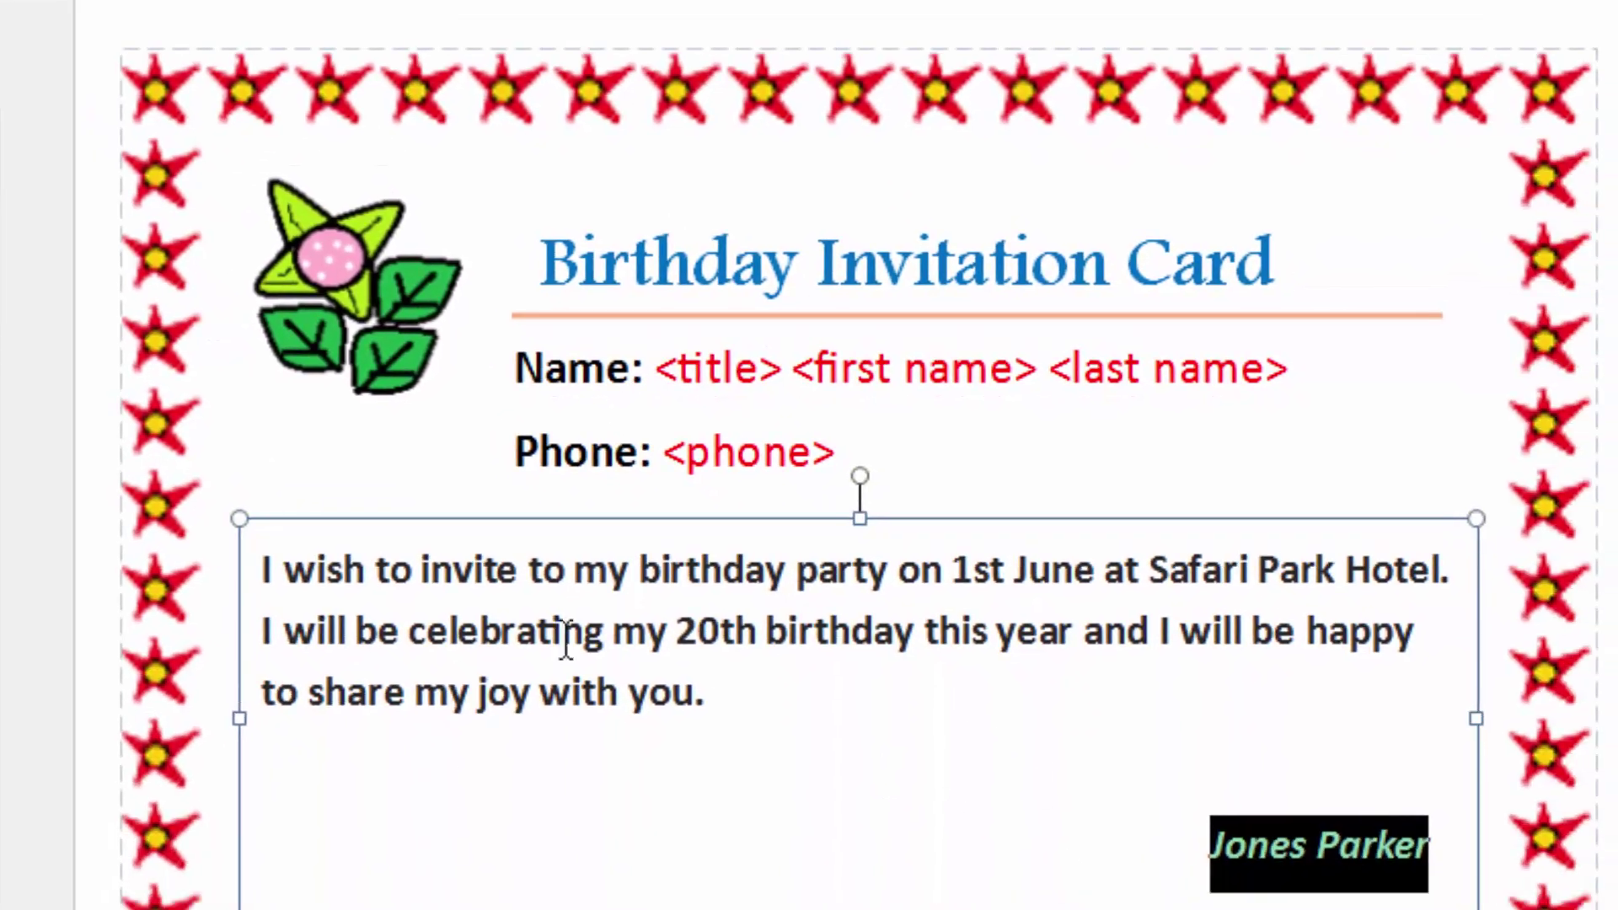
left_click(1561, 629)
left_click(1561, 629)
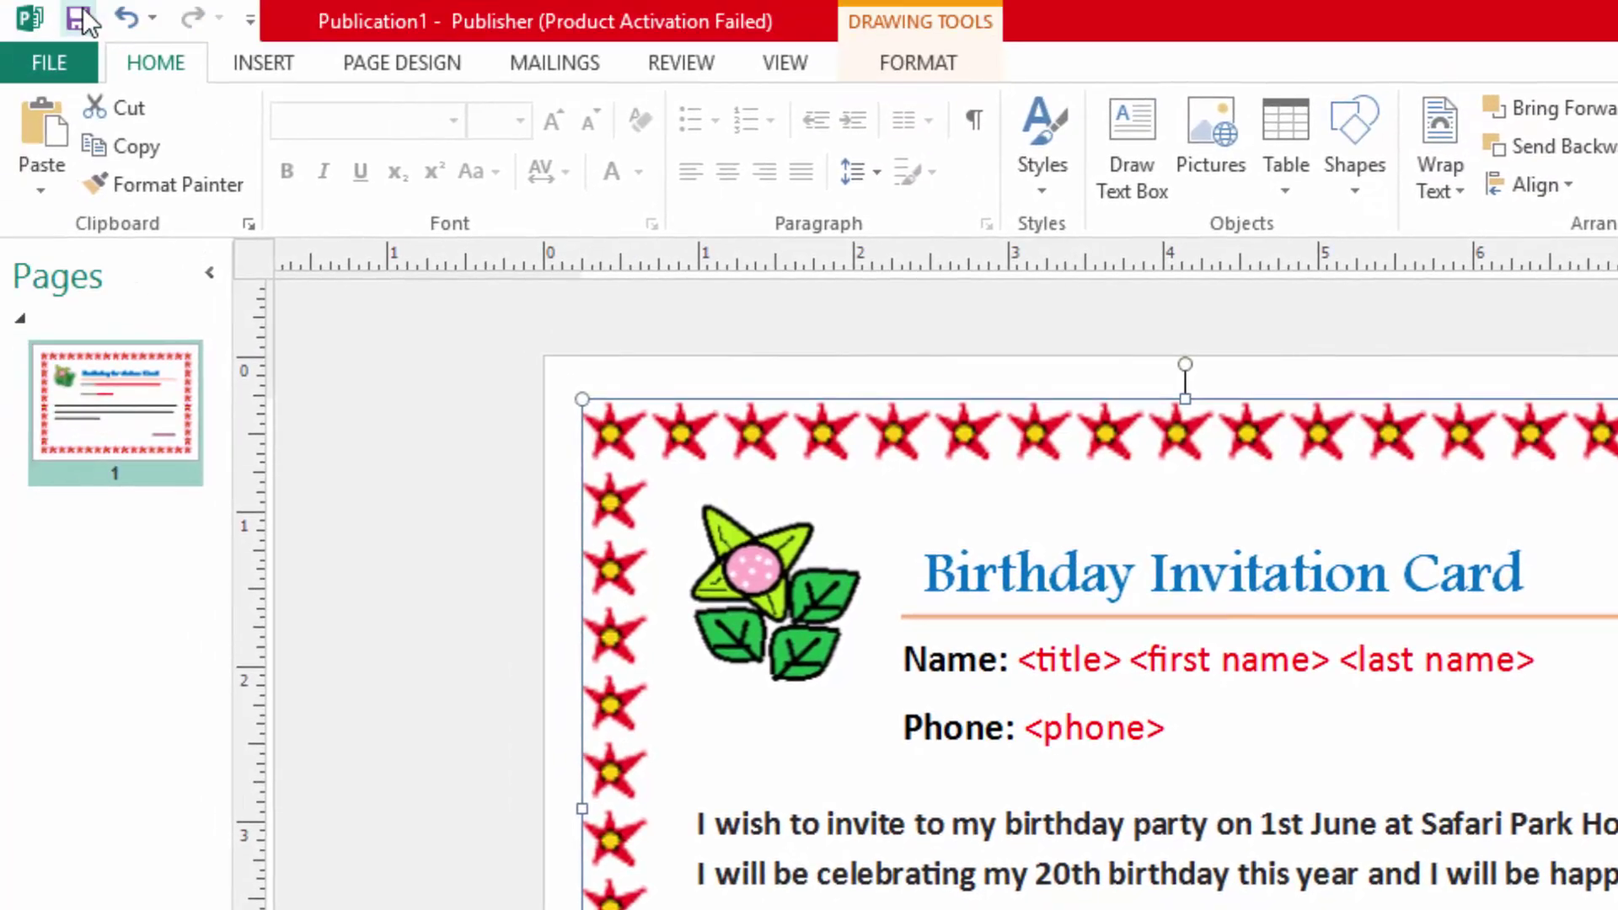
Save the publication as TEMPLATE in the BIRTHDAY PARTY folder on the Desktop
left_click(83, 10)
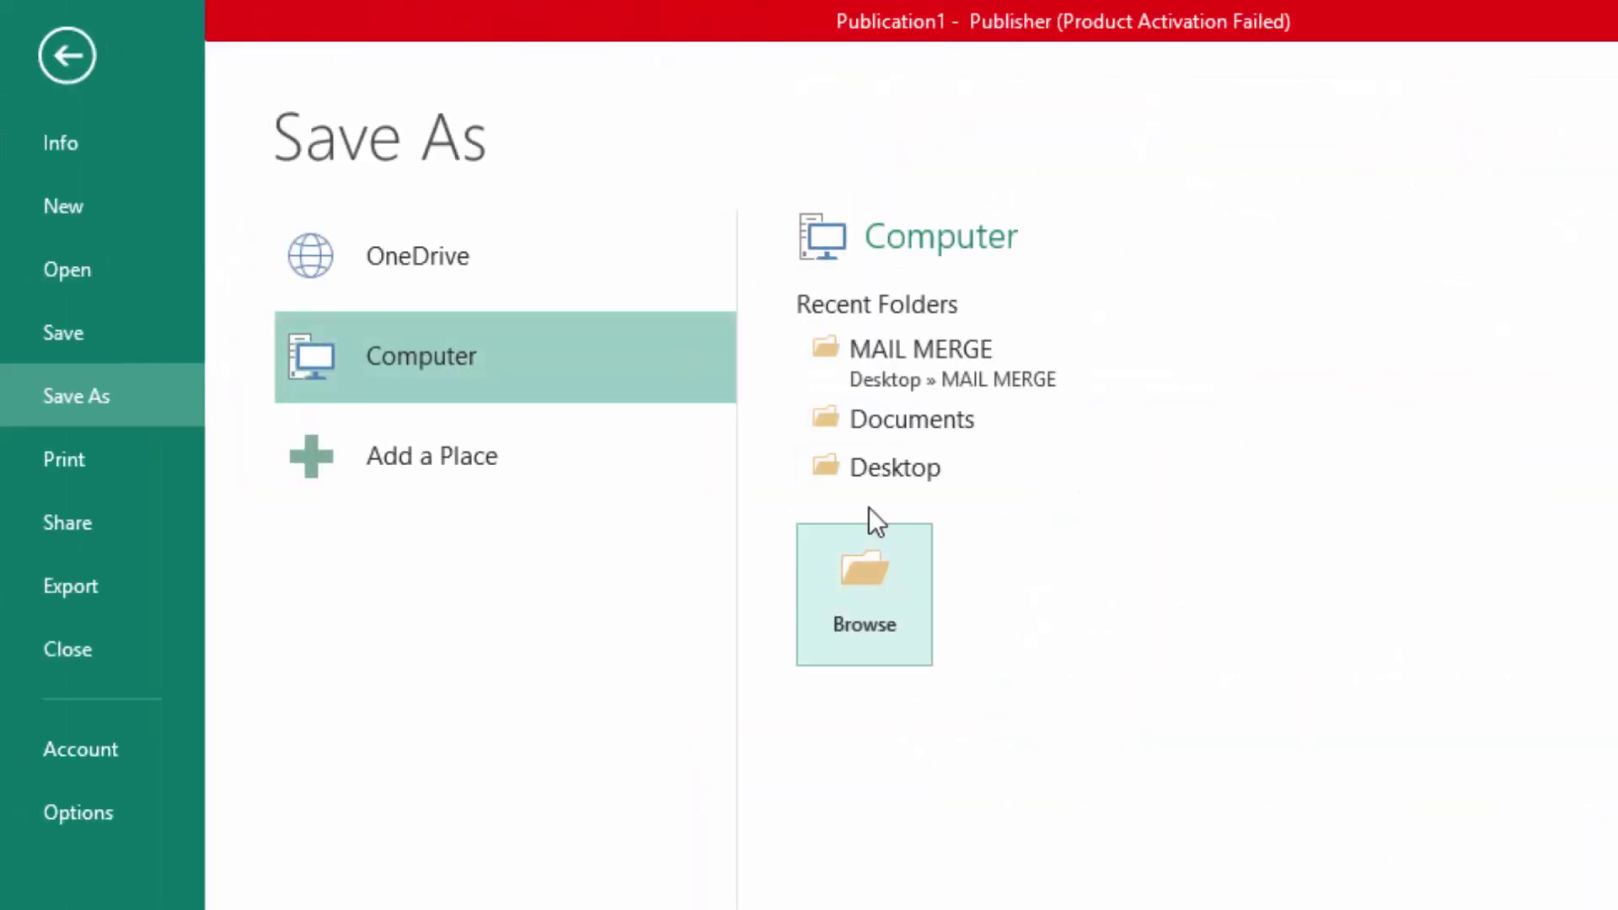
left_click(907, 465)
double_click(402, 239)
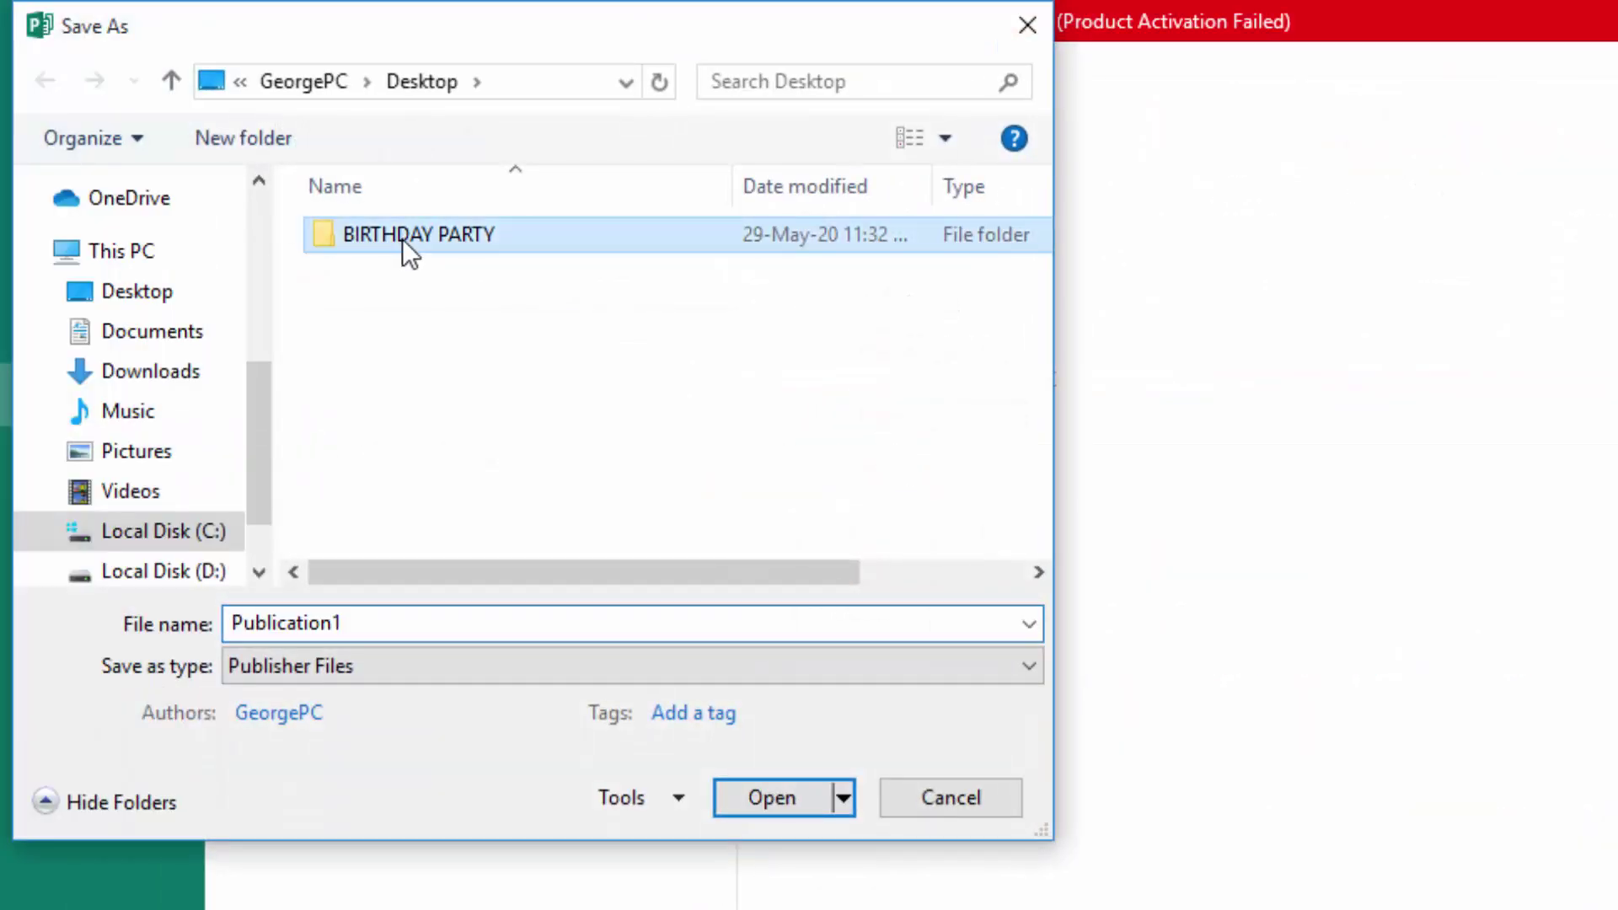
left_click(392, 624)
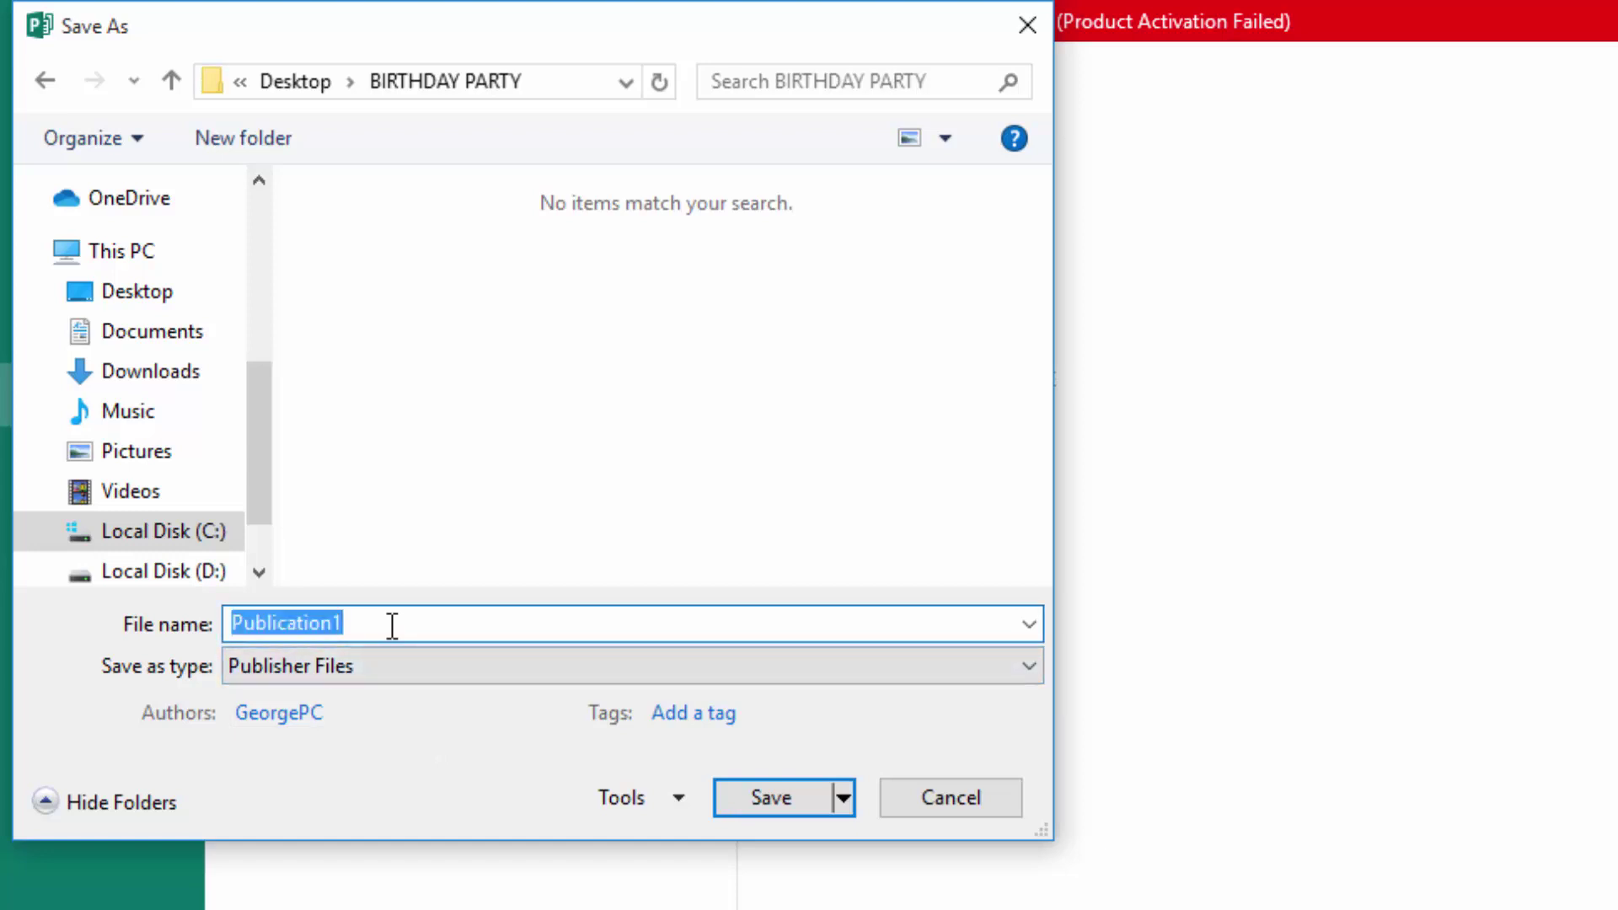
type("TEMPLATE")
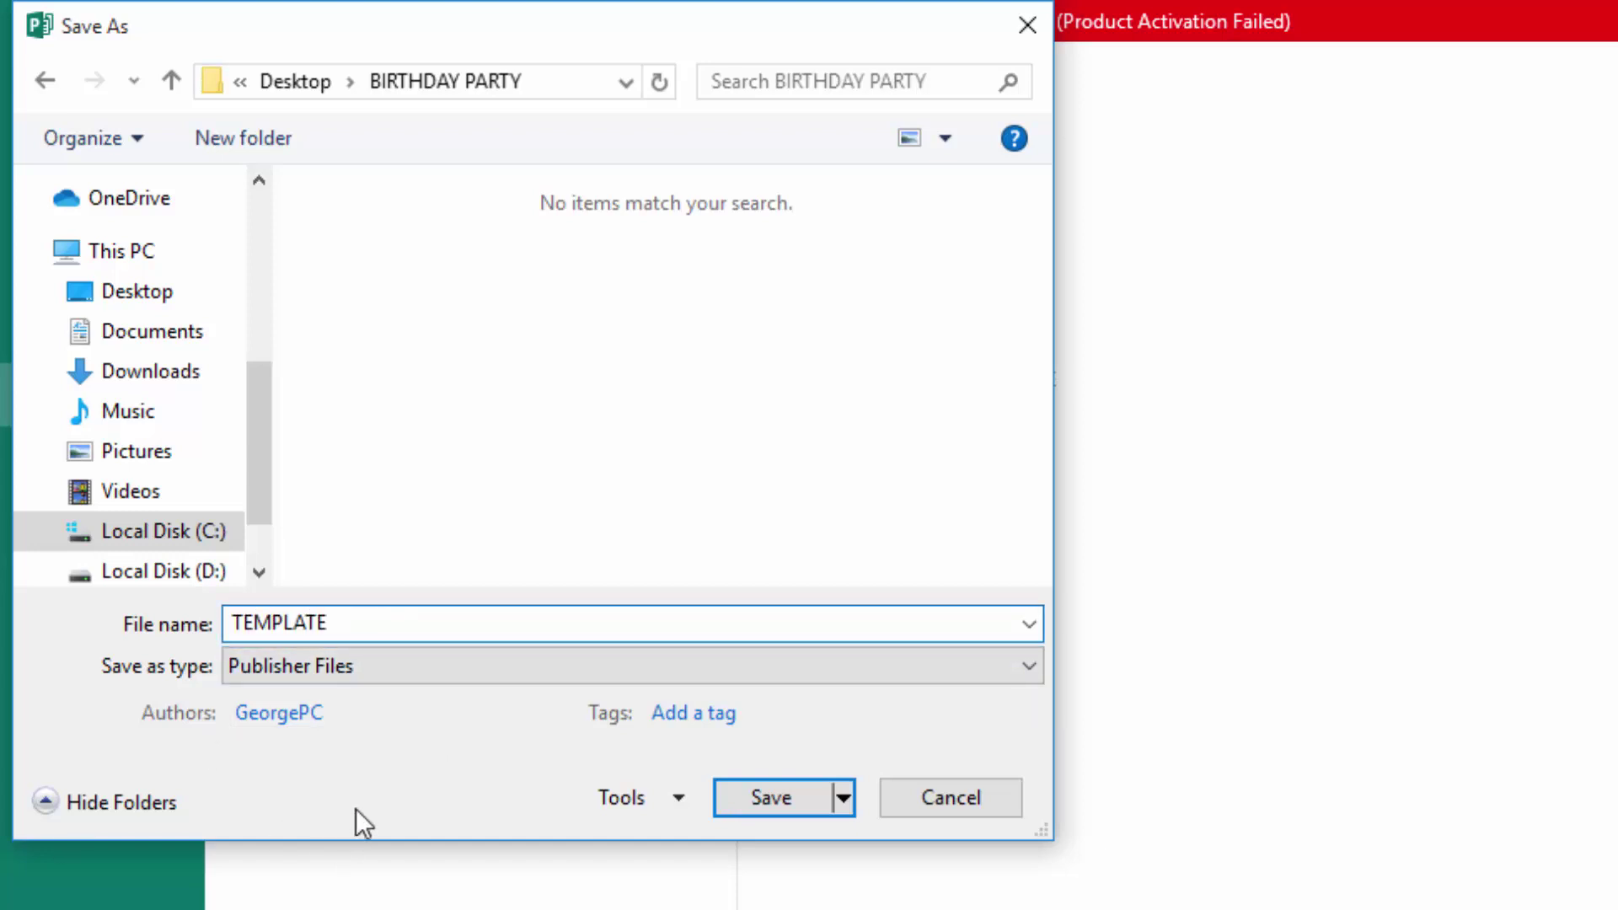
left_click(763, 800)
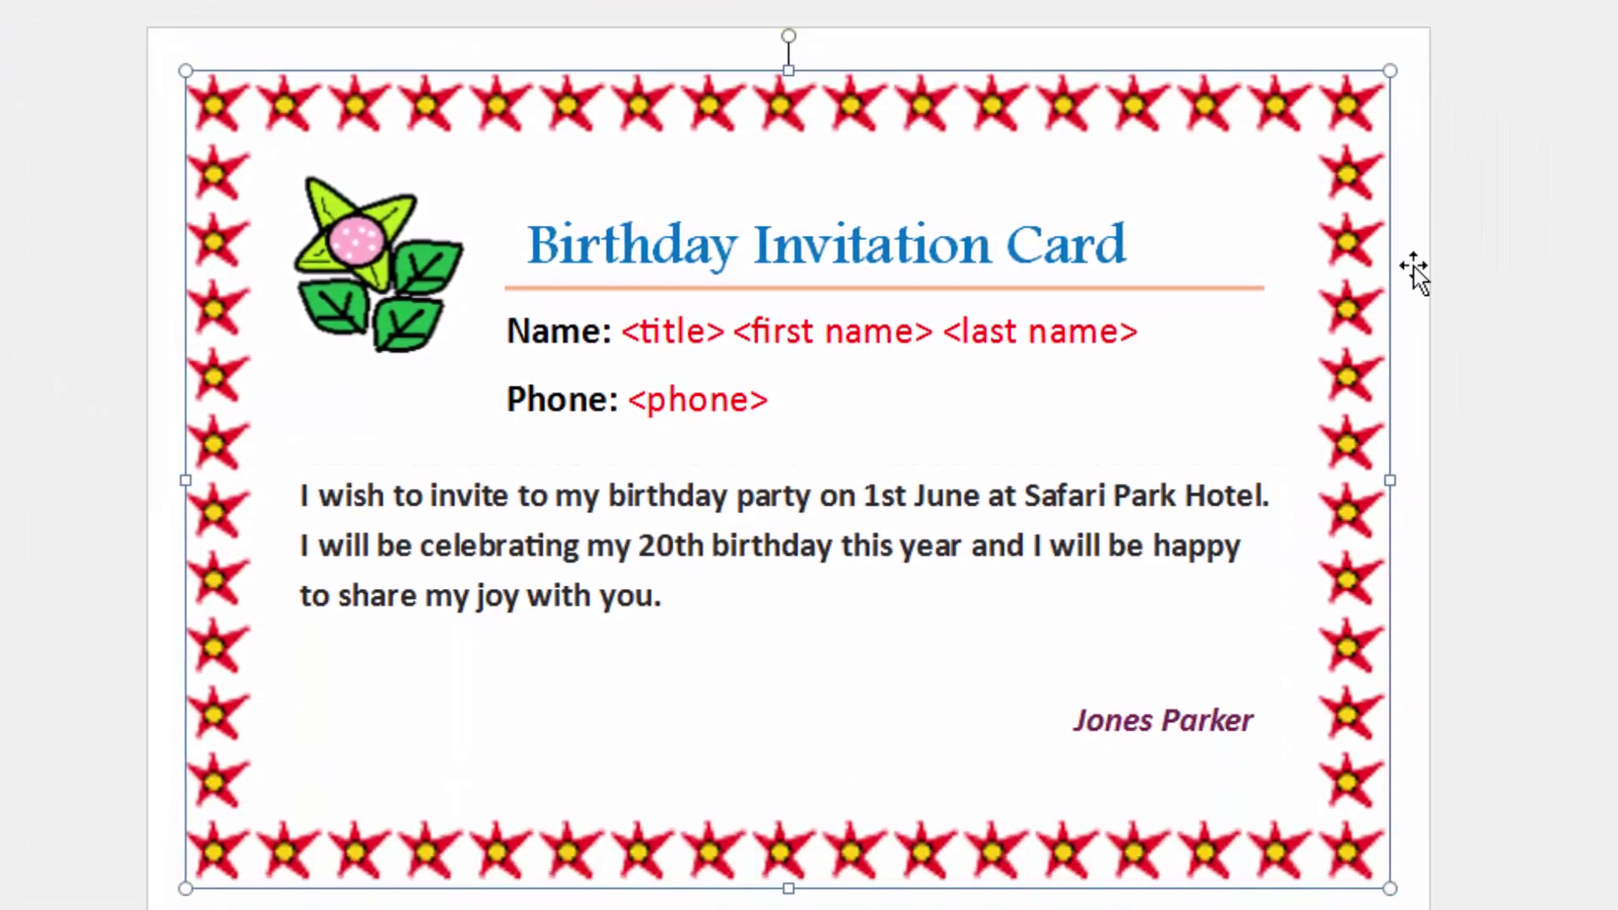
left_click(1503, 93)
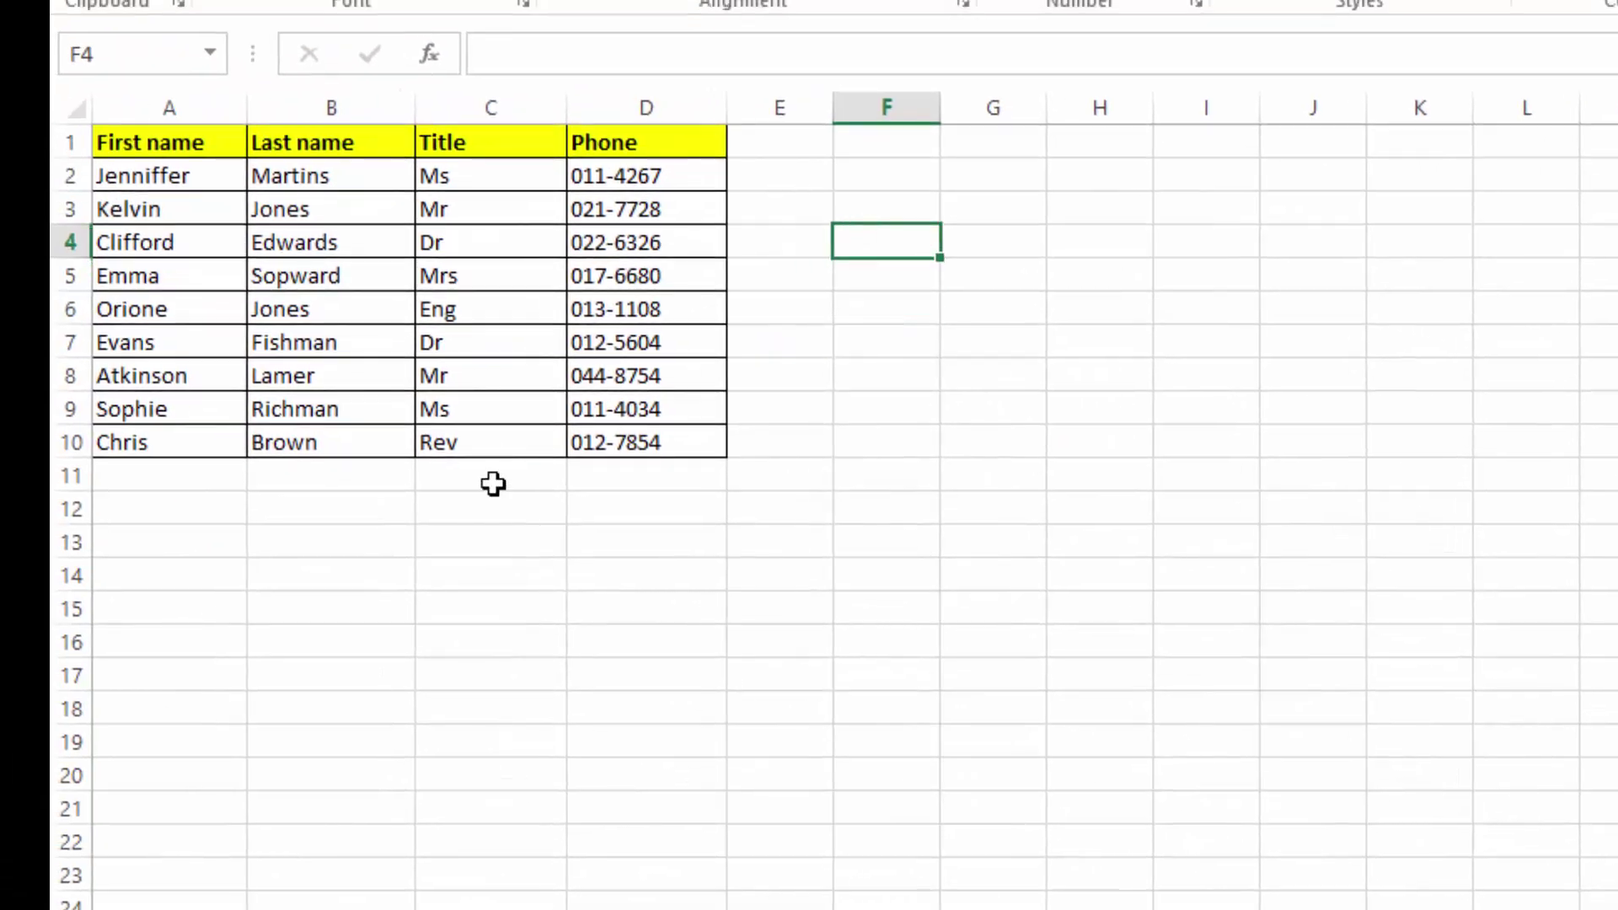
Review the guest list's First name, Last name, Title and Phone columns in the Excel workbook
left_click(317, 534)
left_click(895, 237)
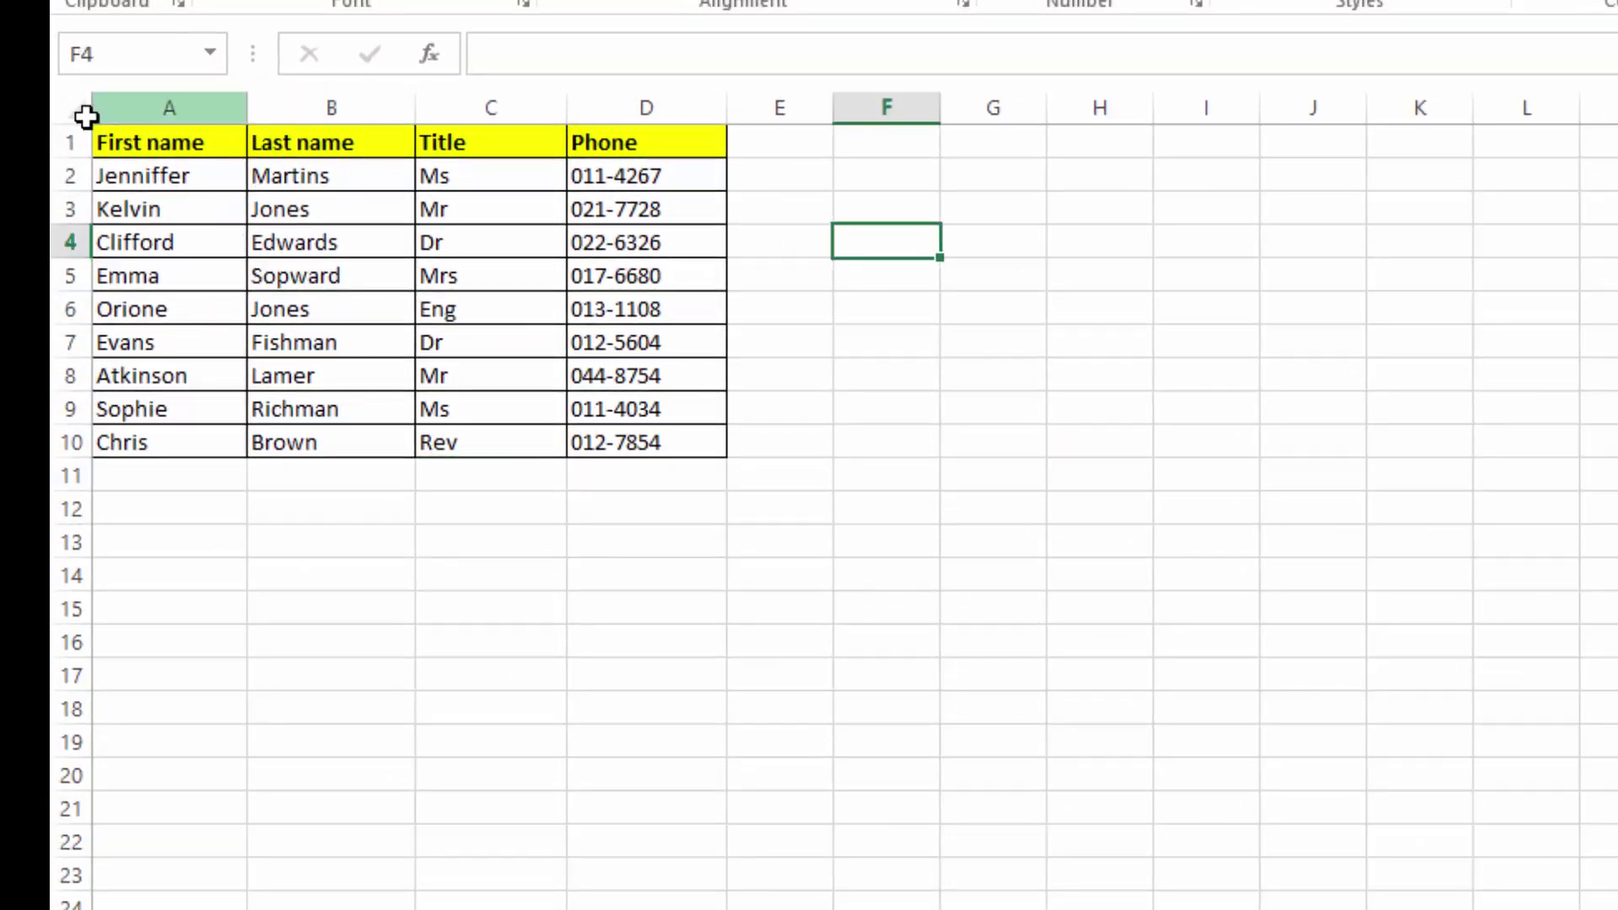
left_click(167, 143)
left_click(188, 180)
left_click(177, 242)
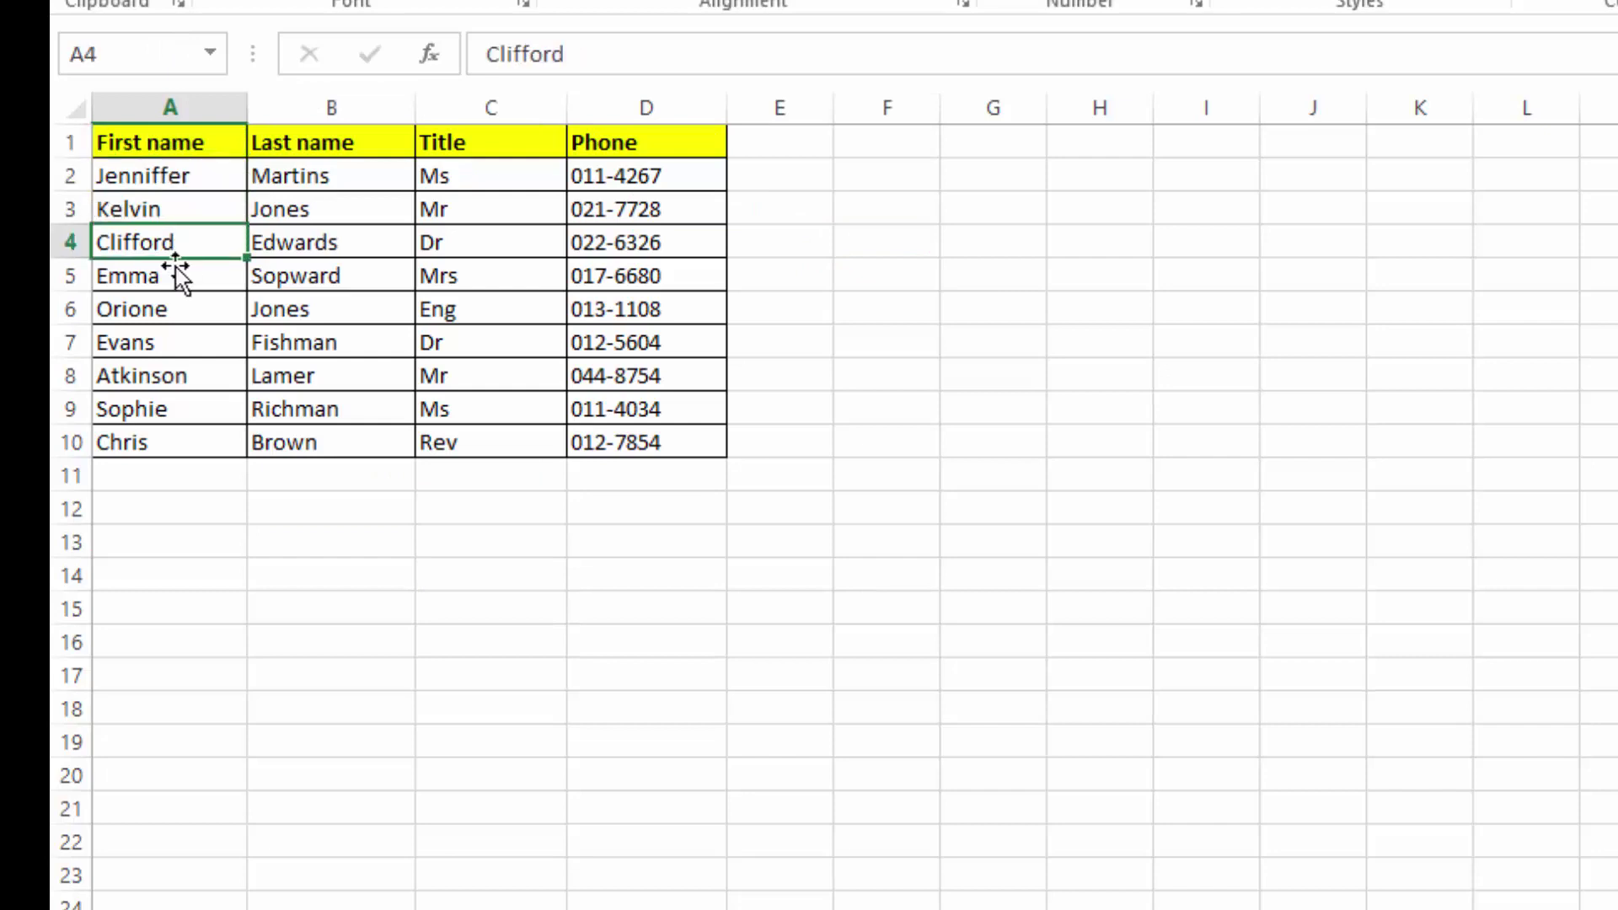
left_click(171, 278)
left_click(305, 148)
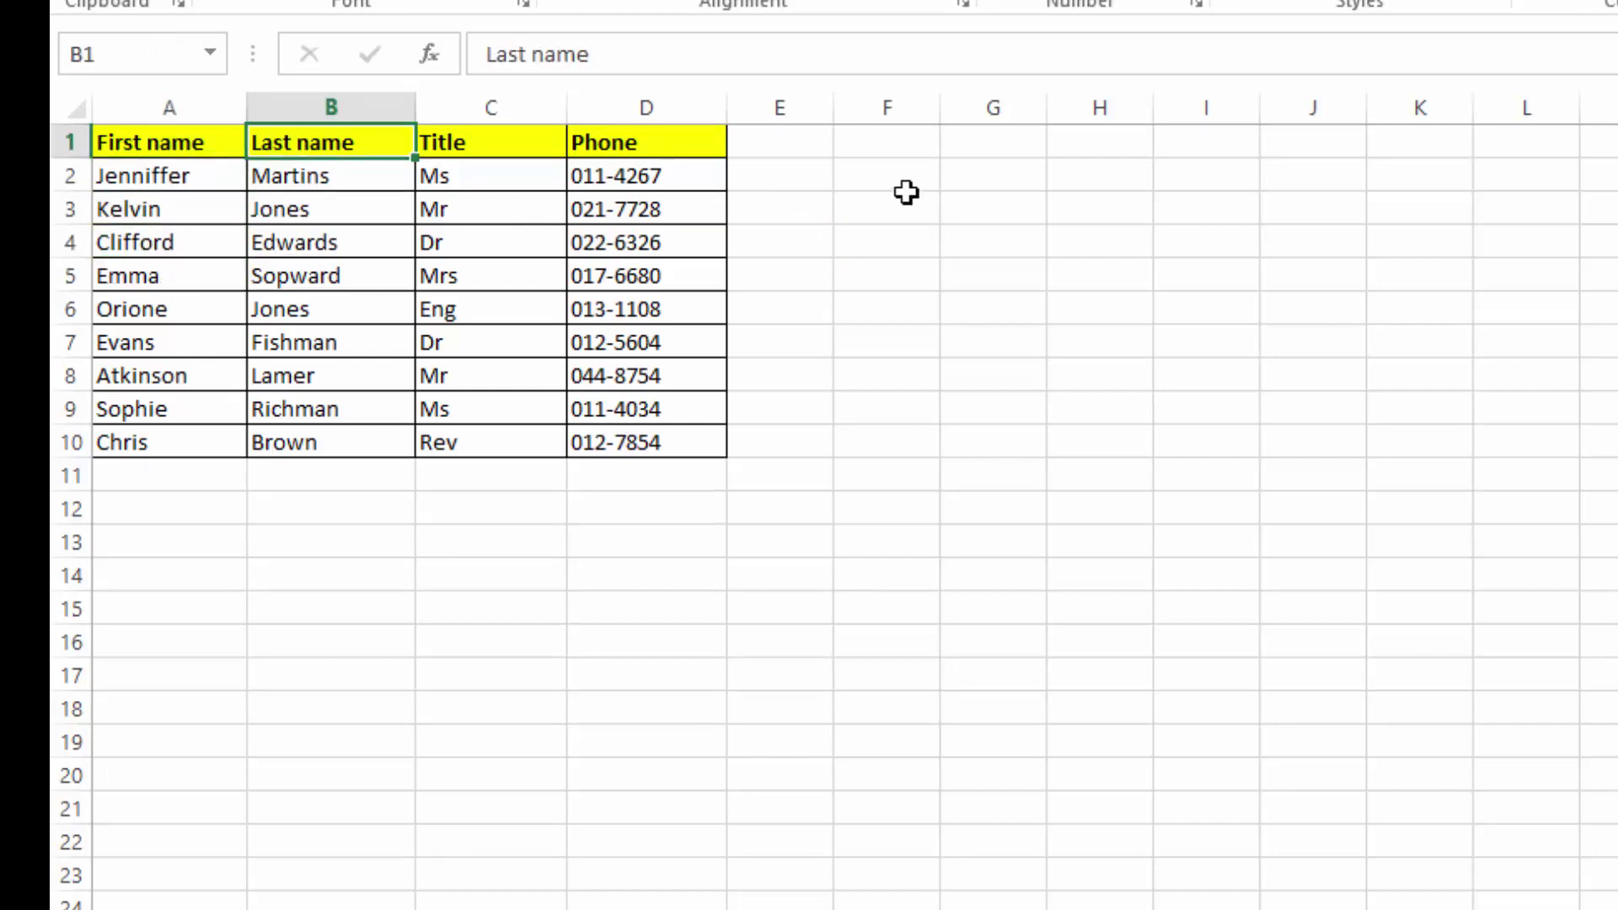
left_click_drag(898, 207, 893, 243)
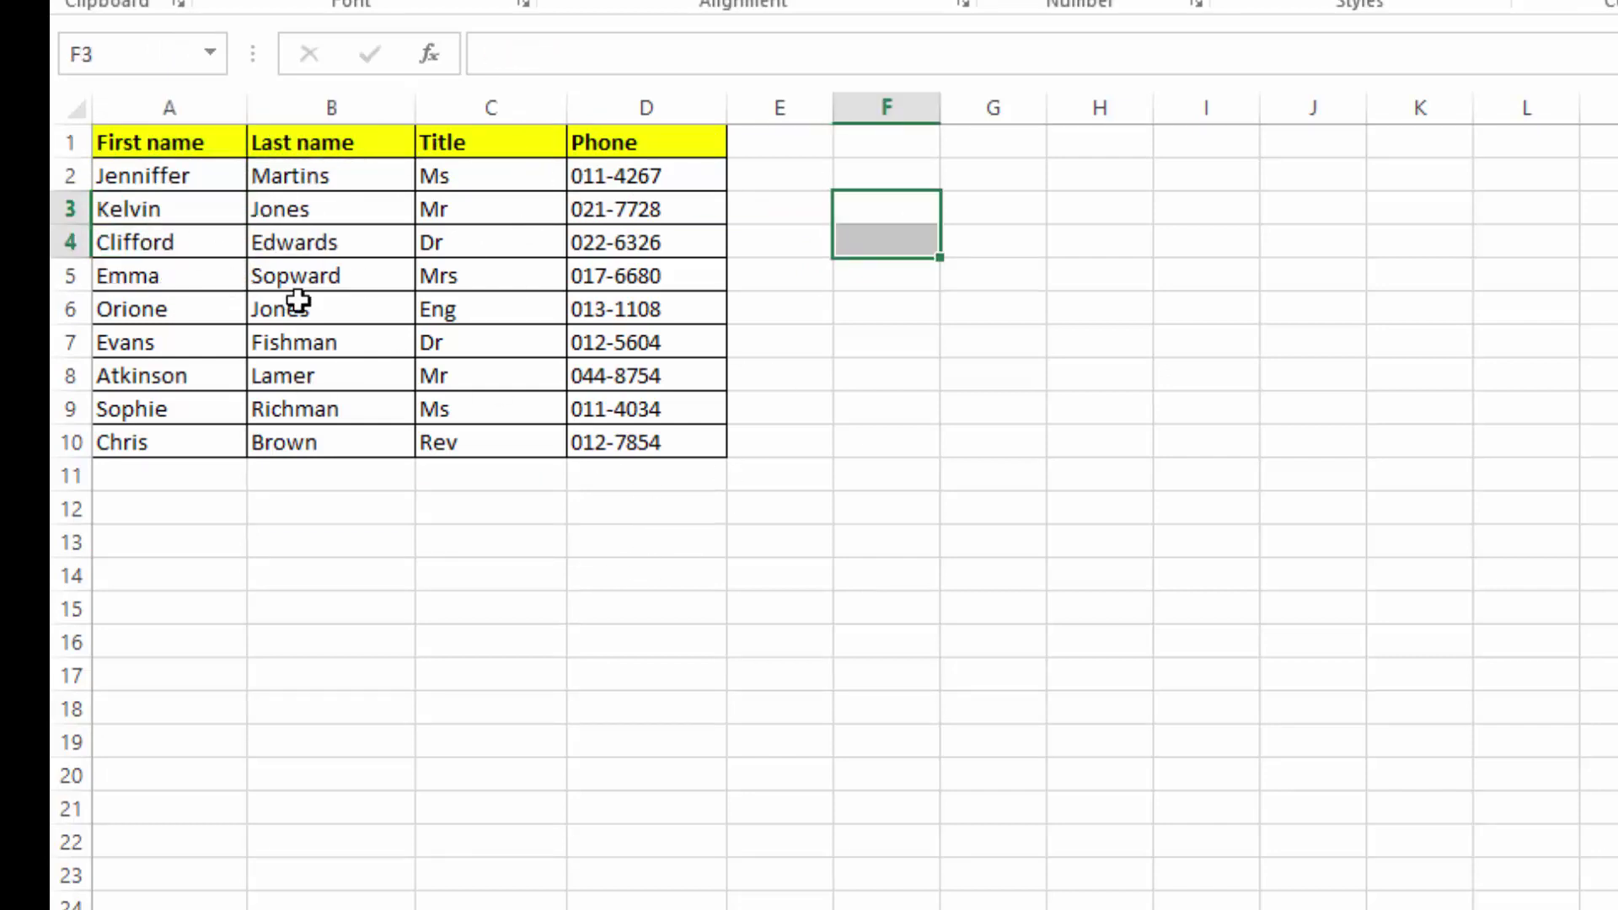
left_click(779, 339)
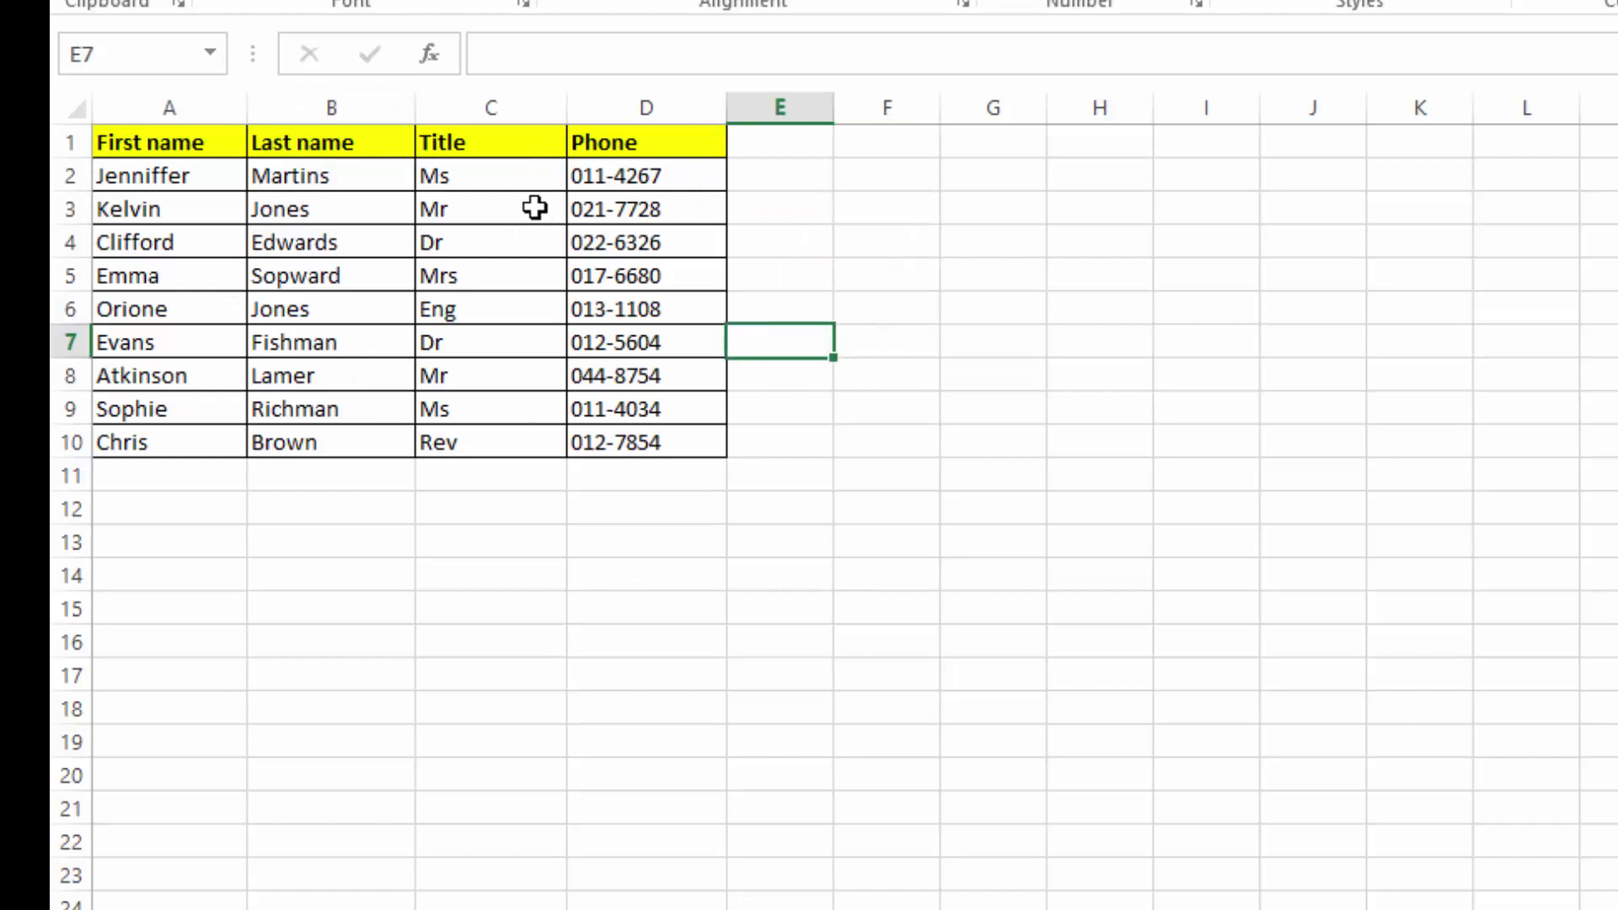
left_click(817, 174)
key("Down")
key("Down")
left_click(773, 321)
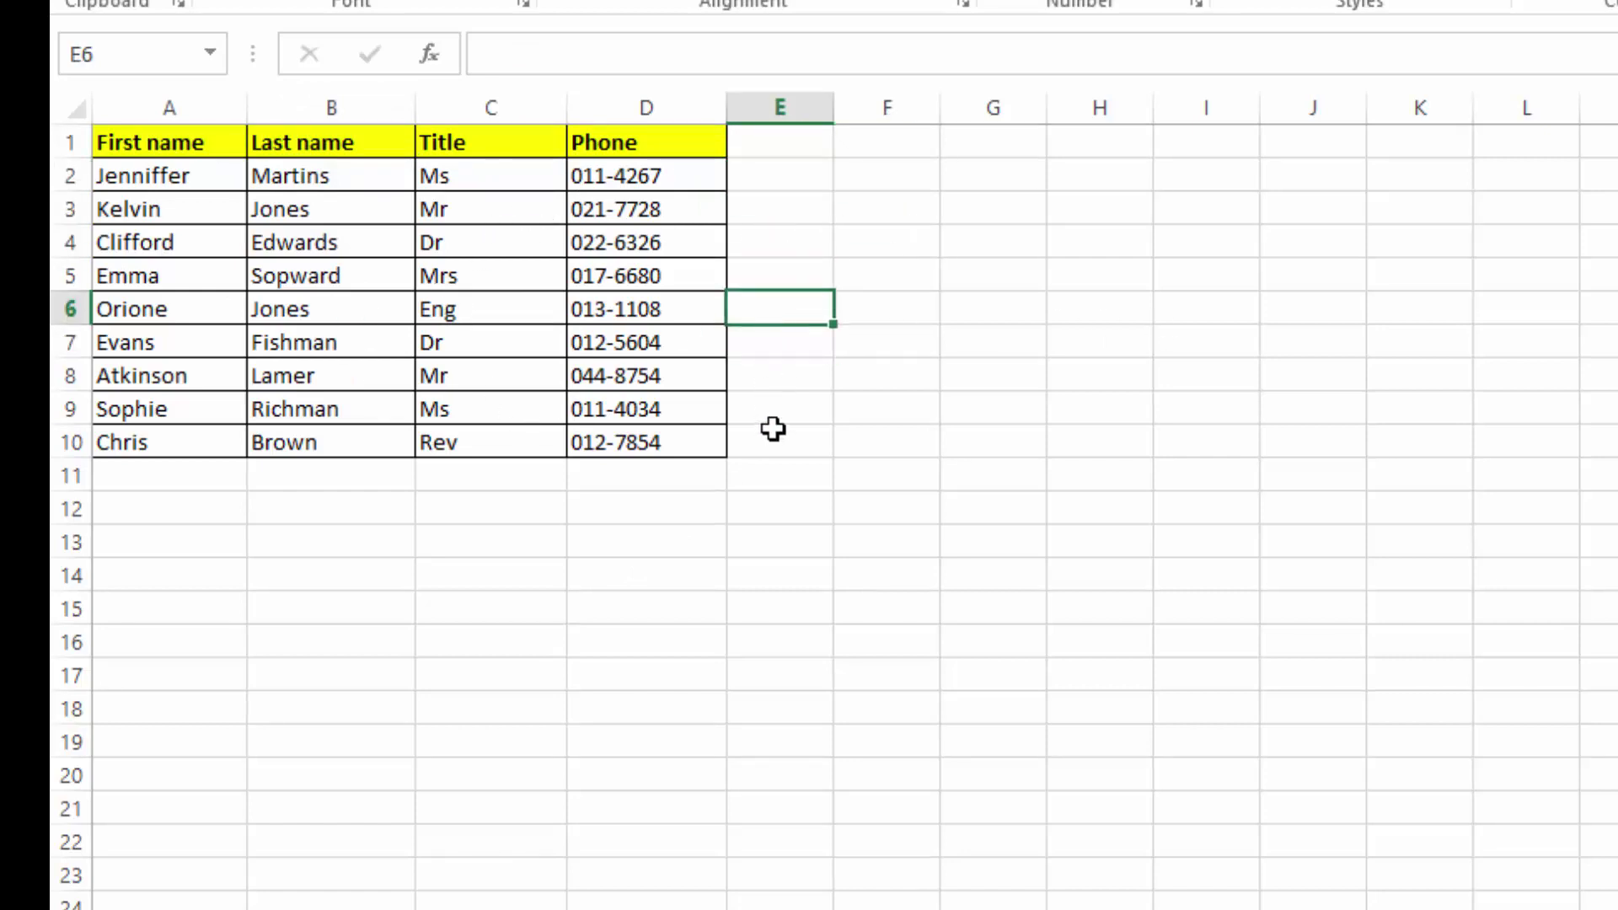
left_click(773, 430)
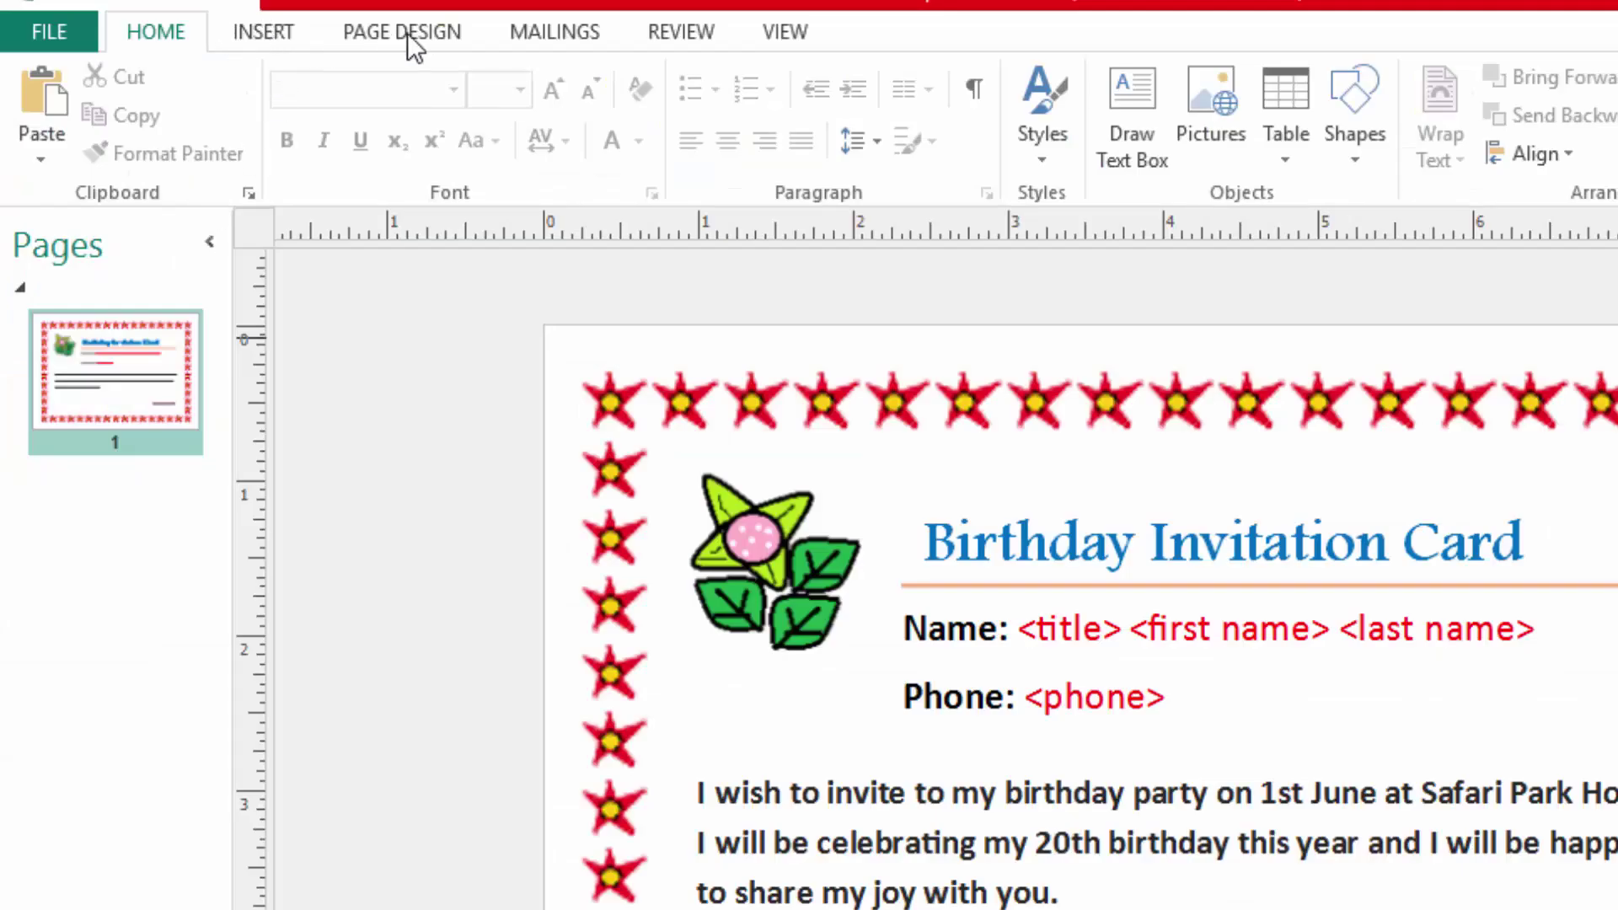
Switch to Publisher, start the Step-by-Step Mail Merge Wizard and continue with an existing recipient list
left_click(557, 34)
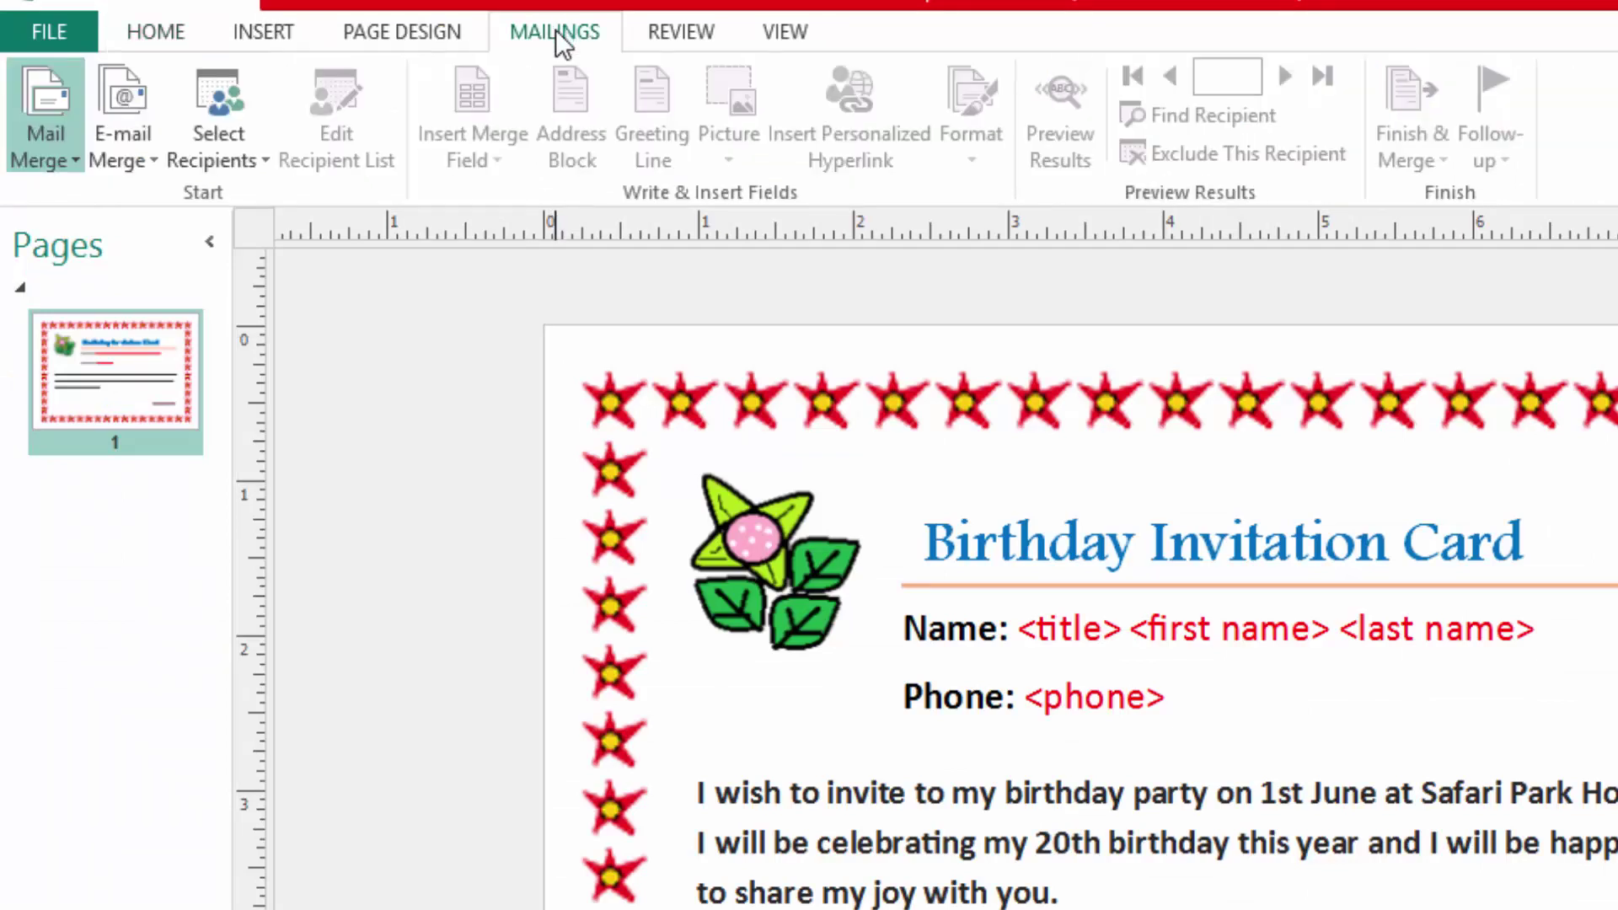
left_click(70, 148)
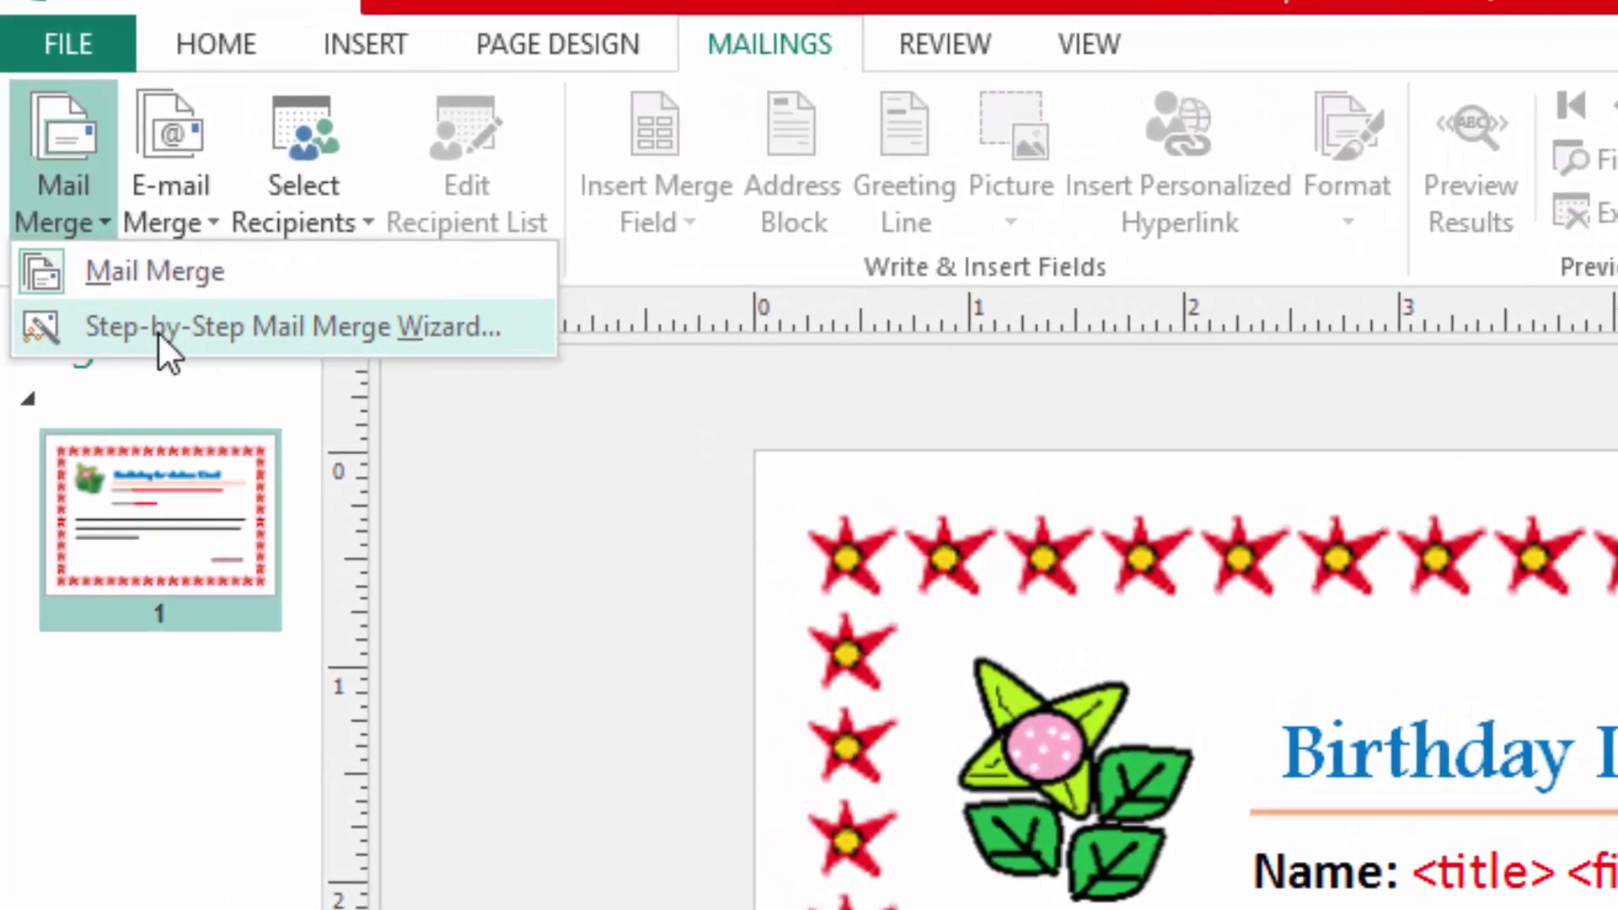
left_click(150, 310)
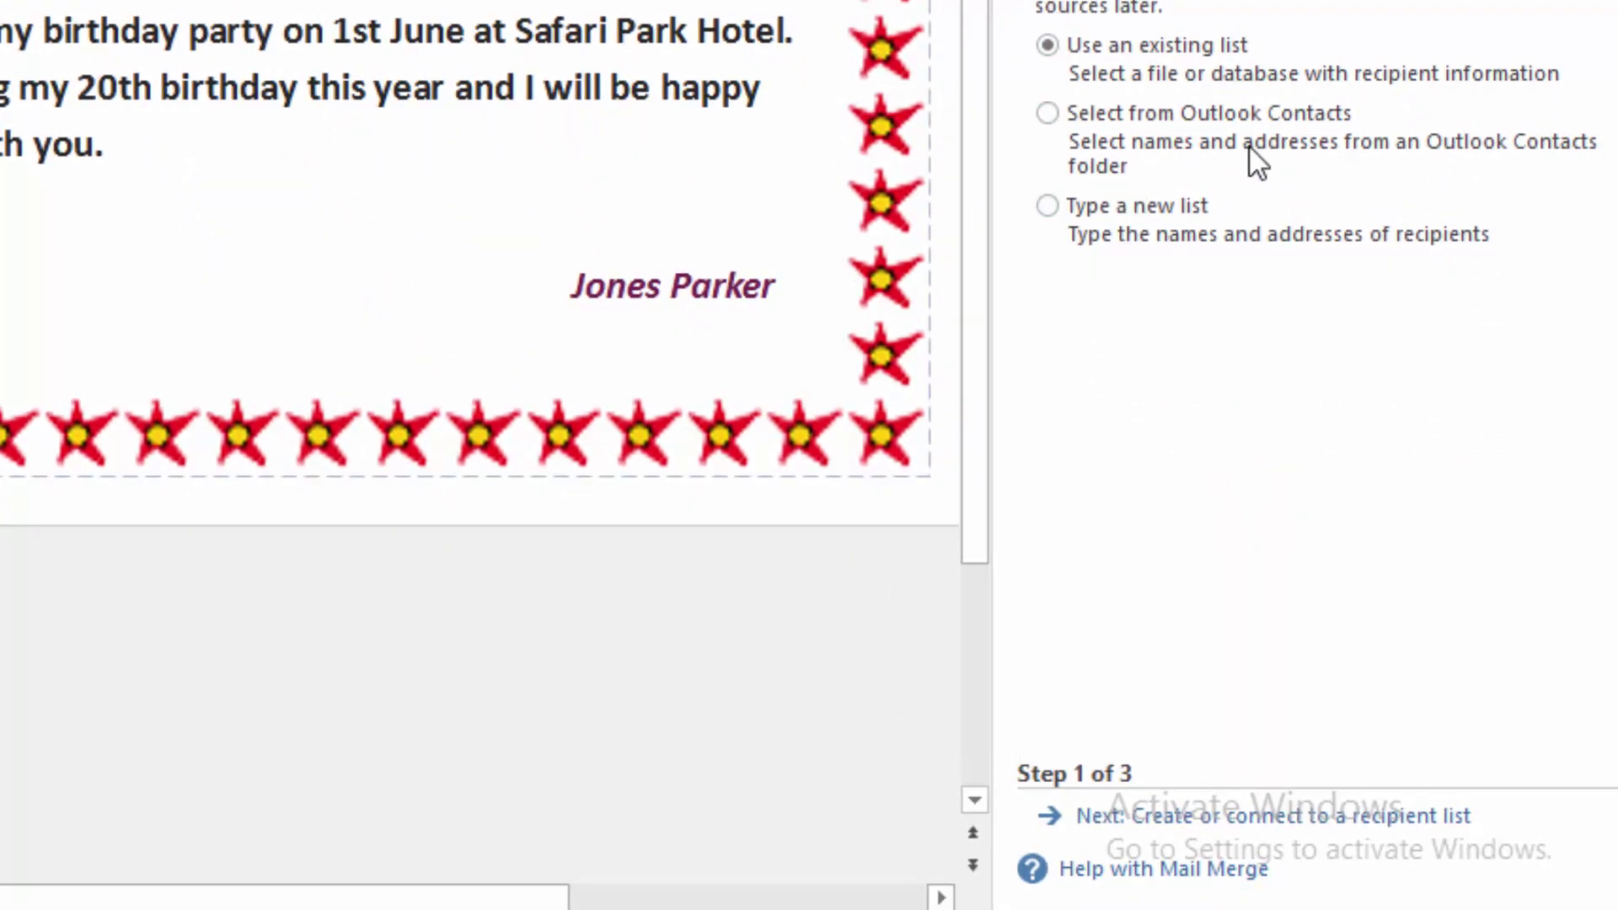
left_click(1209, 836)
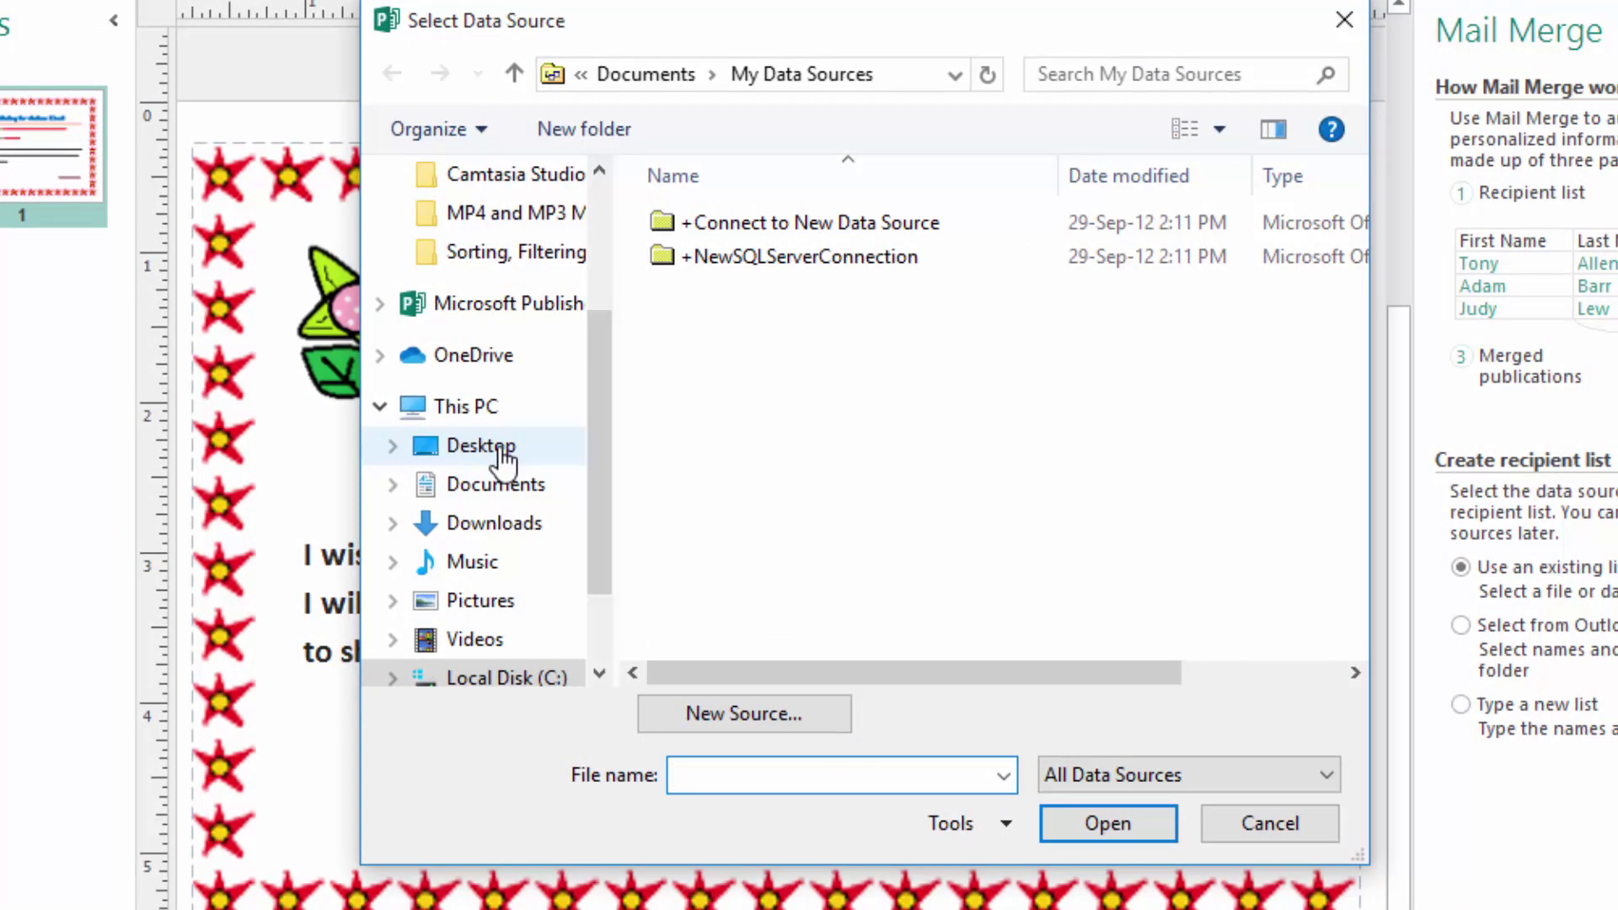
Connect the VISITORS workbook from the BIRTHDAY PARTY folder on the Desktop, using Sheet1$ with its first row as column headers
left_click(504, 459)
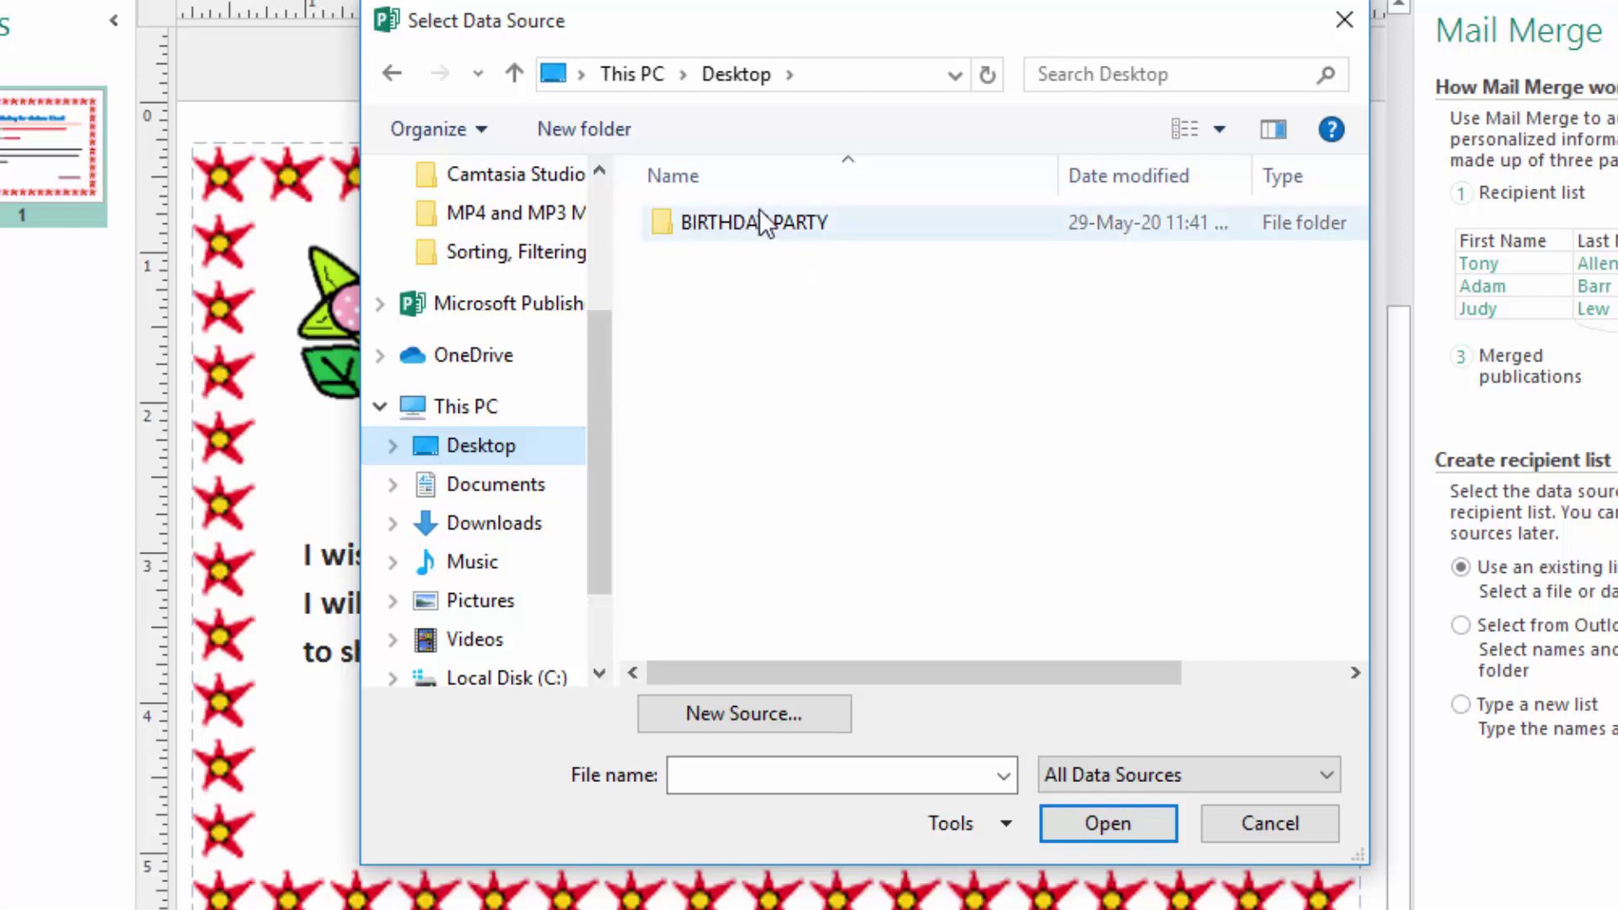
left_click(760, 226)
double_click(760, 226)
left_click(721, 225)
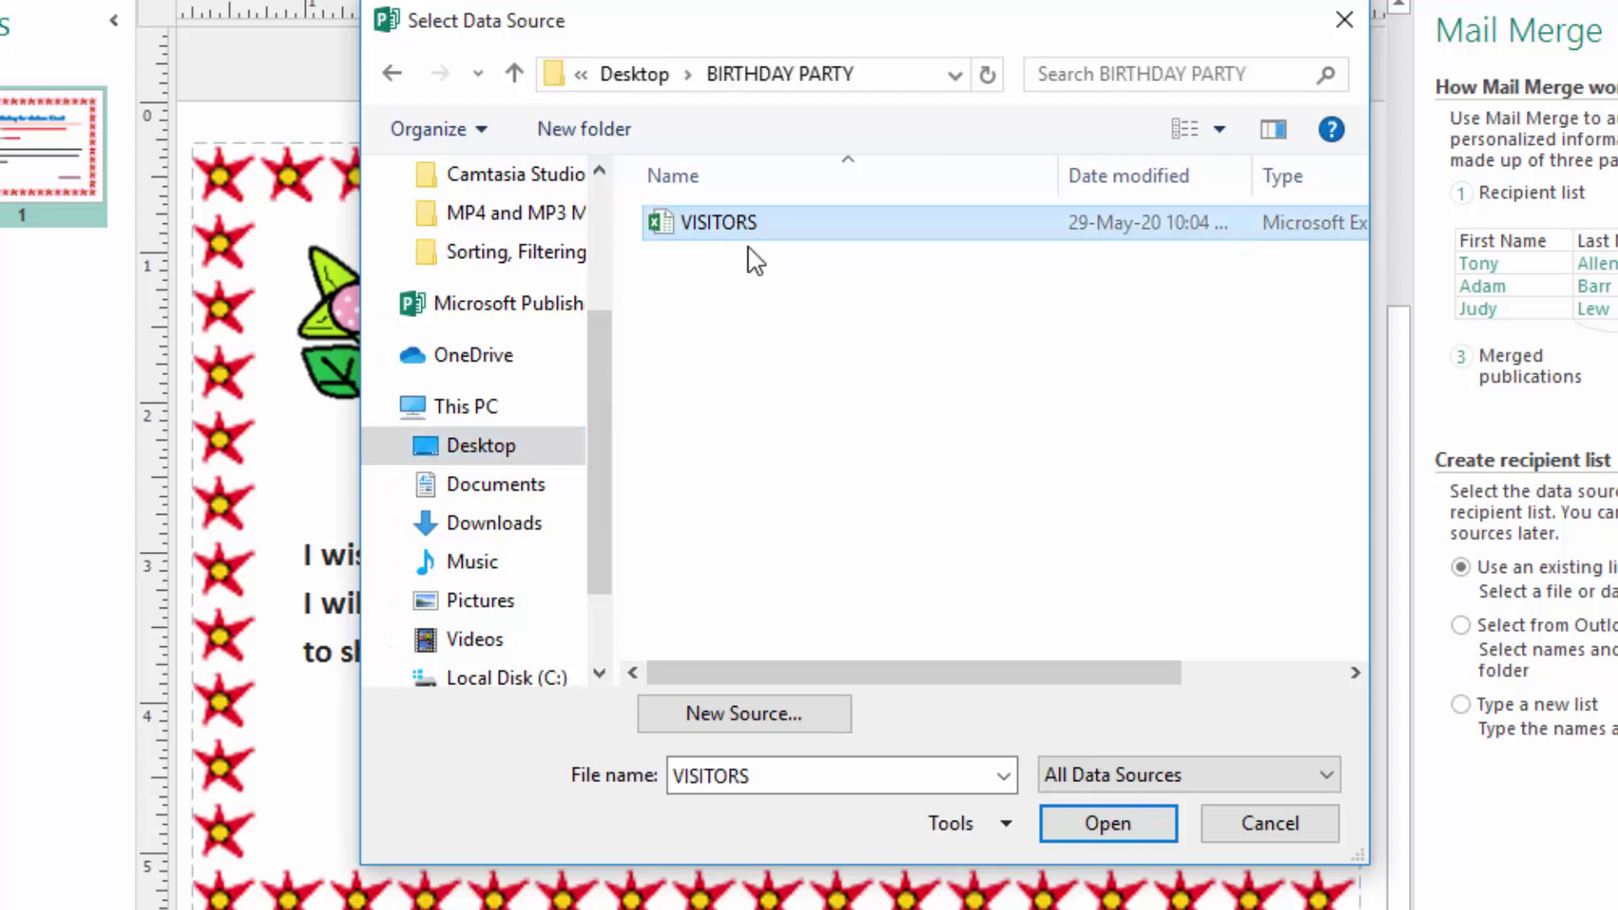
left_click(1137, 813)
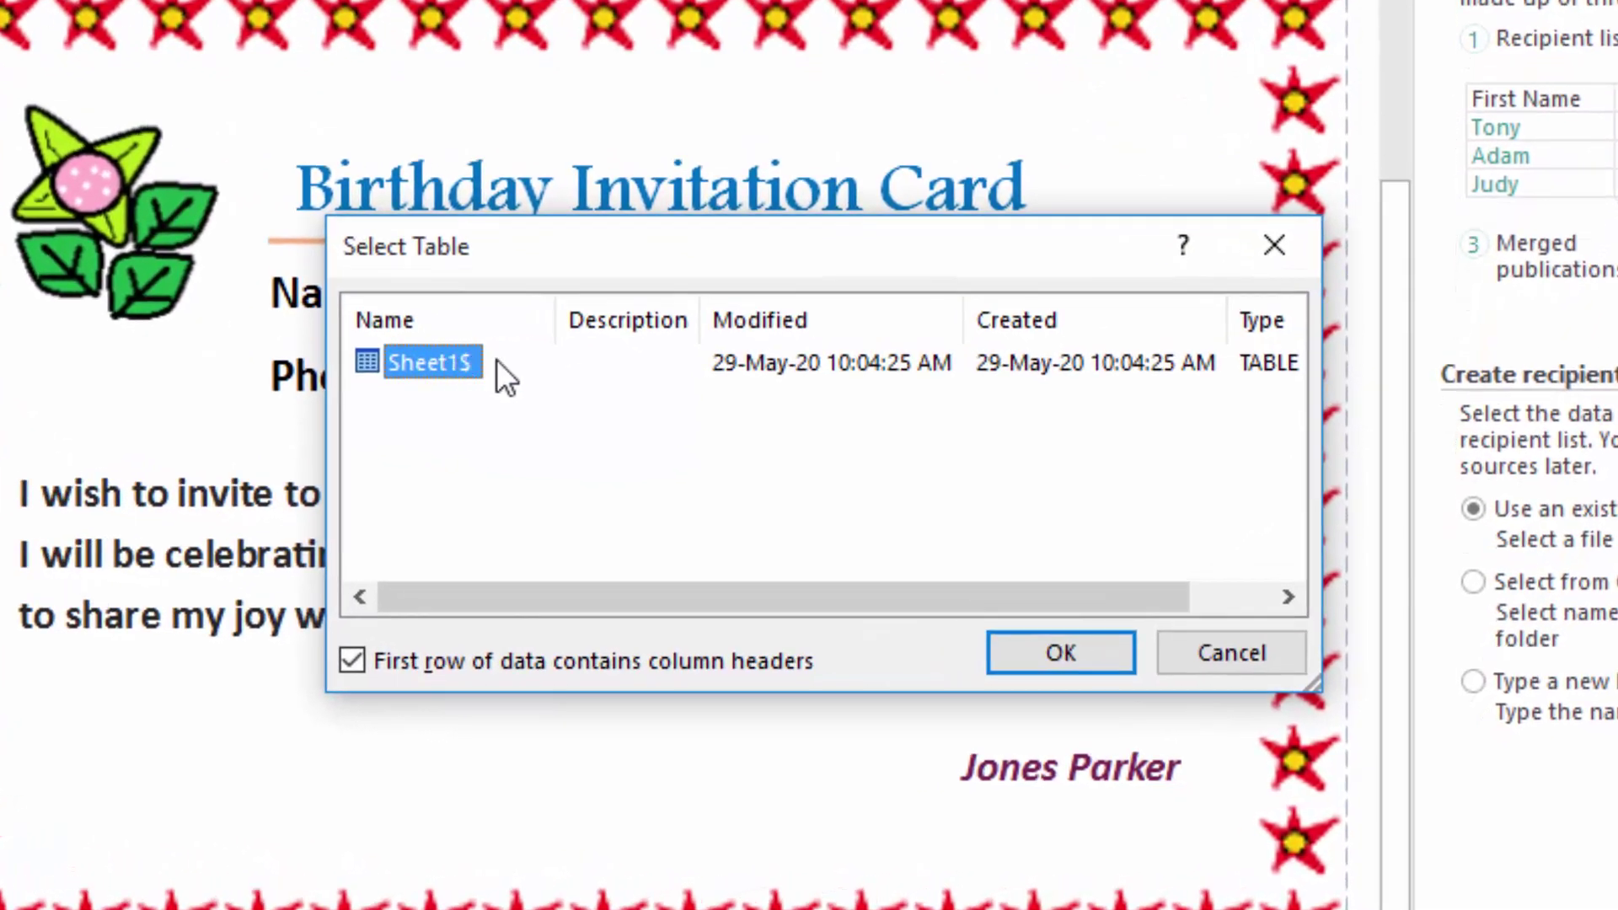
left_click(1051, 661)
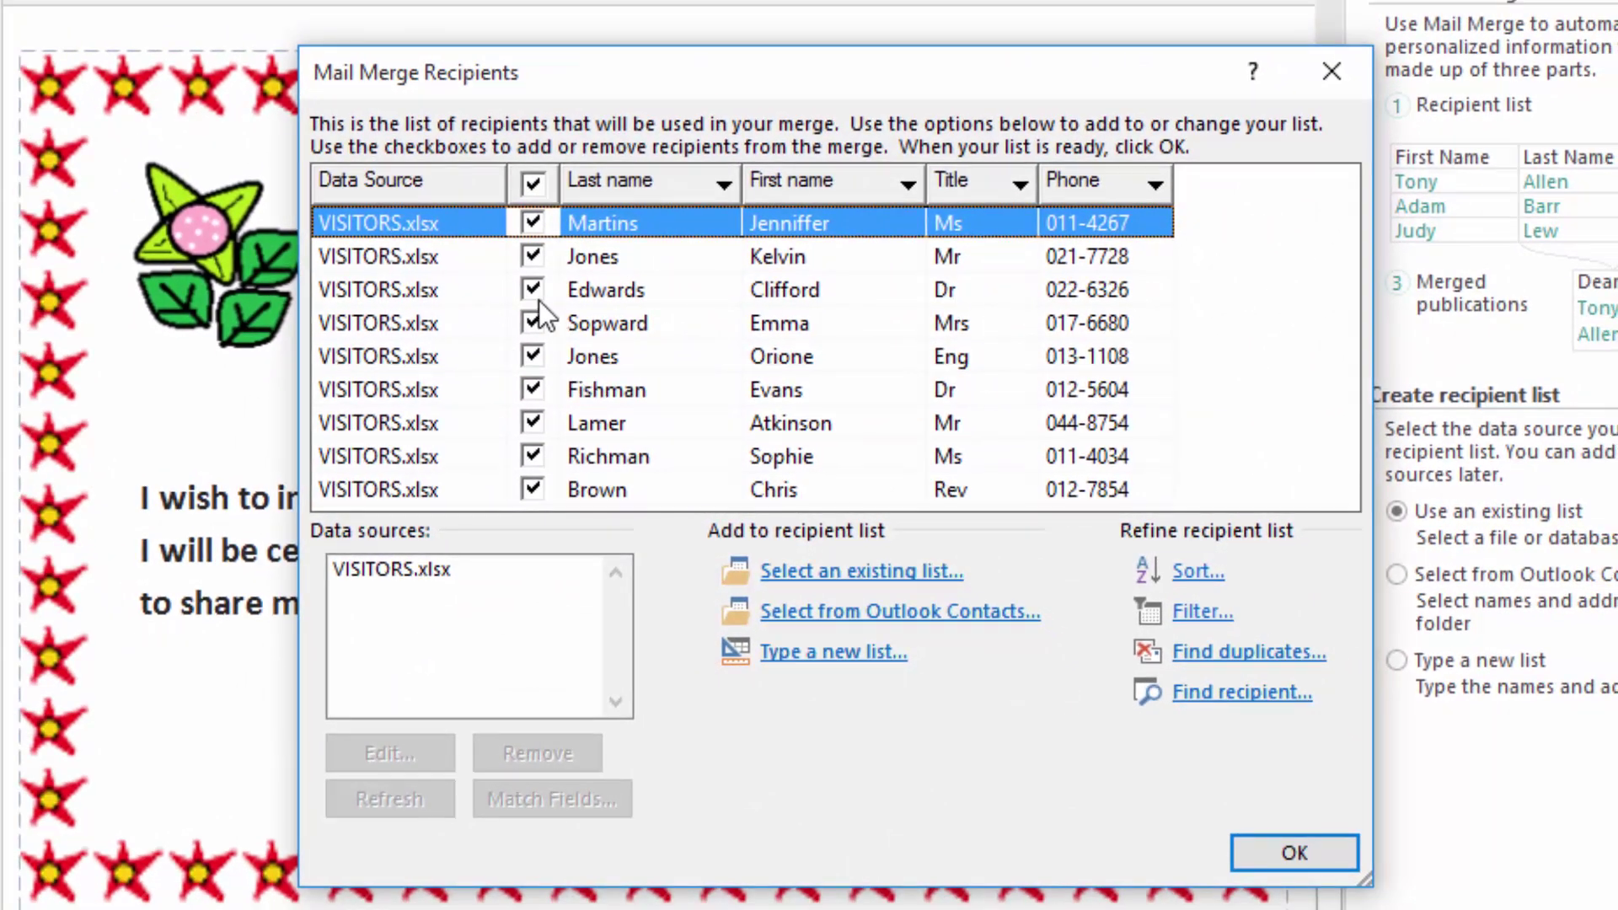
Exclude the third to sixth recipients from the merge list, then include all four again
left_click(534, 292)
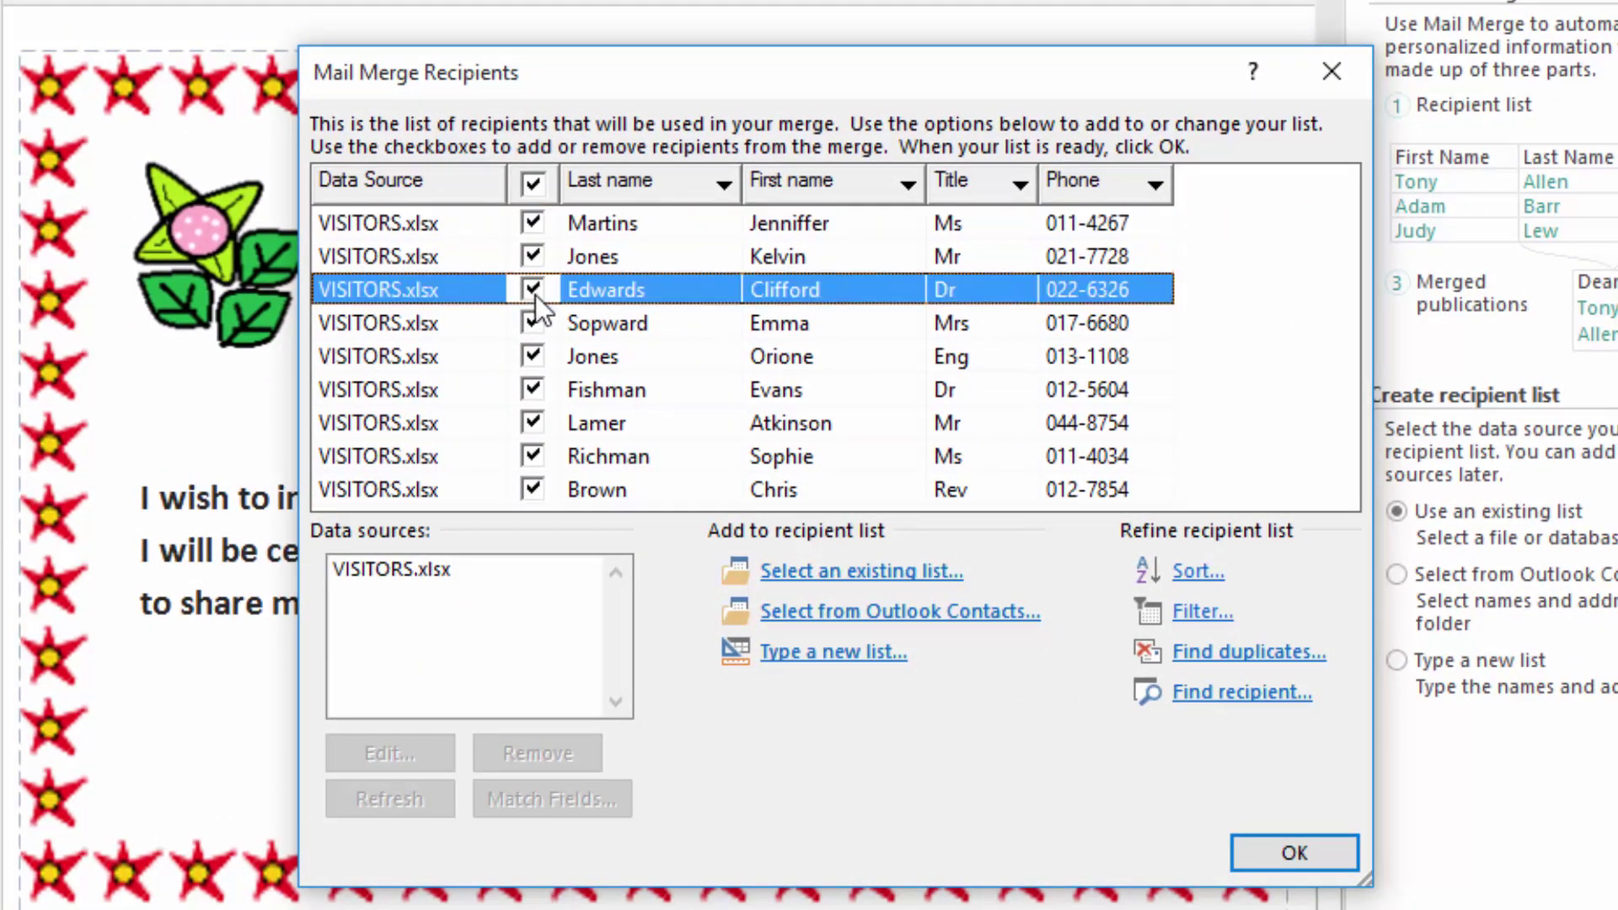
left_click(535, 322)
left_click(533, 356)
left_click(533, 391)
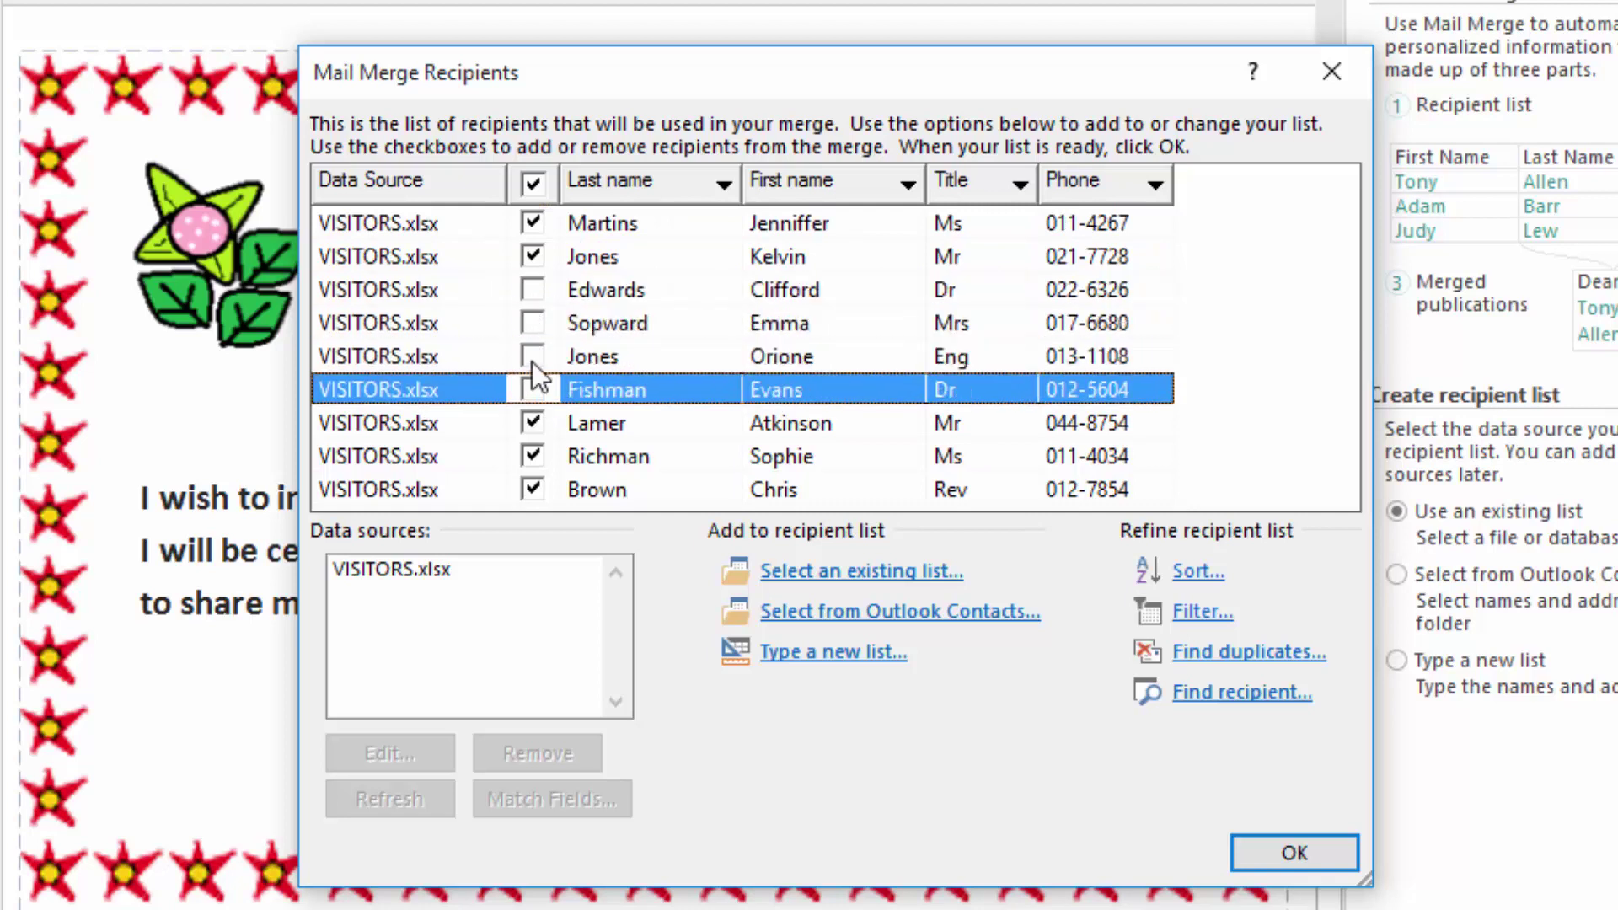
left_click(532, 357)
left_click(533, 323)
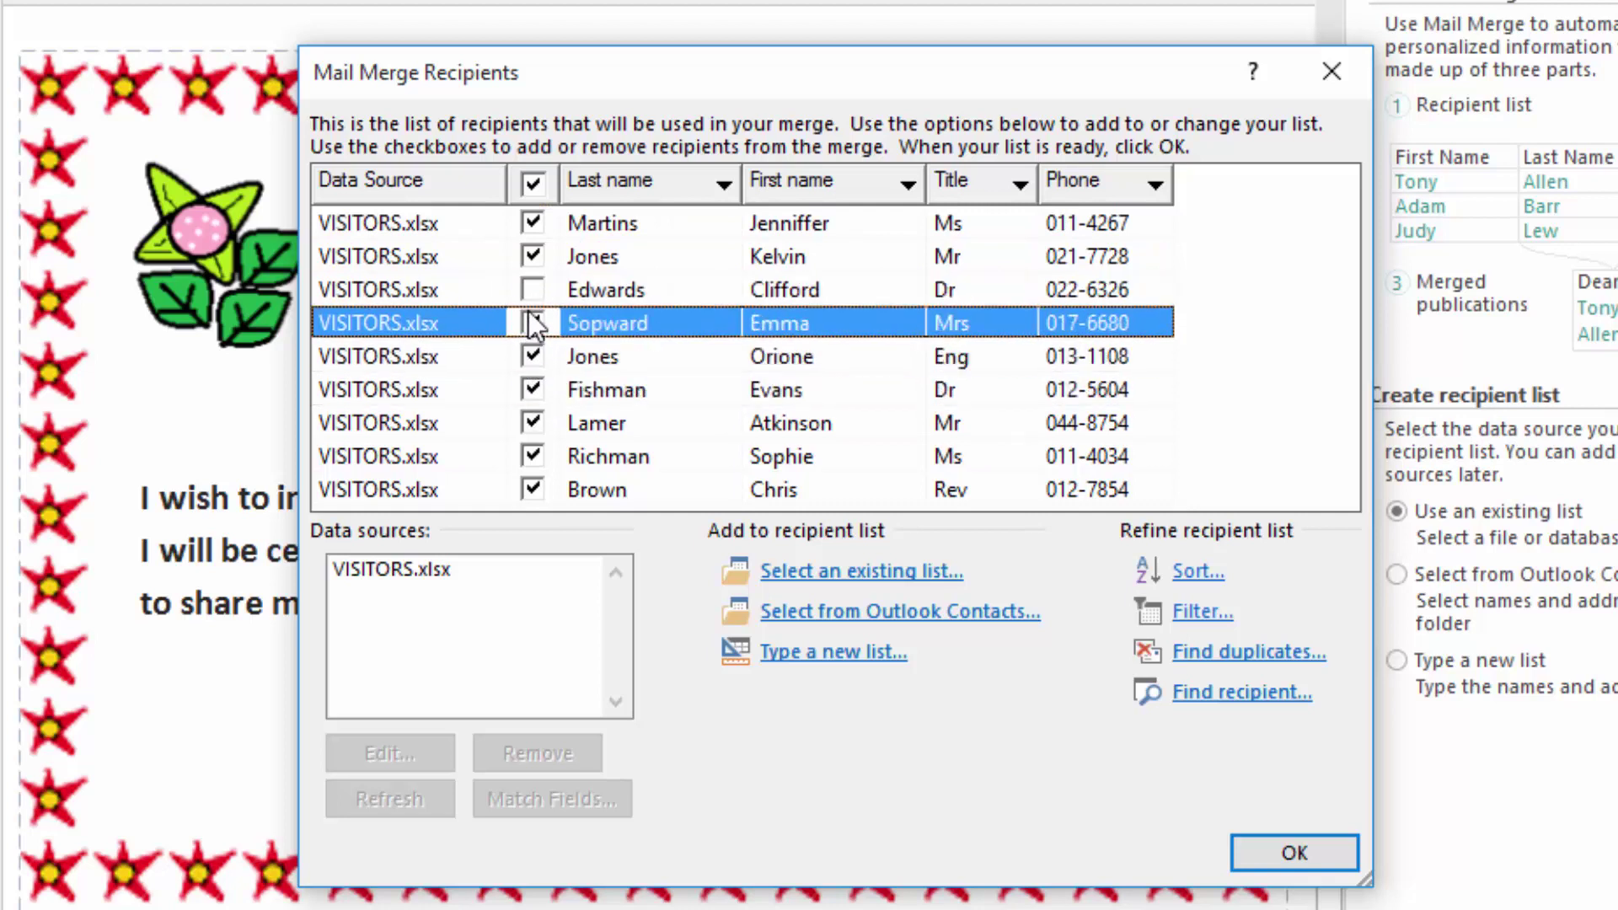
left_click(532, 290)
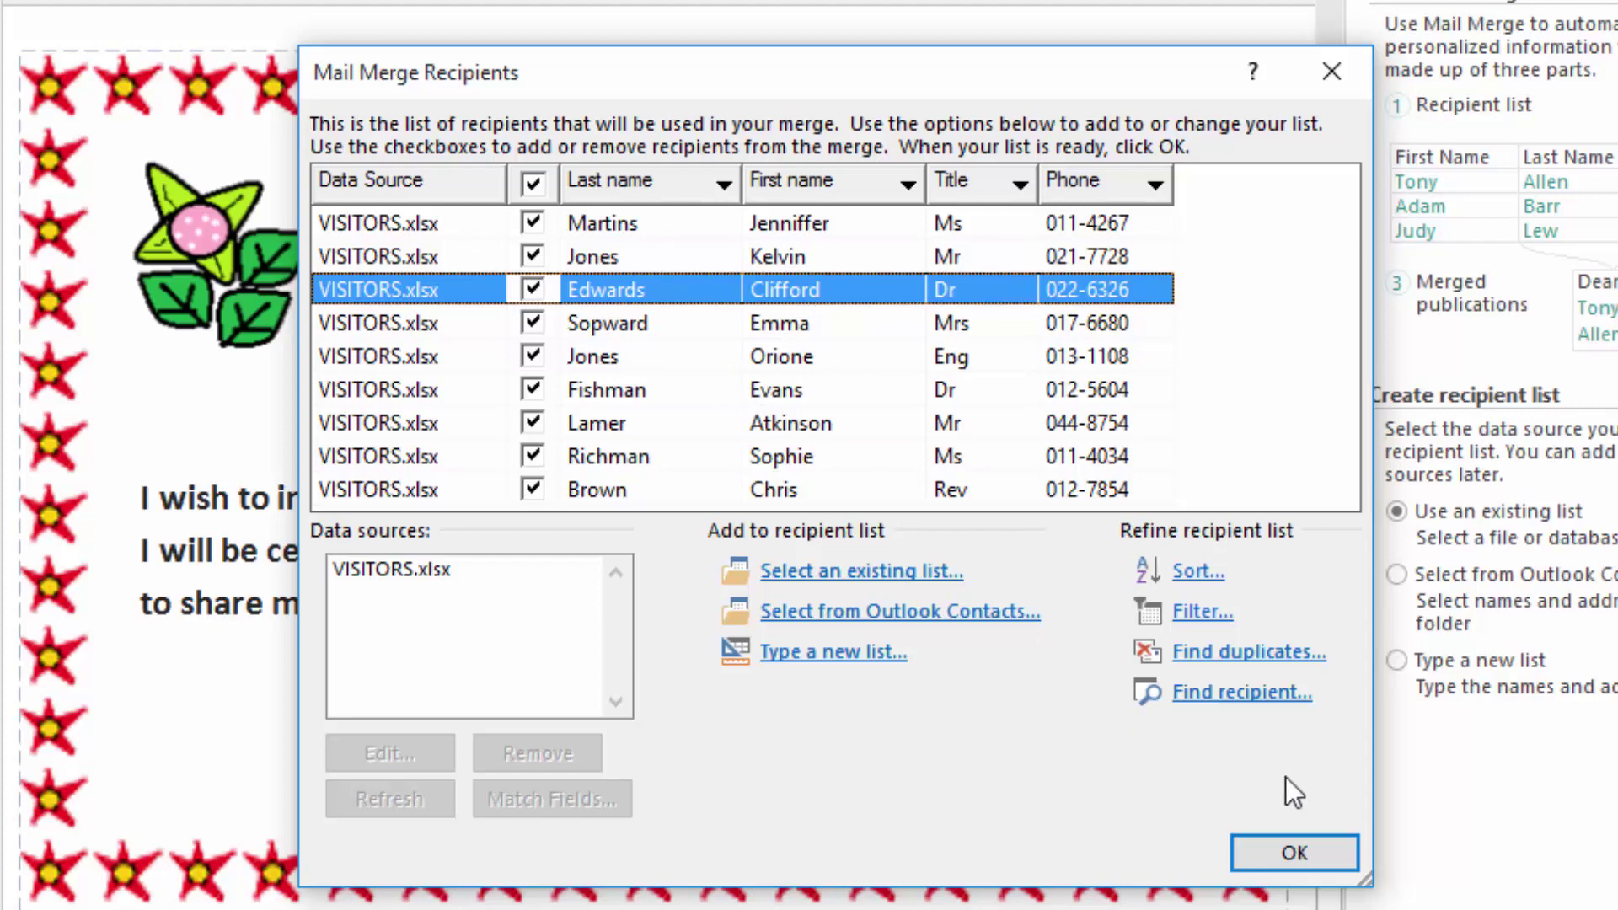
Accept the full recipient list and replace the title, first name, last name and phone placeholders with the matching merge fields
left_click(1294, 850)
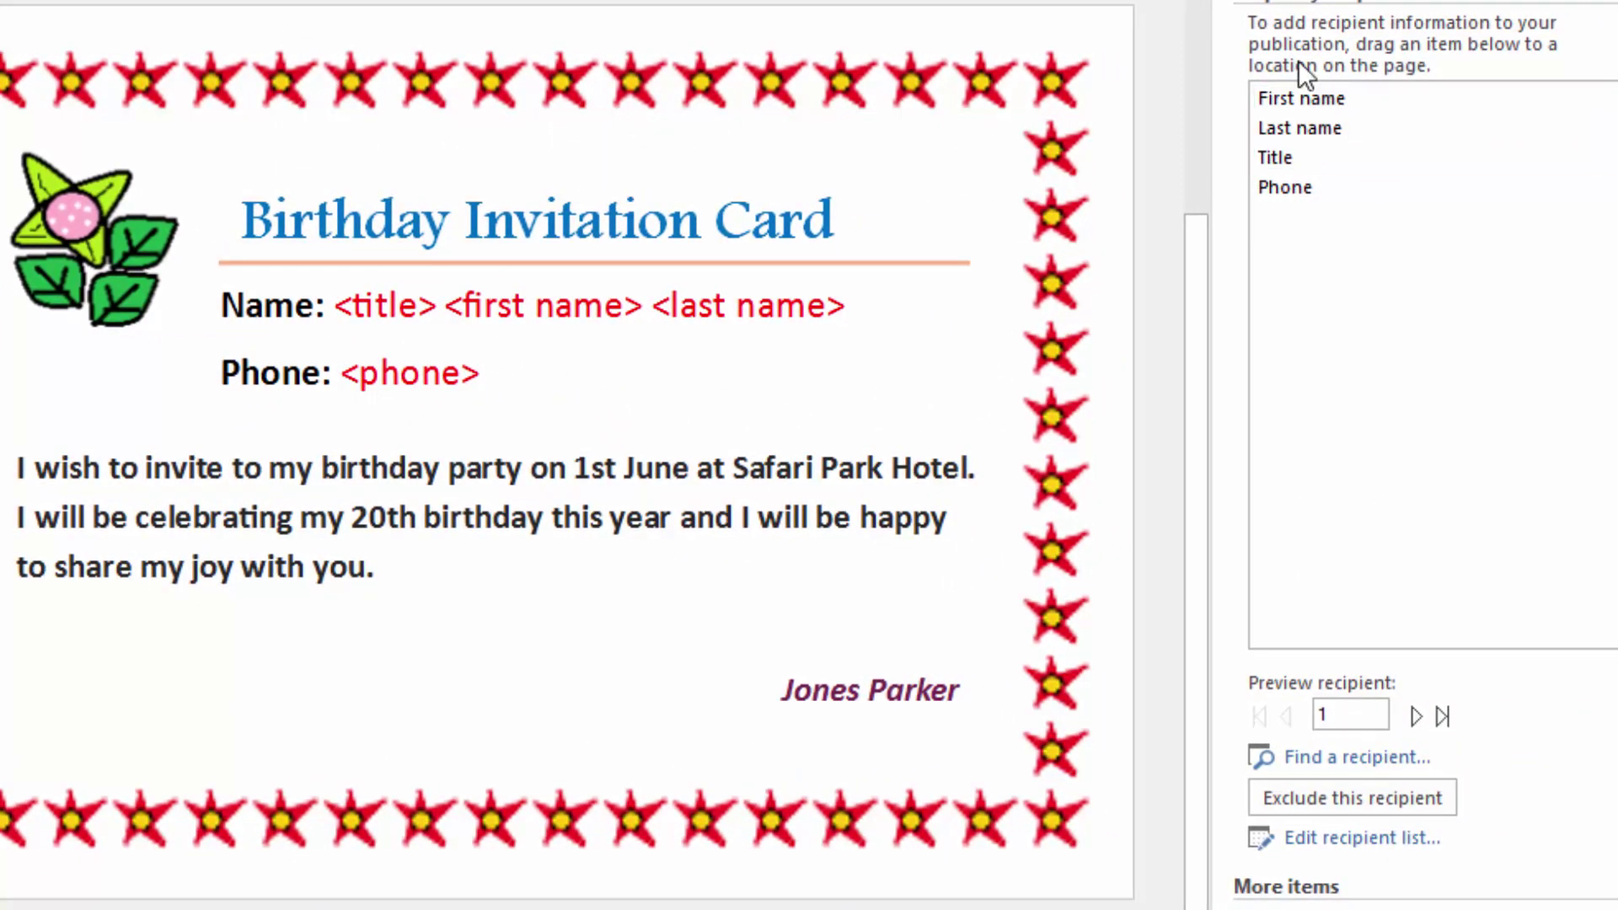
left_click_drag(342, 305, 441, 305)
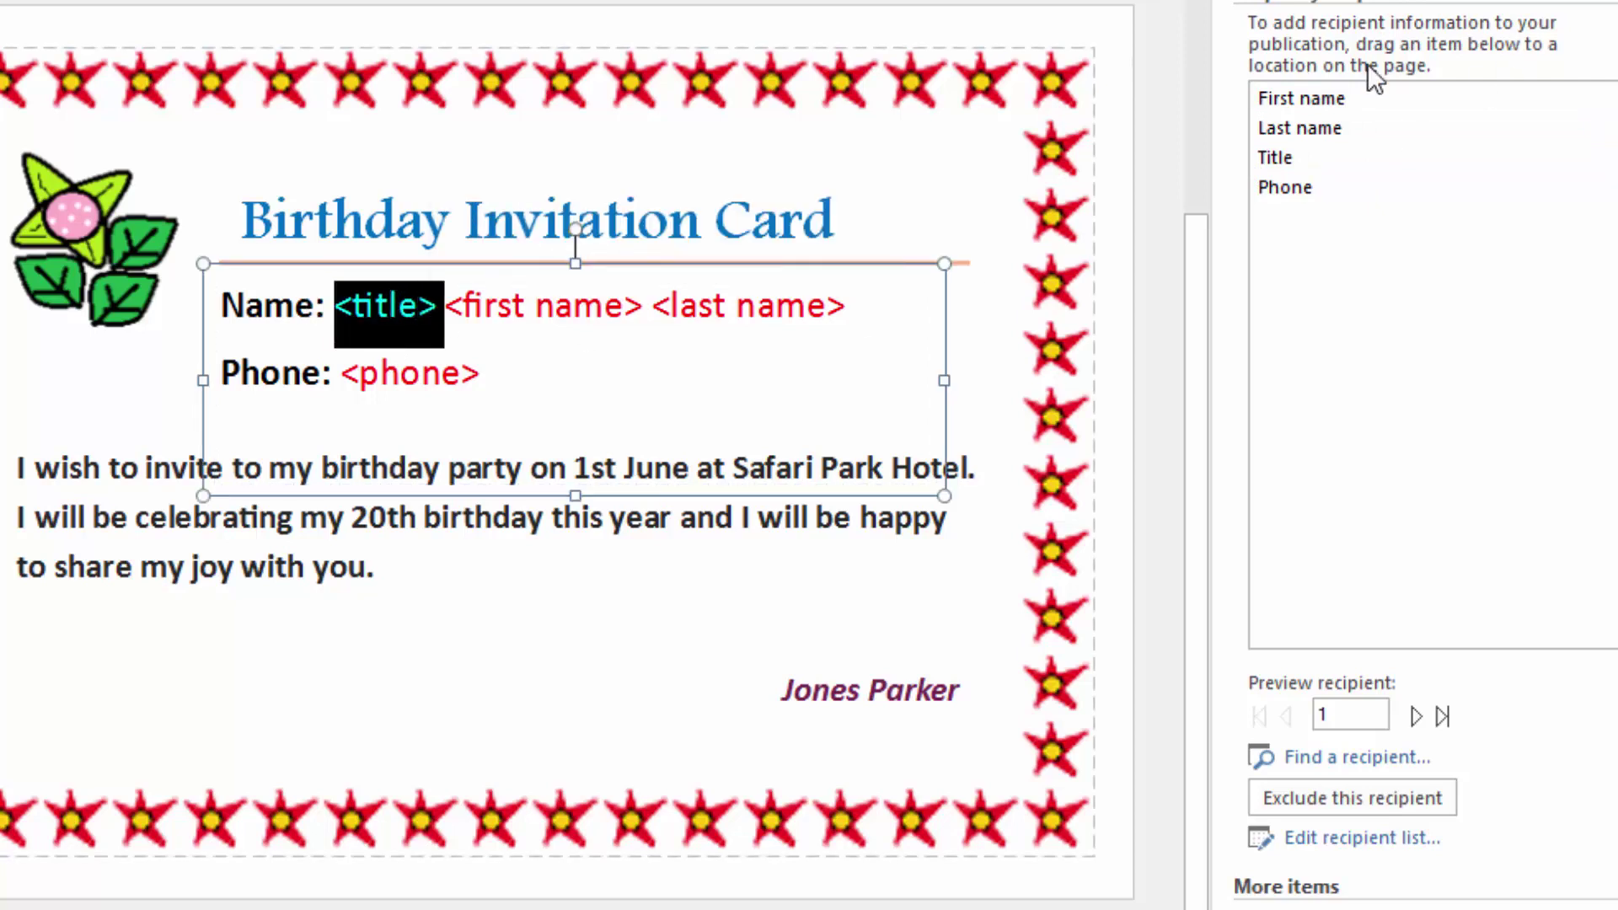
left_click(1282, 159)
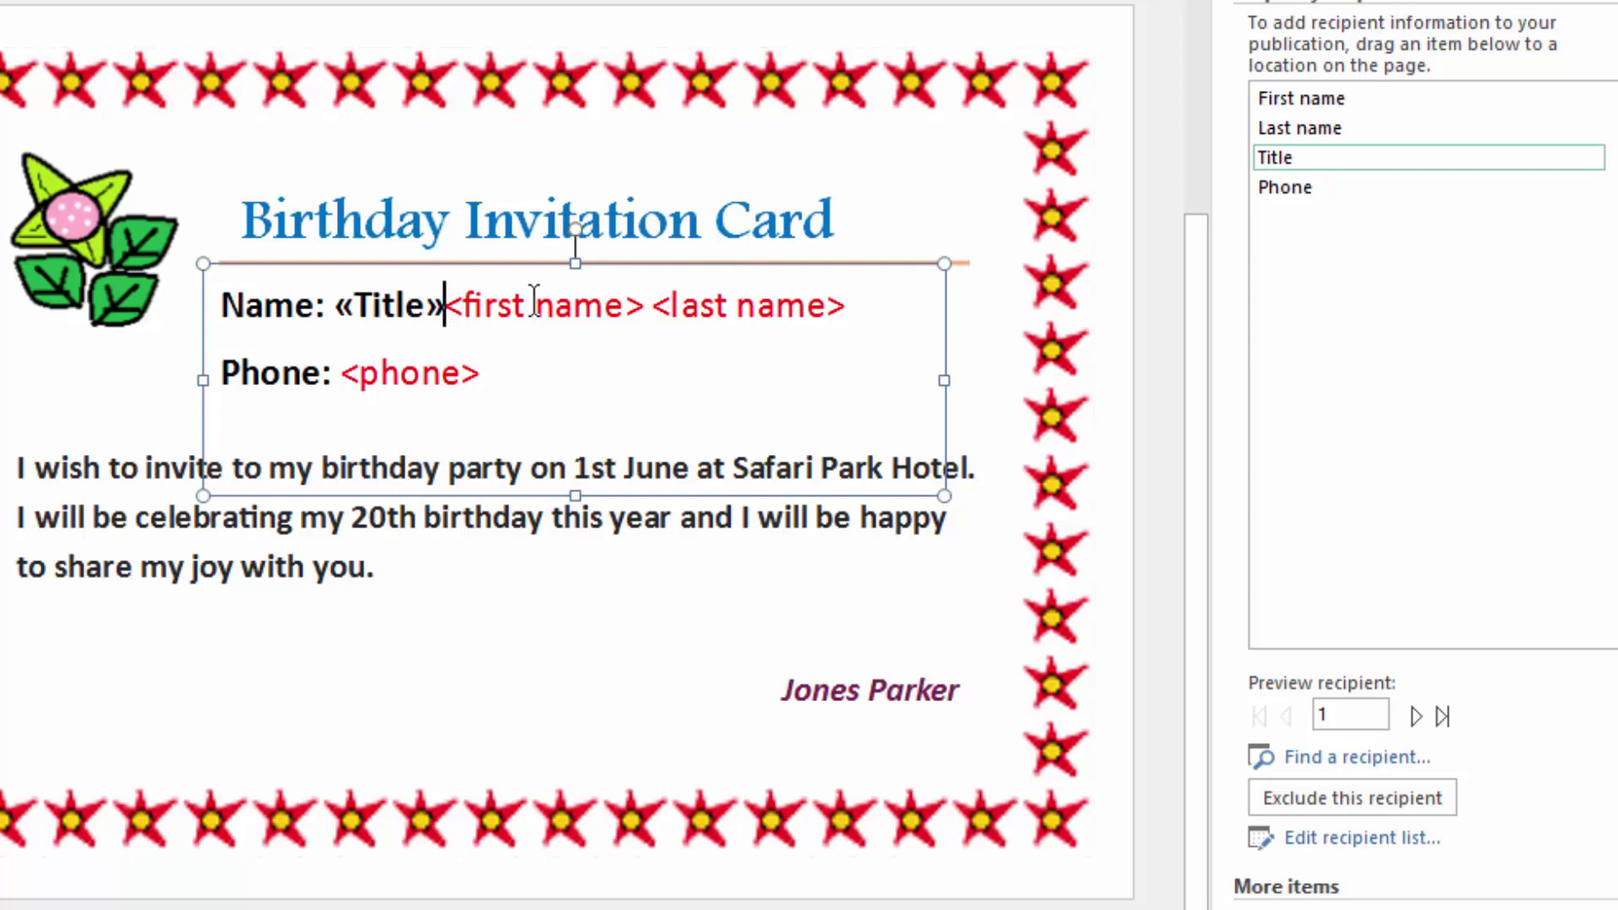
left_click_drag(453, 305, 662, 310)
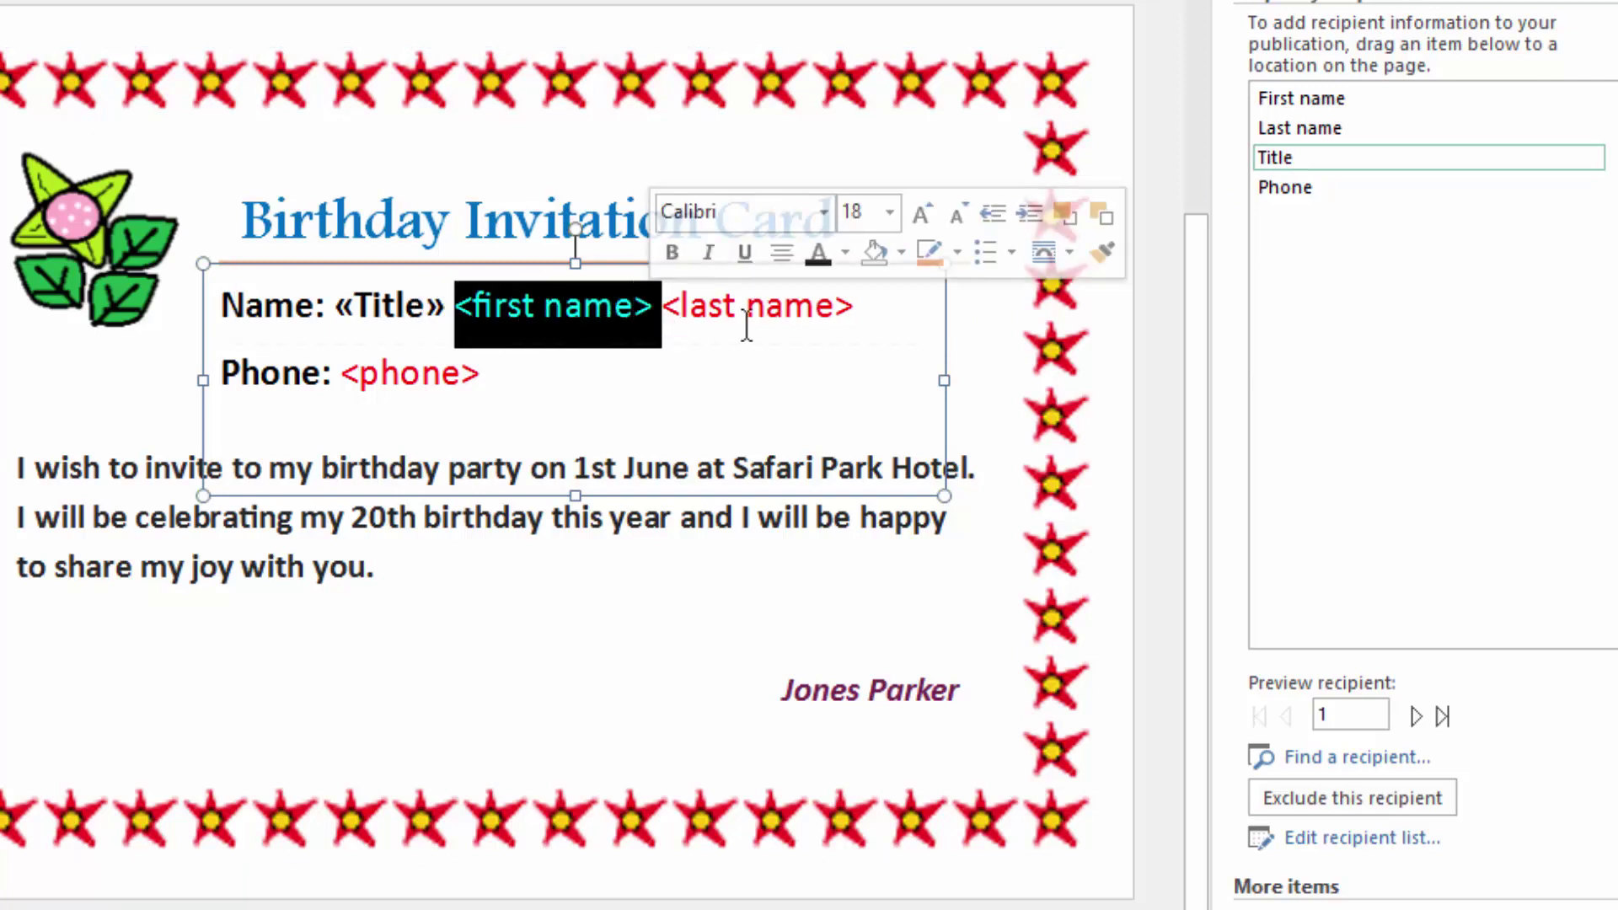
left_click(1312, 94)
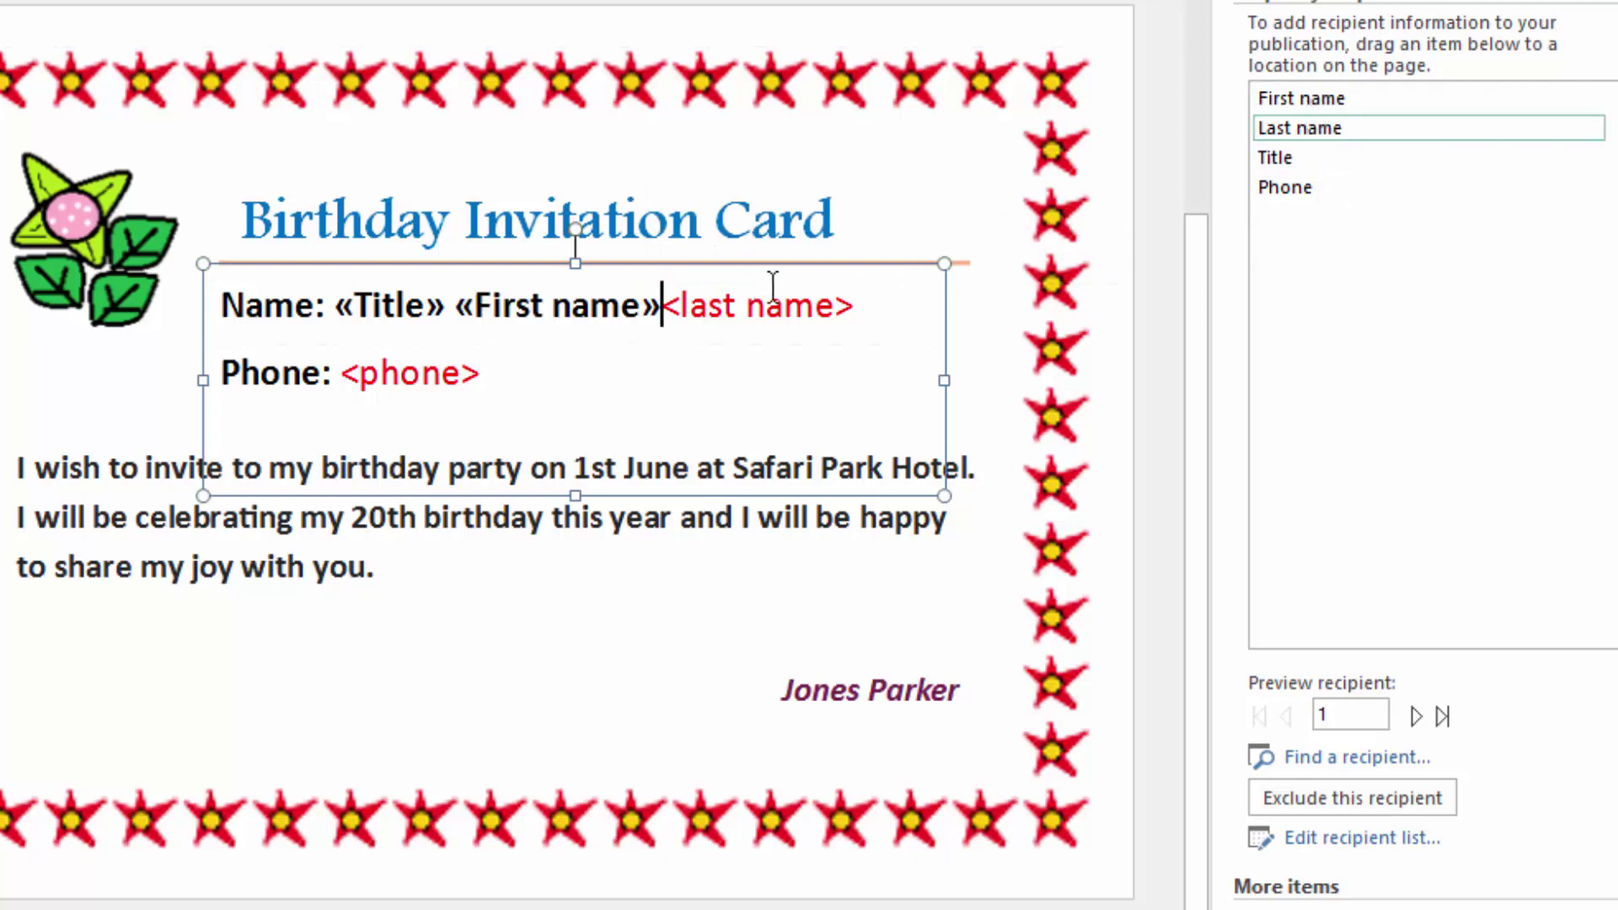
left_click_drag(671, 305, 864, 302)
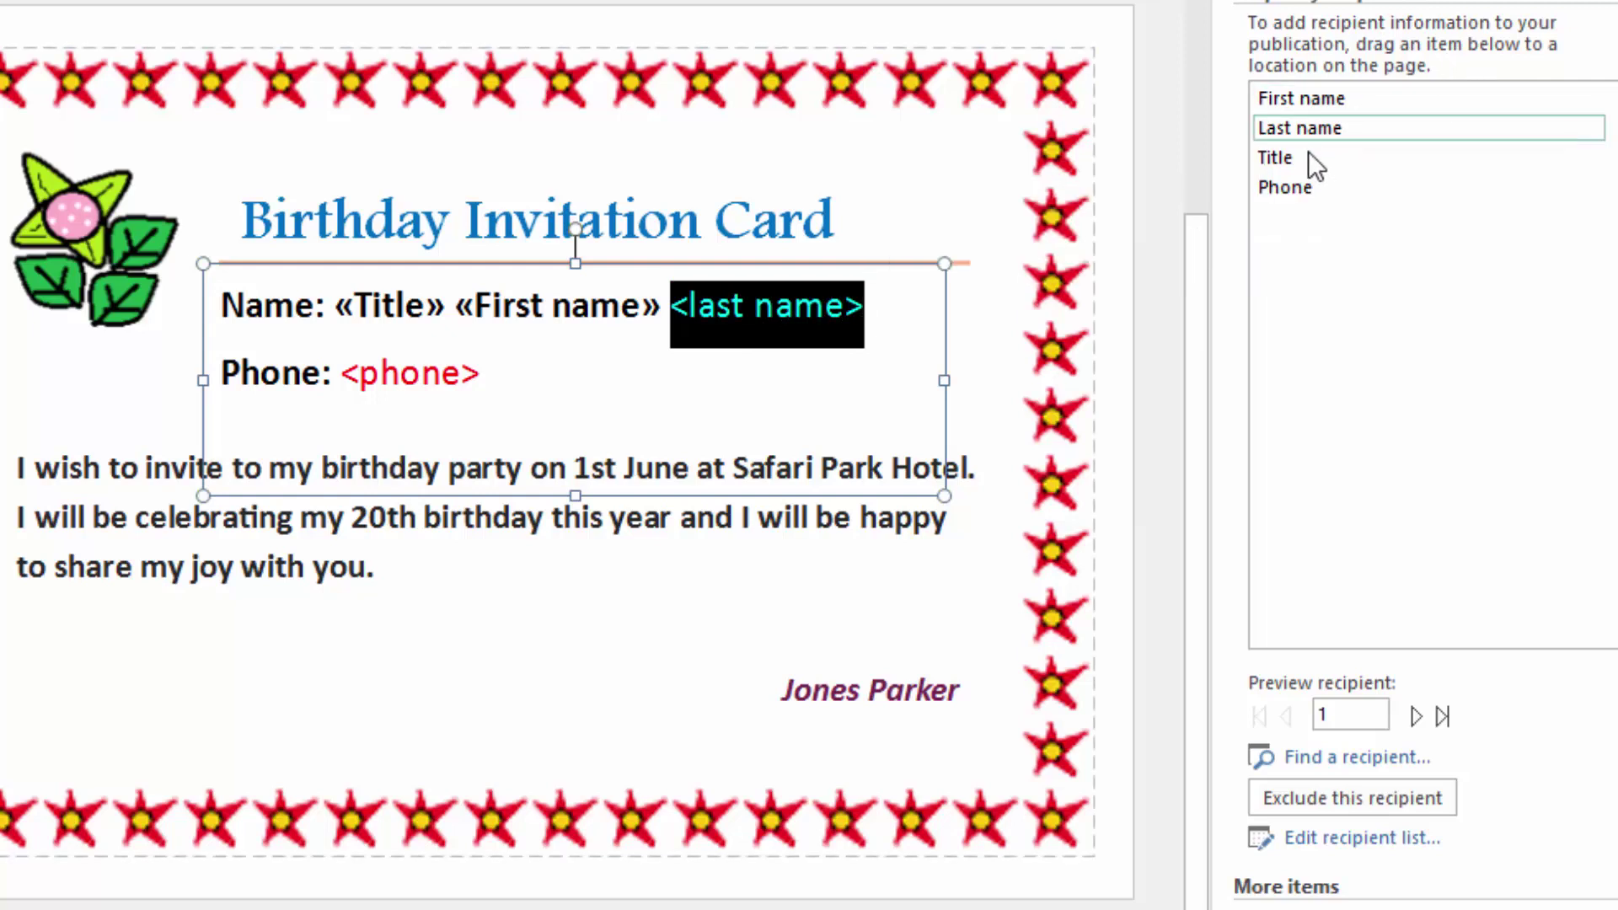
left_click(1309, 126)
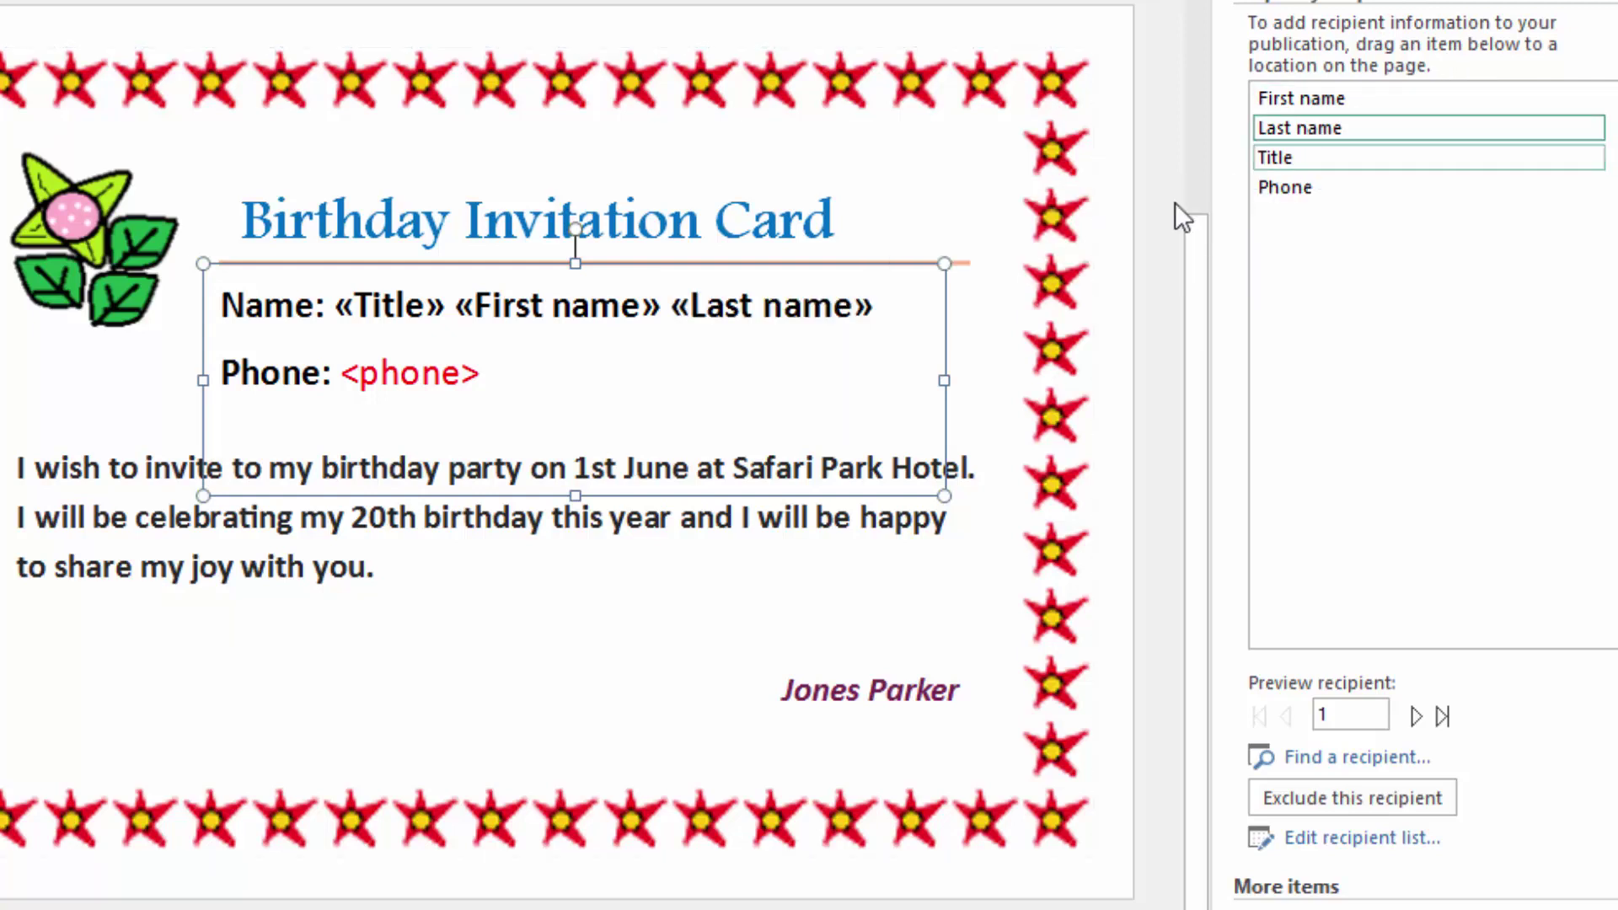
left_click_drag(344, 371, 686, 379)
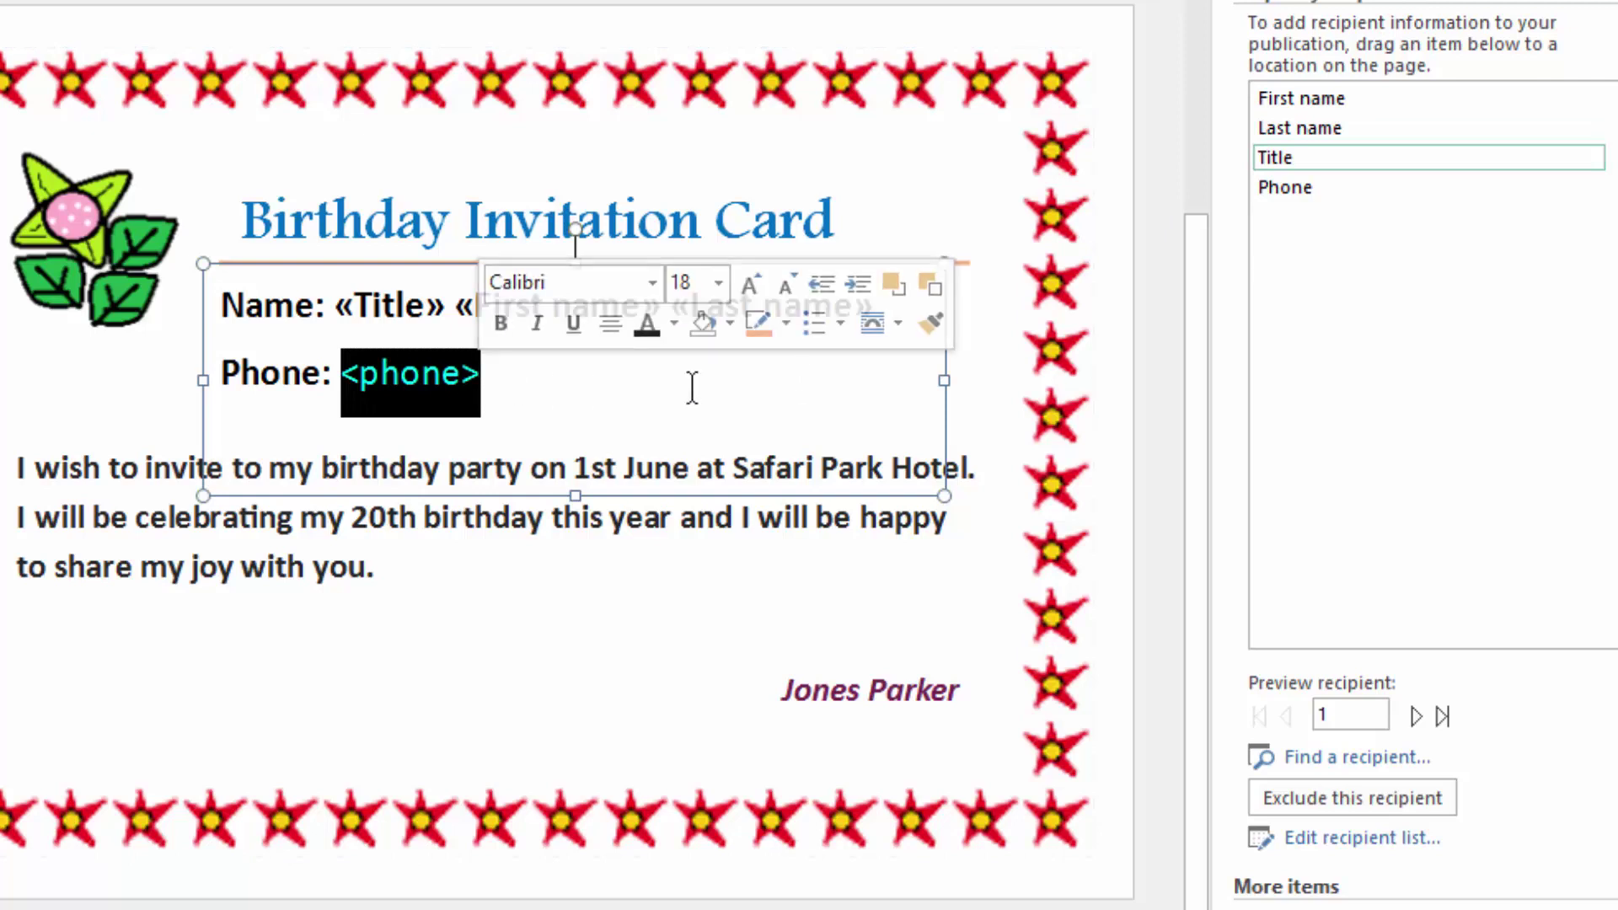
left_click(1298, 189)
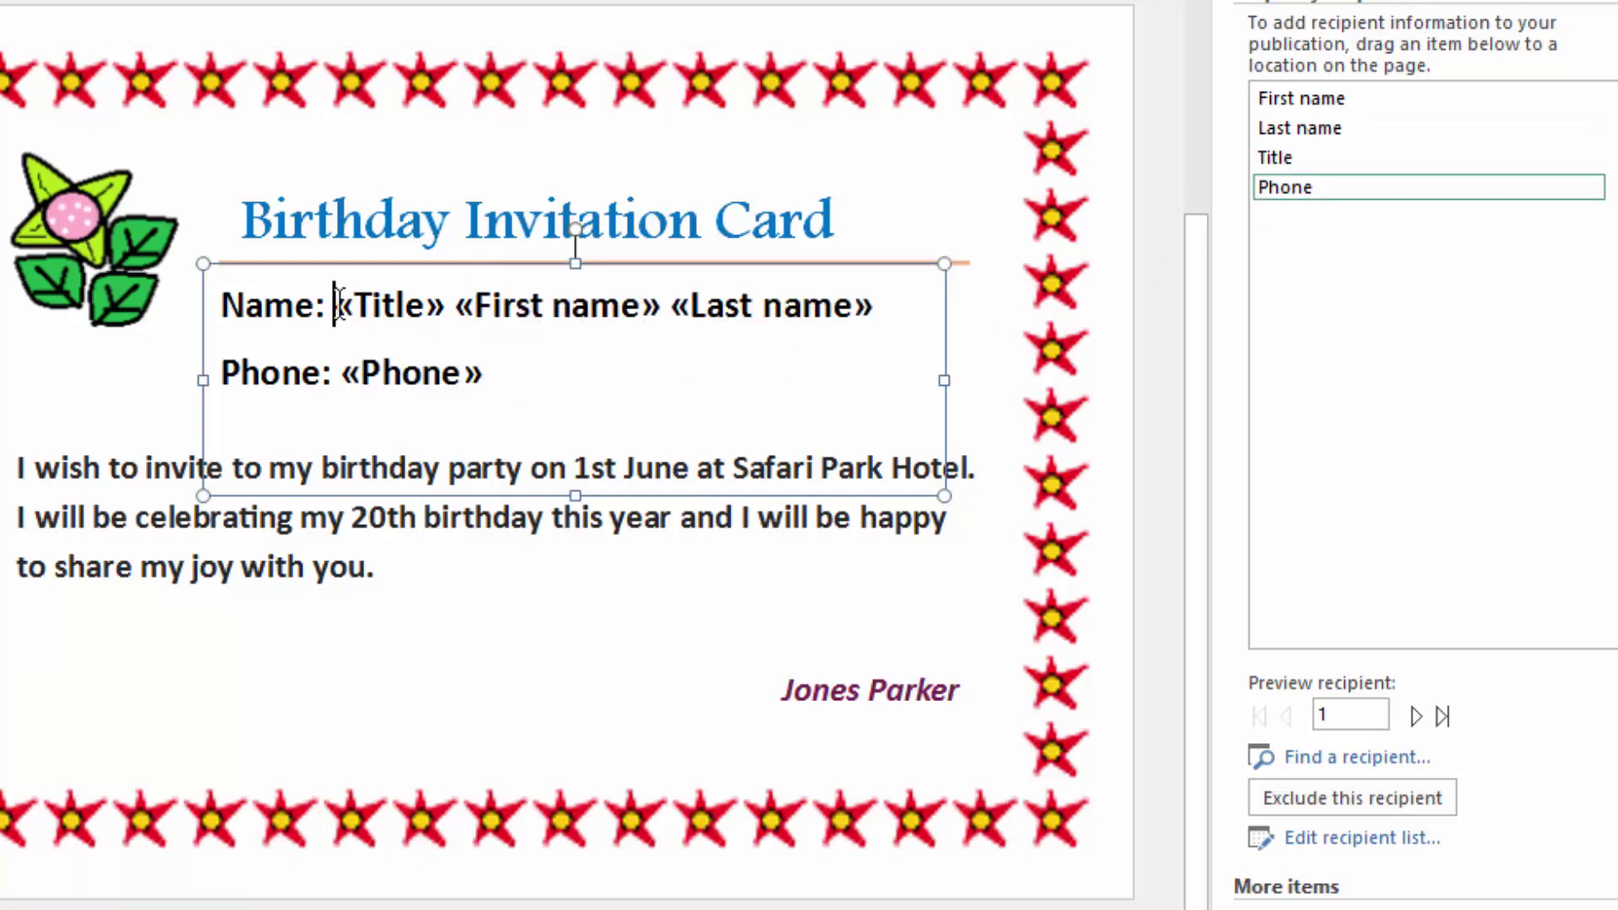
Color the Title, First name, Last name and Phone merge fields standard red
left_click_drag(336, 305, 868, 305)
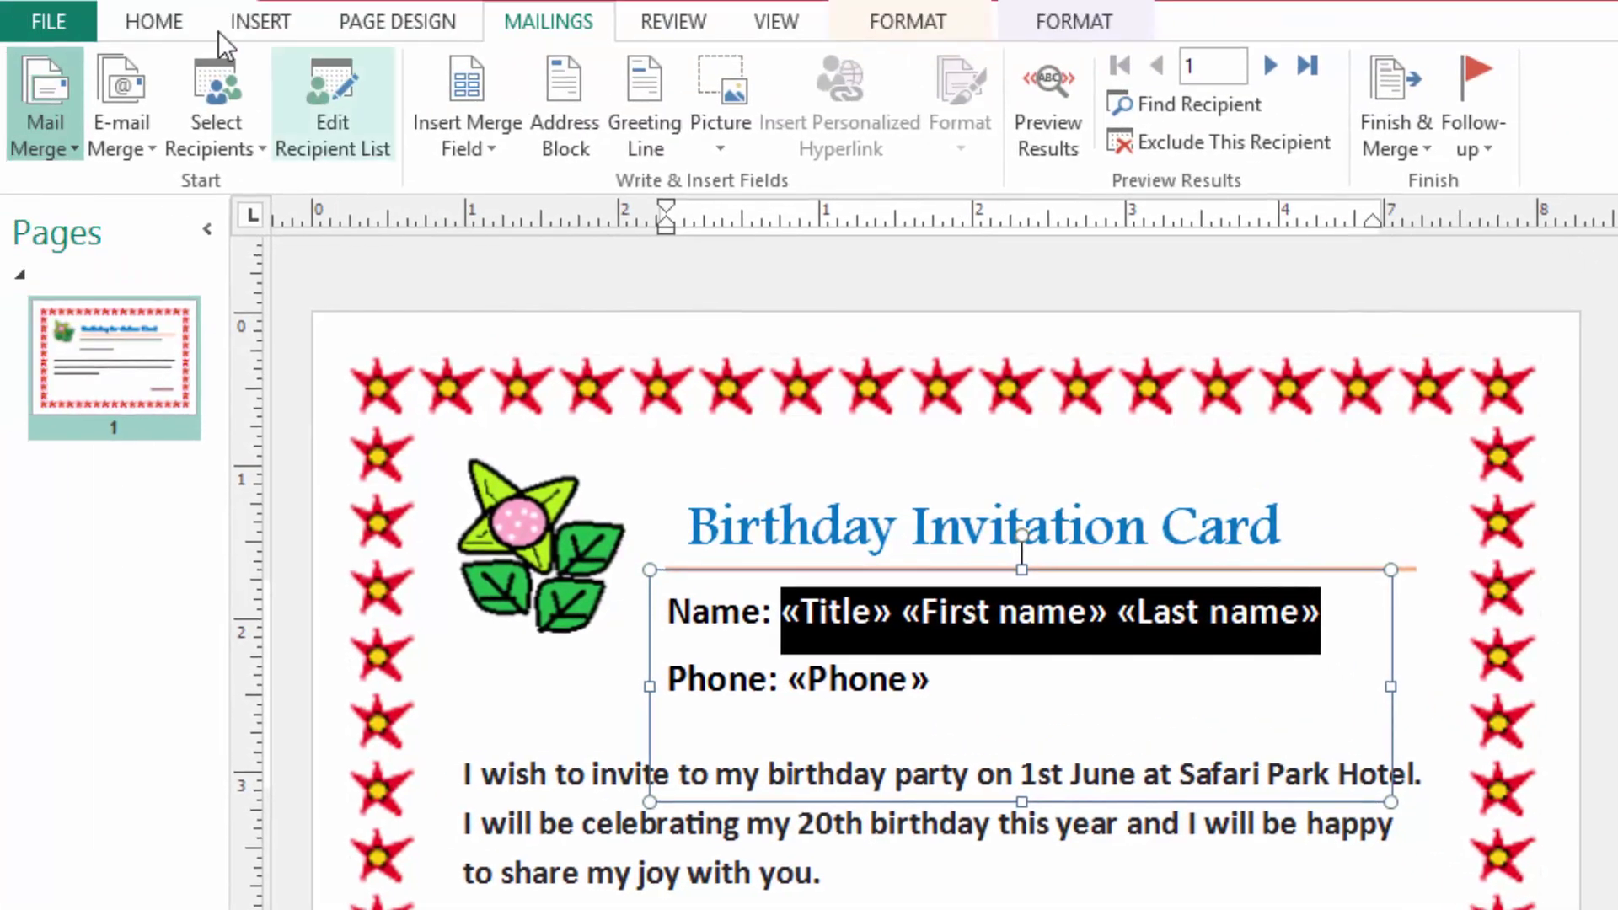
left_click(152, 24)
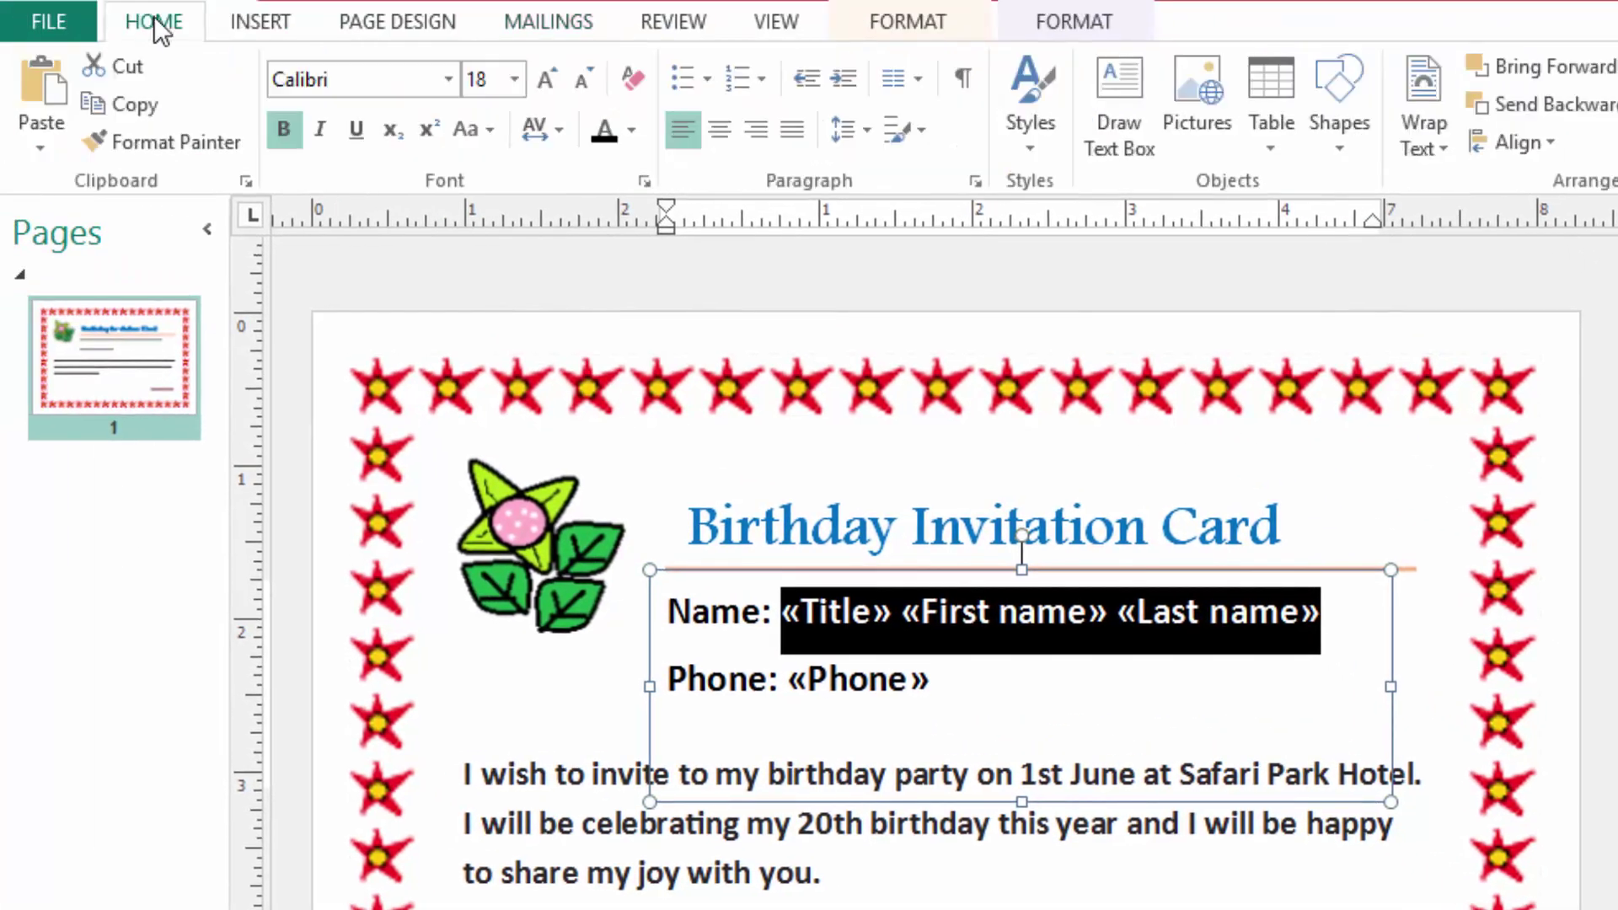
left_click(632, 131)
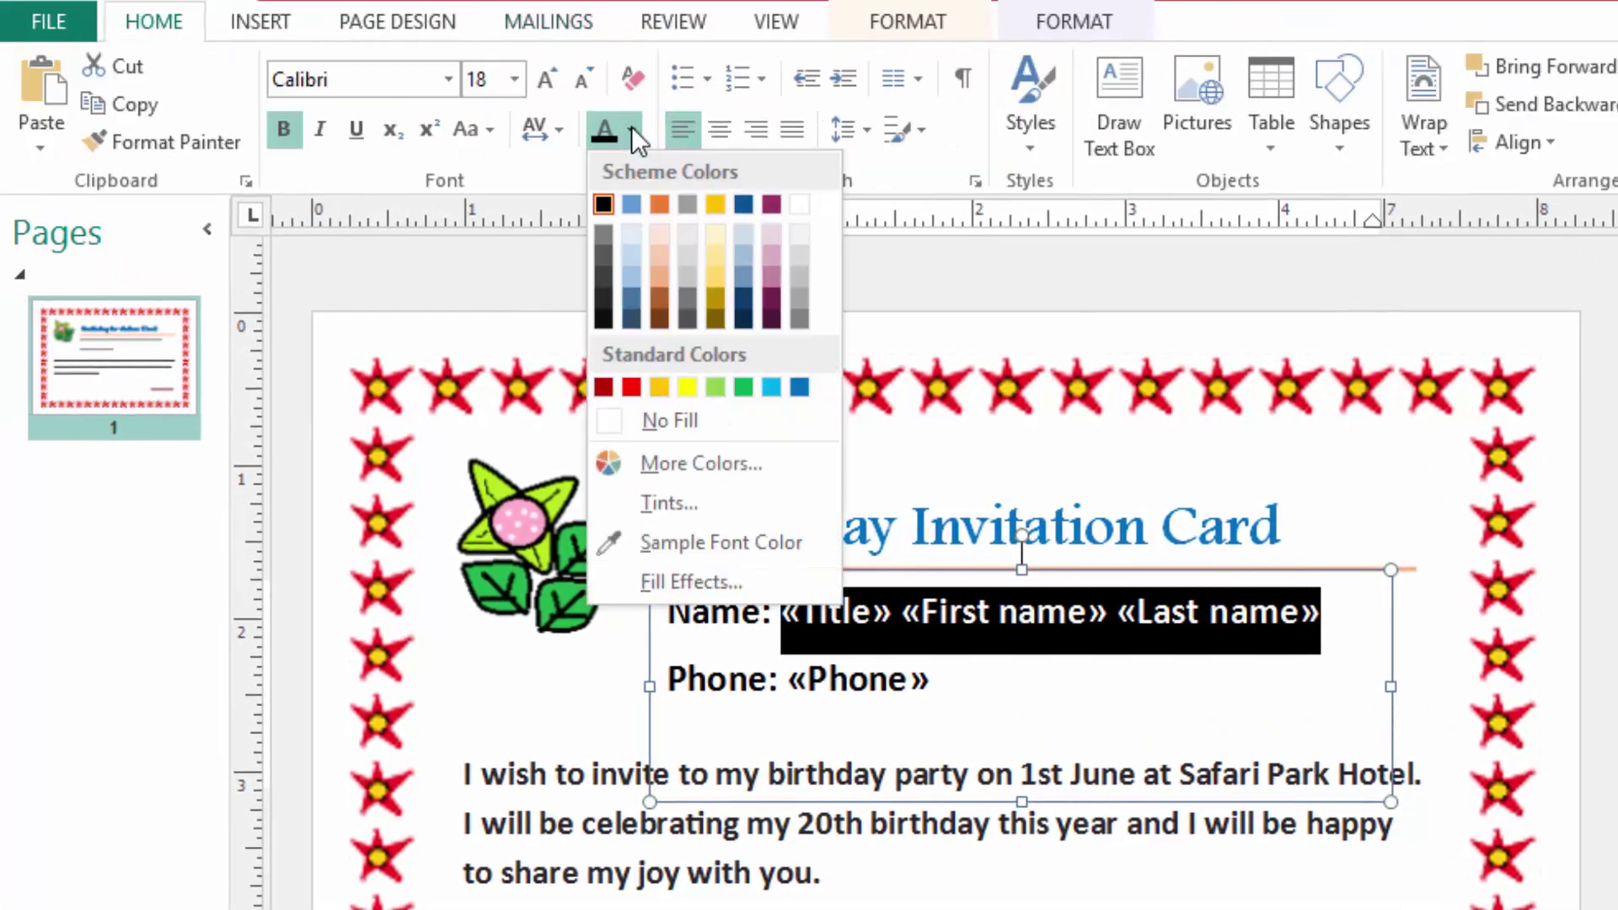
left_click(632, 385)
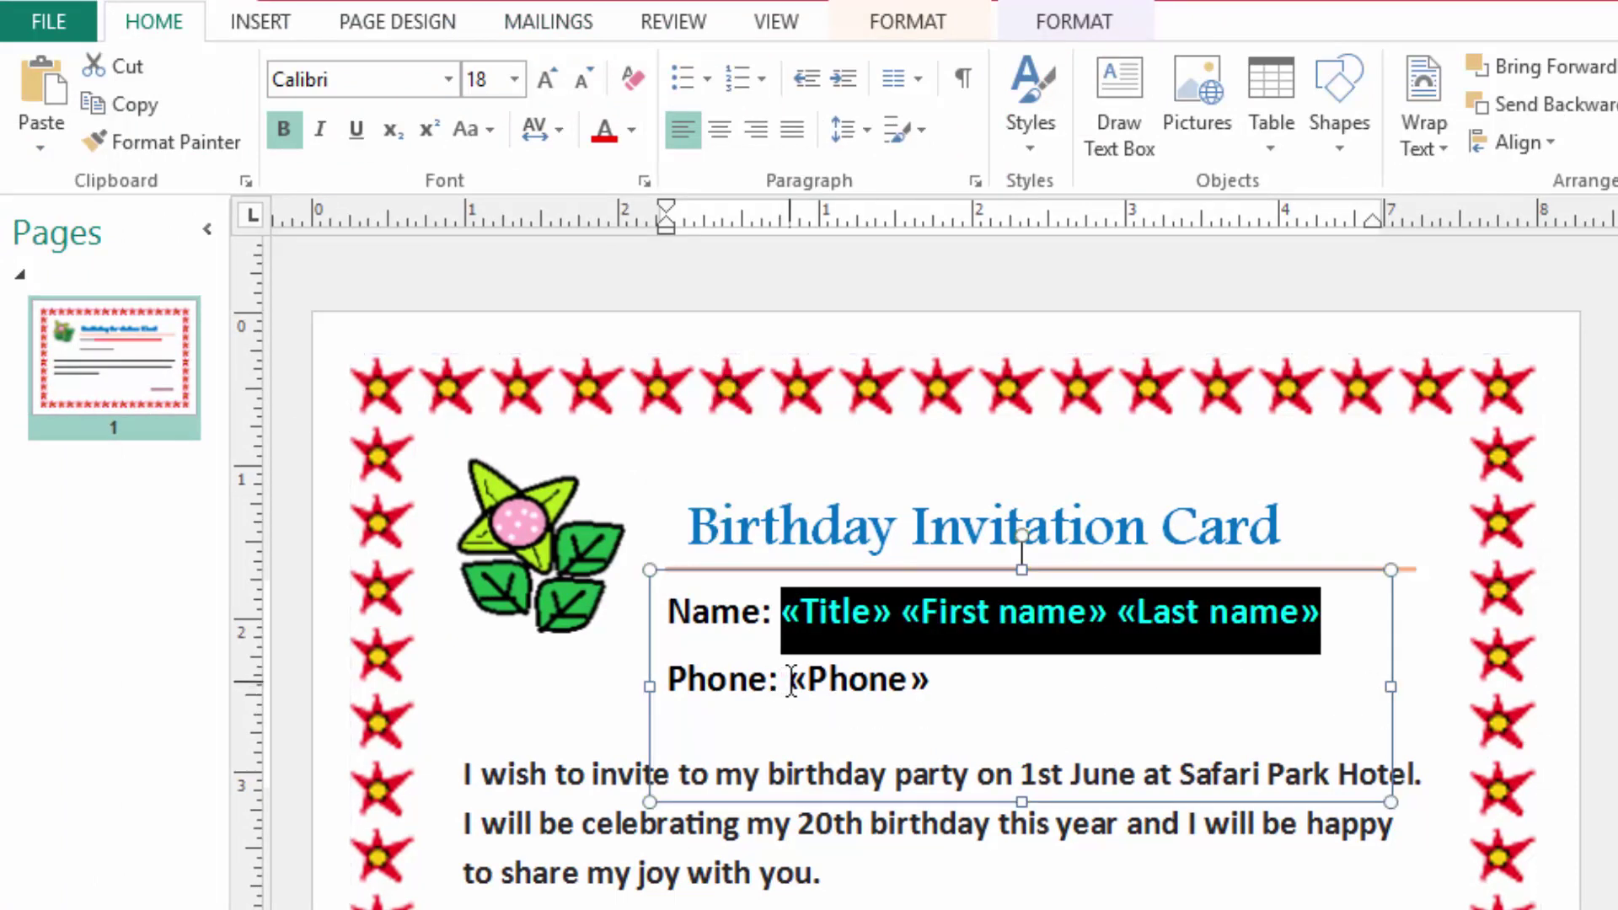
left_click_drag(787, 679, 901, 679)
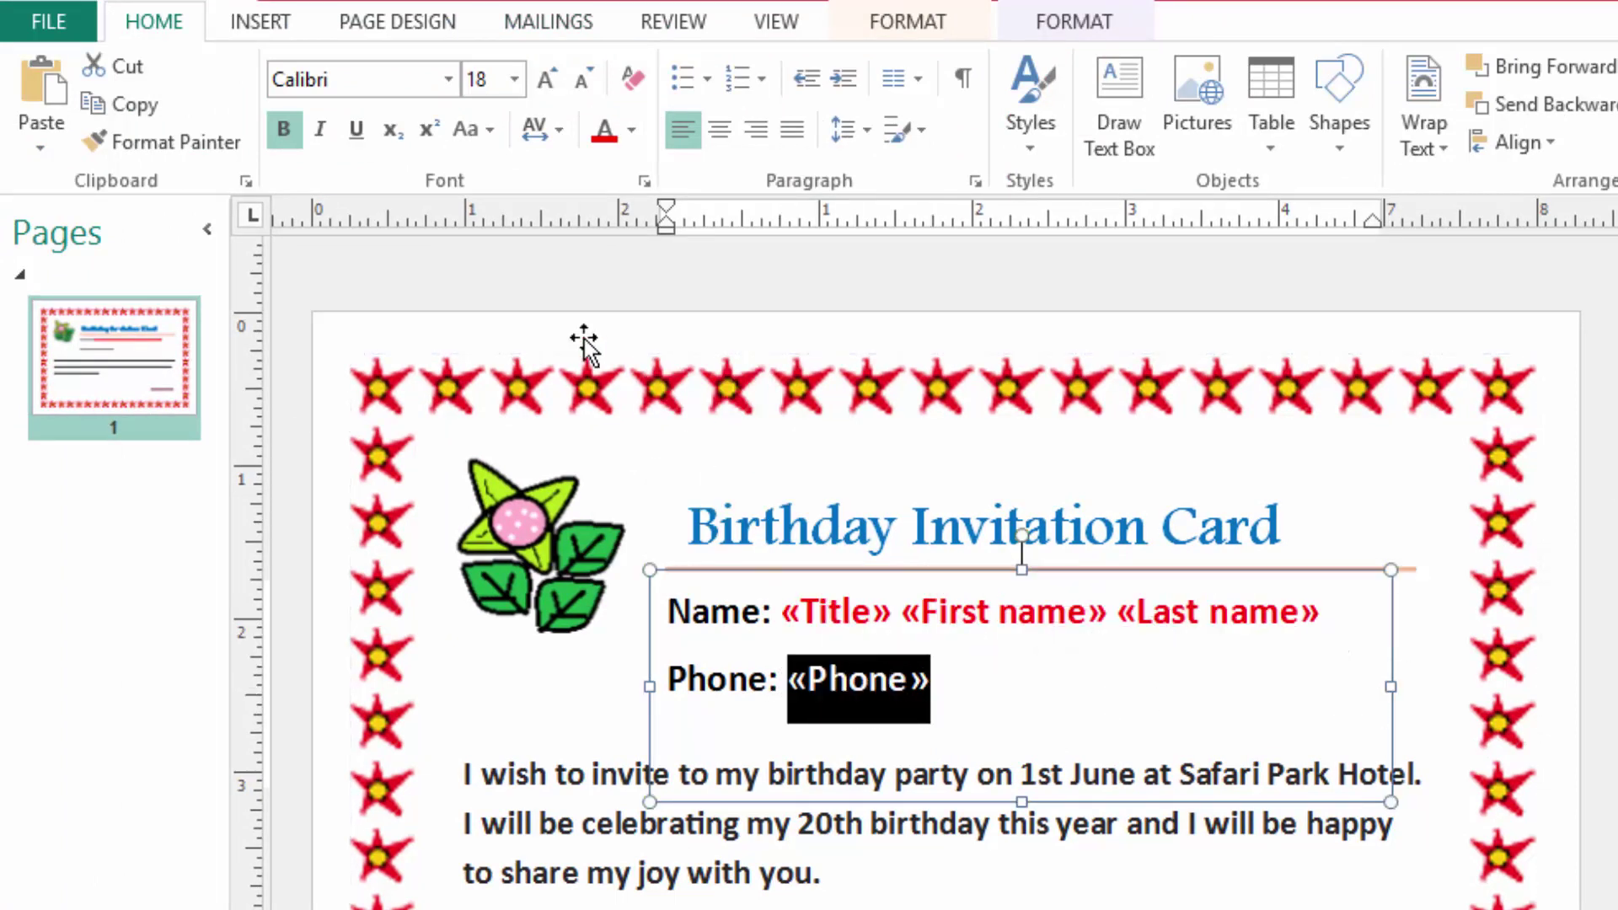
left_click(603, 130)
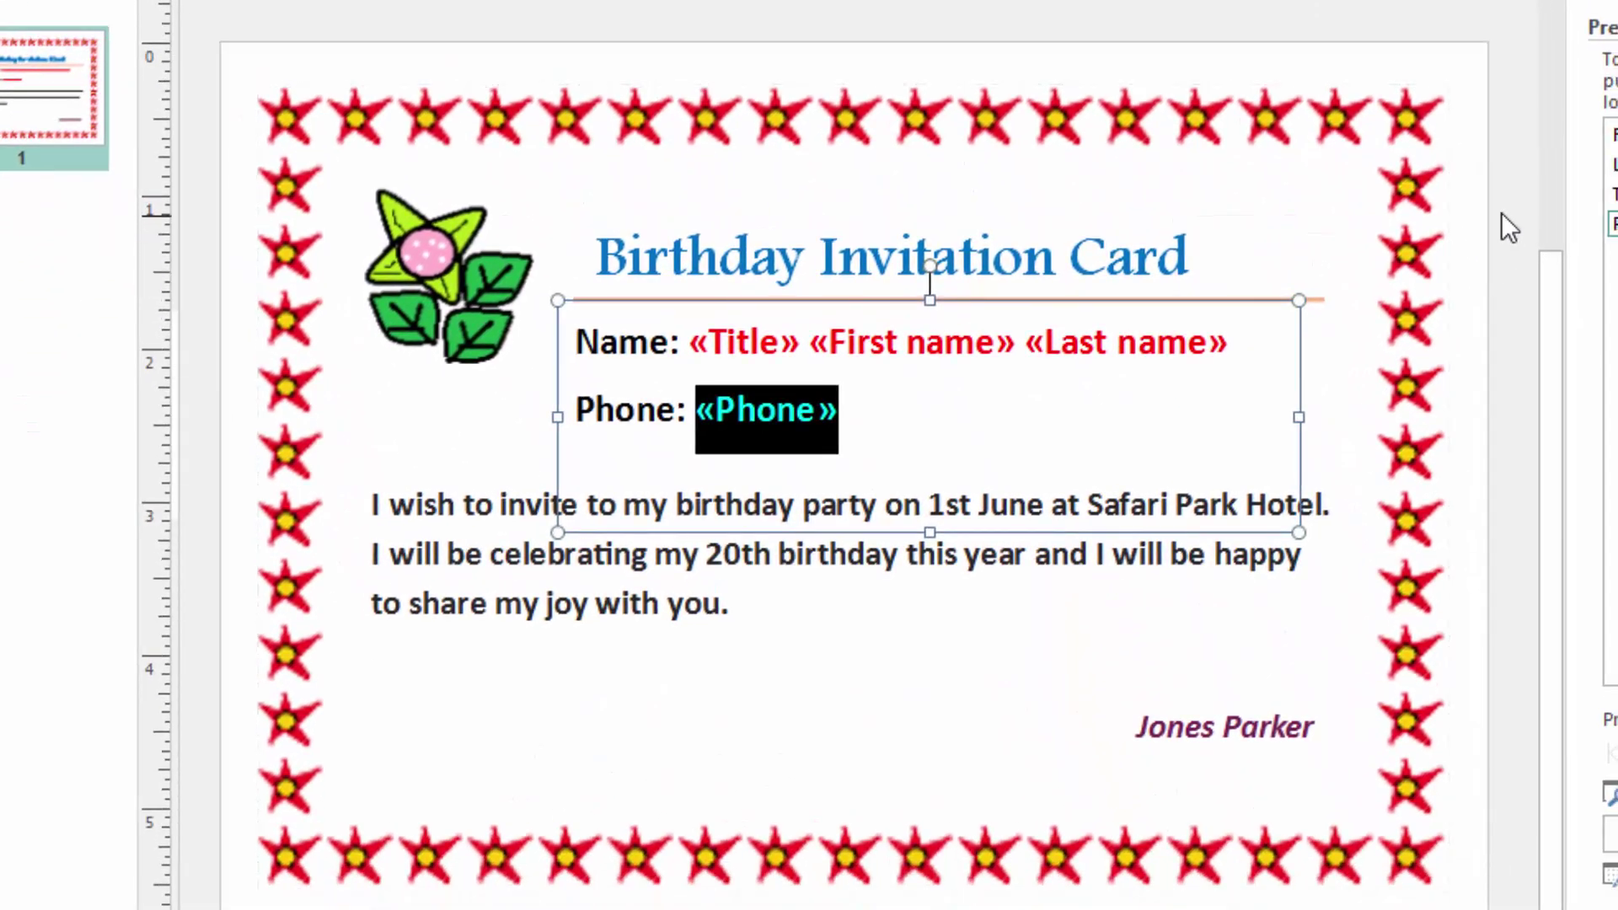
left_click(1512, 198)
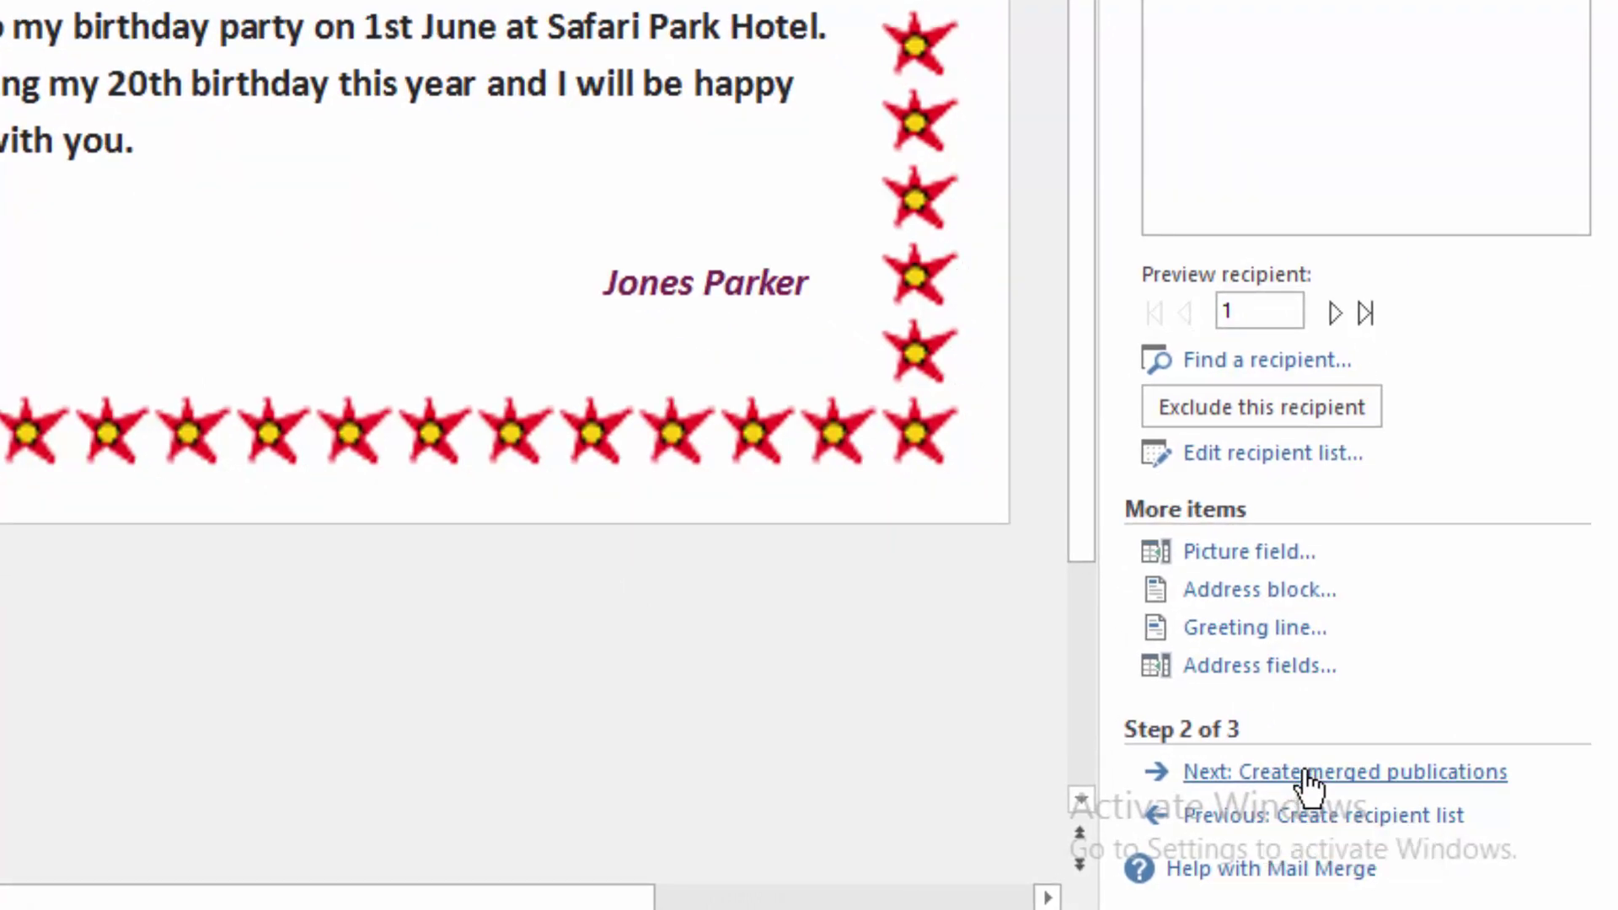
Finish the mail merge by merging all recipients into a new publication, and dismiss the Office activation notice
left_click(1305, 773)
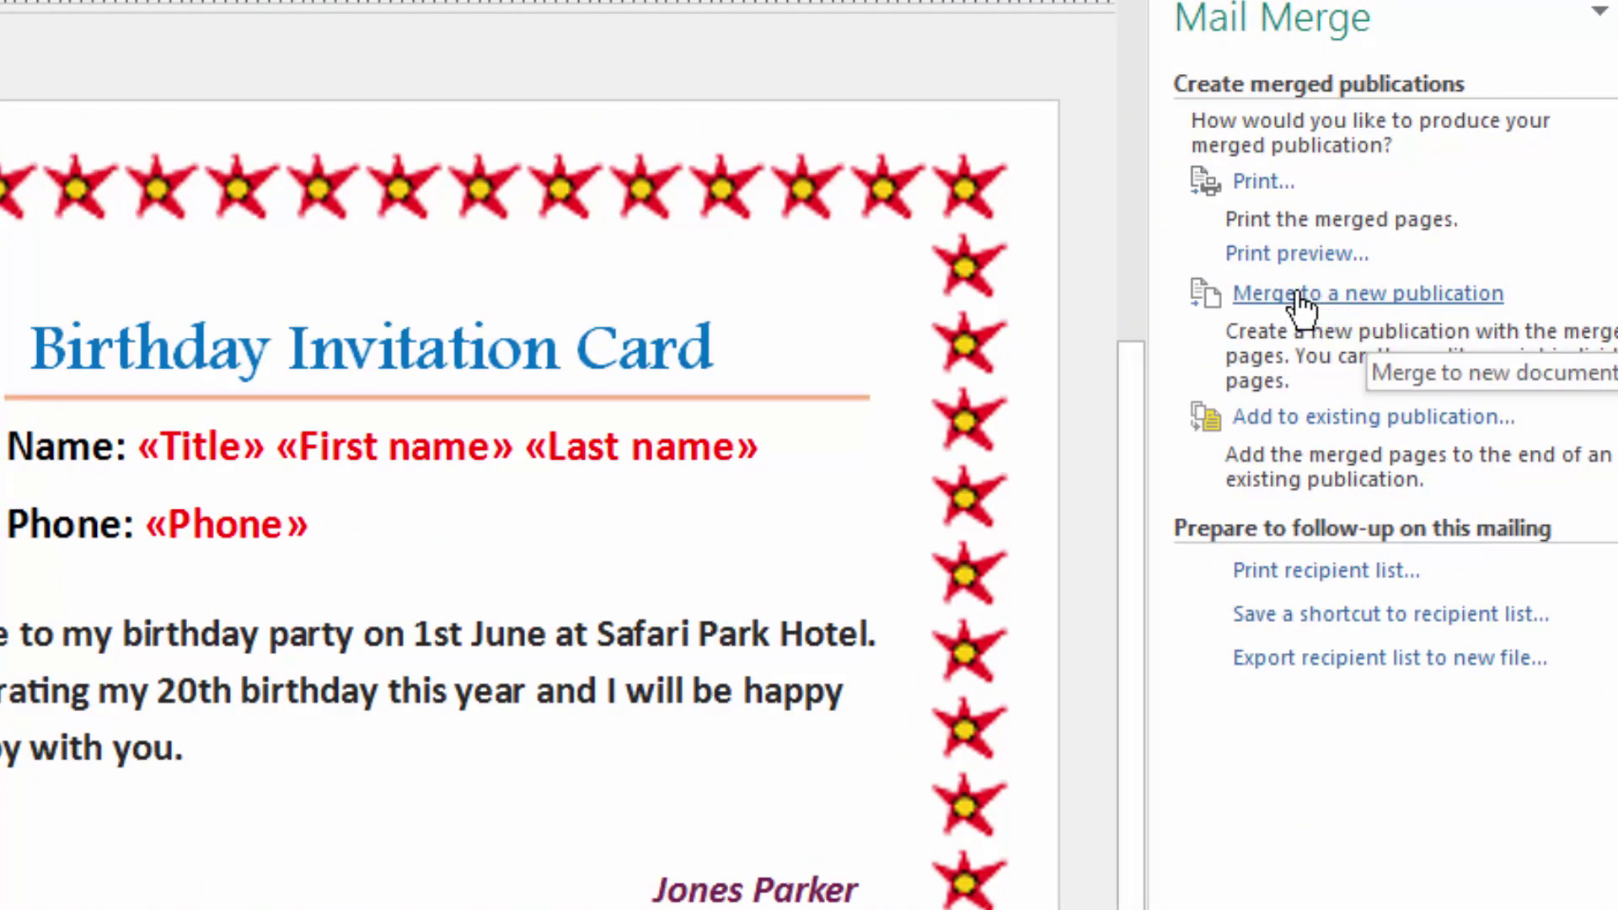
left_click(1345, 297)
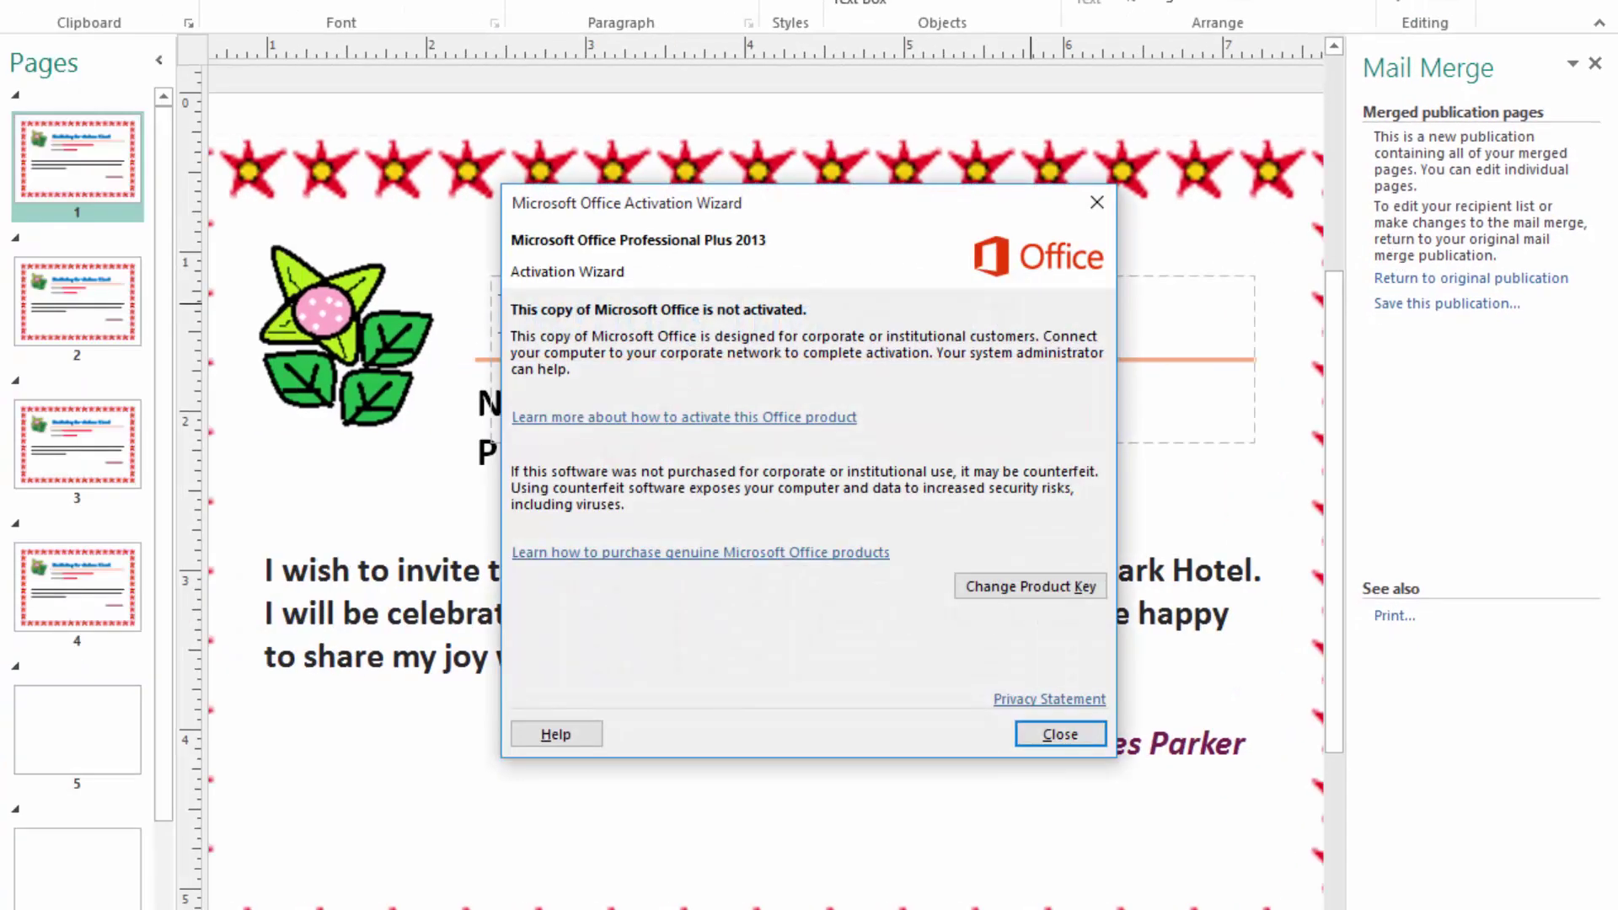
left_click(1096, 203)
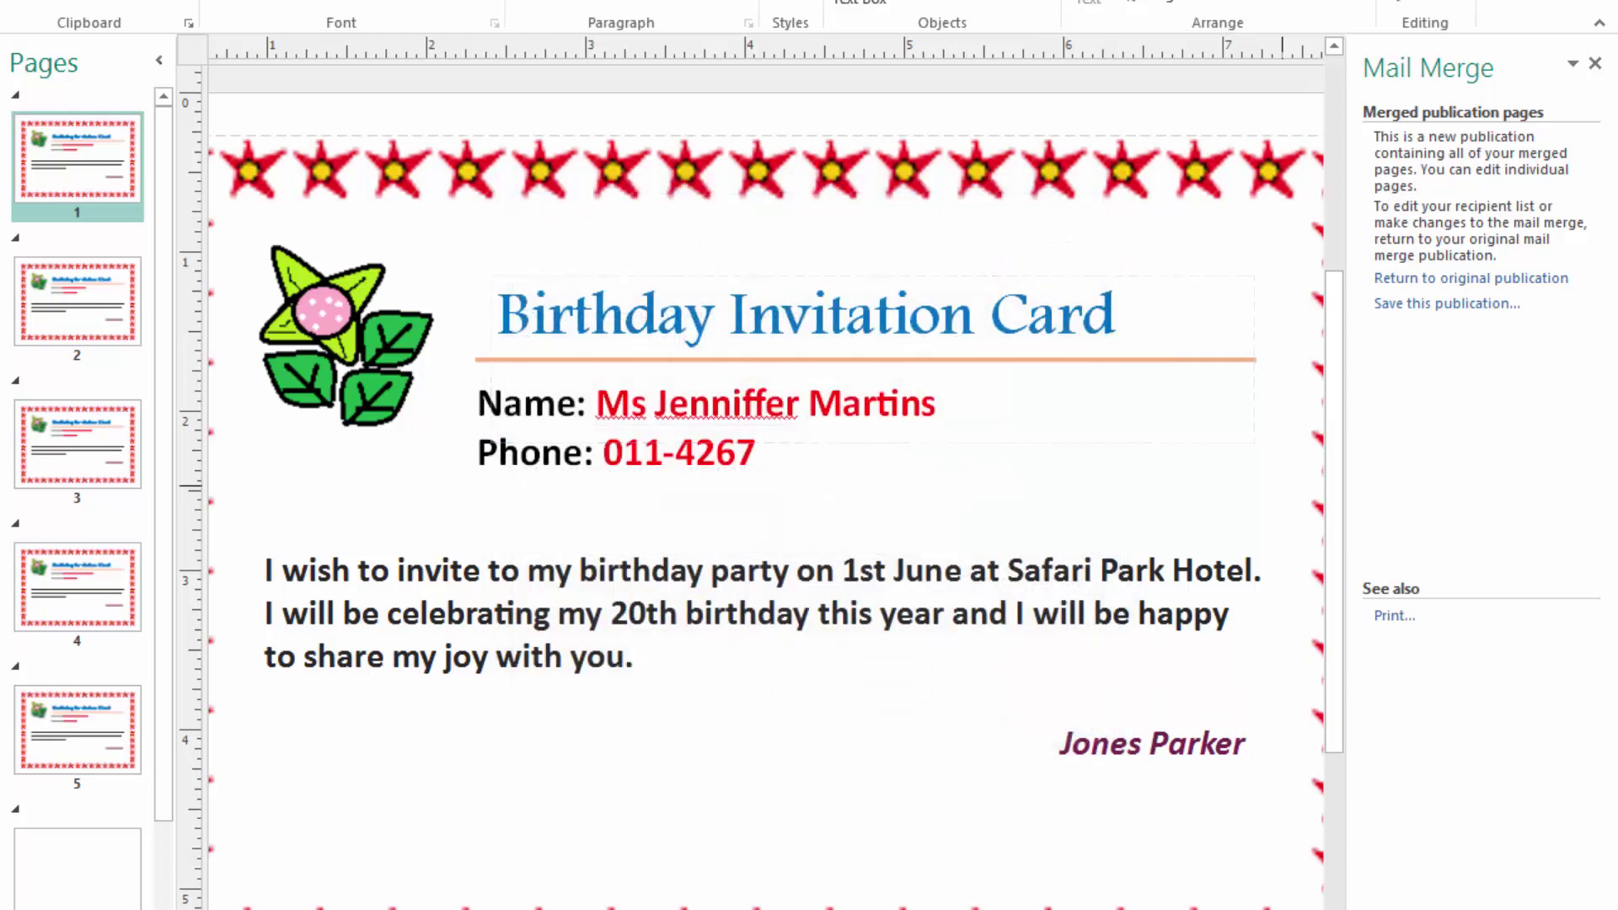
Examine the merged invitations on pages 1 to 6 as whole pages, checking each guest's name and phone, and return to page 2
key("ctrl+shift+l")
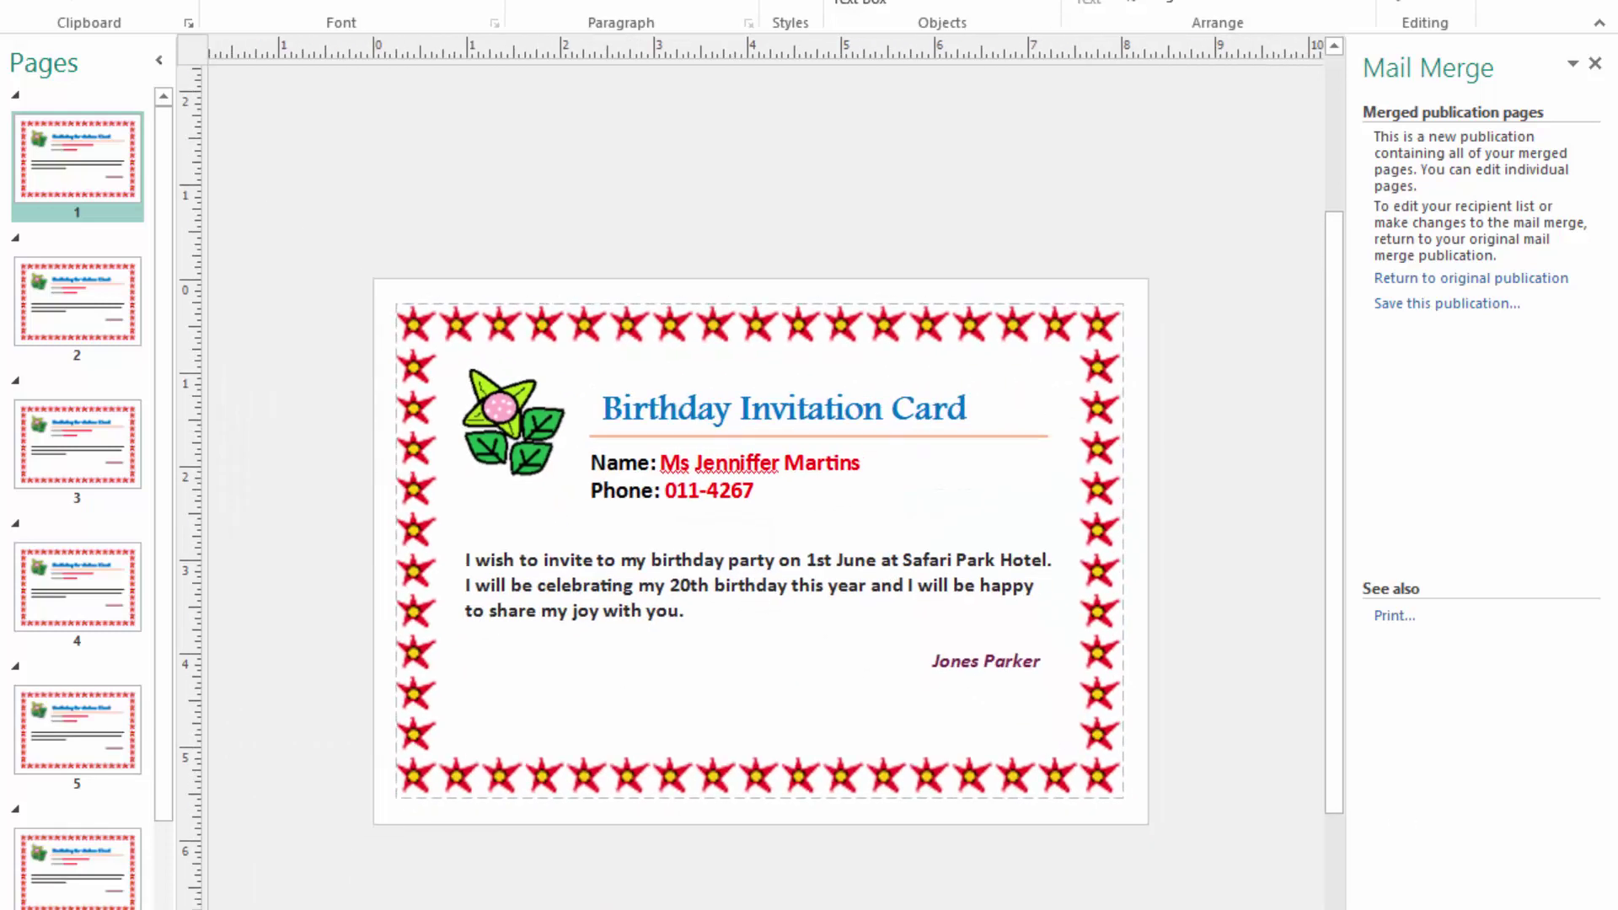
key("ctrl+shift+l")
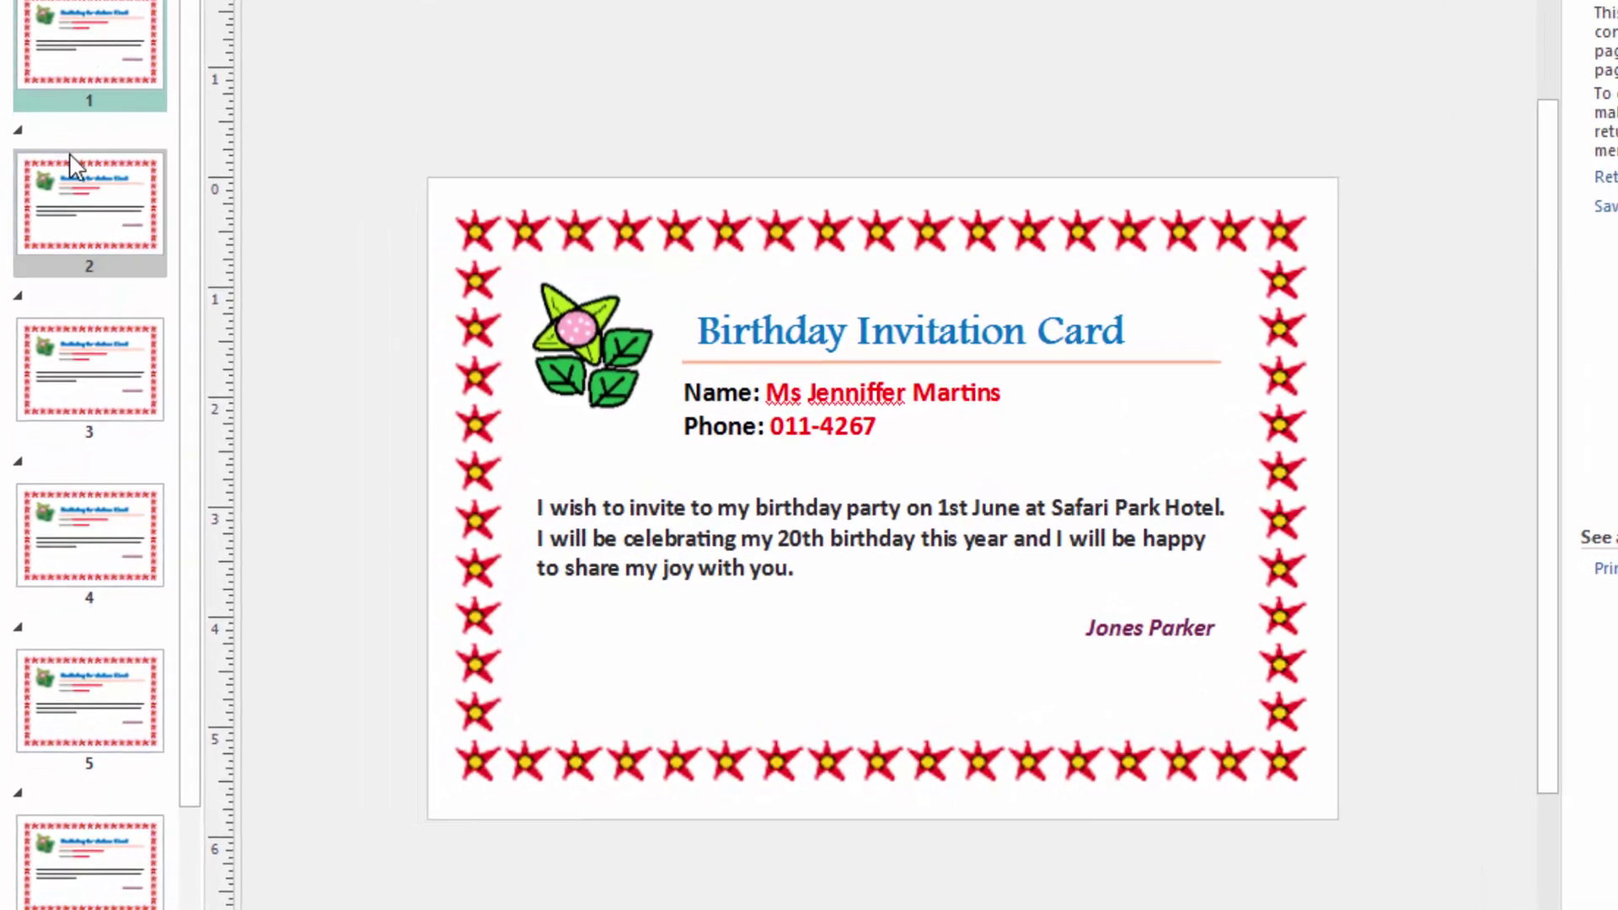
left_click(92, 290)
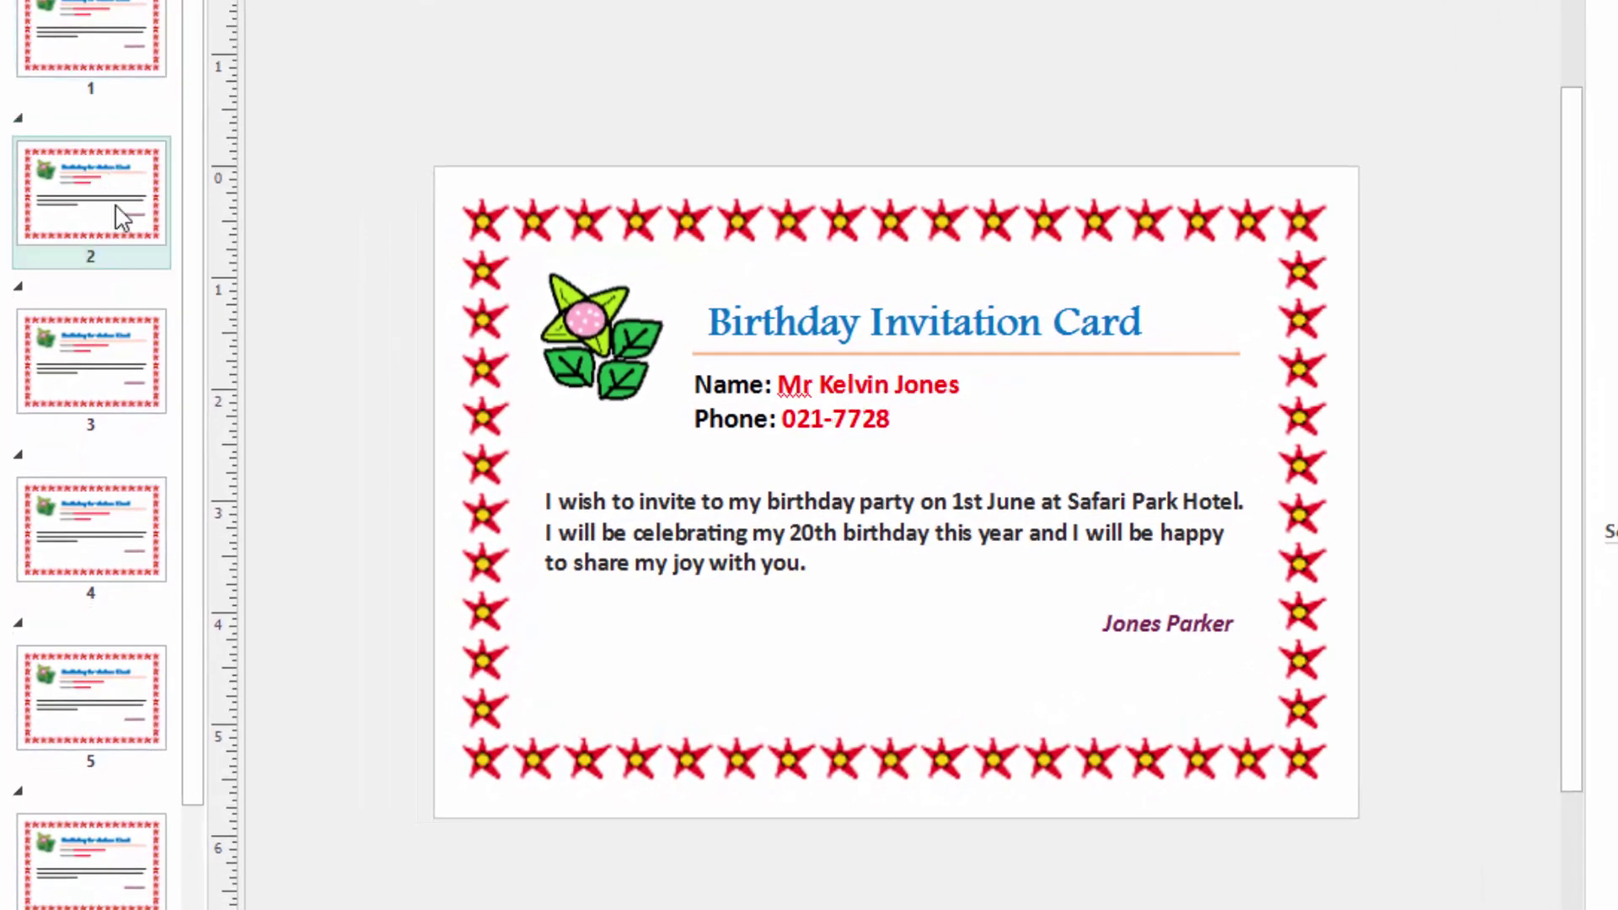
left_click(94, 359)
left_click(106, 531)
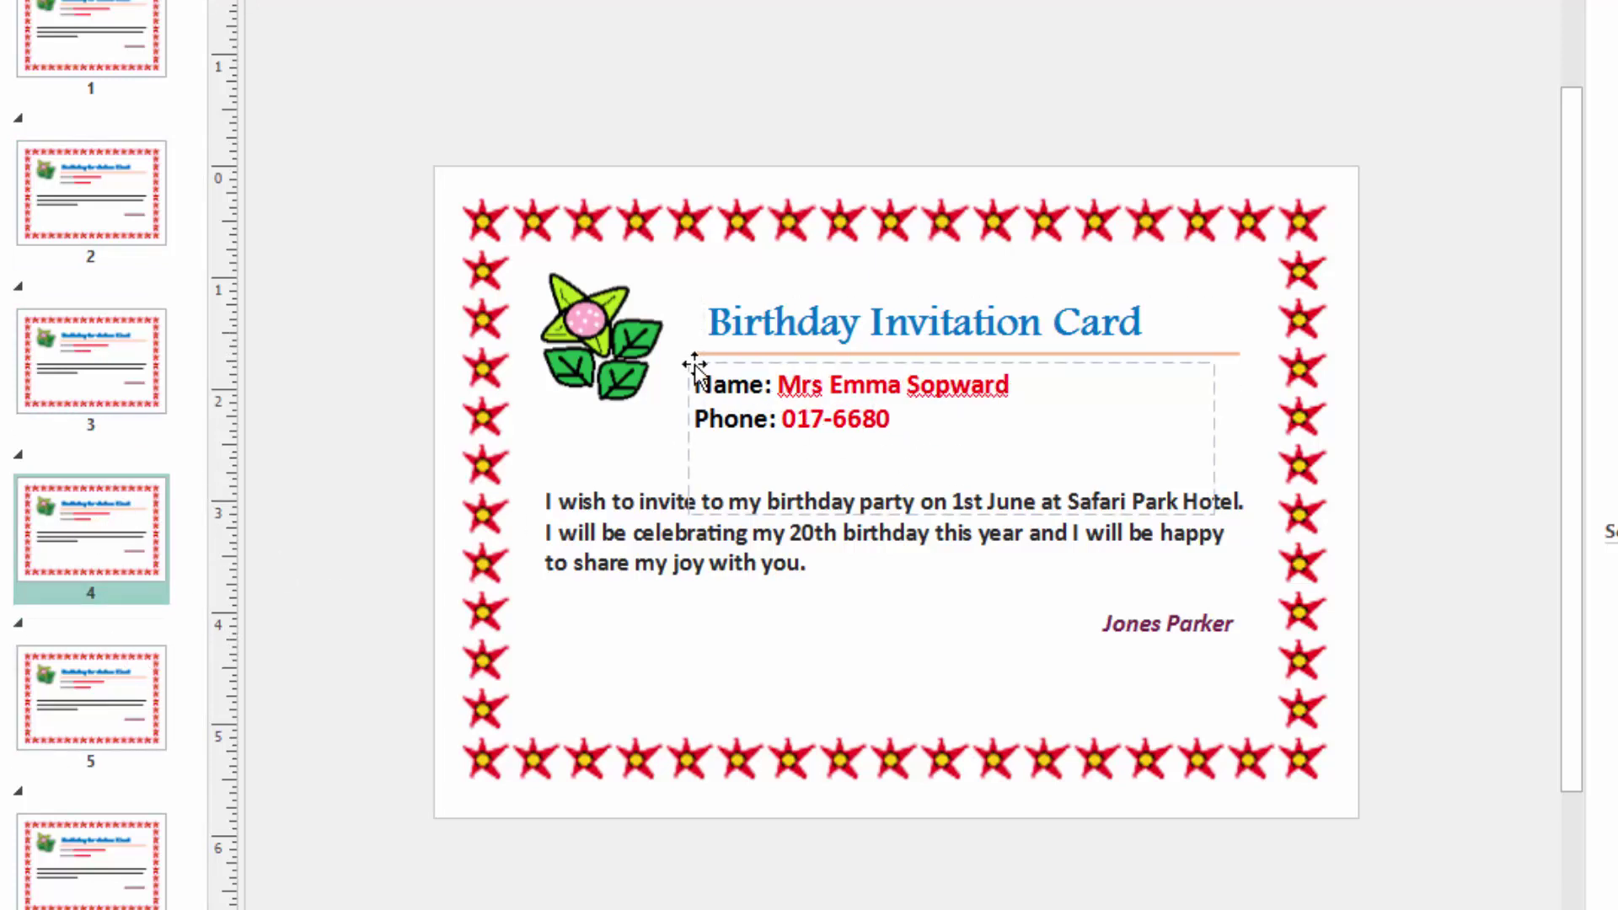
left_click(91, 700)
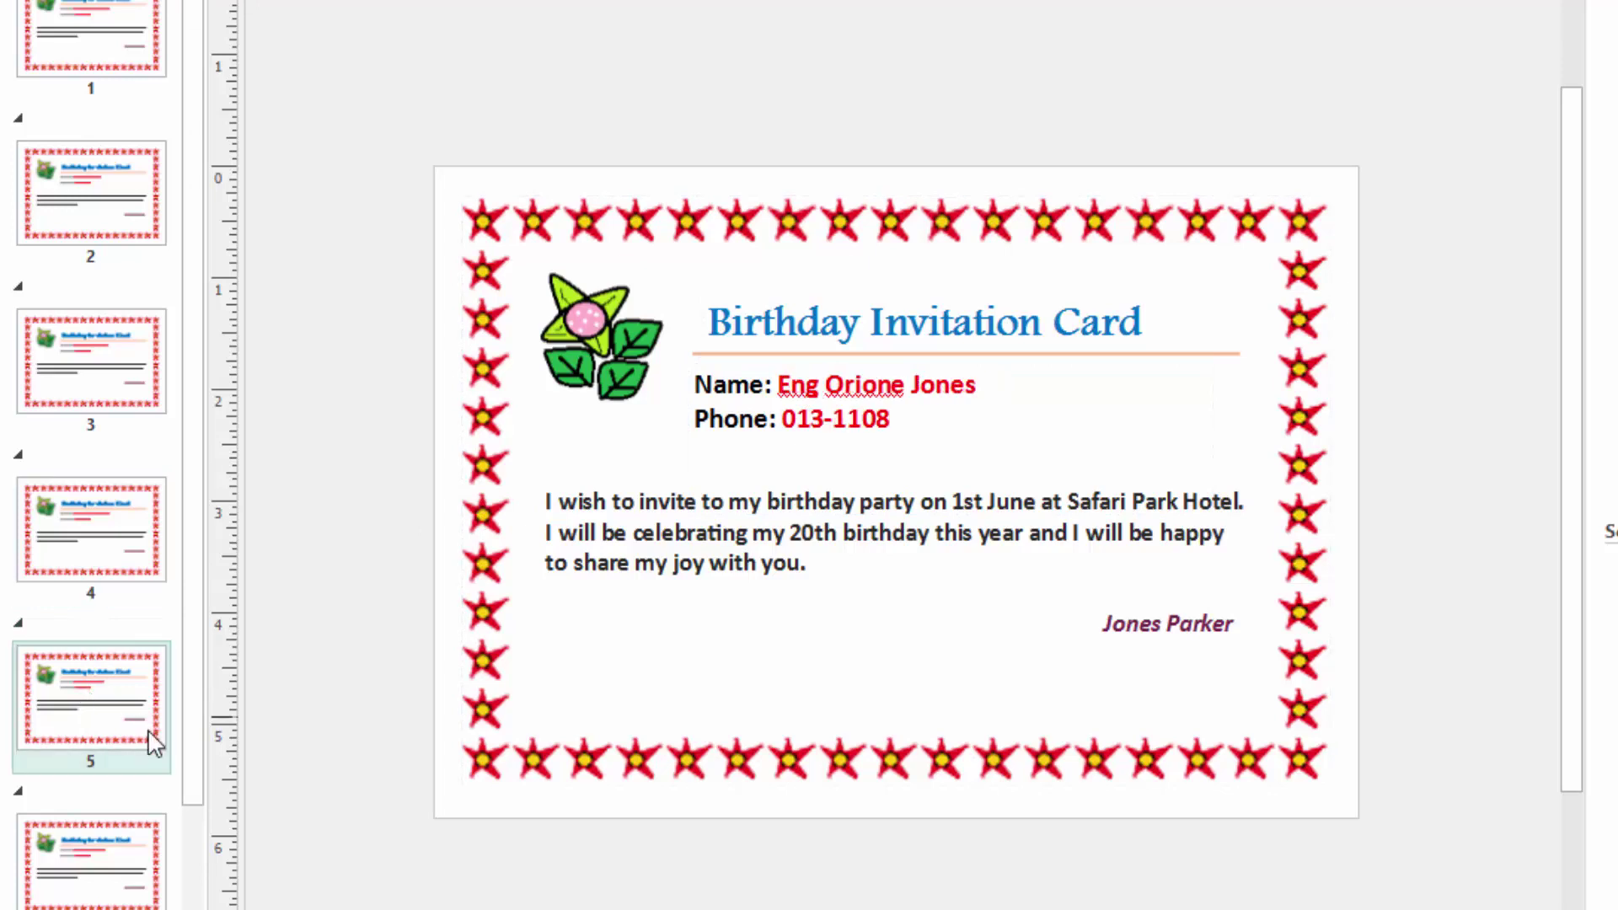
left_click(94, 864)
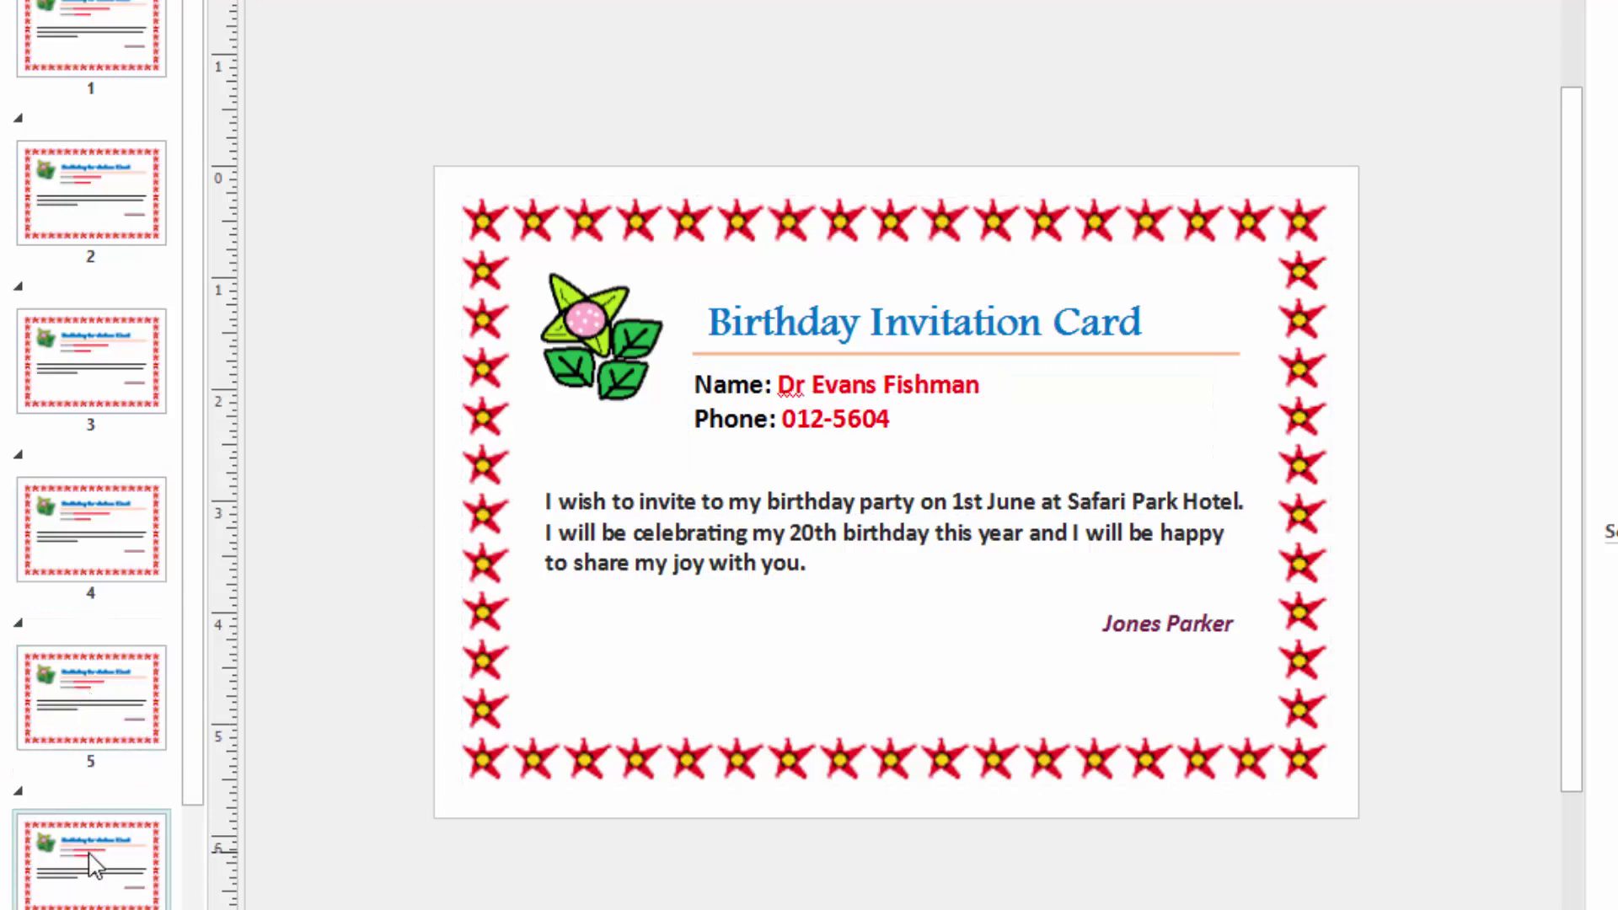
left_click(88, 370)
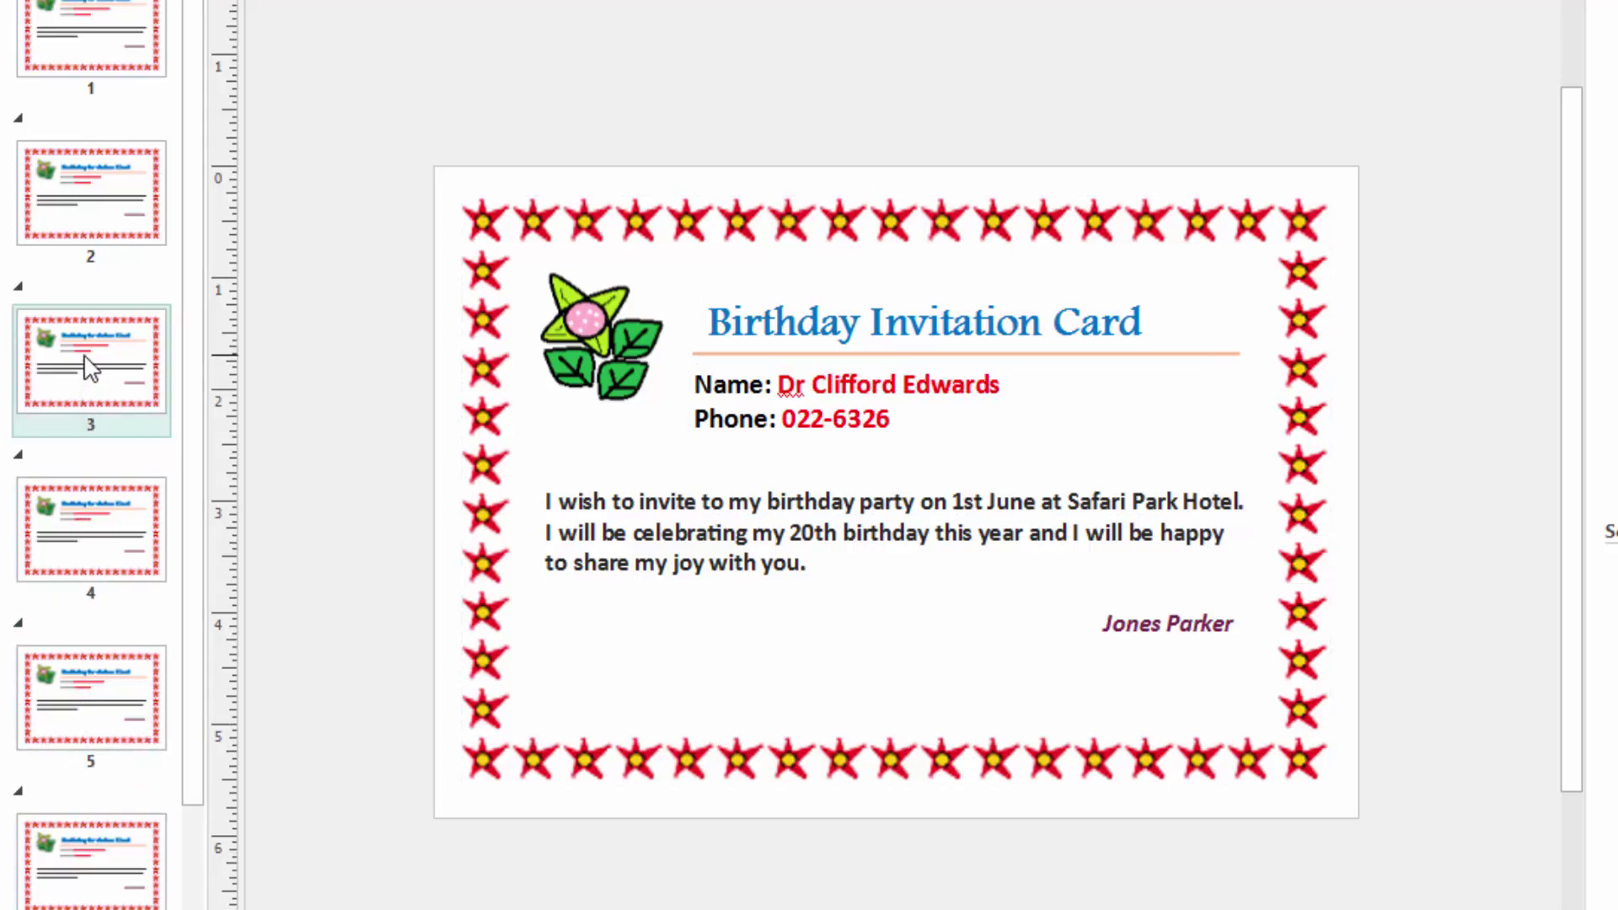
left_click(87, 205)
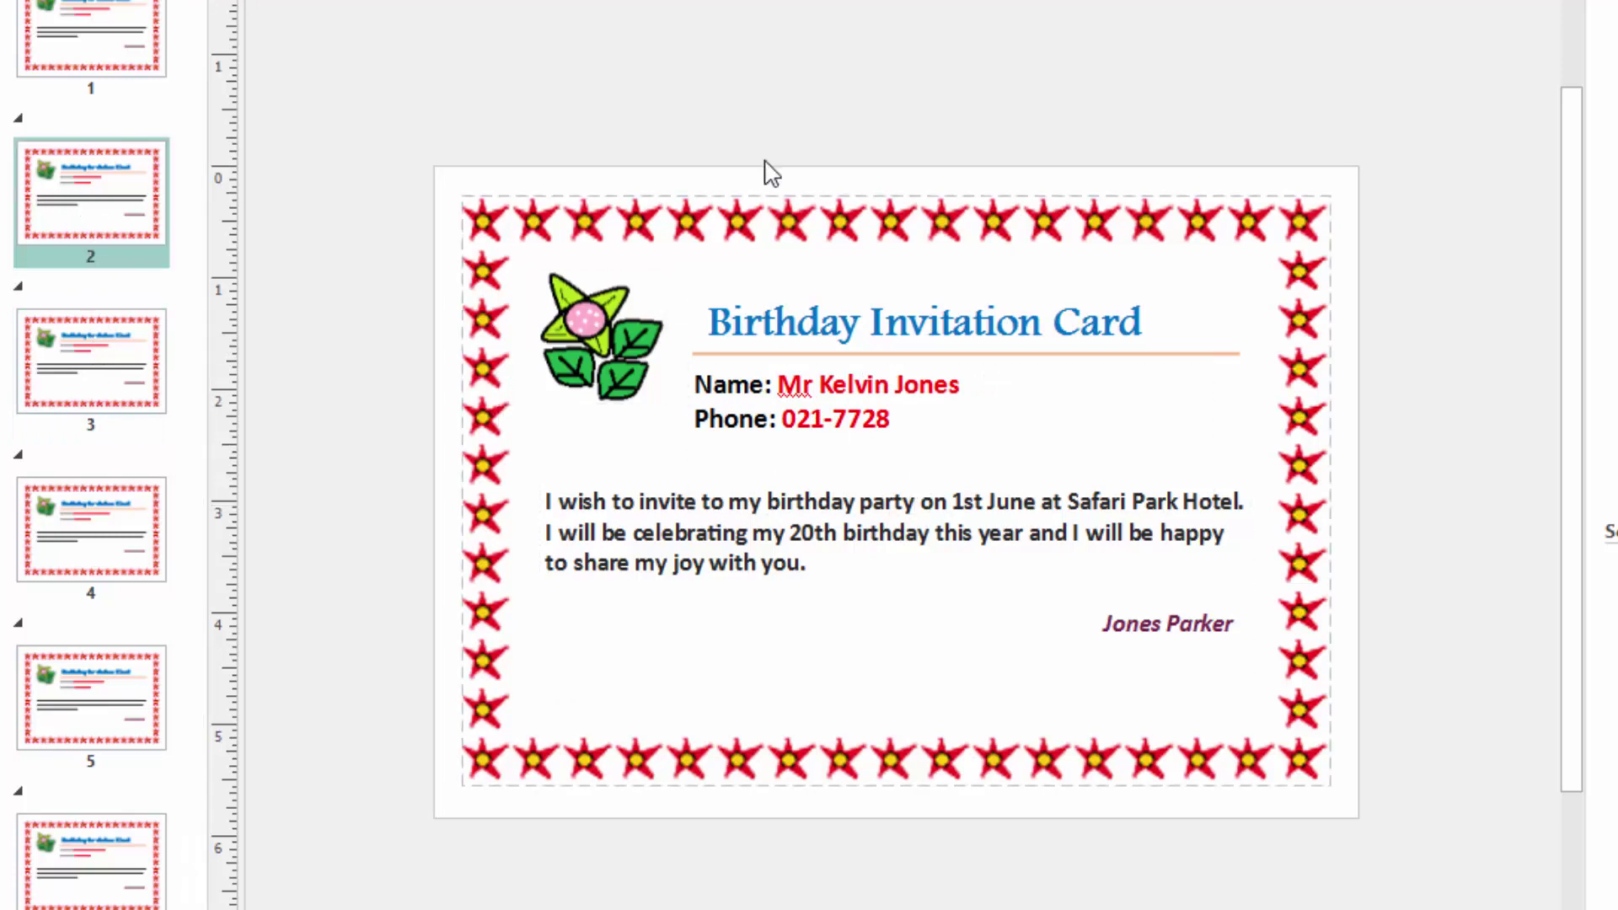